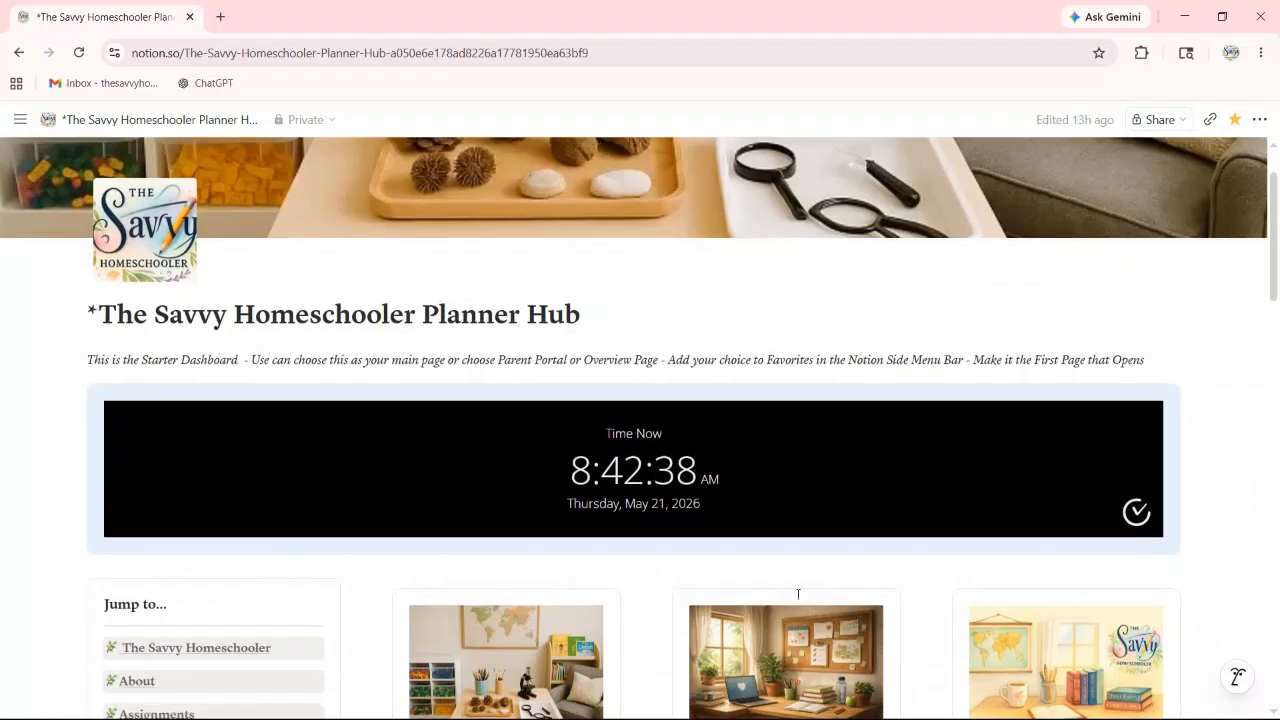
Step: Go through Annual School Summaries and the 2026-2027 year page to the Student #02 card
scroll(805, 588, "down", 3)
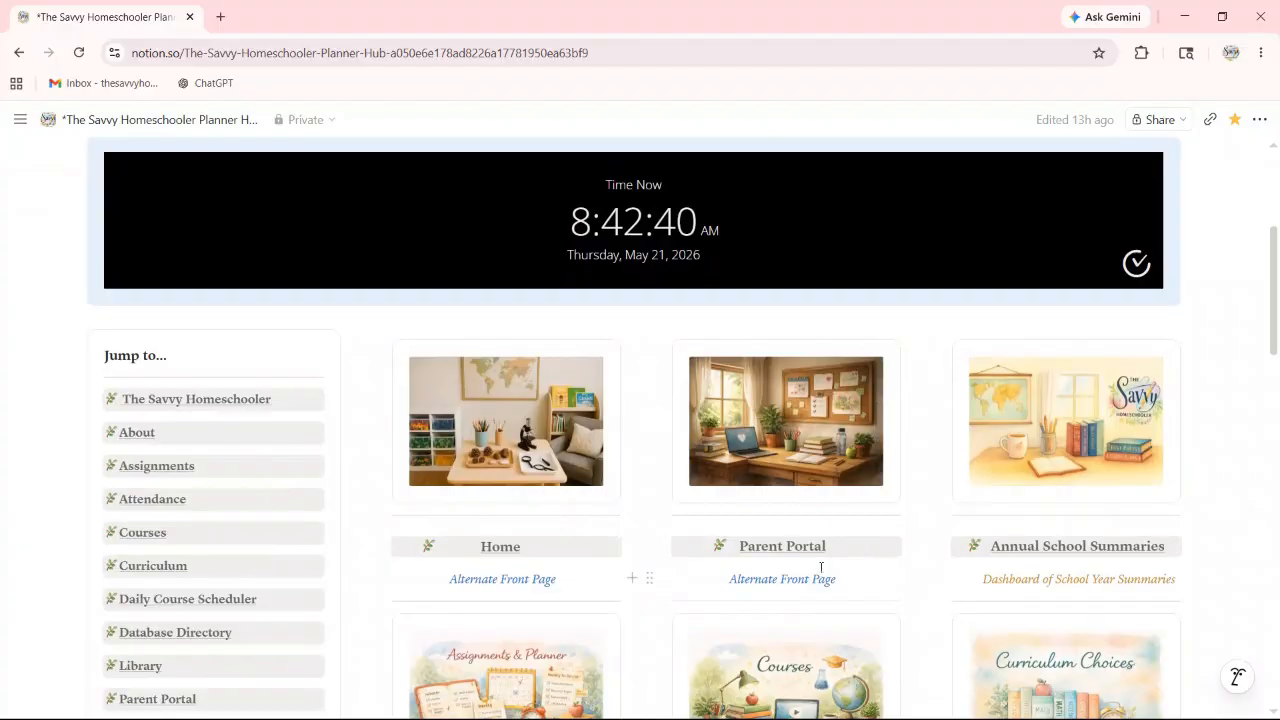
scroll(811, 564, "down", 1)
scroll(775, 541, "up", 2)
scroll(772, 548, "down", 1)
scroll(772, 548, "down", 2)
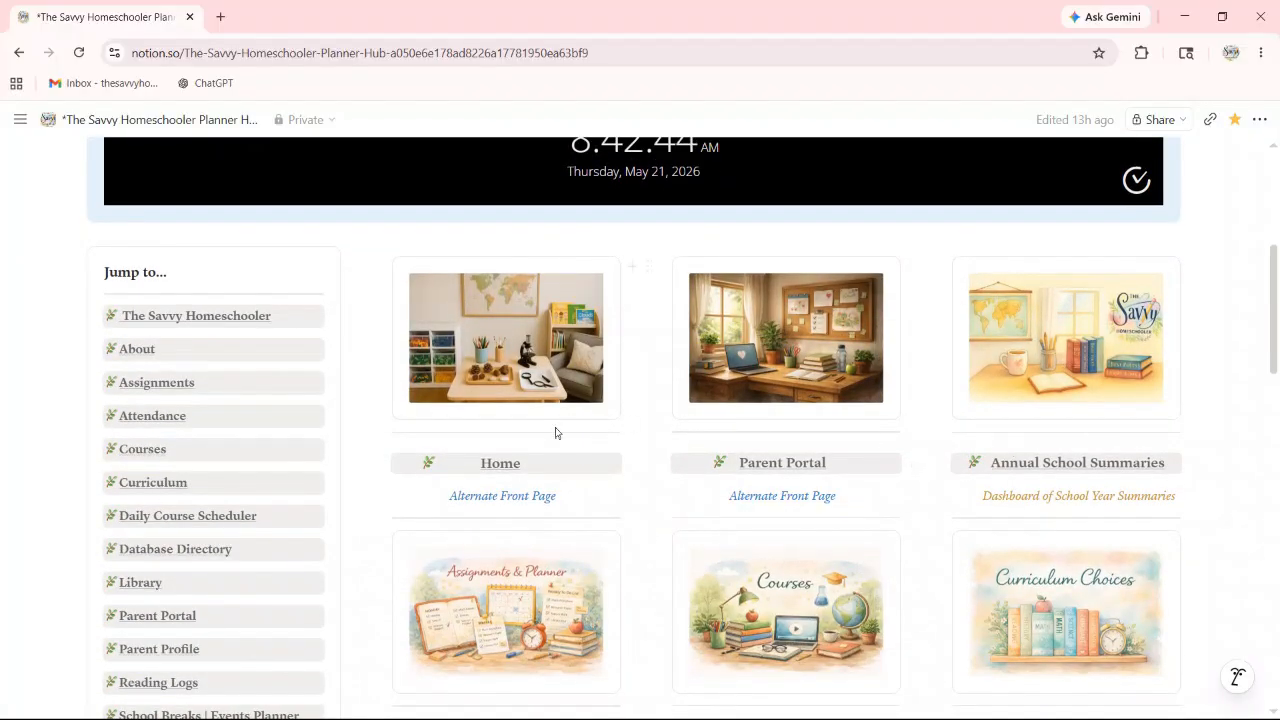
scroll(1040, 472, "up", 3)
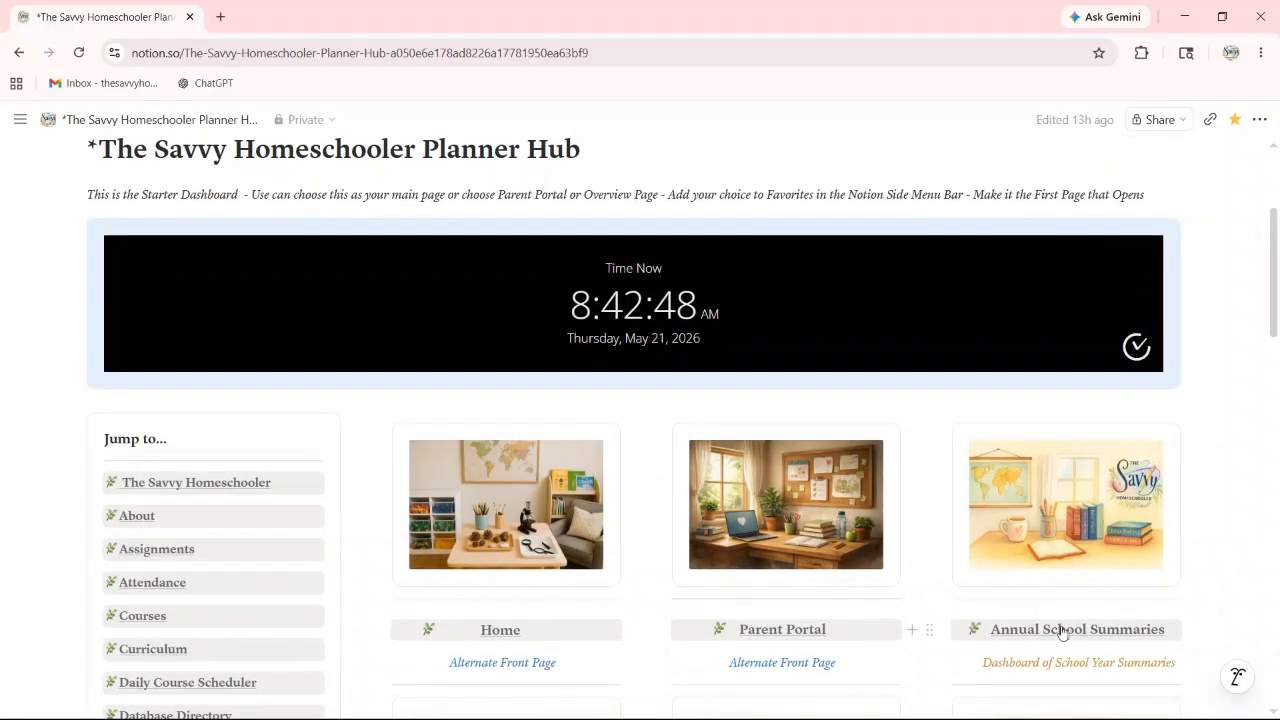
left_click(1060, 629)
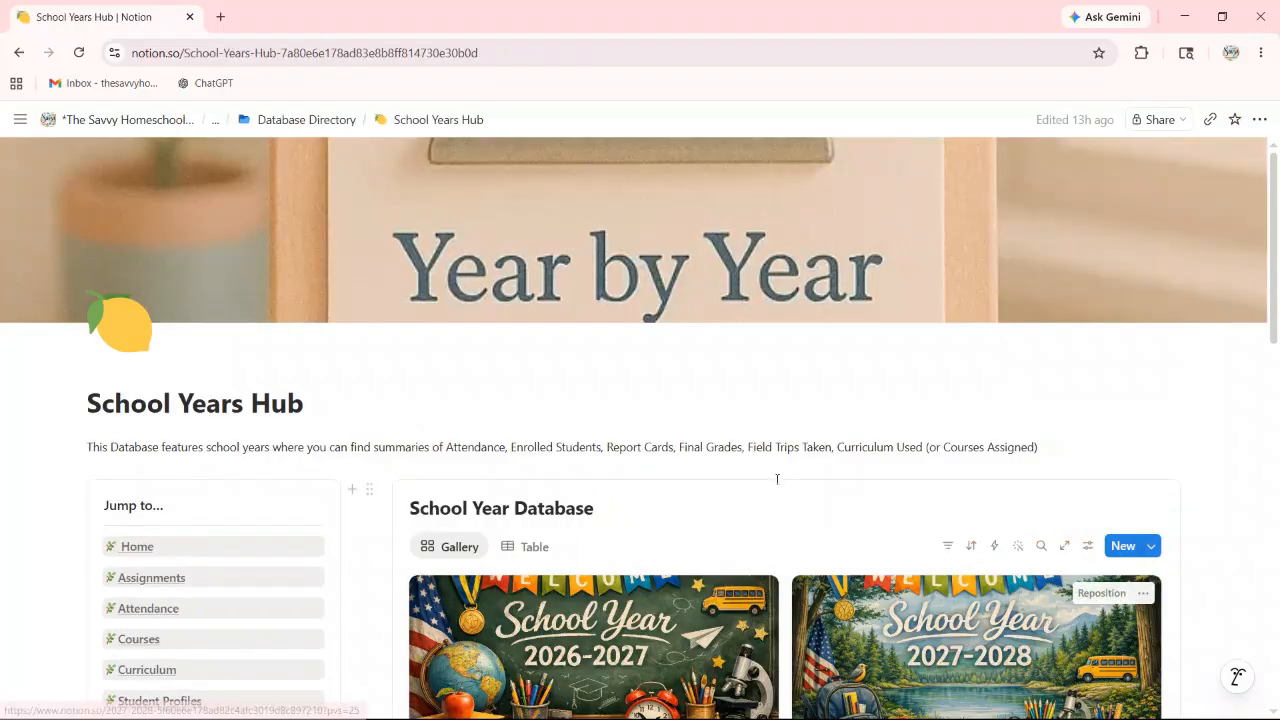
scroll(640, 560, "down", 3)
left_click(594, 492)
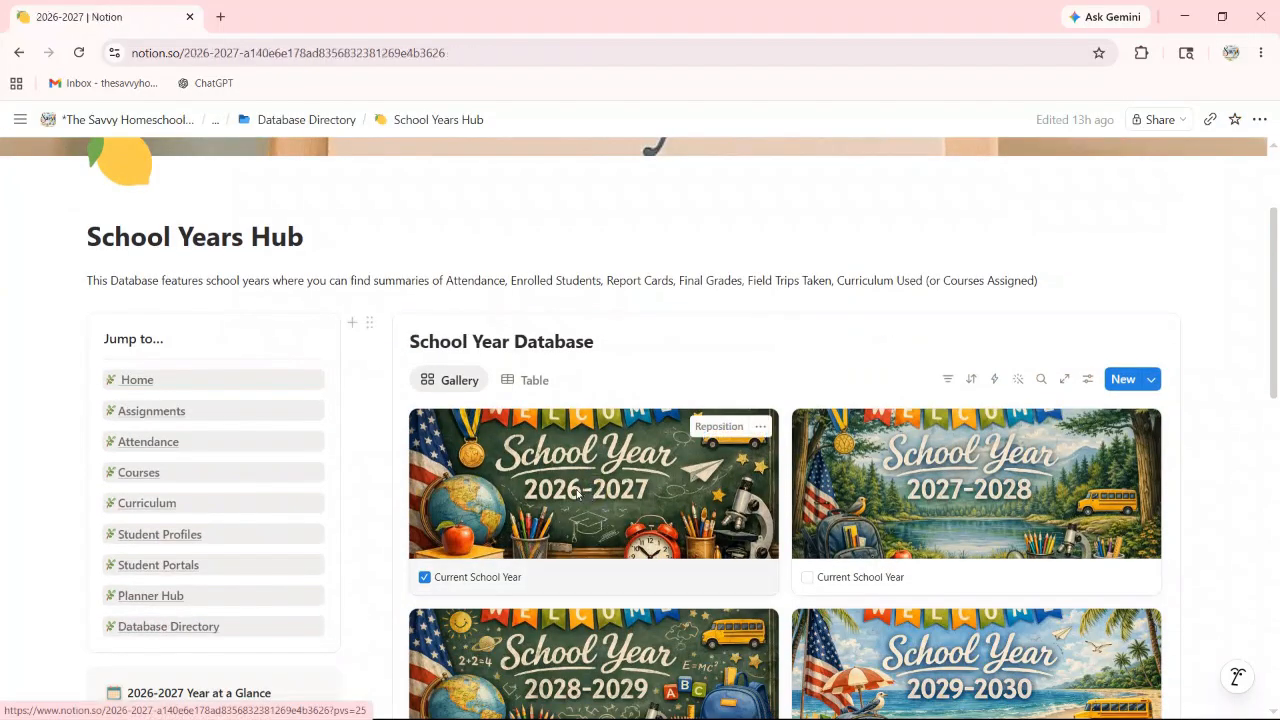
scroll(576, 490, "down", 6)
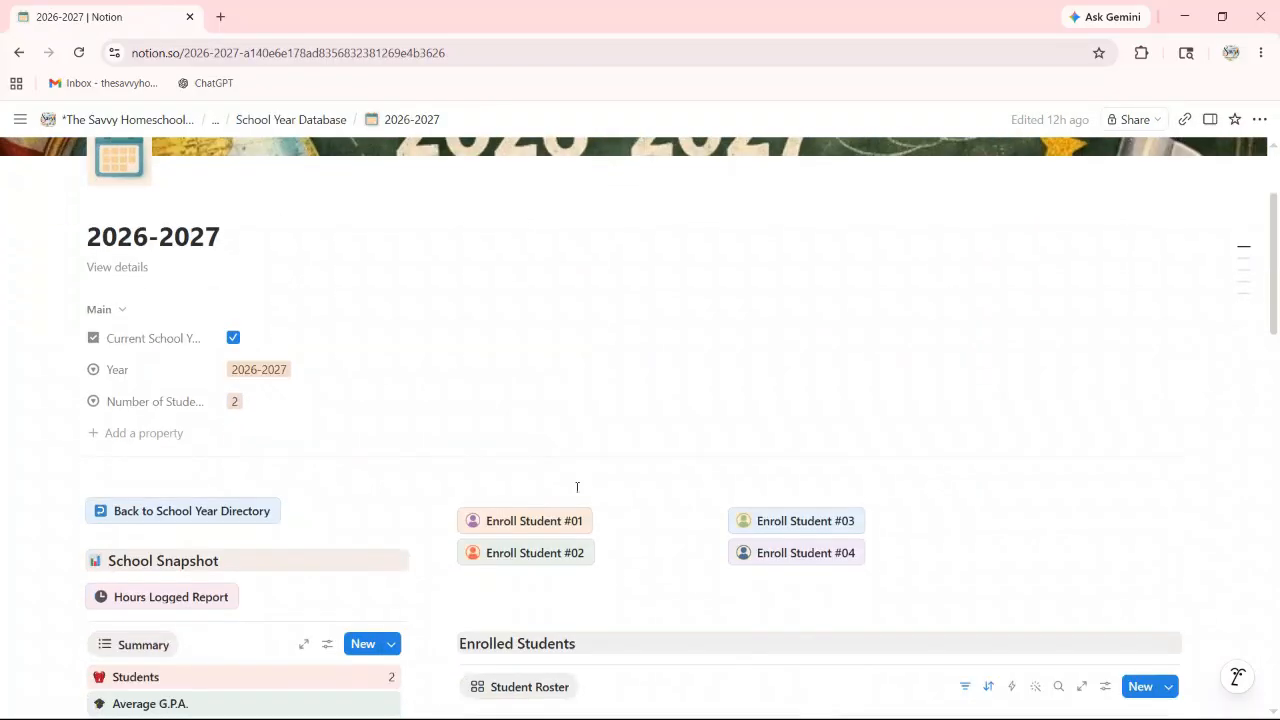
scroll(577, 483, "down", 5)
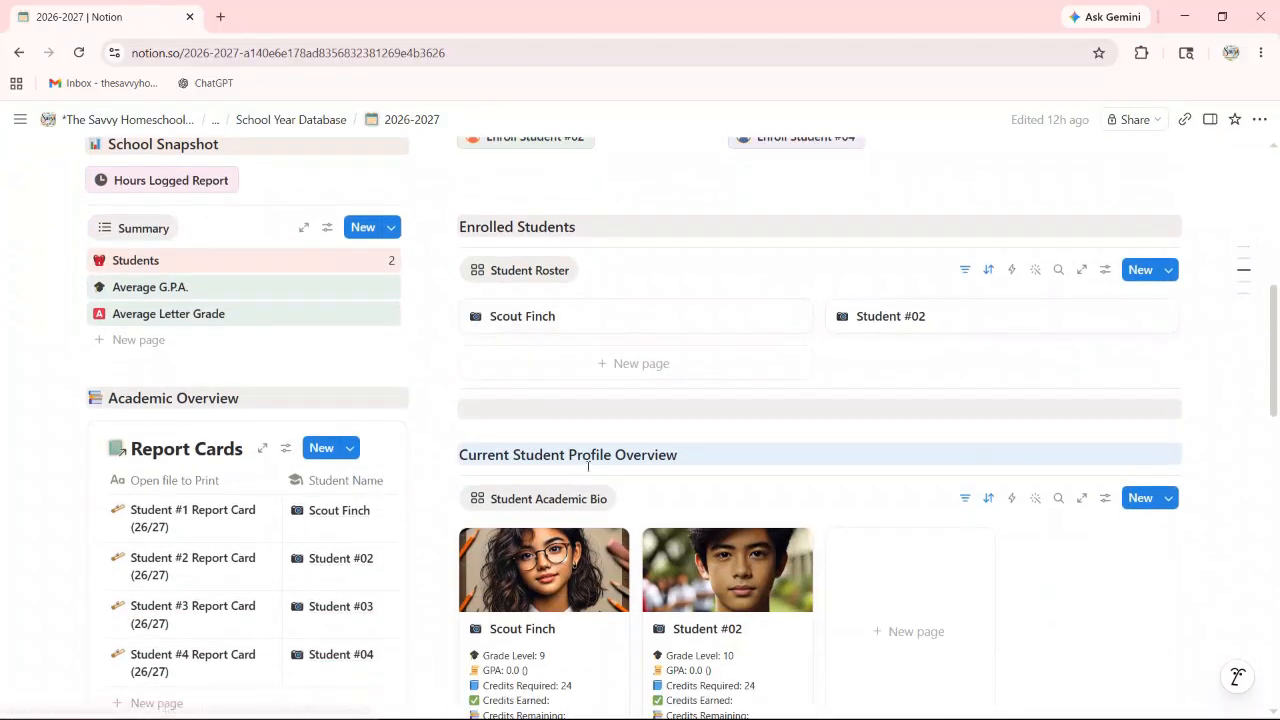
left_click(898, 318)
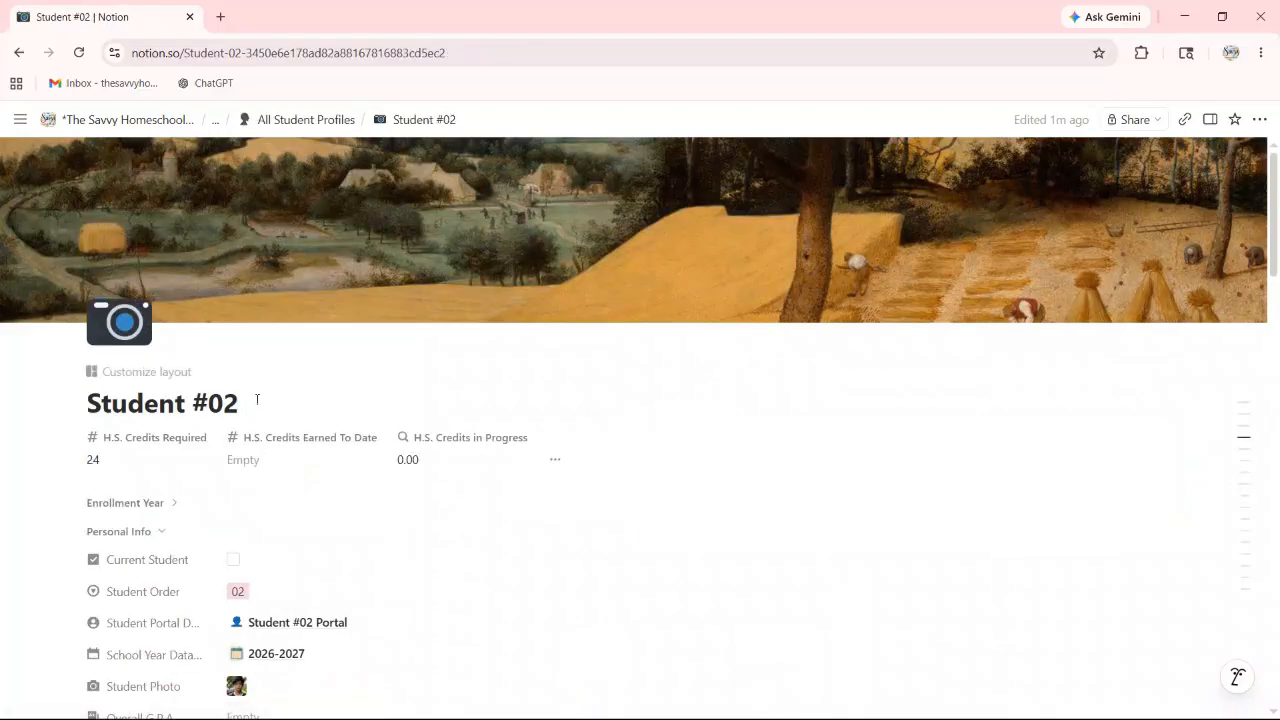
Step: Retitle the profile with the student's full name and set H.S. Credits Earned To Date to 6
left_click_drag(257, 399, 88, 389)
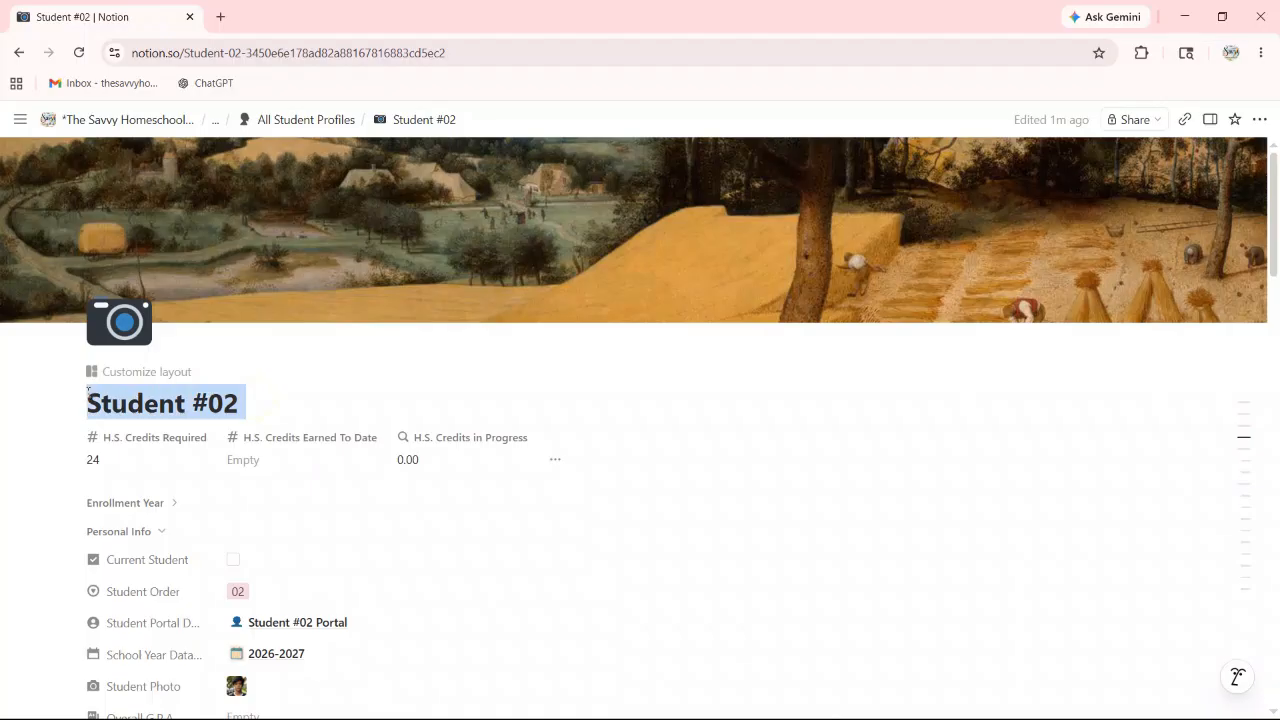
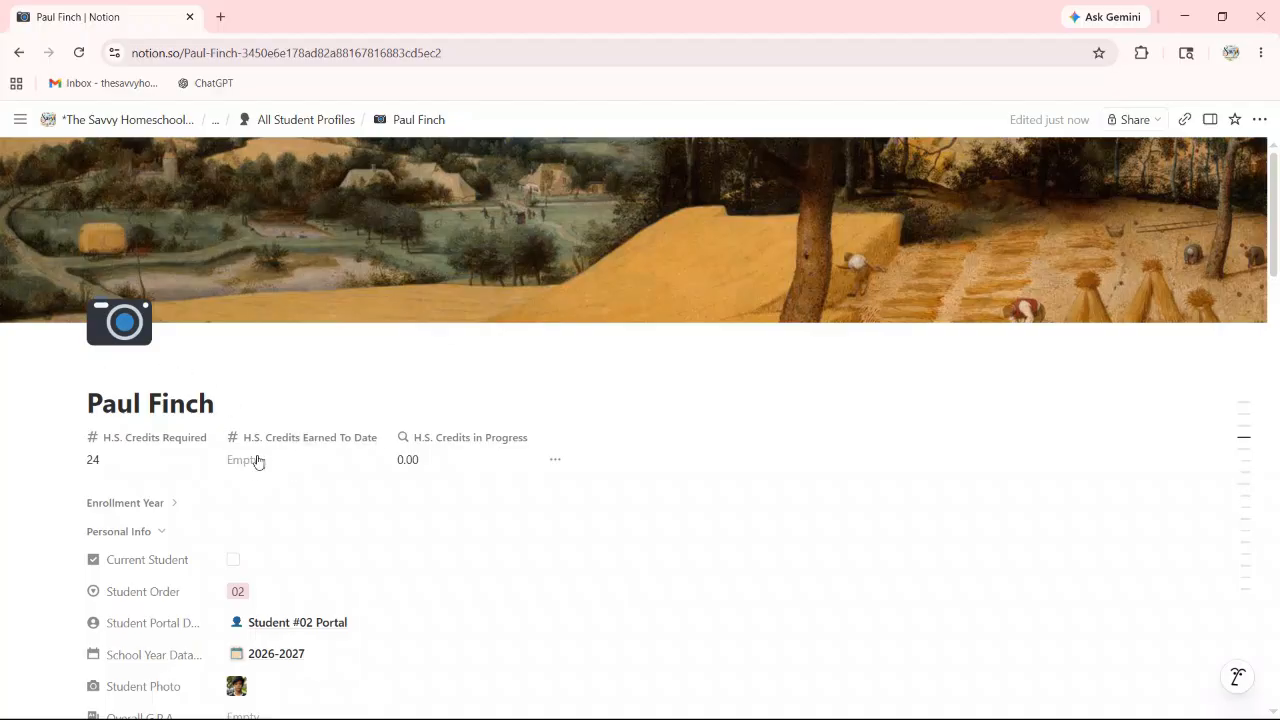
left_click(303, 459)
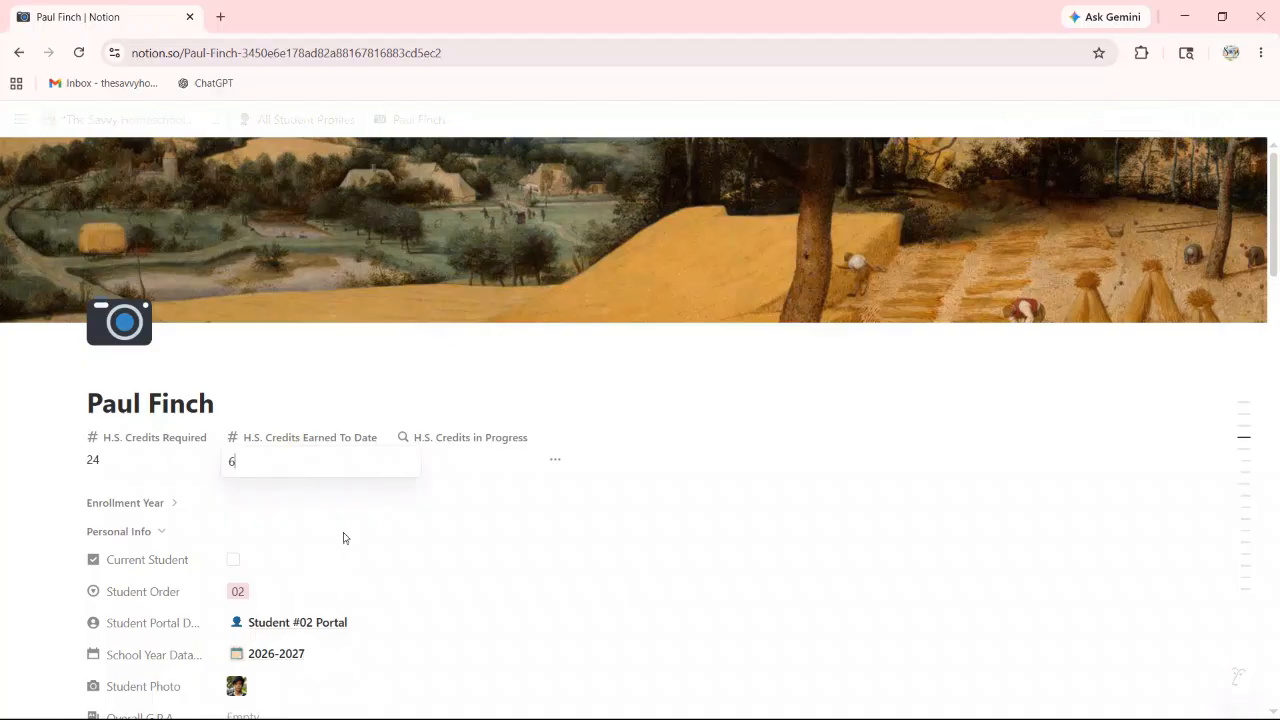
left_click(402, 523)
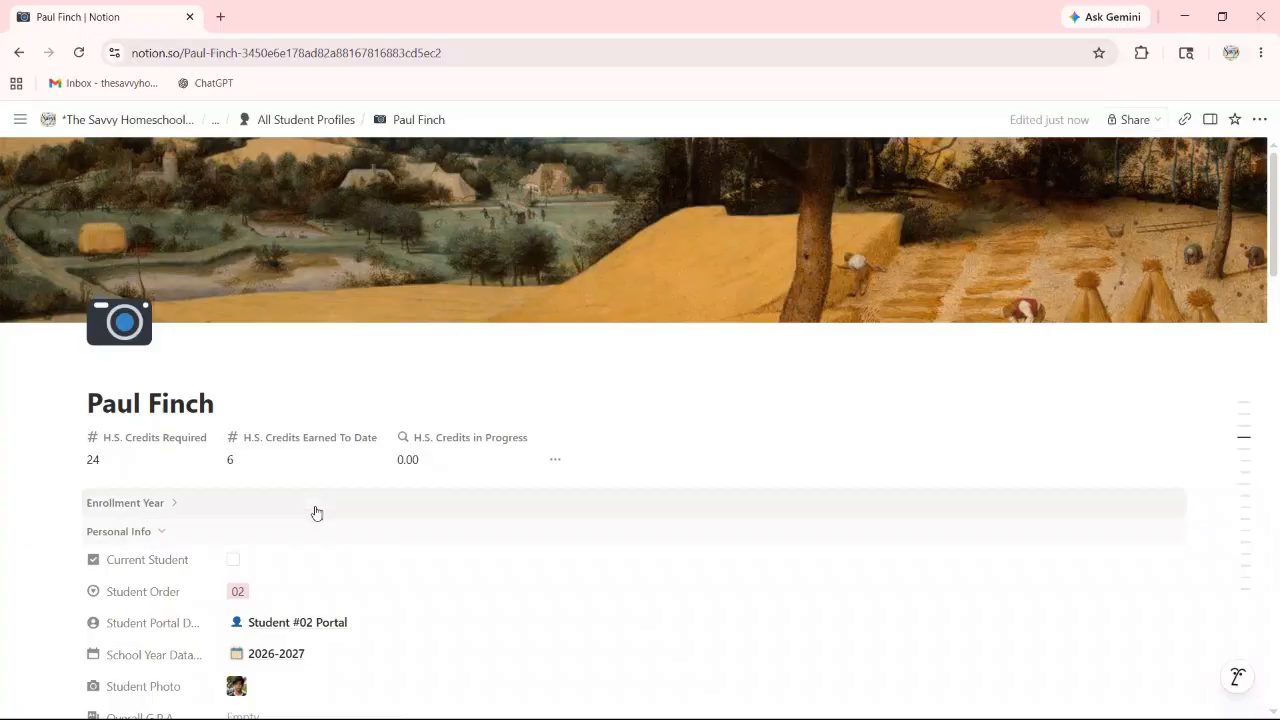
Step: Tick the Current Student checkbox on the profile
scroll(338, 492, "down", 1)
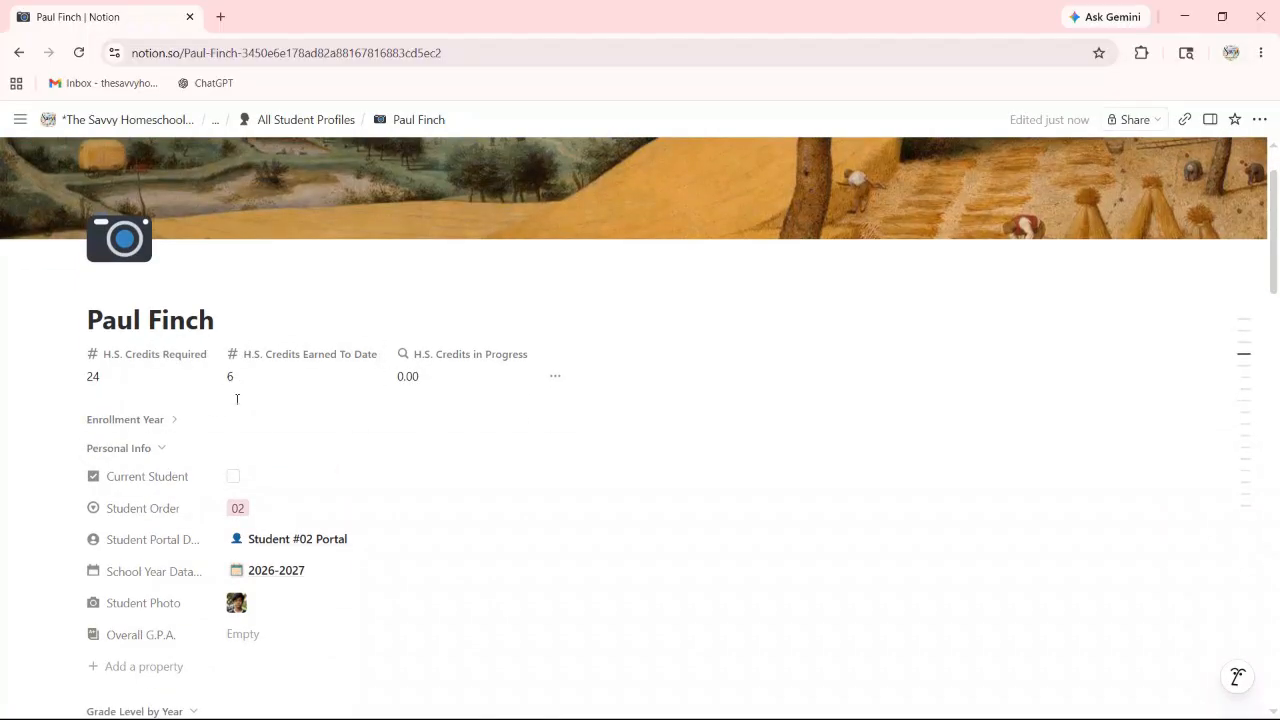
scroll(270, 377, "down", 1)
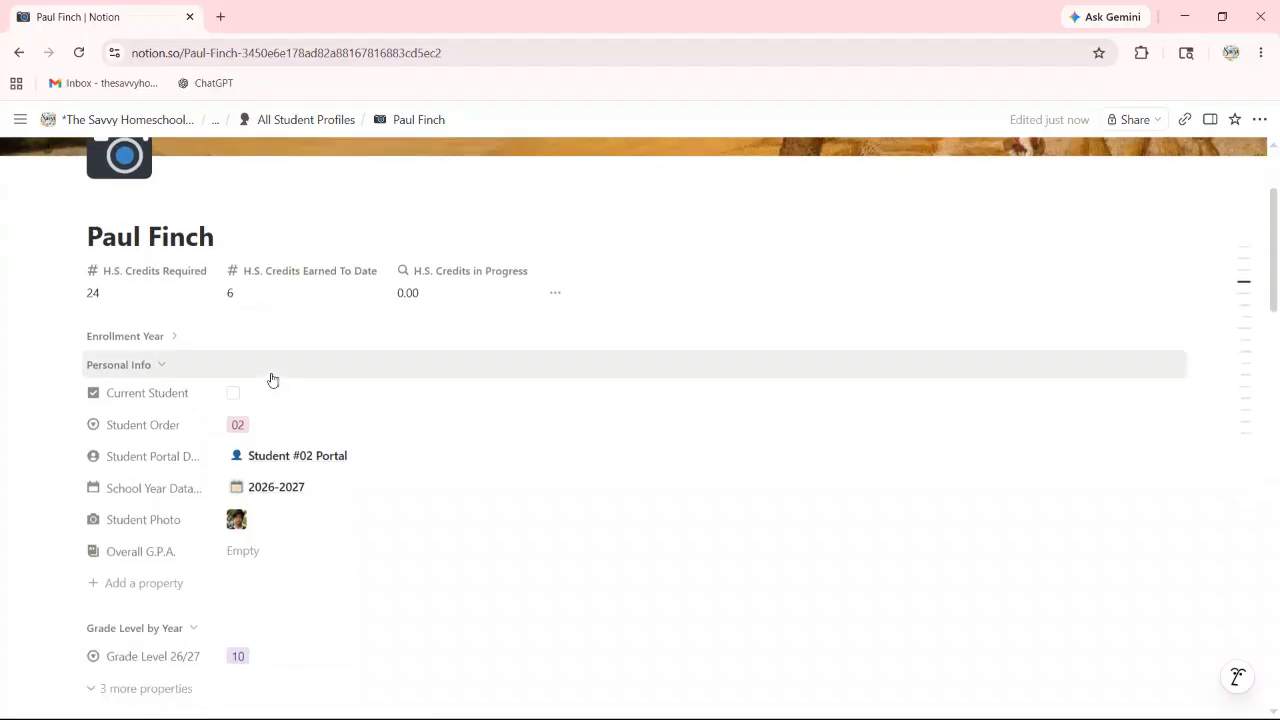
left_click(170, 337)
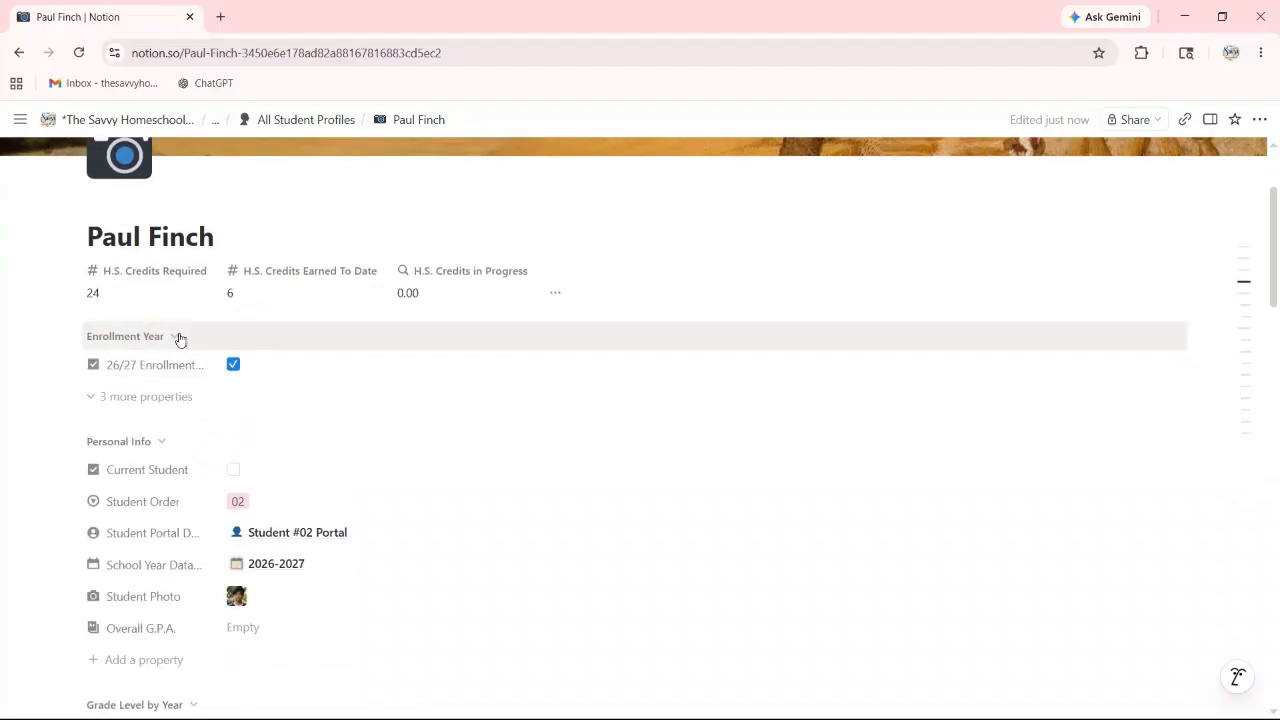
left_click(174, 337)
left_click(234, 395)
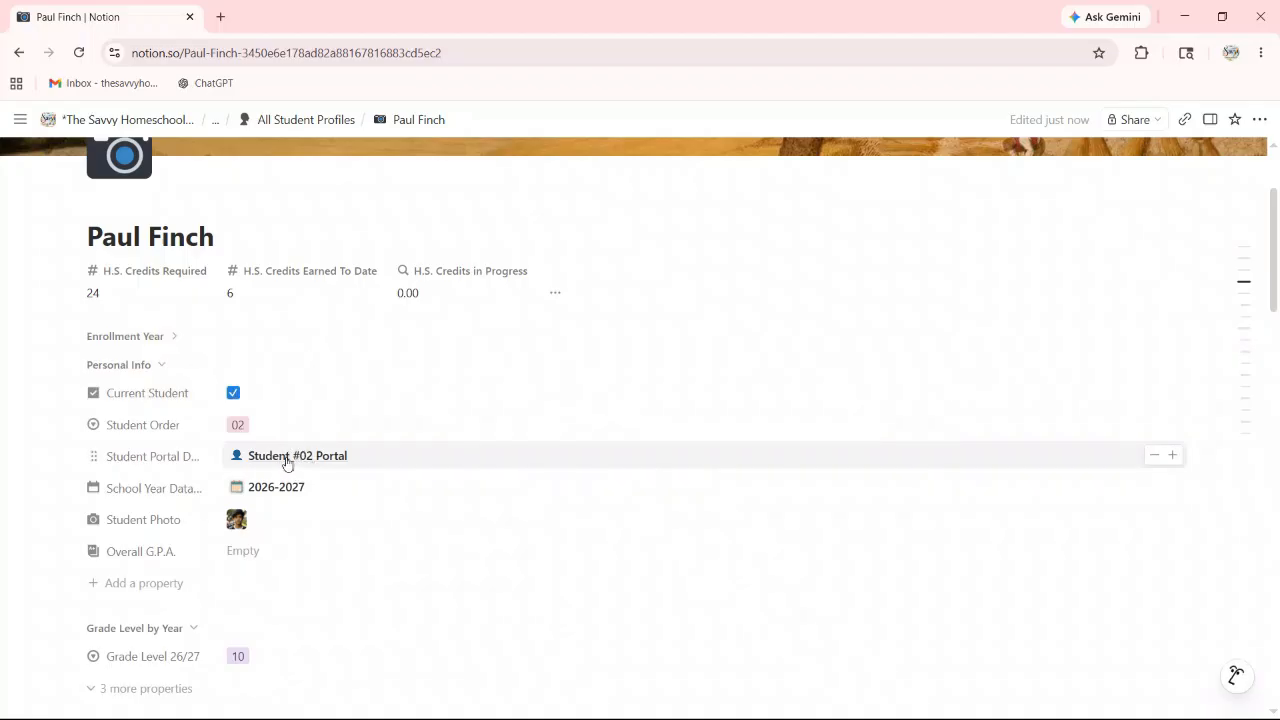
scroll(328, 471, "down", 1)
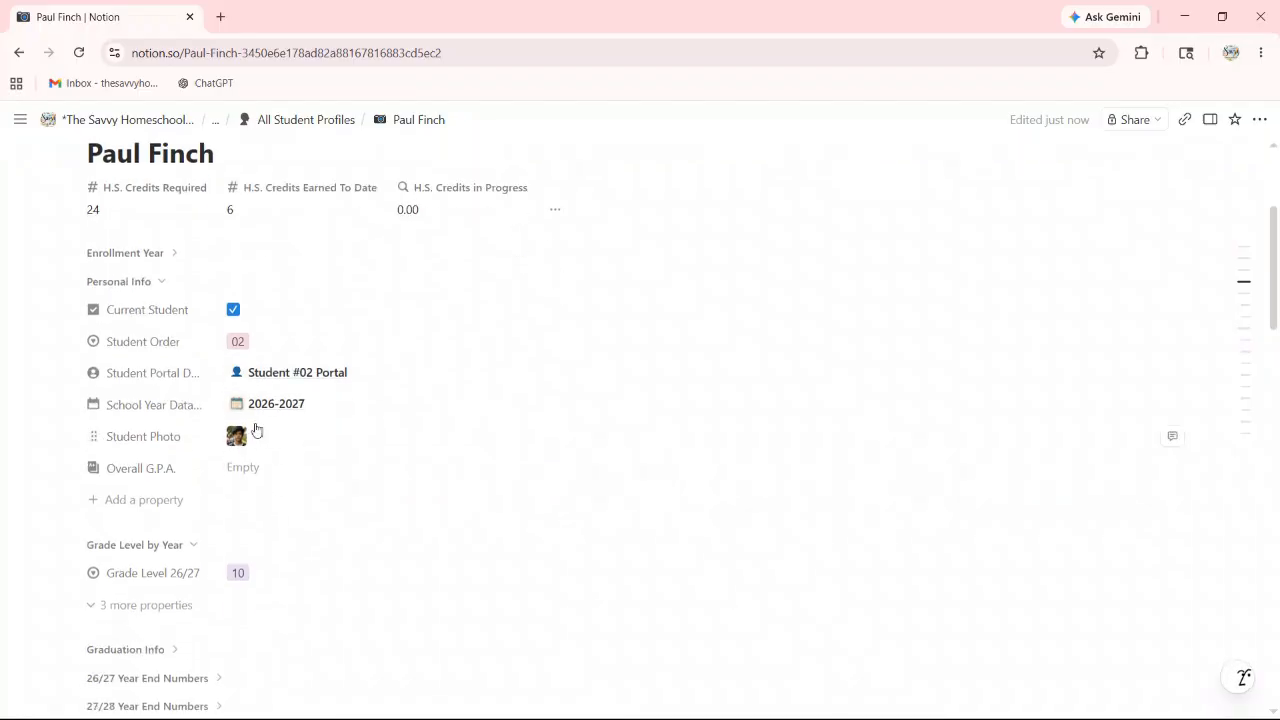
scroll(254, 428, "down", 1)
scroll(266, 458, "down", 5)
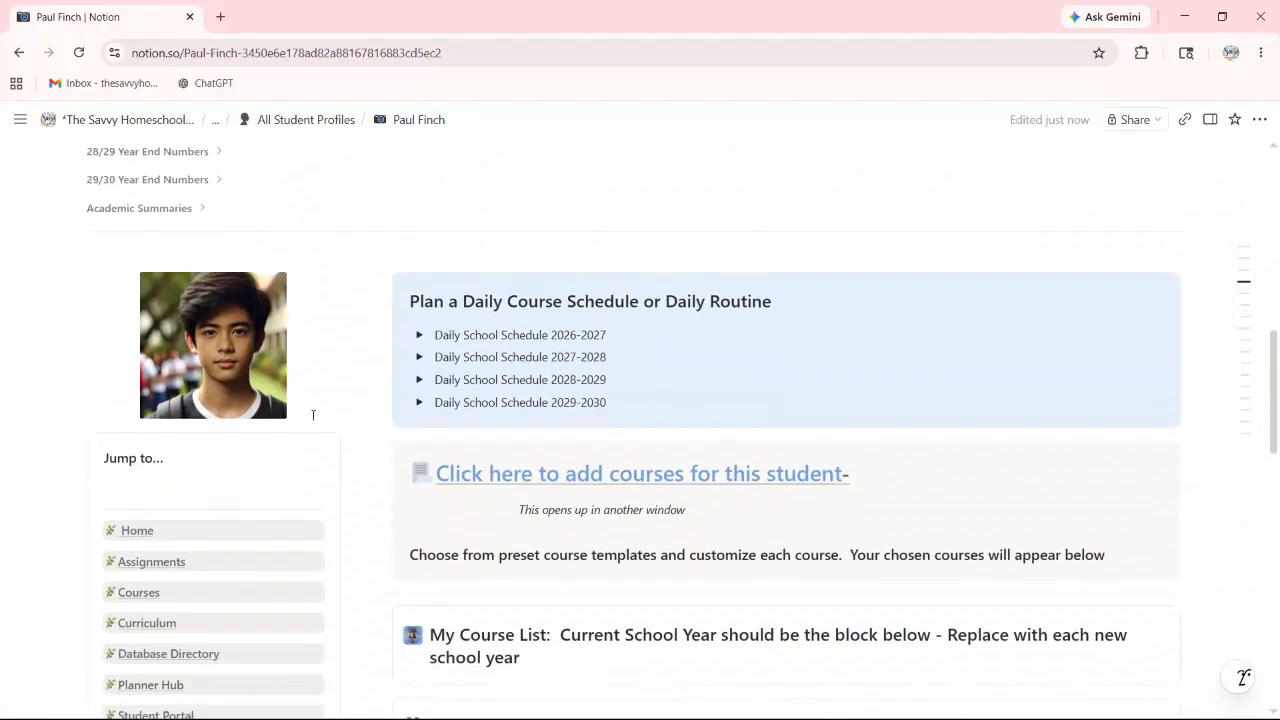
scroll(332, 406, "up", 4)
scroll(300, 450, "up", 2)
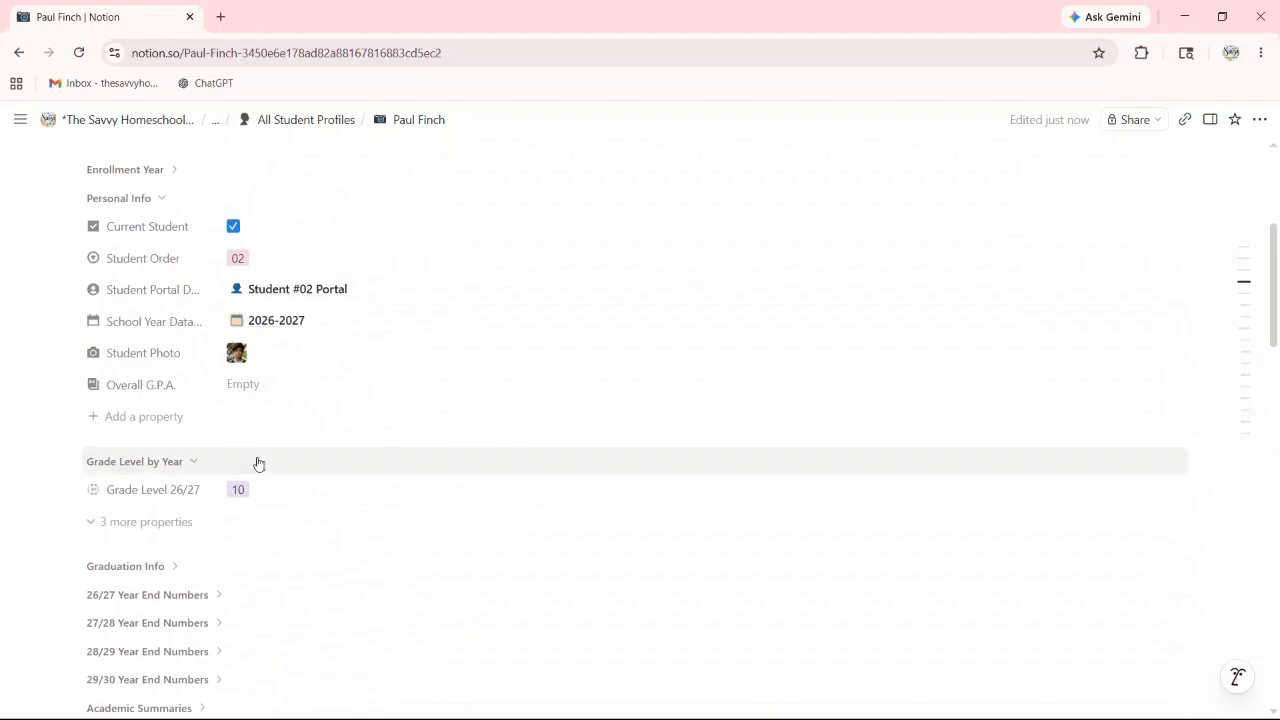
scroll(257, 460, "up", 1)
scroll(240, 272, "up", 2)
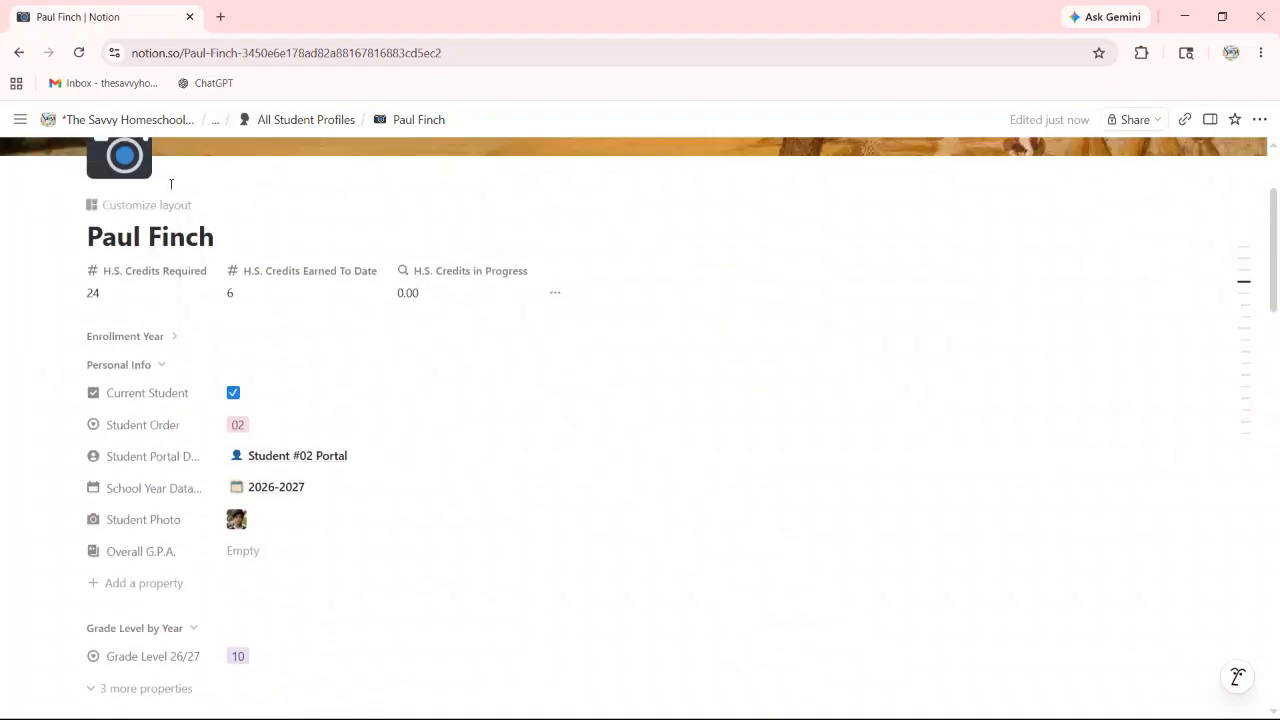
Step: Return to the Savvy Homeschooler Planner Hub, briefly visiting Student Portals
left_click(127, 121)
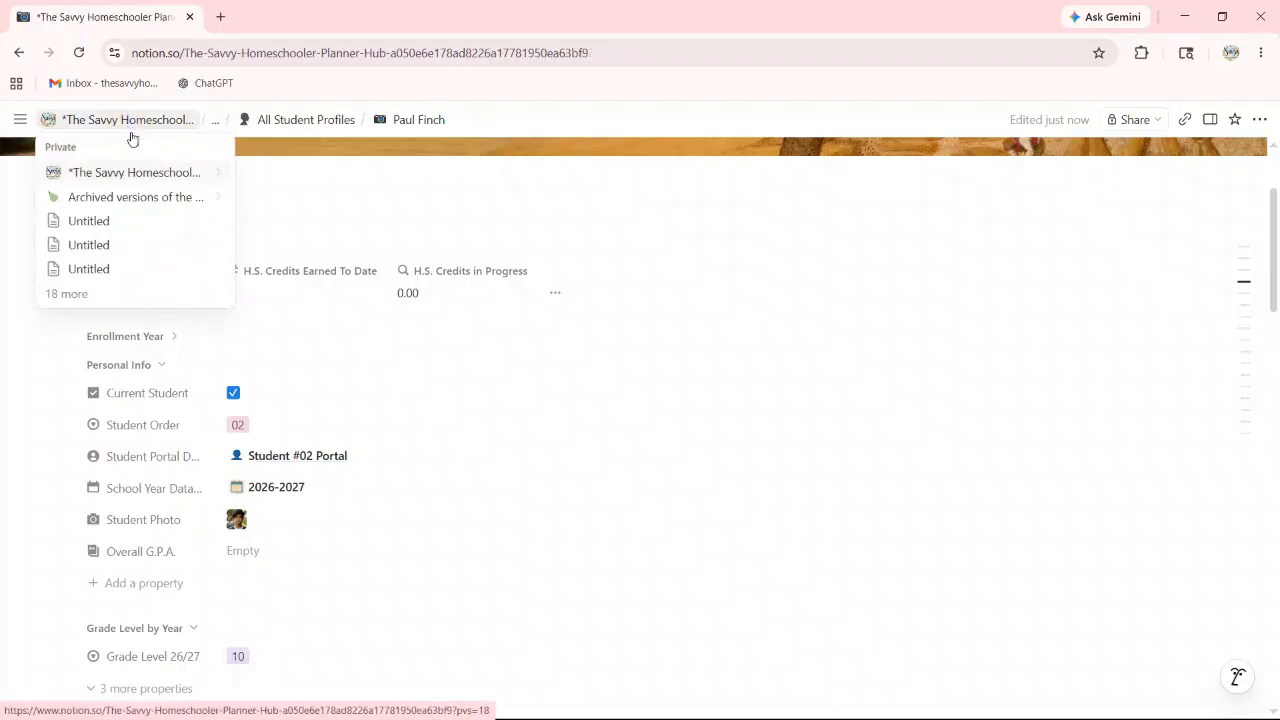
scroll(740, 529, "down", 4)
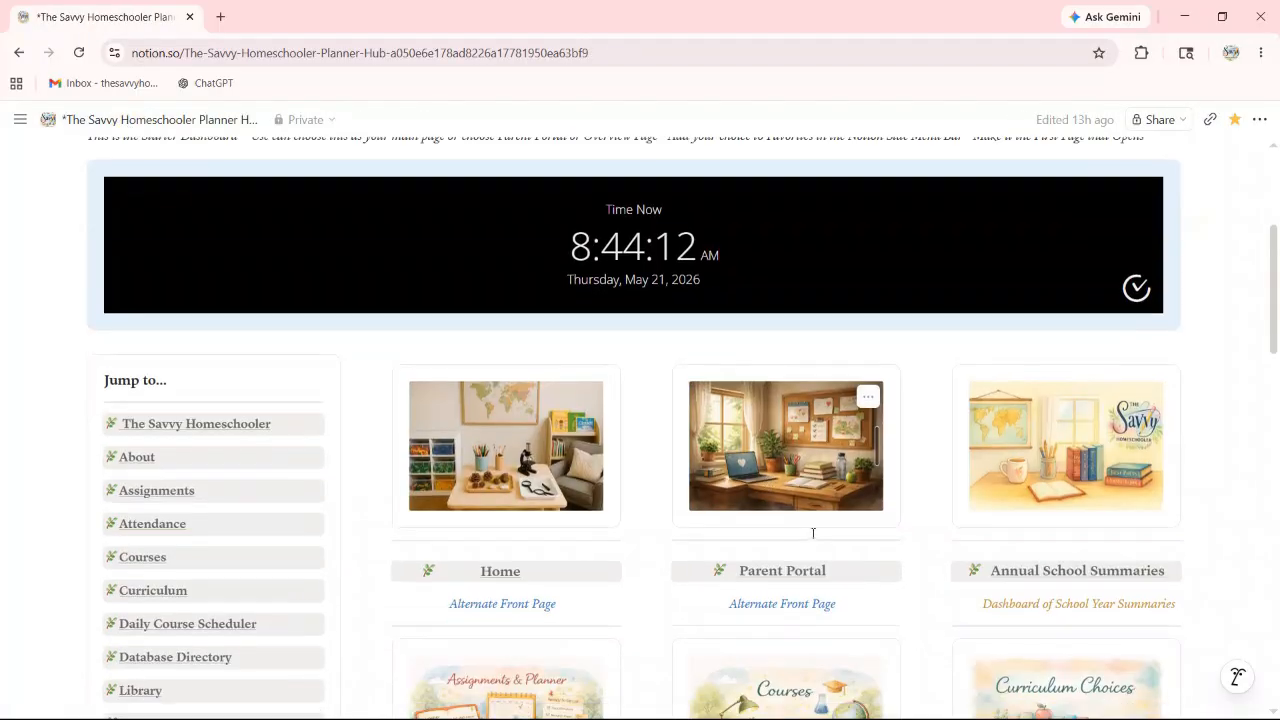
scroll(800, 547, "down", 3)
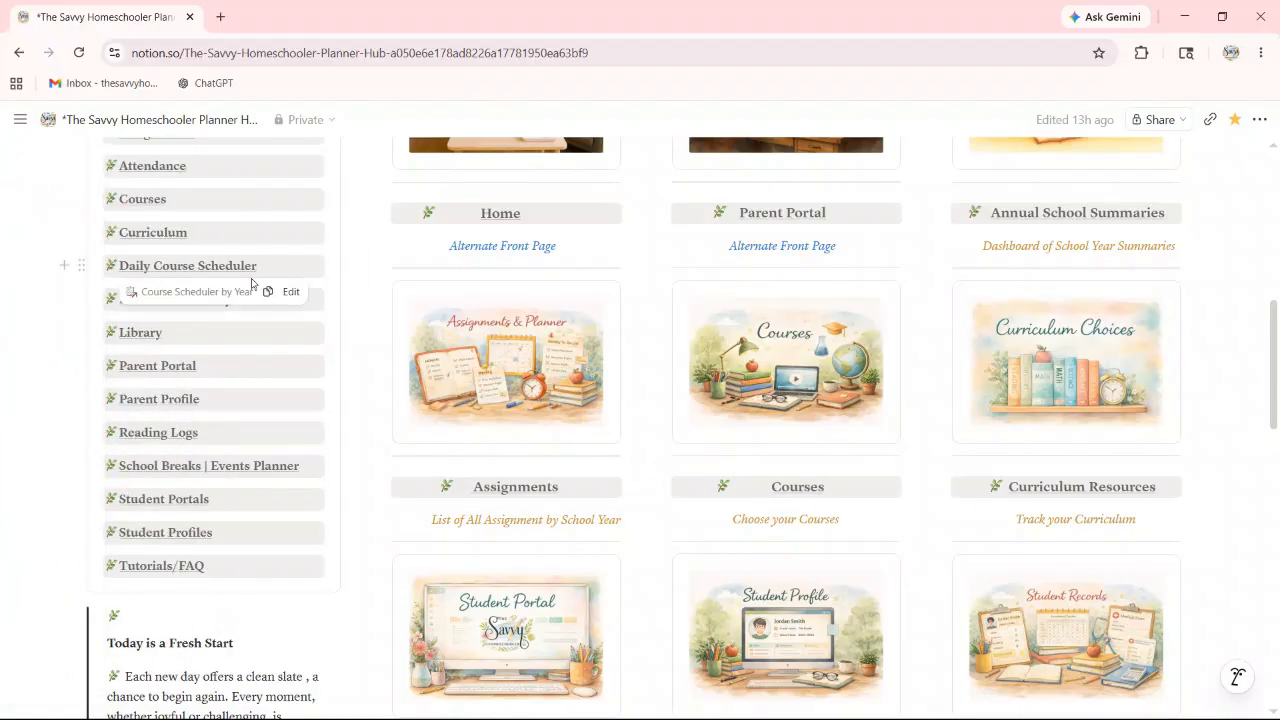
scroll(549, 485, "down", 3)
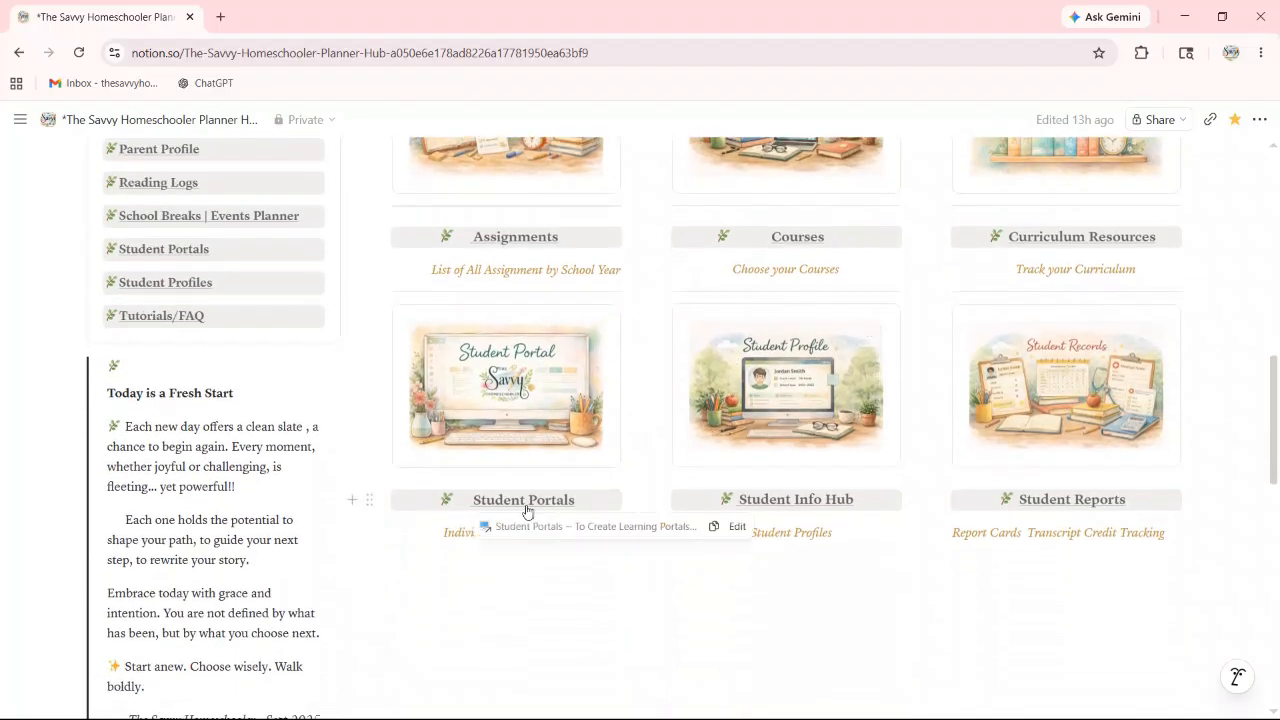
left_click(524, 503)
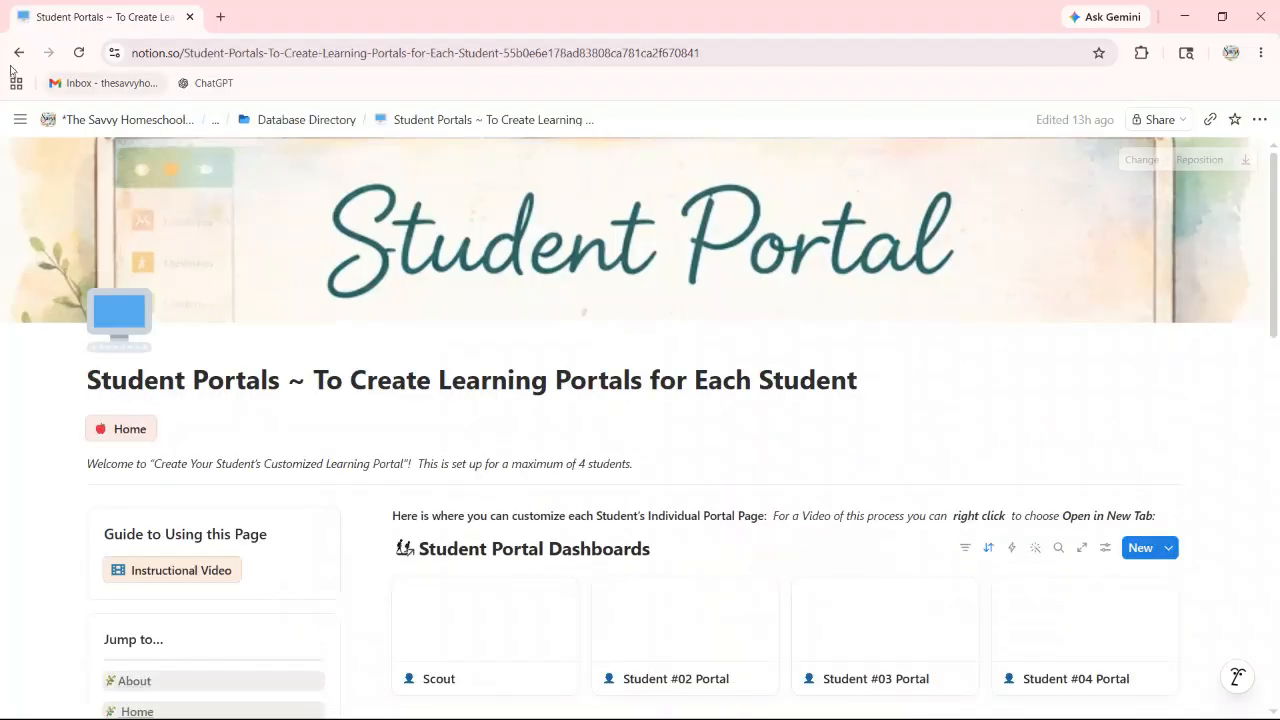
left_click(18, 52)
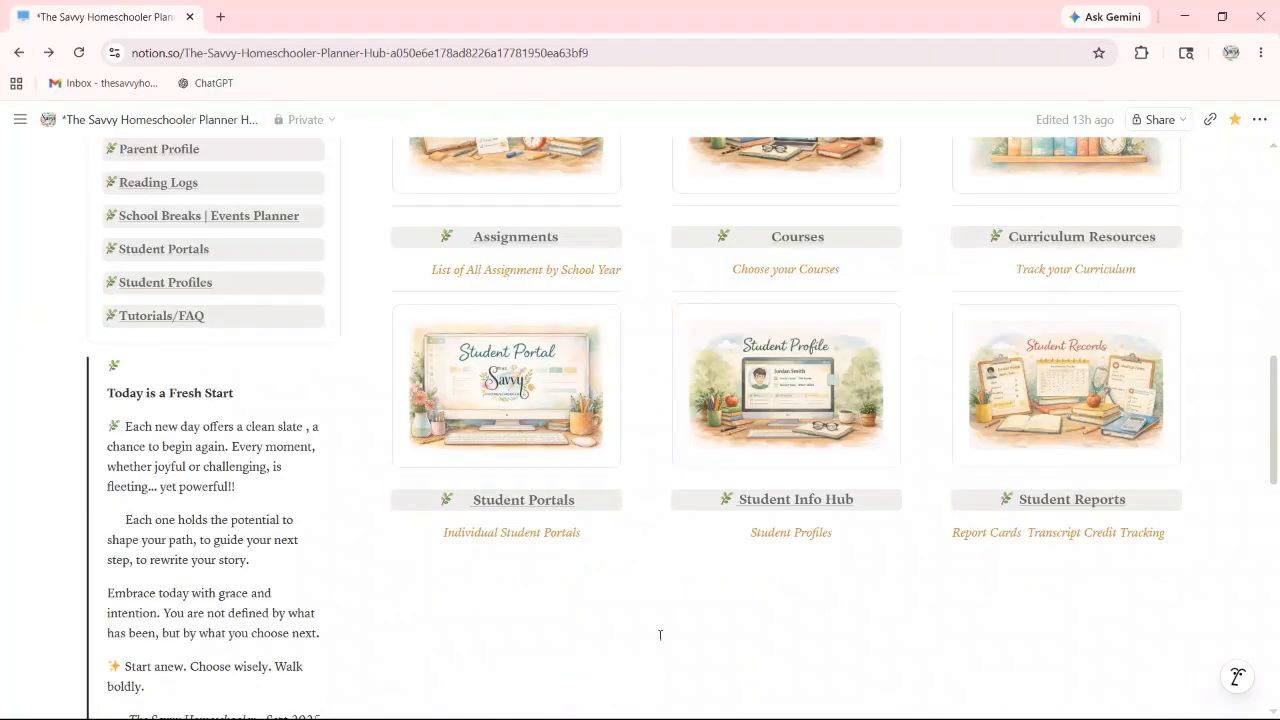
Step: Reopen the renamed student's profile from the Student Info Hub and scroll to the Daily Course Schedule
left_click(805, 418)
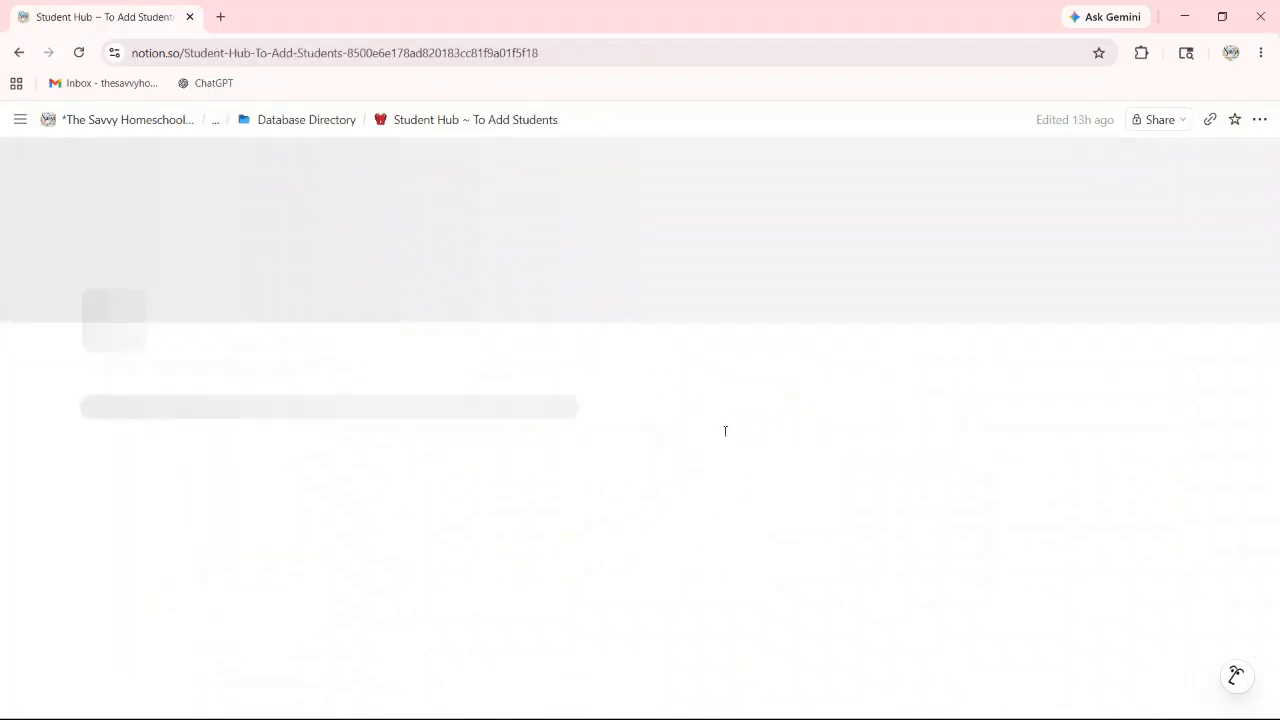
scroll(800, 540, "down", 2)
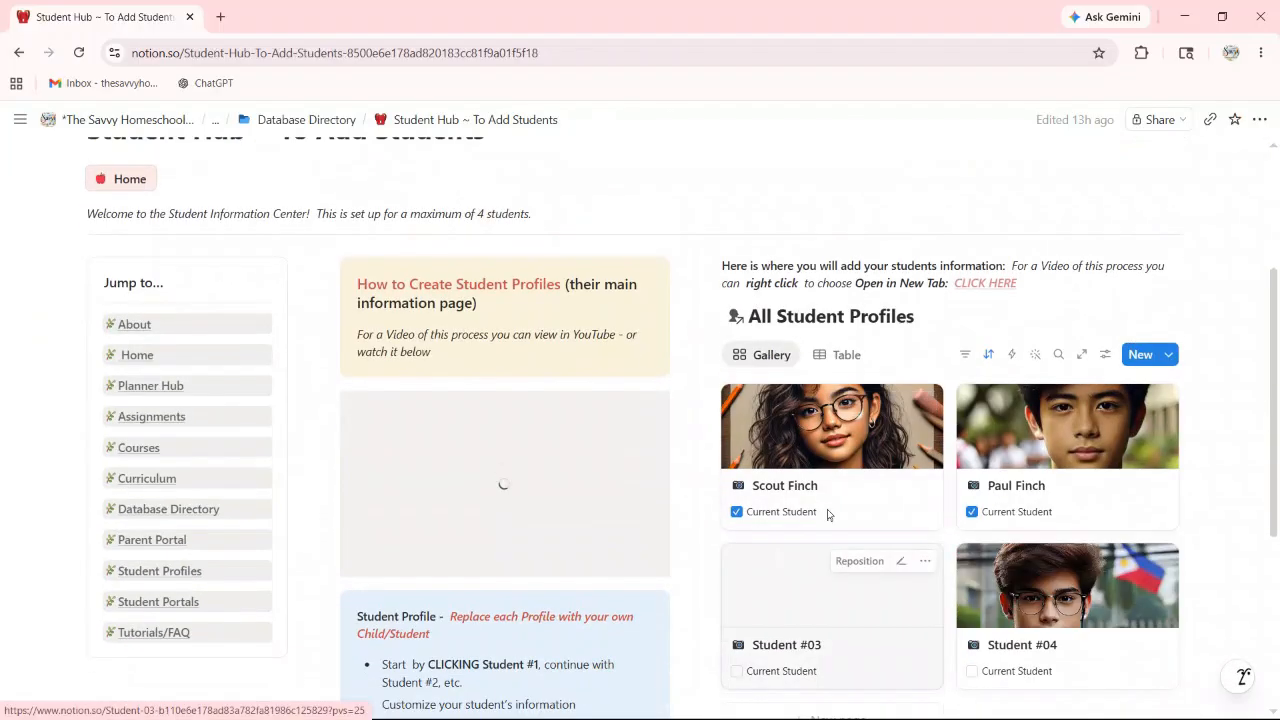
left_click(1032, 455)
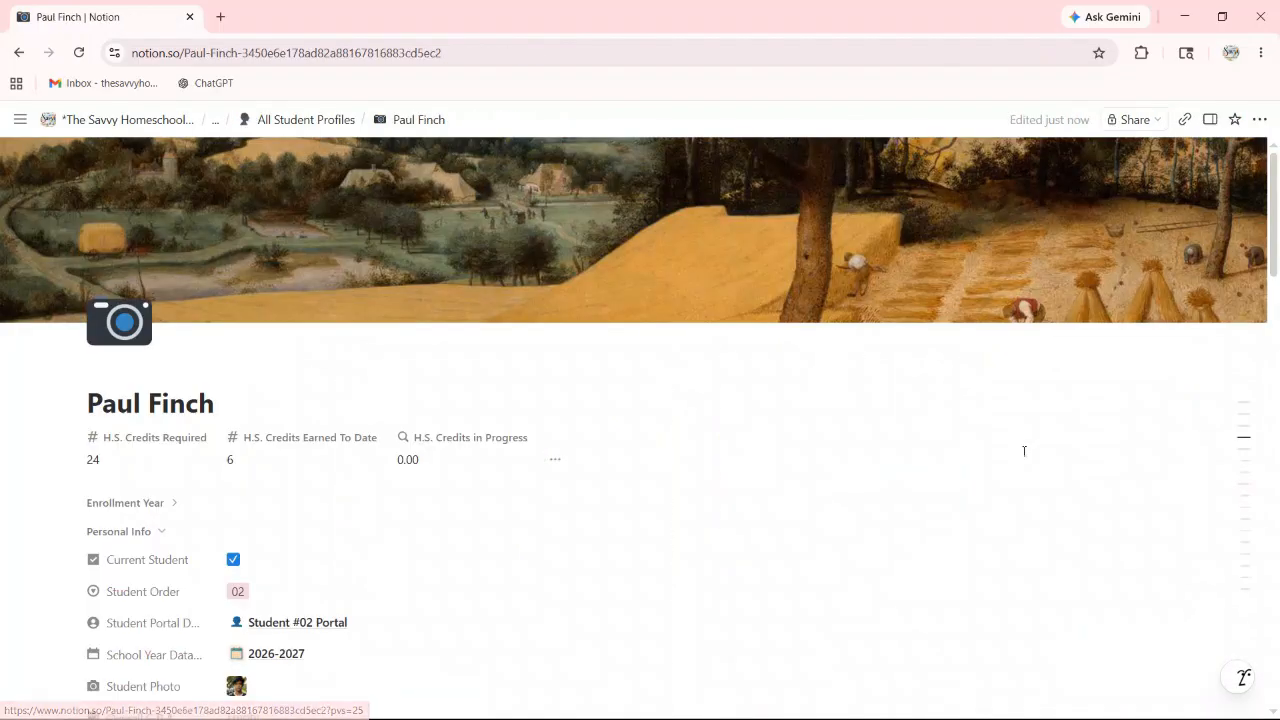
scroll(877, 500, "down", 3)
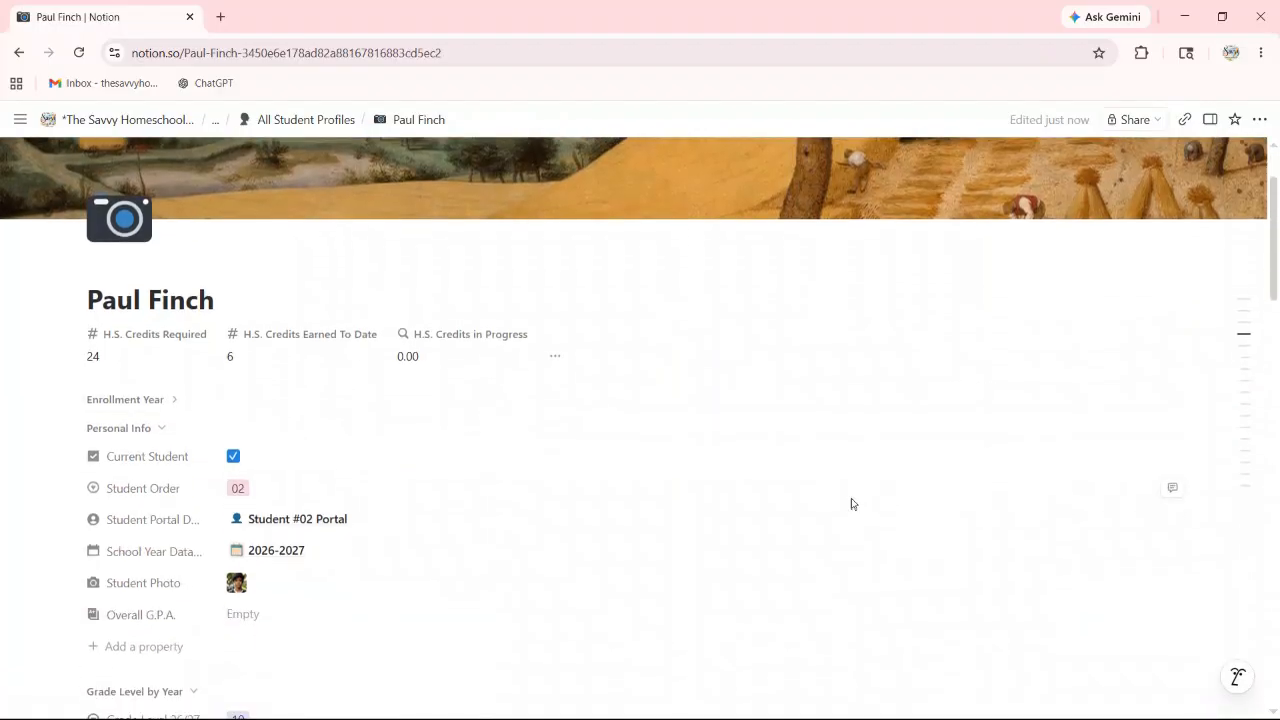
scroll(728, 479, "down", 4)
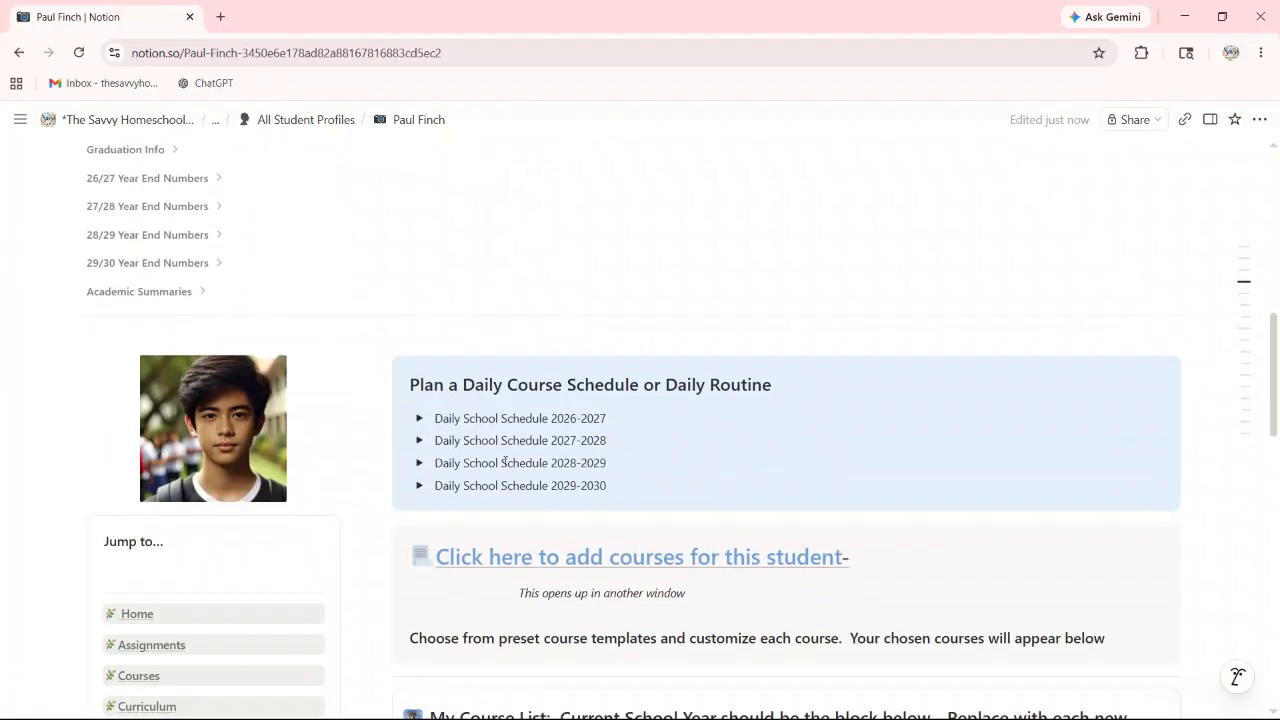
Step: Expand Daily School Schedule 2026-2027 and open its Course Scheduler Hub down to the Scheduling Database
left_click(419, 418)
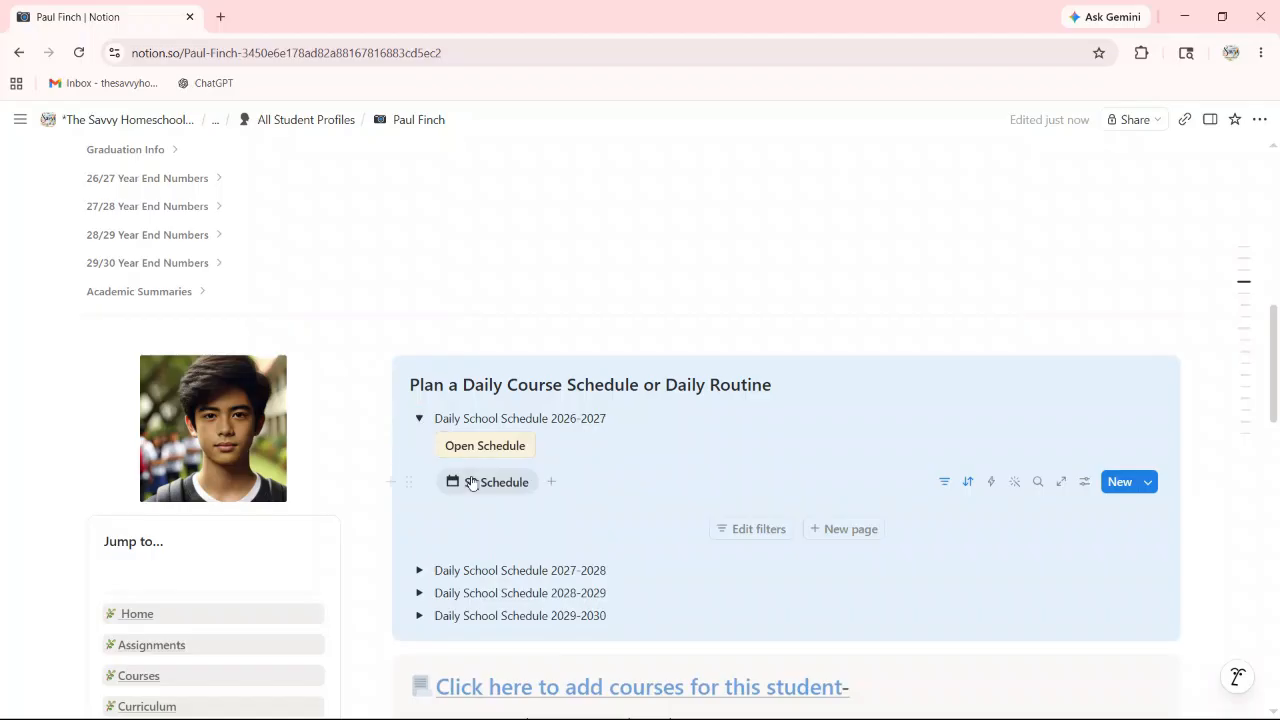
left_click(485, 445)
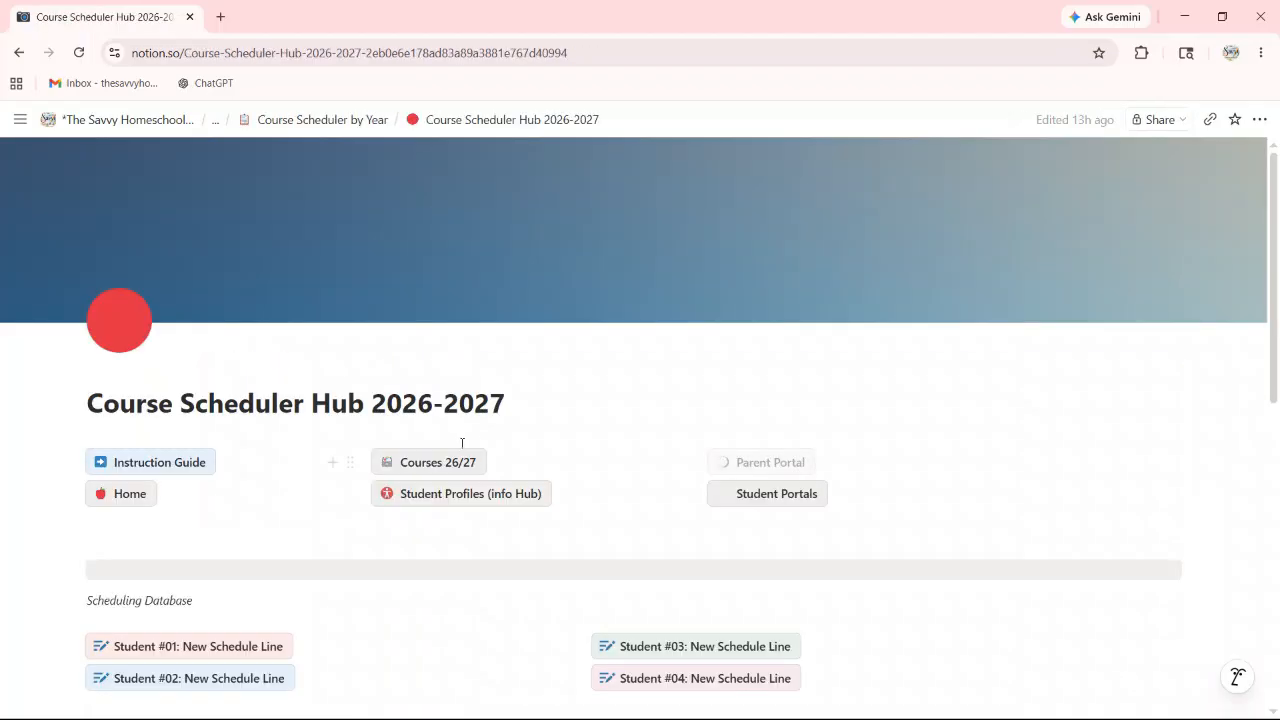
scroll(209, 426, "down", 1)
scroll(209, 426, "down", 1)
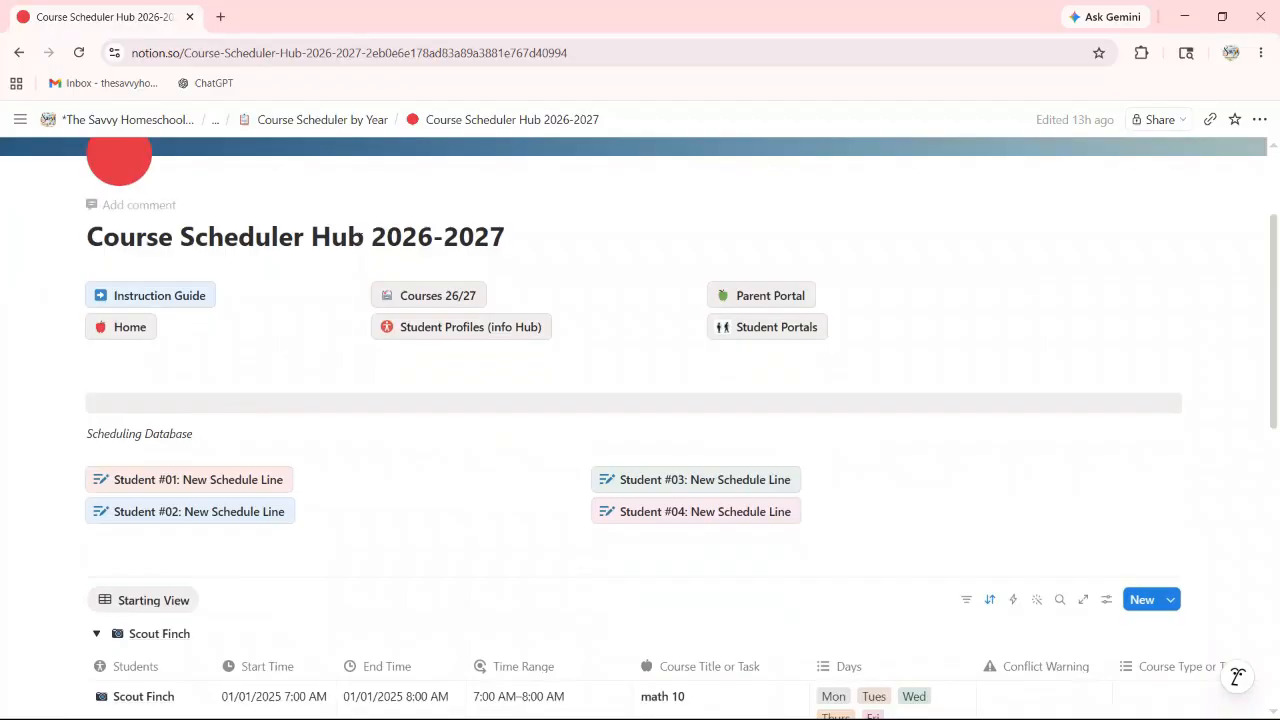
scroll(515, 250, "down", 3)
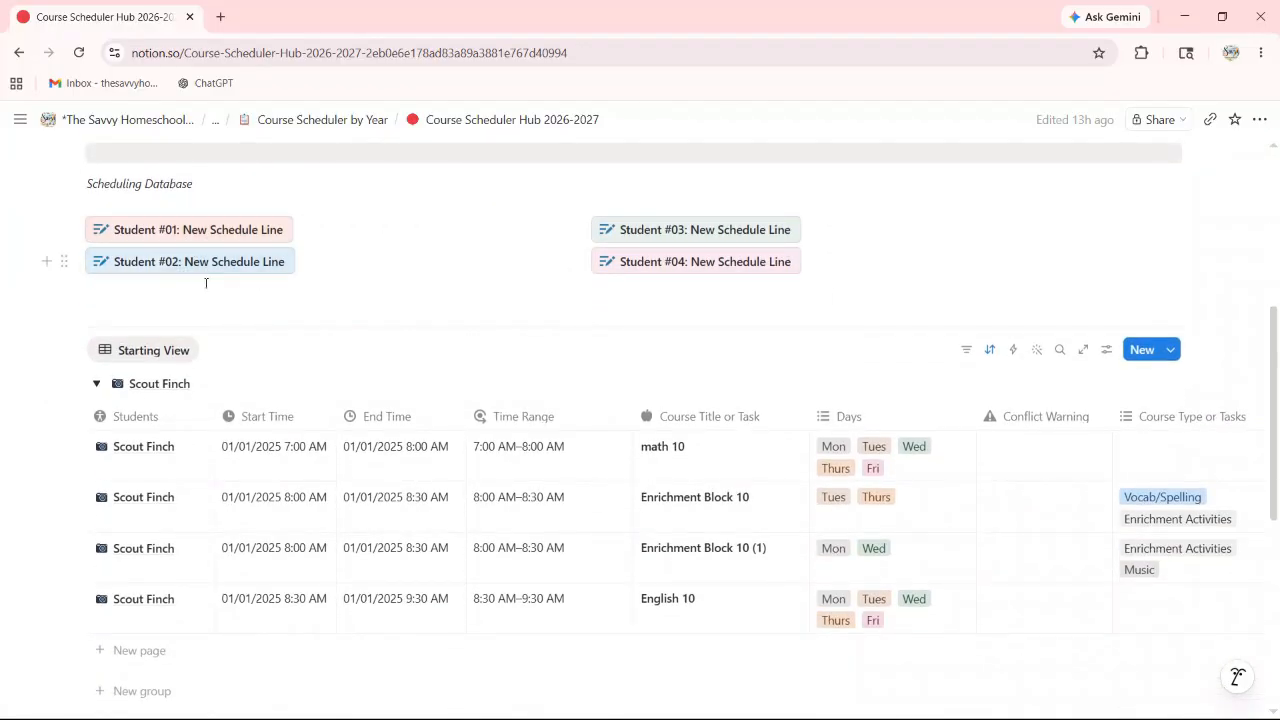
scroll(490, 467, "down", 2)
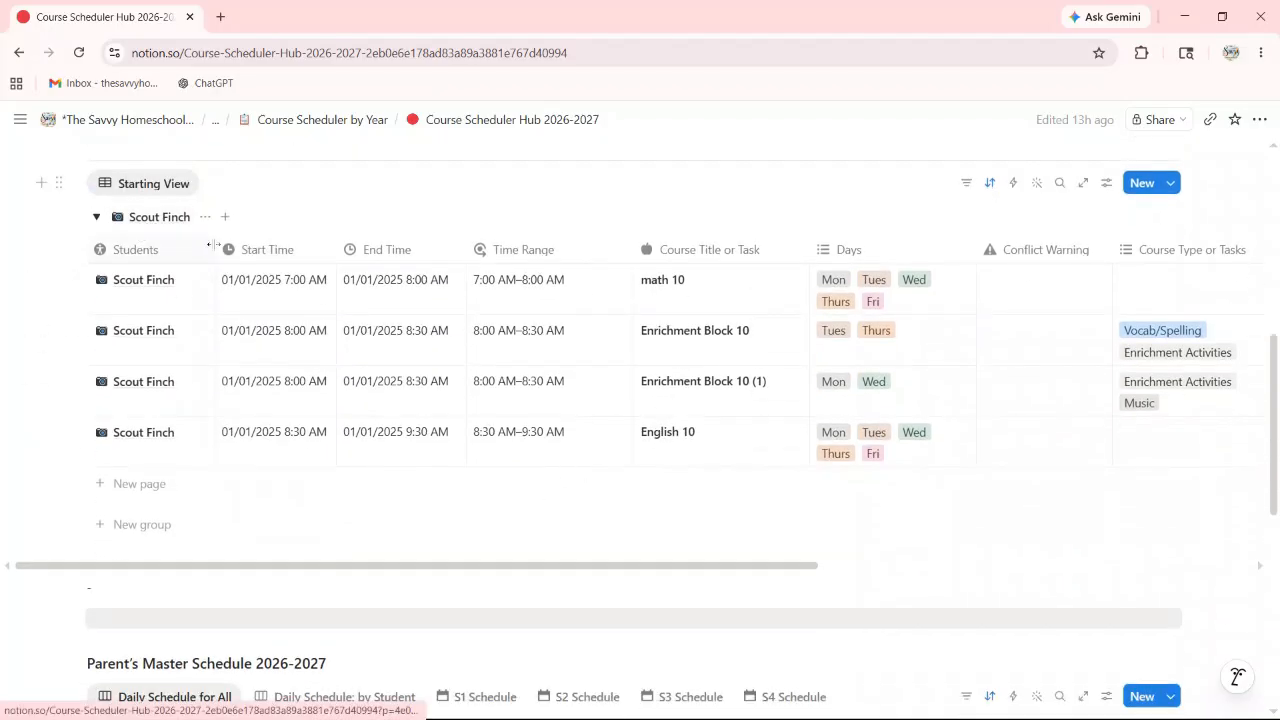
scroll(255, 295, "down", 1)
scroll(263, 316, "down", 5)
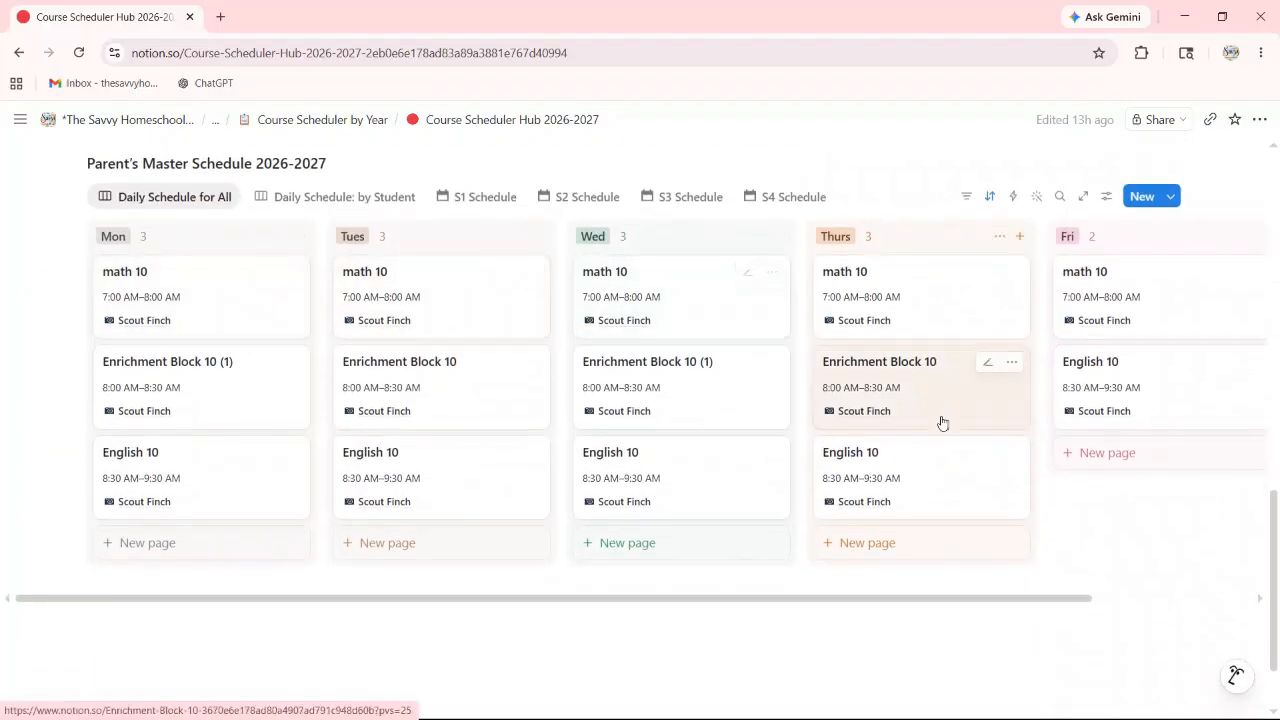
scroll(286, 229, "up", 8)
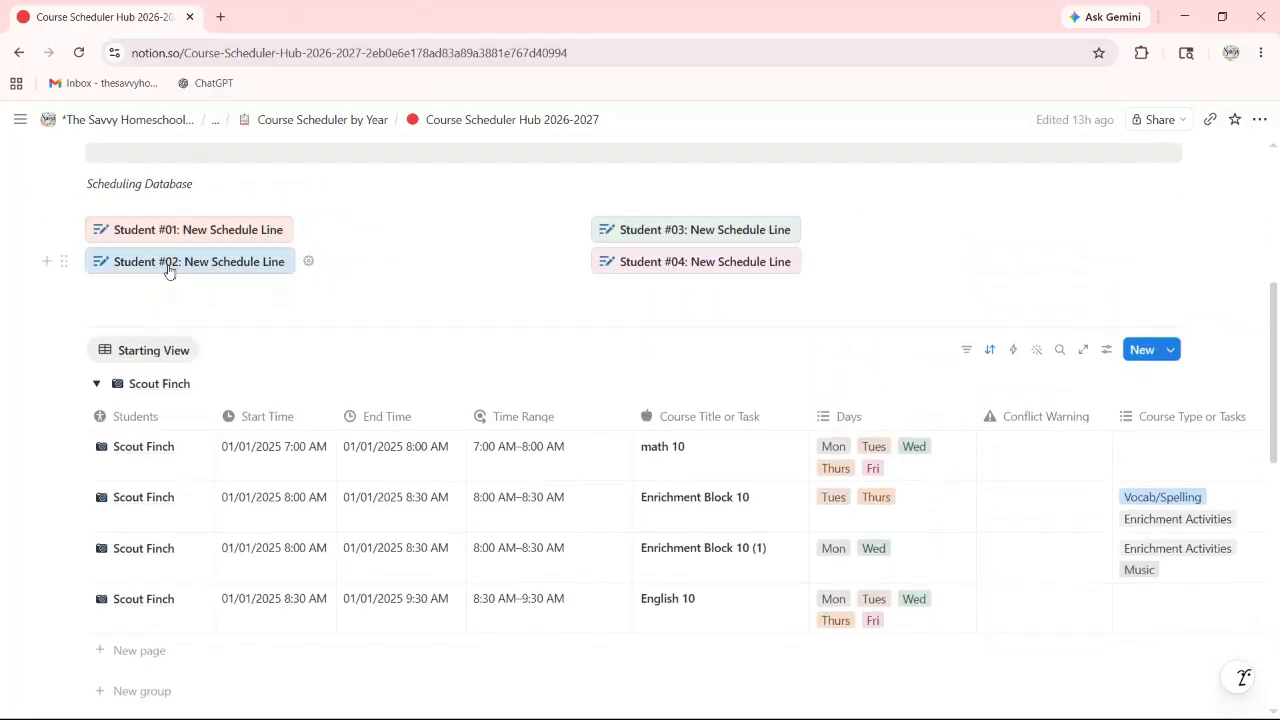
Step: Add a new Student #02 schedule line with a 7:00 AM start time
left_click(168, 268)
scroll(254, 323, "down", 2)
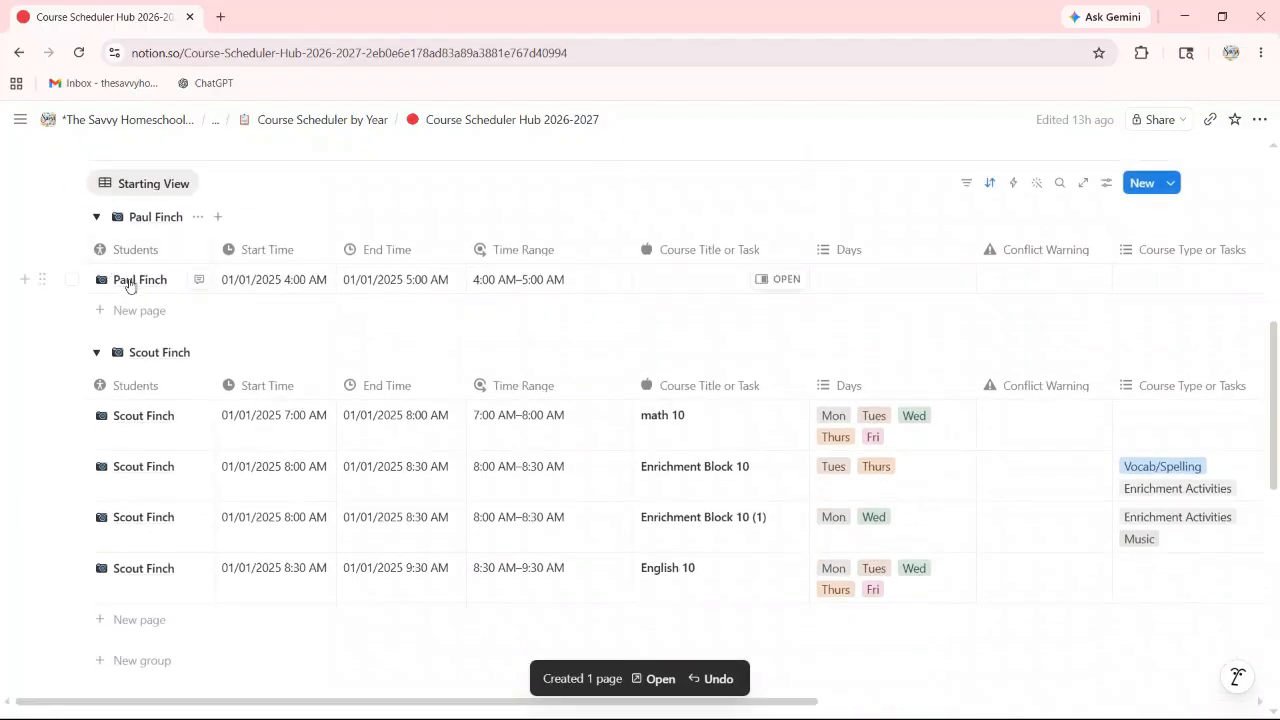
left_click(99, 357)
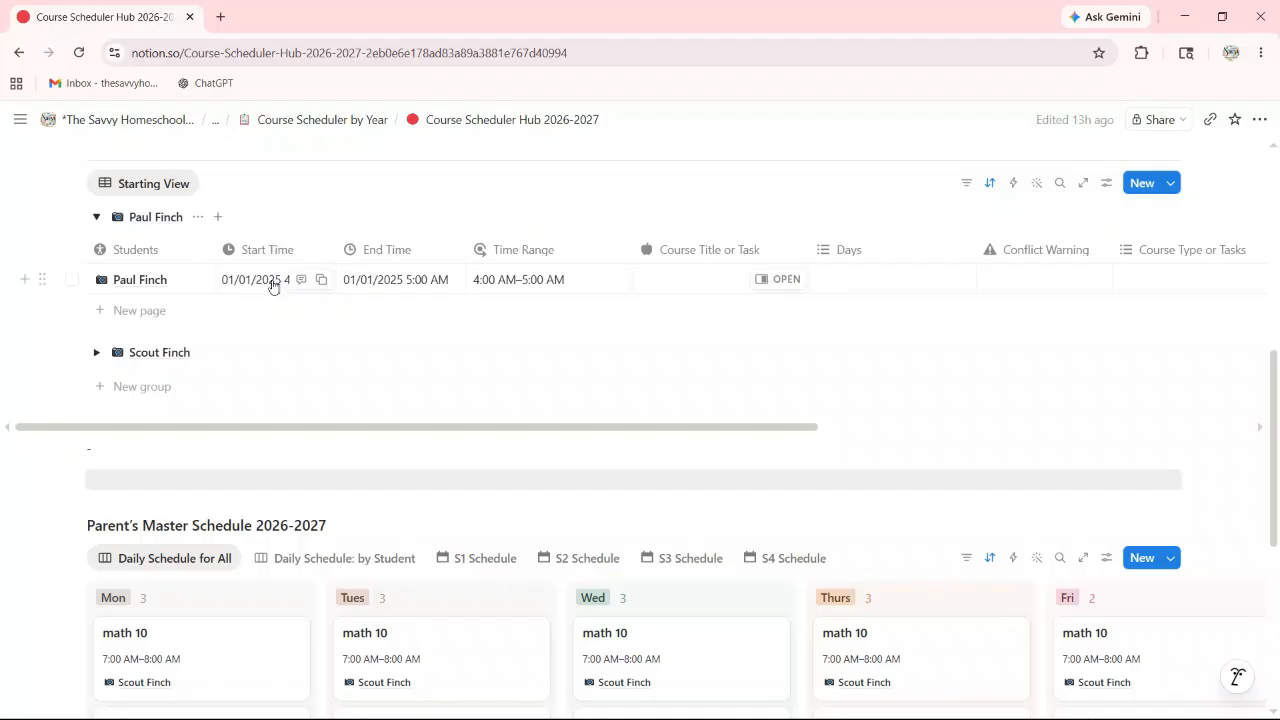
left_click(276, 280)
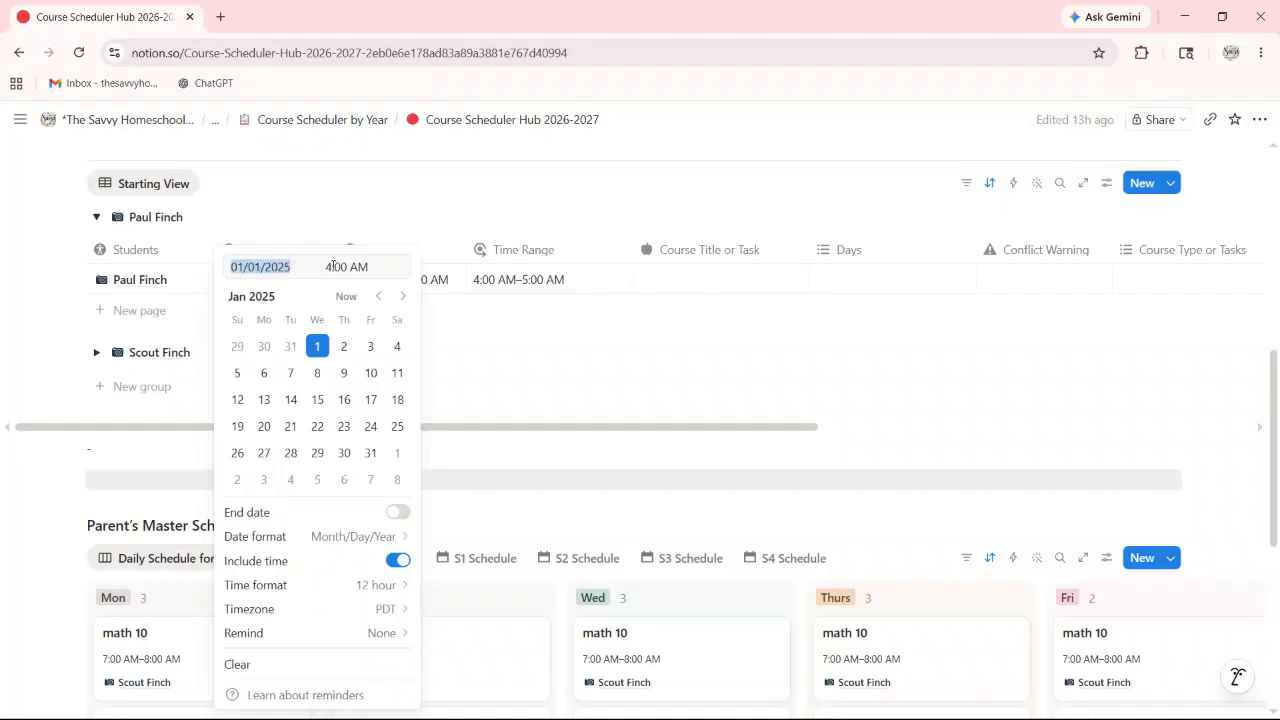
left_click(331, 266)
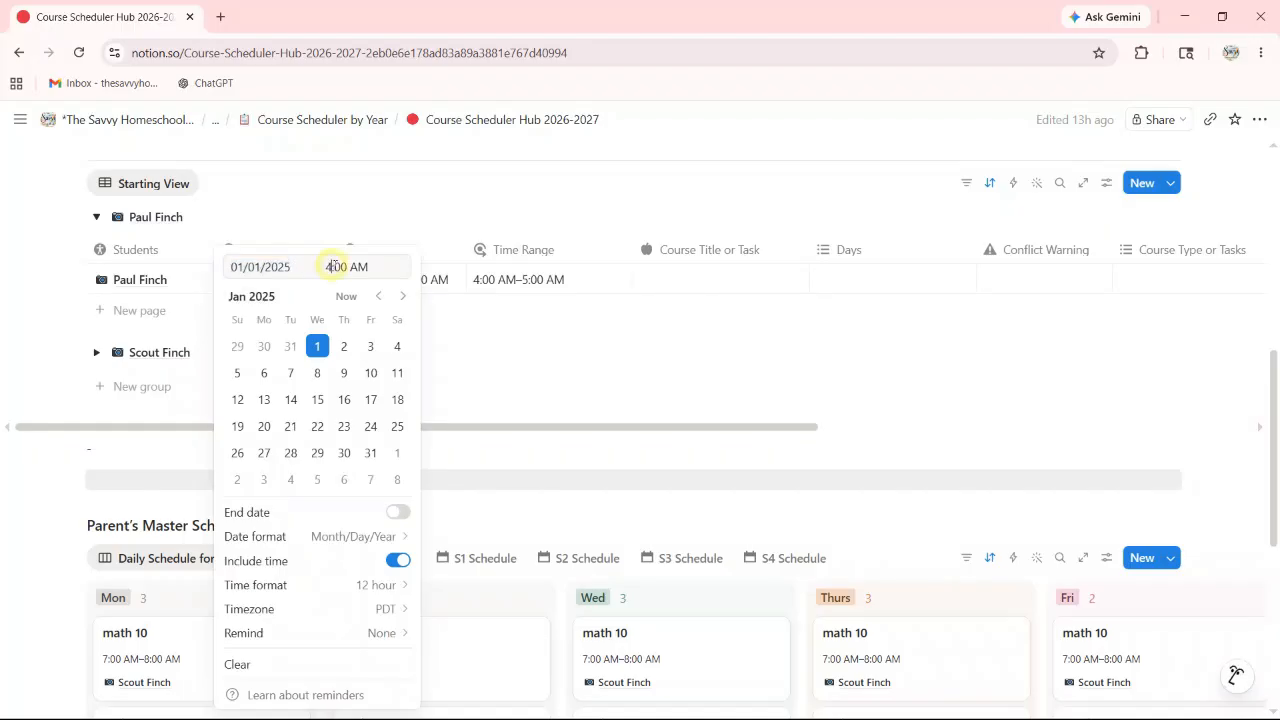
key("BackSpace")
type("7")
left_click(449, 208)
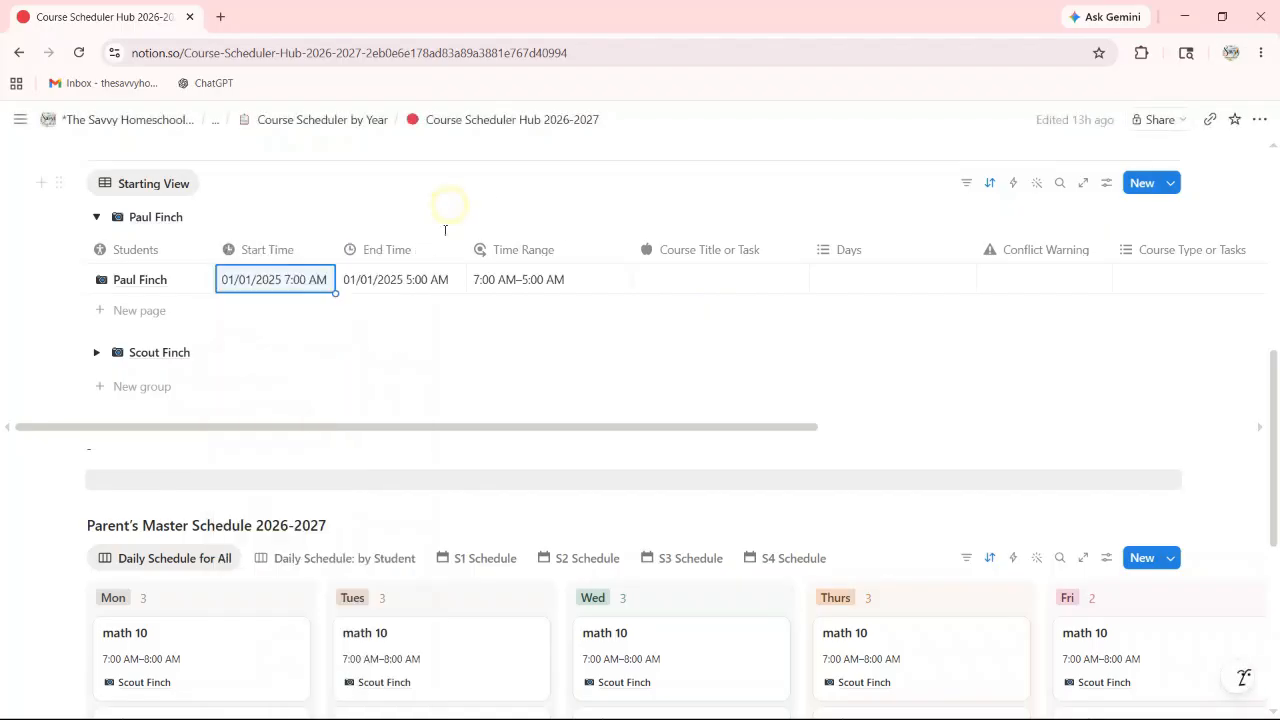
Step: Set the new line's end time to 8:00 AM
left_click(386, 281)
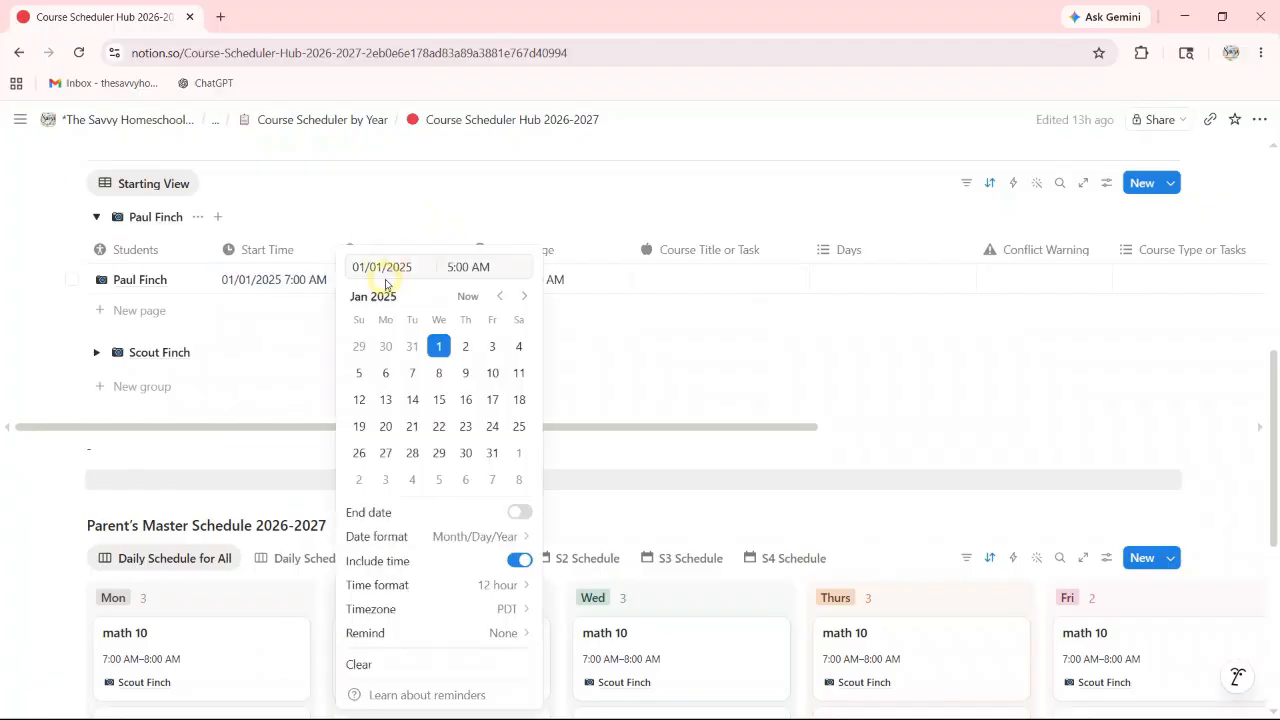
left_click(449, 267)
key("BackSpace")
type("8")
left_click(448, 206)
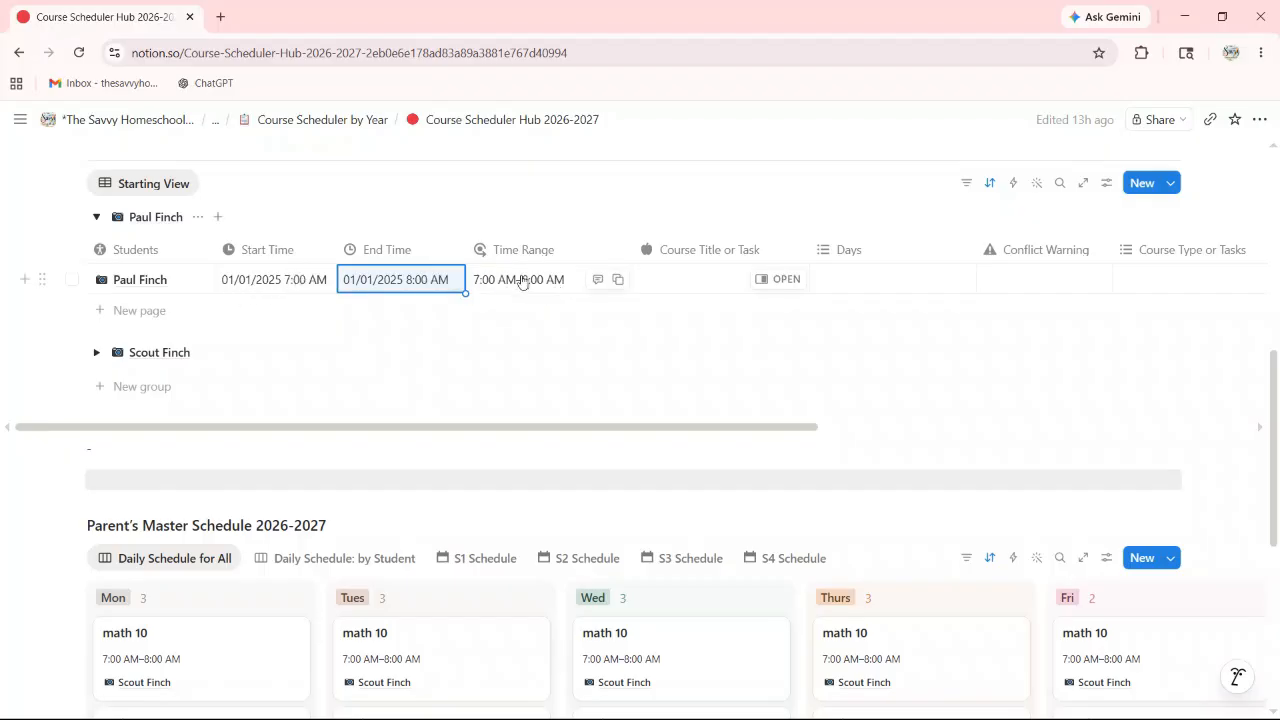
Step: Title the schedule line Algebra 2, replacing the interim Math 10 title
scroll(517, 334, "down", 3)
scroll(488, 365, "up", 3)
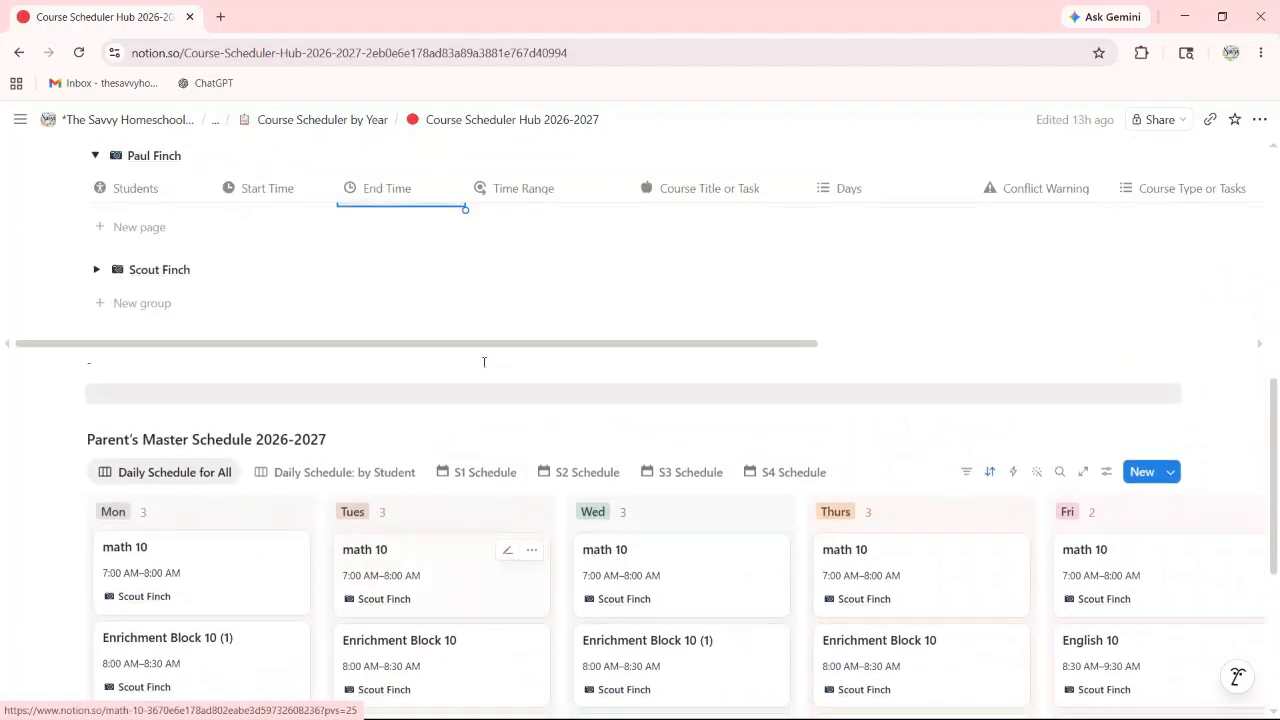
scroll(316, 390, "down", 2)
scroll(319, 421, "down", 1)
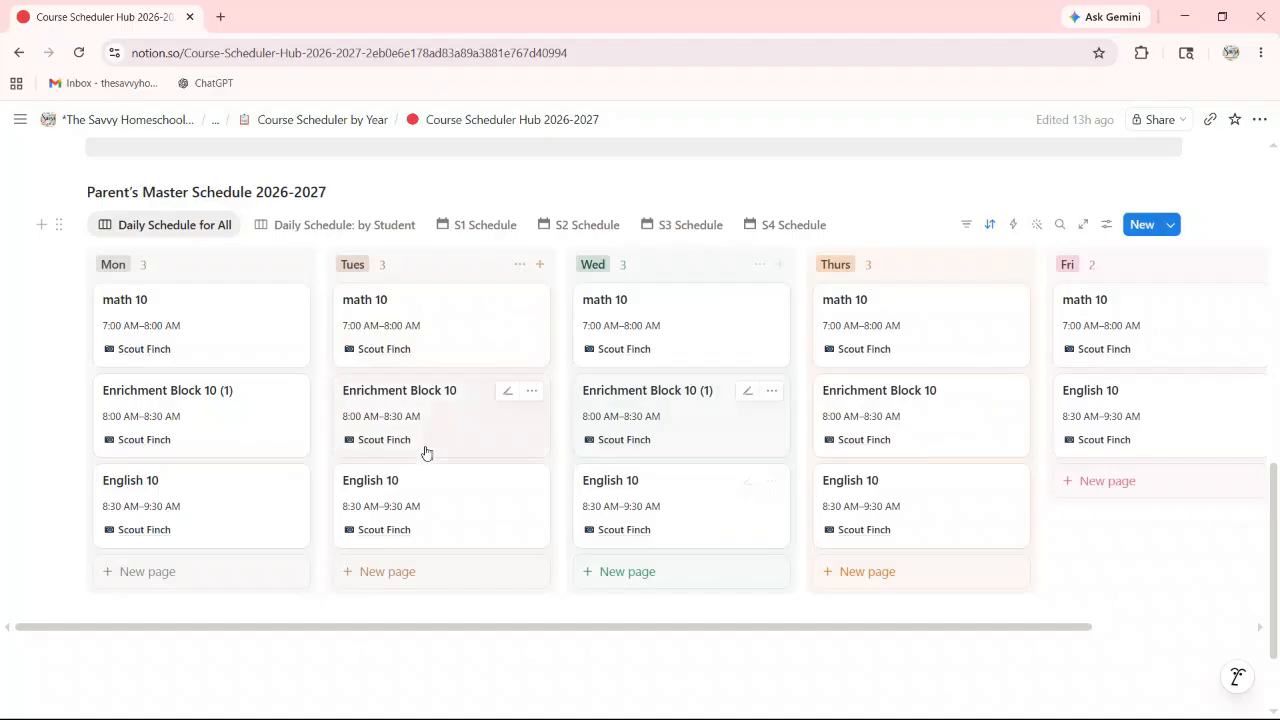
scroll(398, 405, "up", 3)
scroll(398, 400, "up", 3)
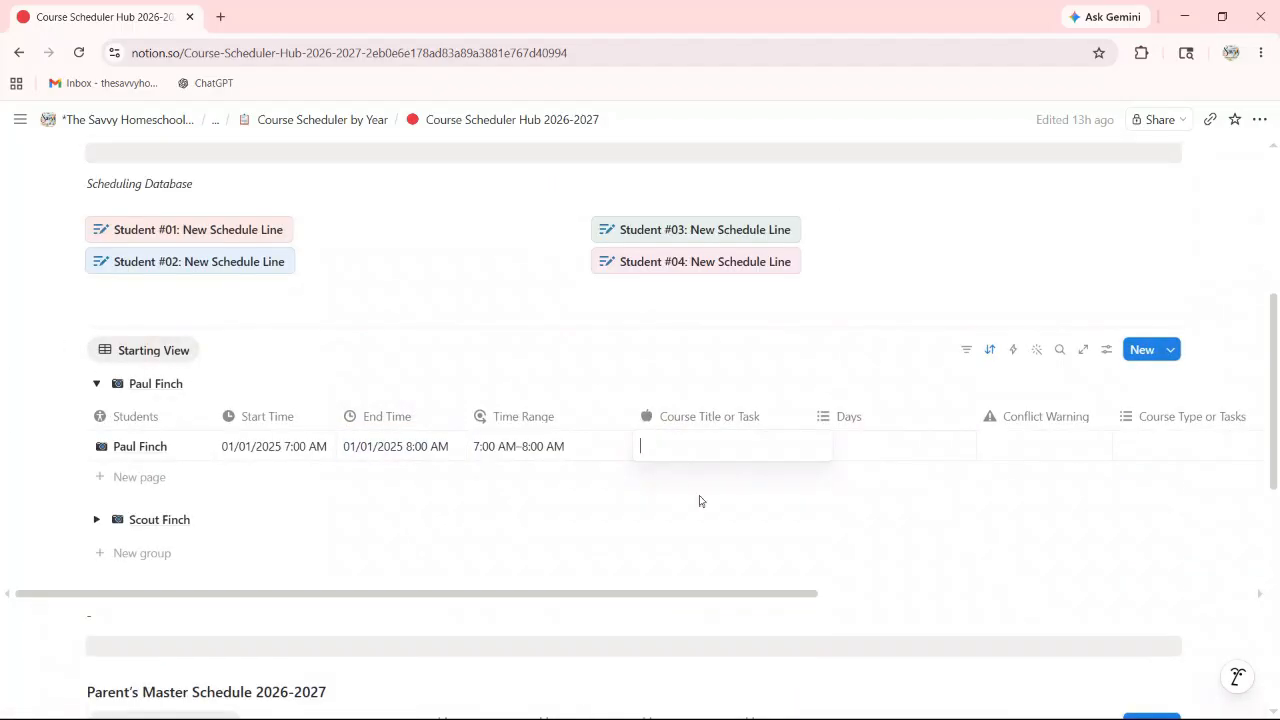
type("Math 10")
key("Escape")
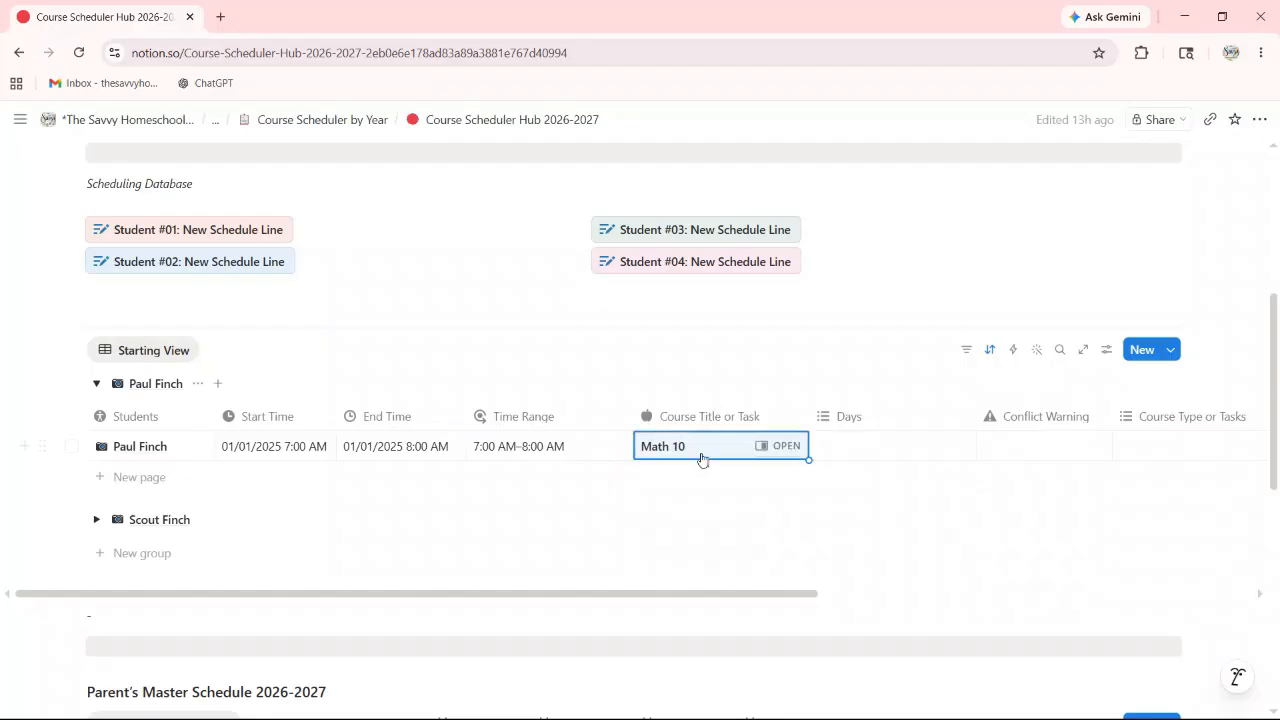
left_click(691, 453)
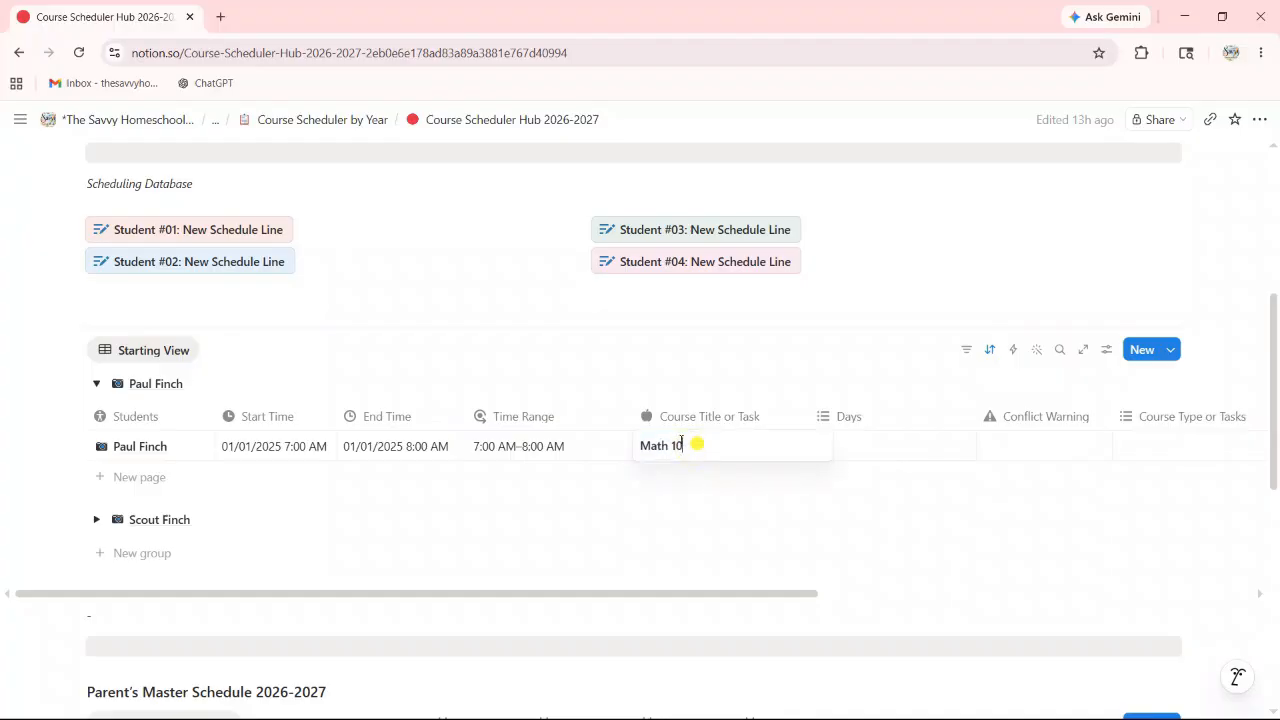
left_click_drag(691, 446, 610, 446)
type("Algebra 2")
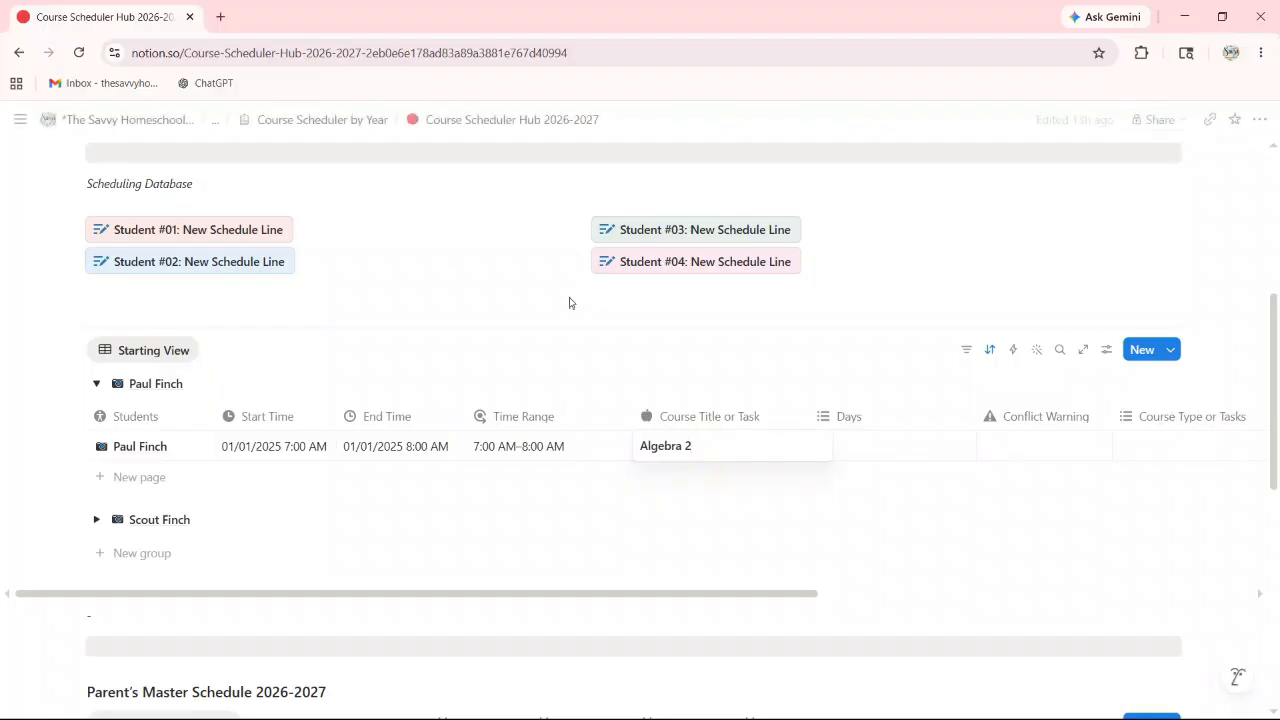
left_click(889, 455)
Step: Tag the line's Days with Mon, Tues, Wed, Thurs and Fri
left_click(864, 452)
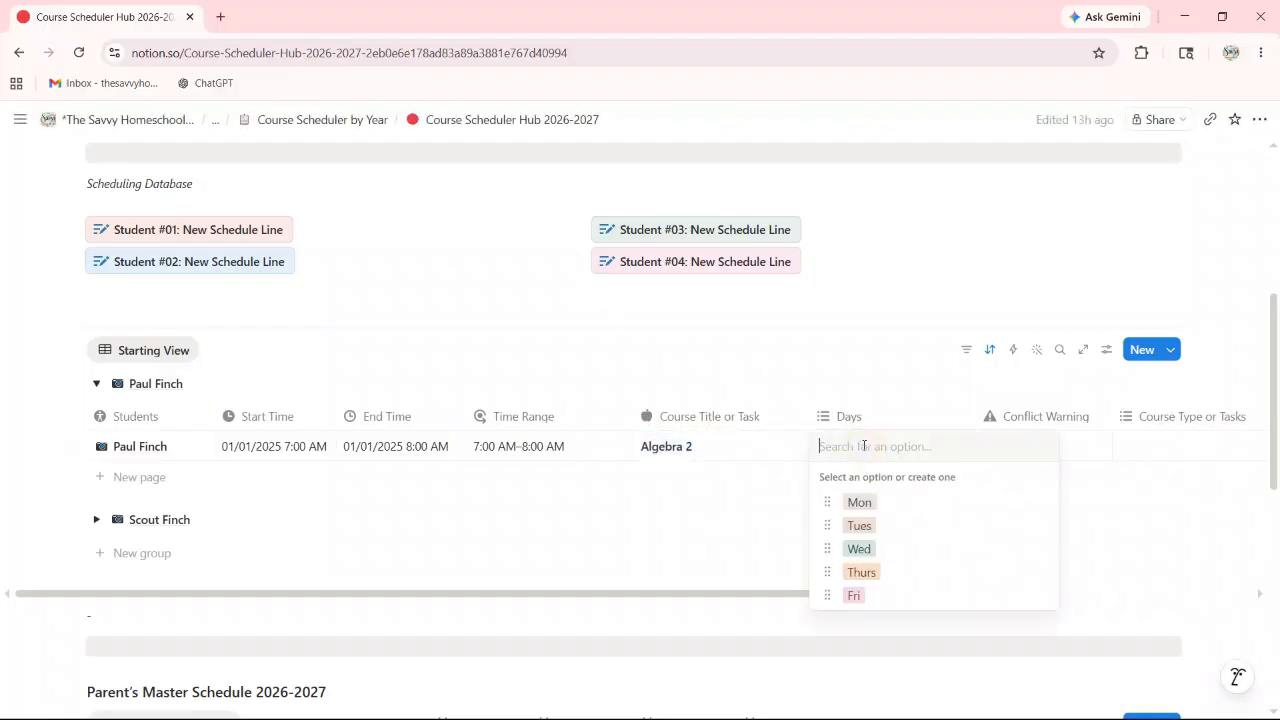
left_click(858, 502)
left_click(859, 525)
left_click(857, 550)
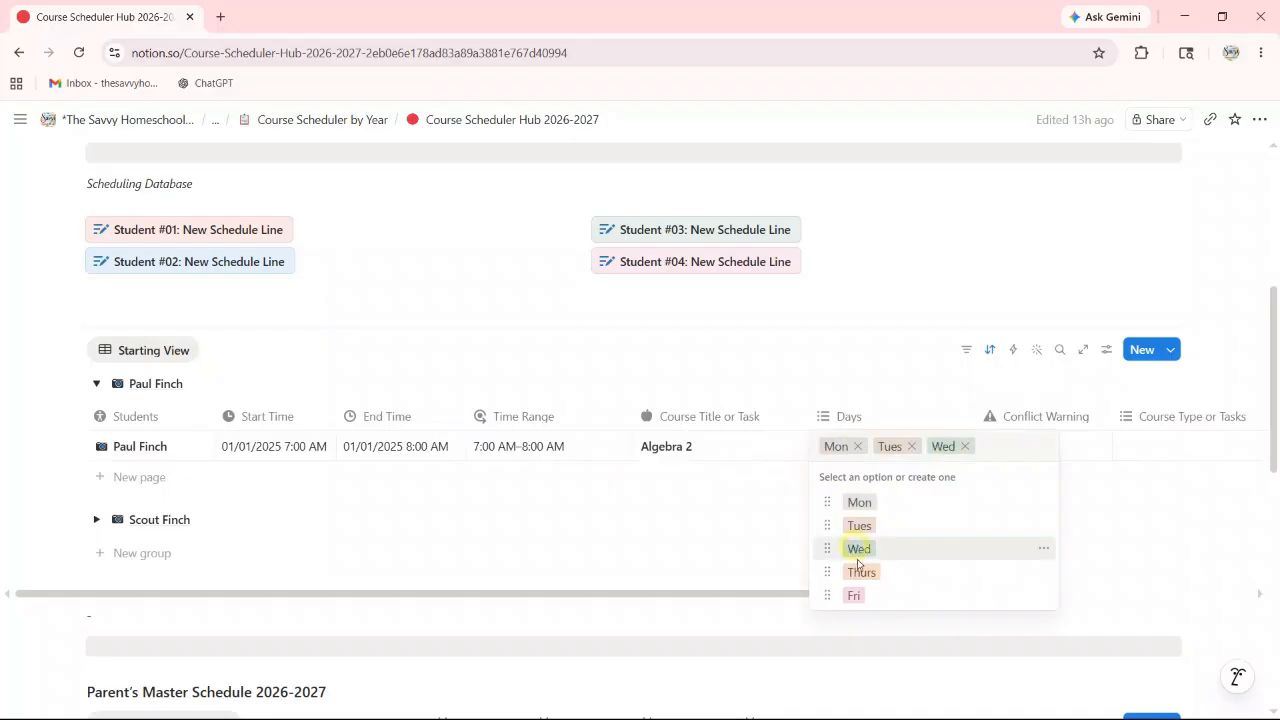
left_click(861, 572)
left_click(852, 619)
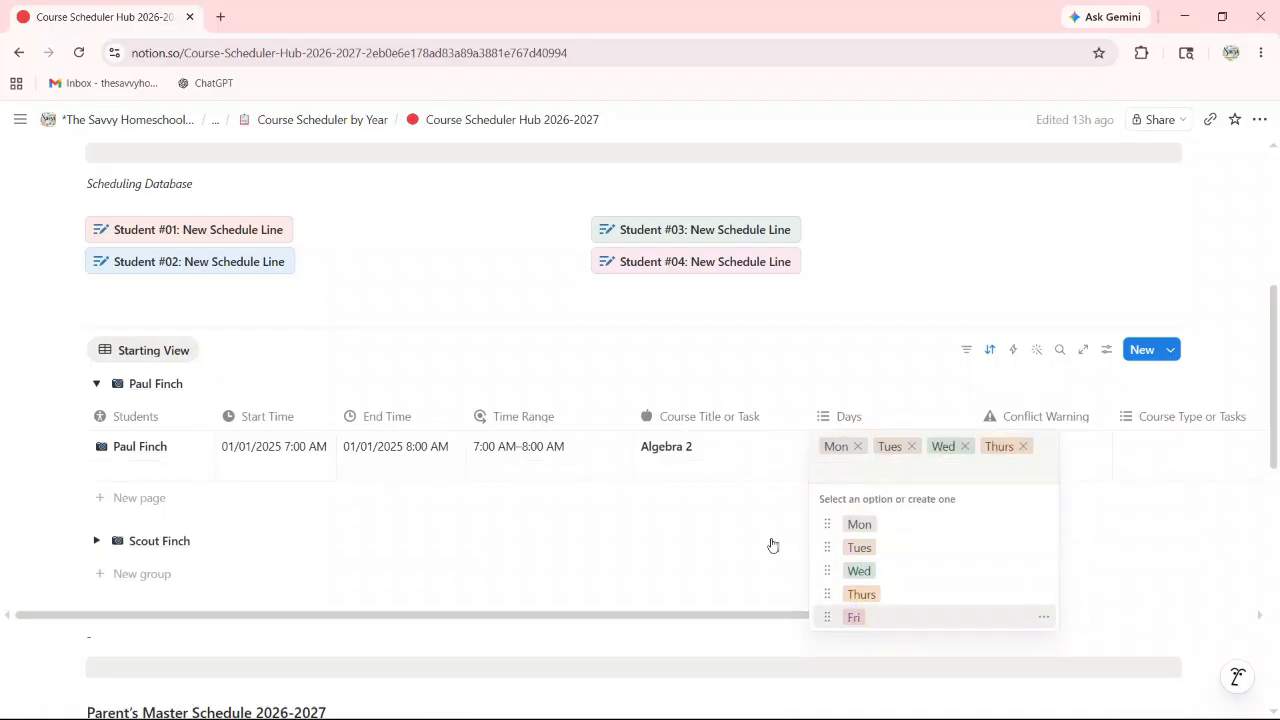
left_click(743, 539)
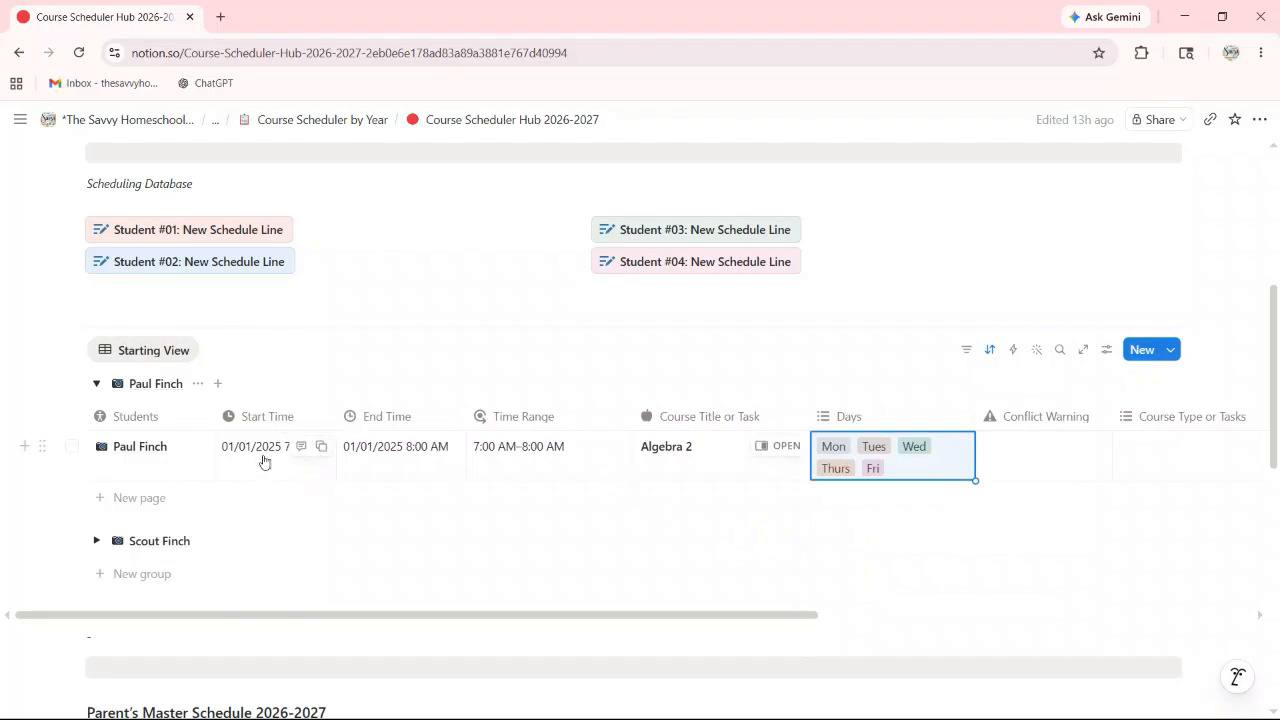
left_click(97, 385)
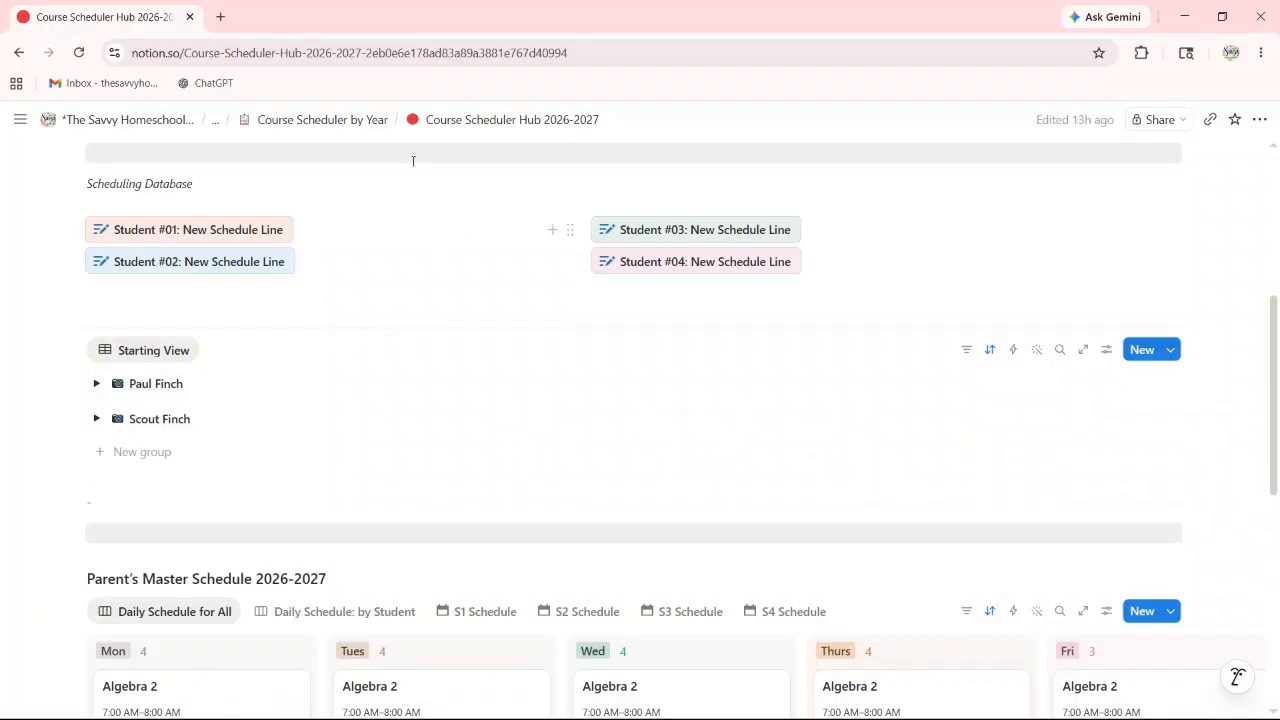
Step: Navigate from the Planner Hub through Courses (per School Year) to Choose Courses 26/27
left_click(145, 123)
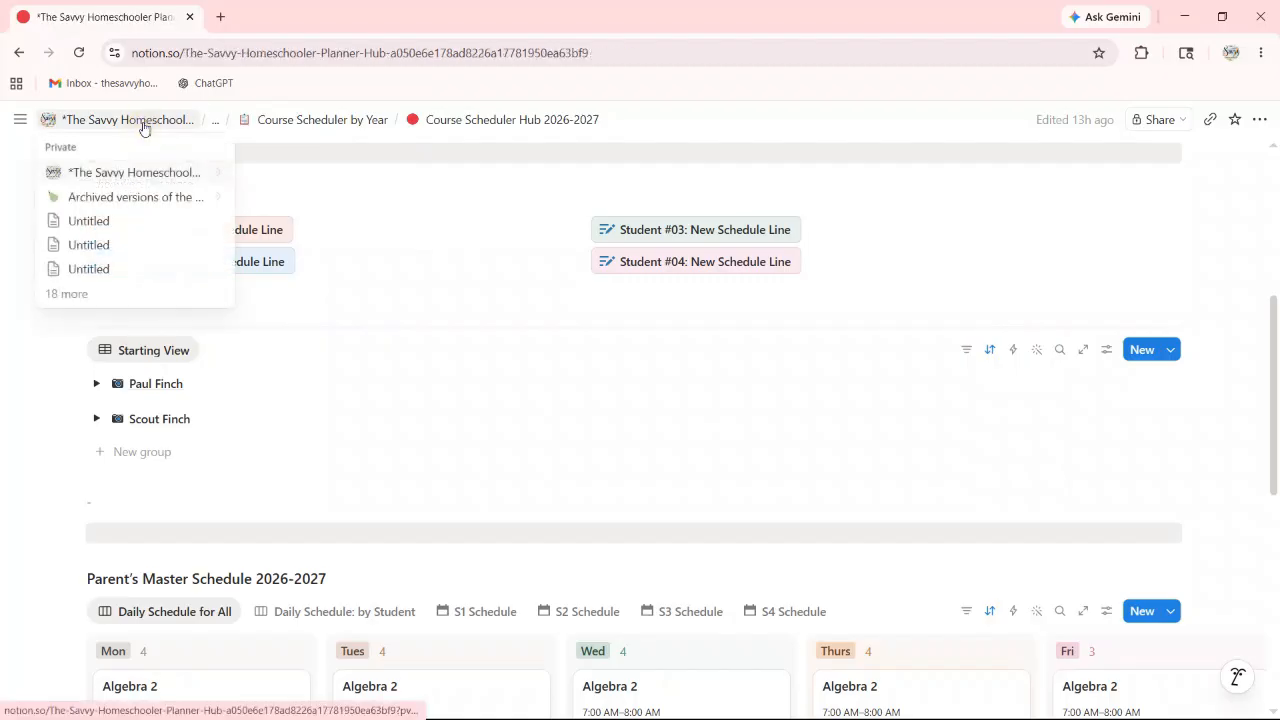
scroll(757, 514, "down", 3)
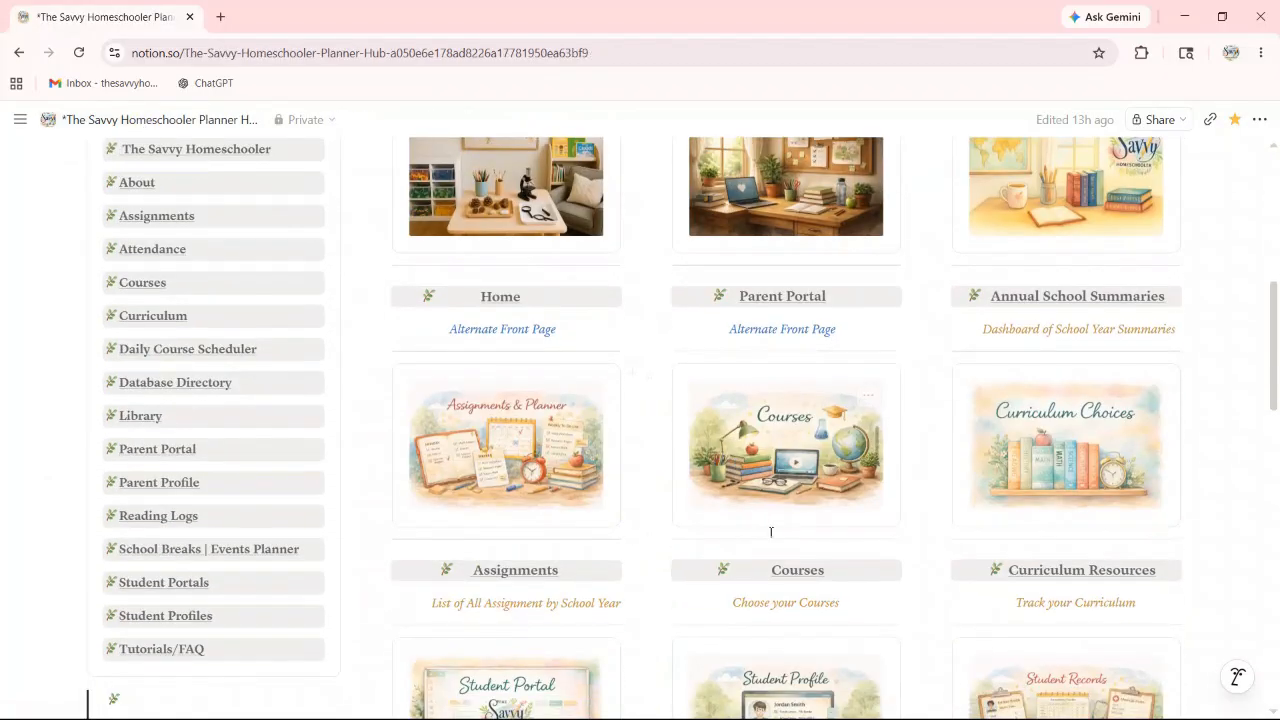
left_click(808, 583)
scroll(764, 538, "down", 2)
scroll(764, 538, "down", 4)
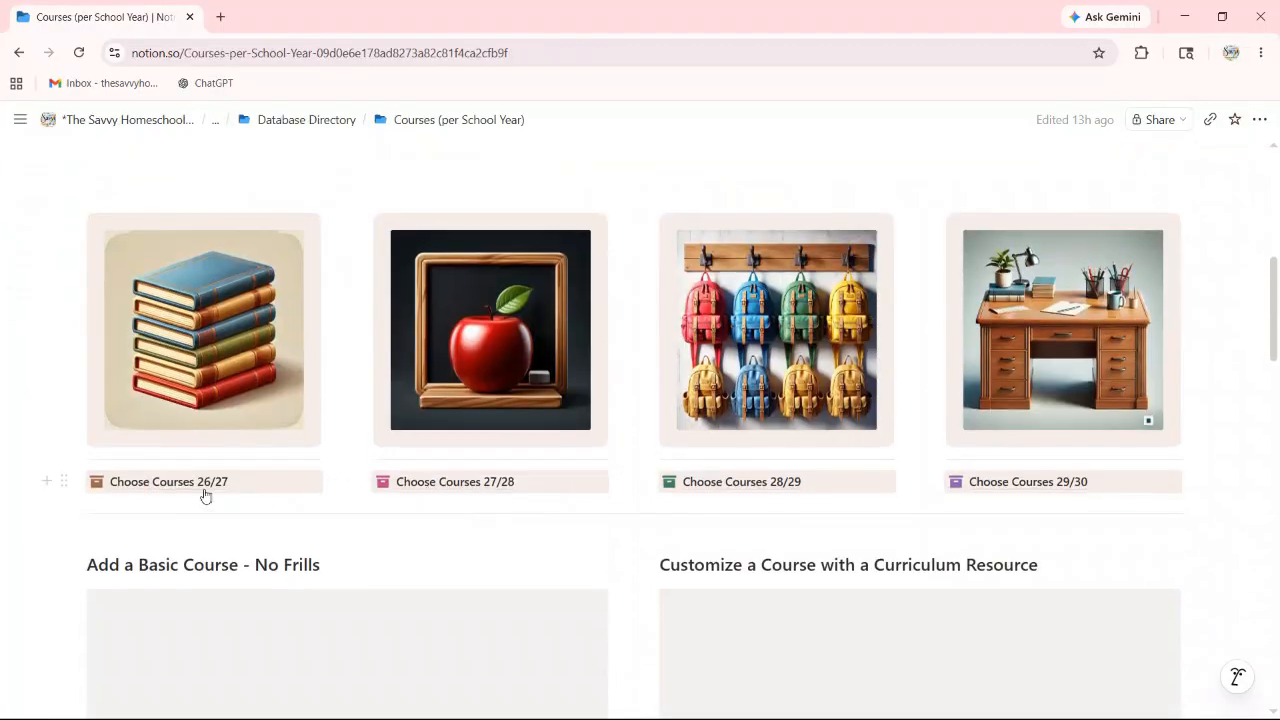
mouse_move(187, 491)
scroll(187, 491, "down", 2)
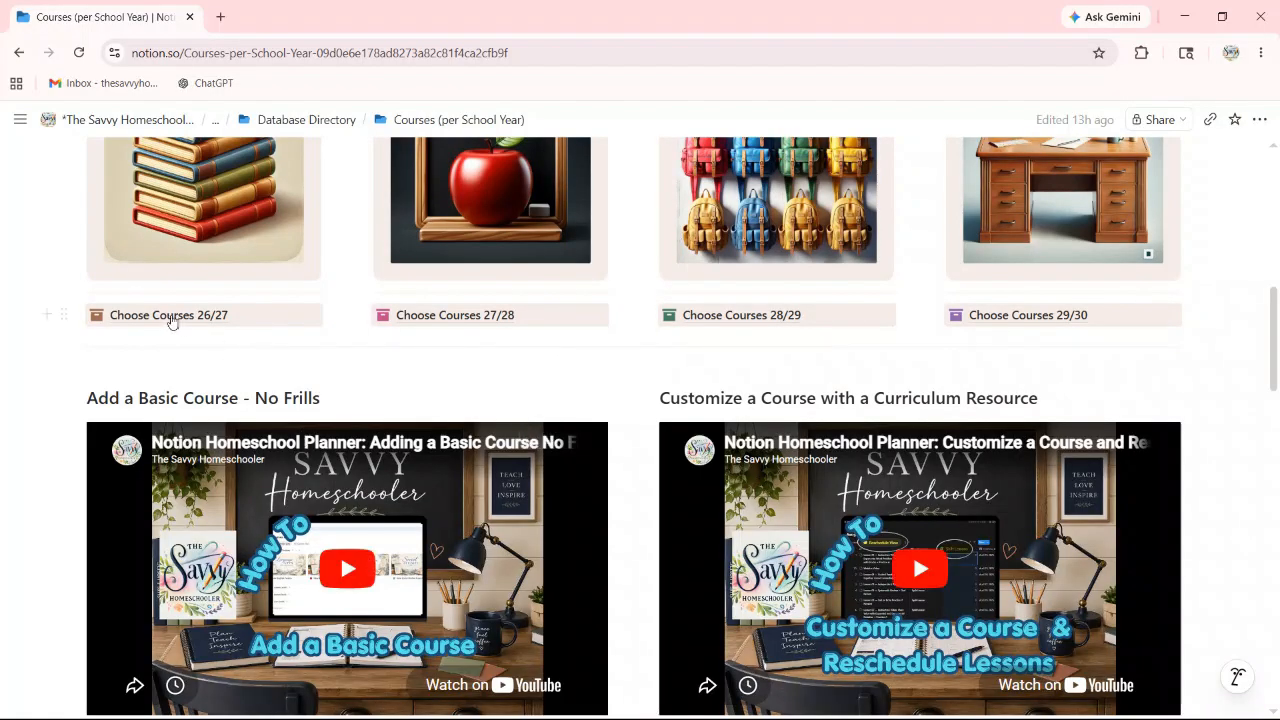
left_click(168, 316)
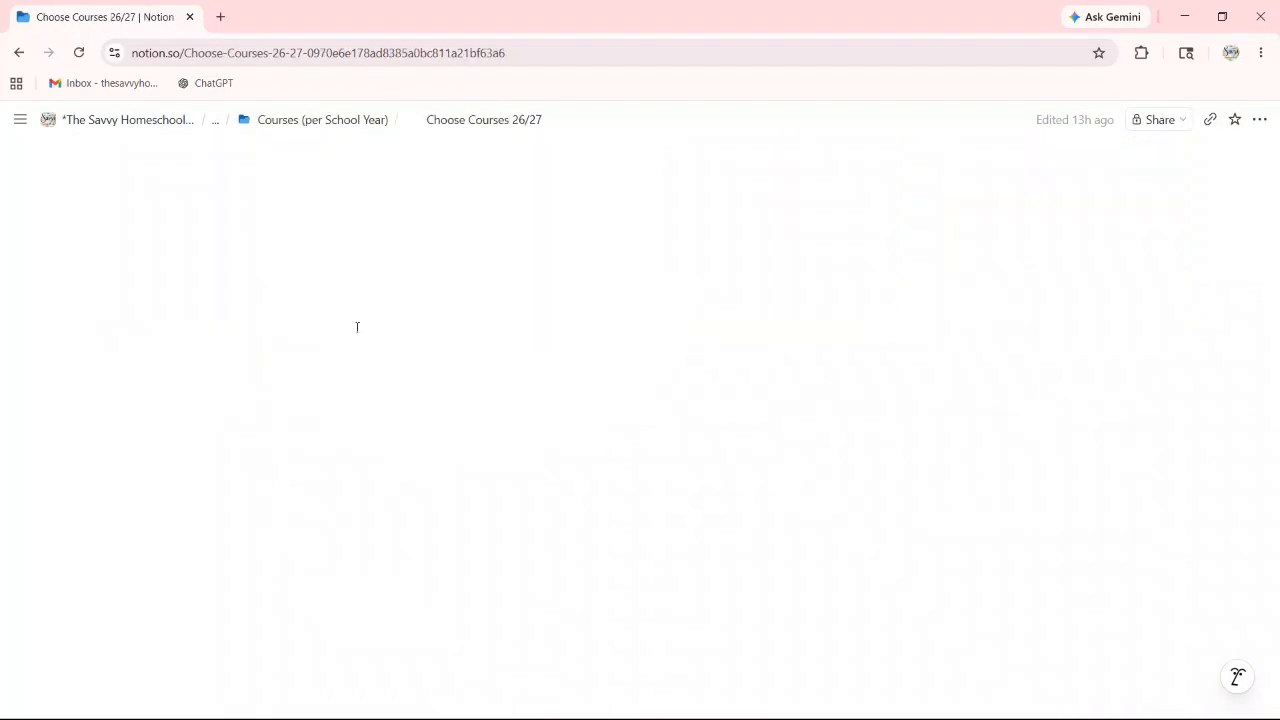
Step: Collapse the existing student's group in the Courses 26/27 list
scroll(394, 315, "down", 3)
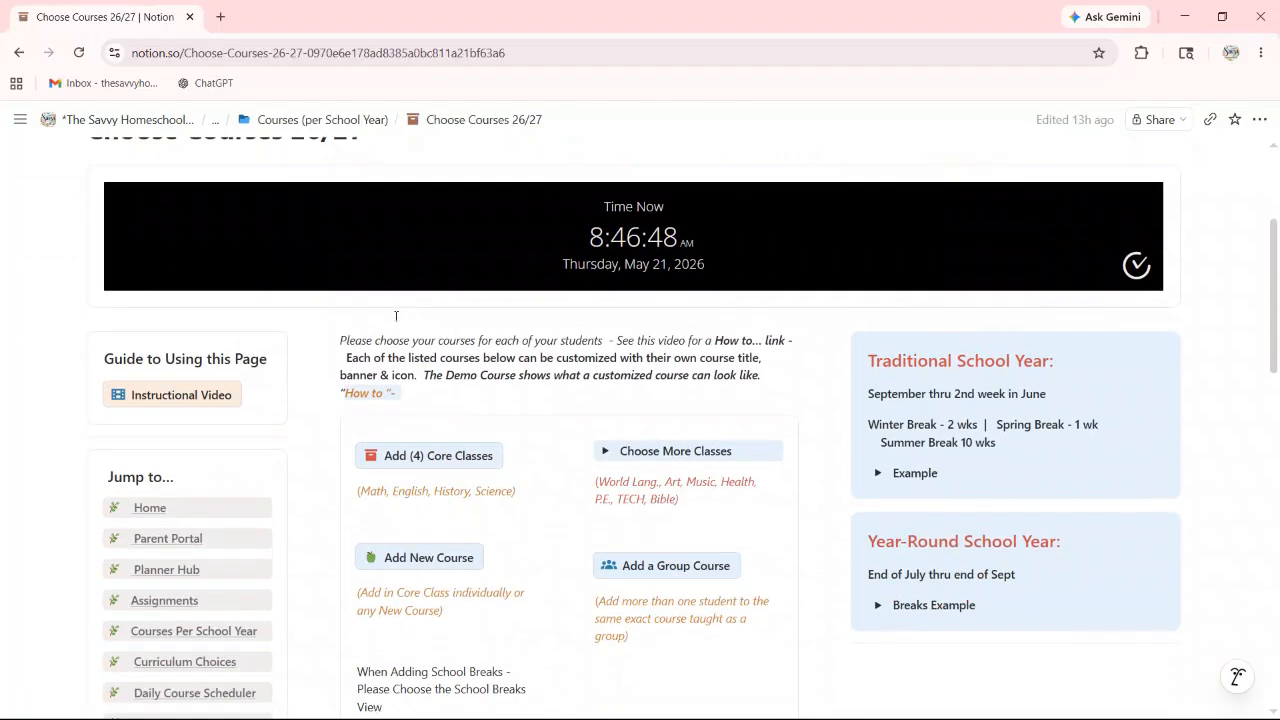
scroll(395, 318, "down", 7)
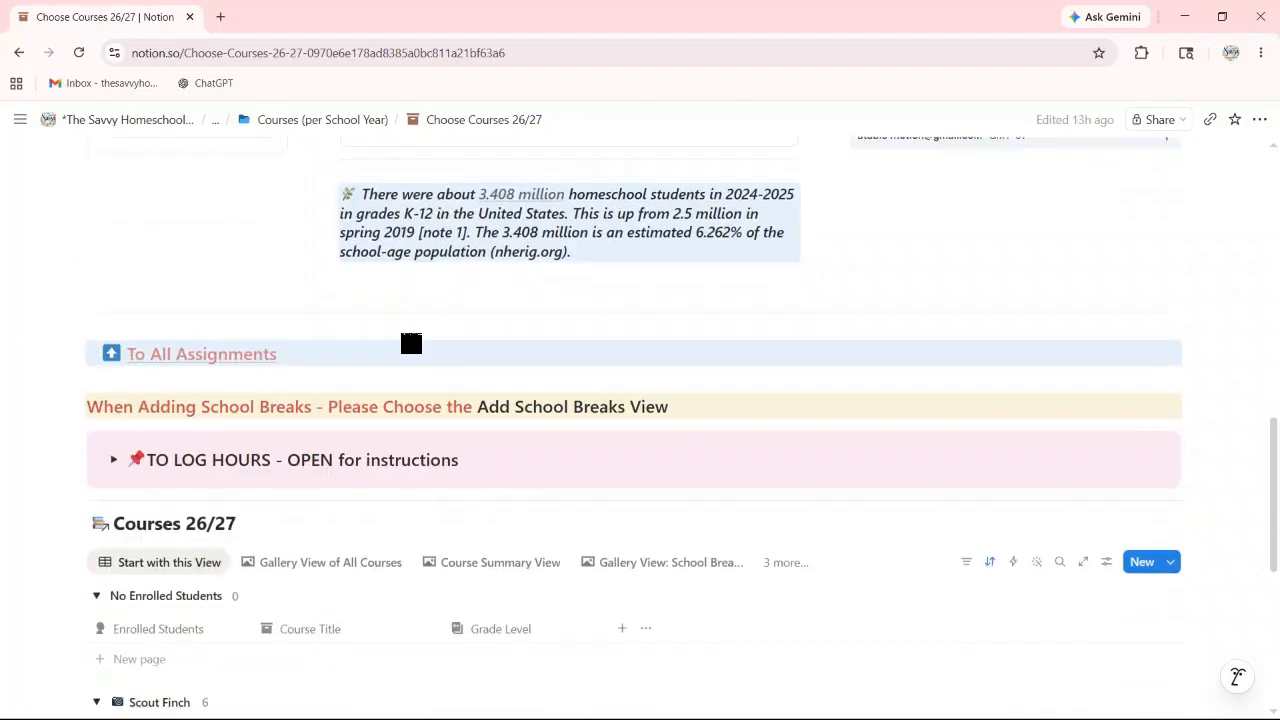
scroll(370, 390, "down", 1)
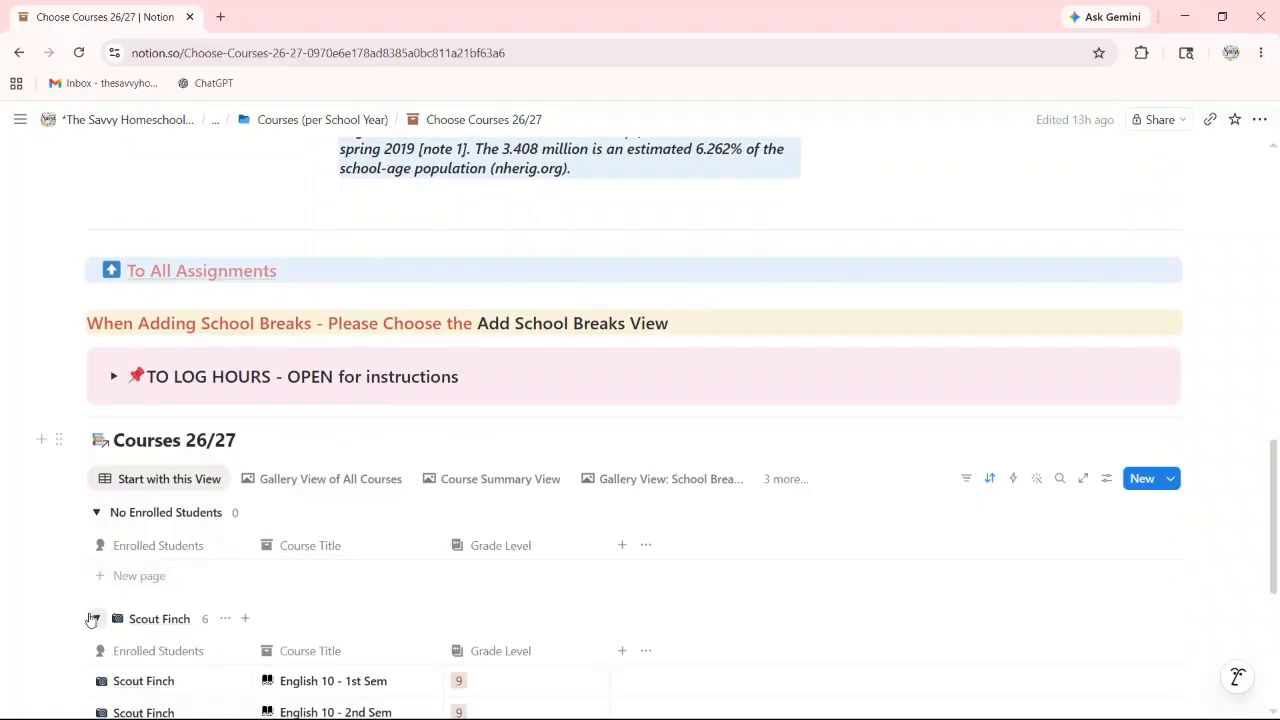
left_click(95, 619)
scroll(421, 304, "up", 5)
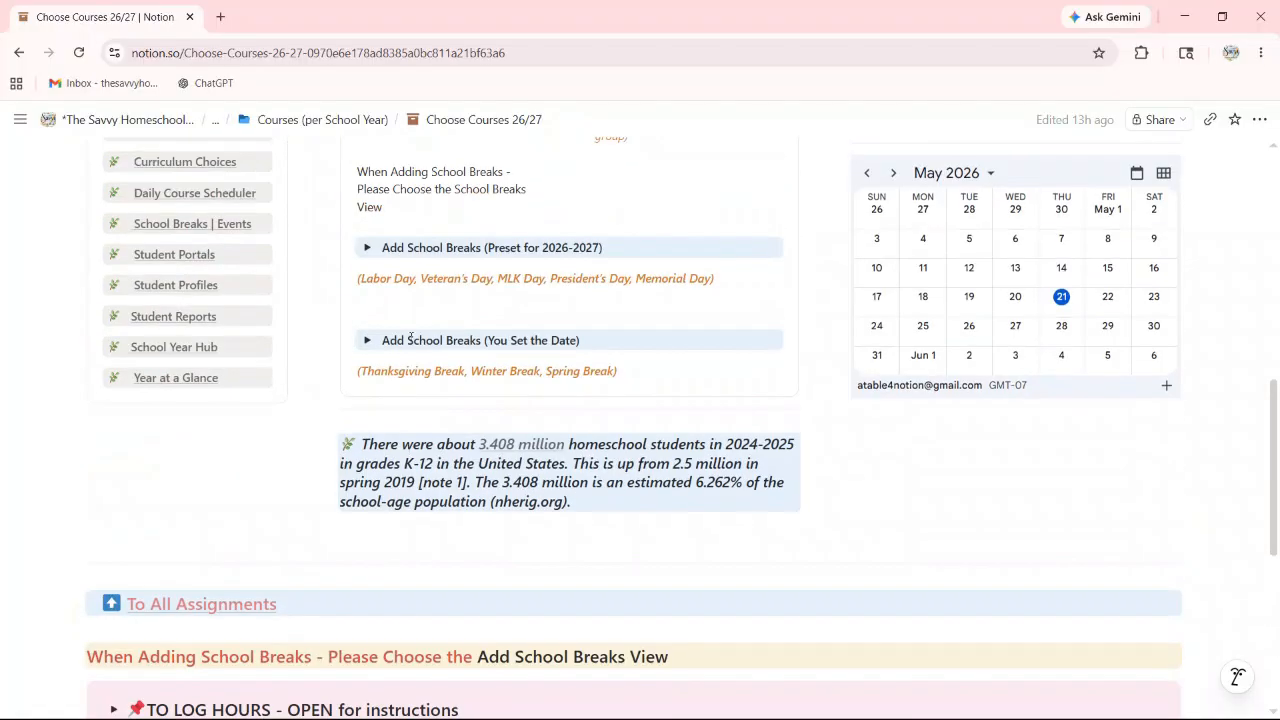
scroll(421, 304, "up", 2)
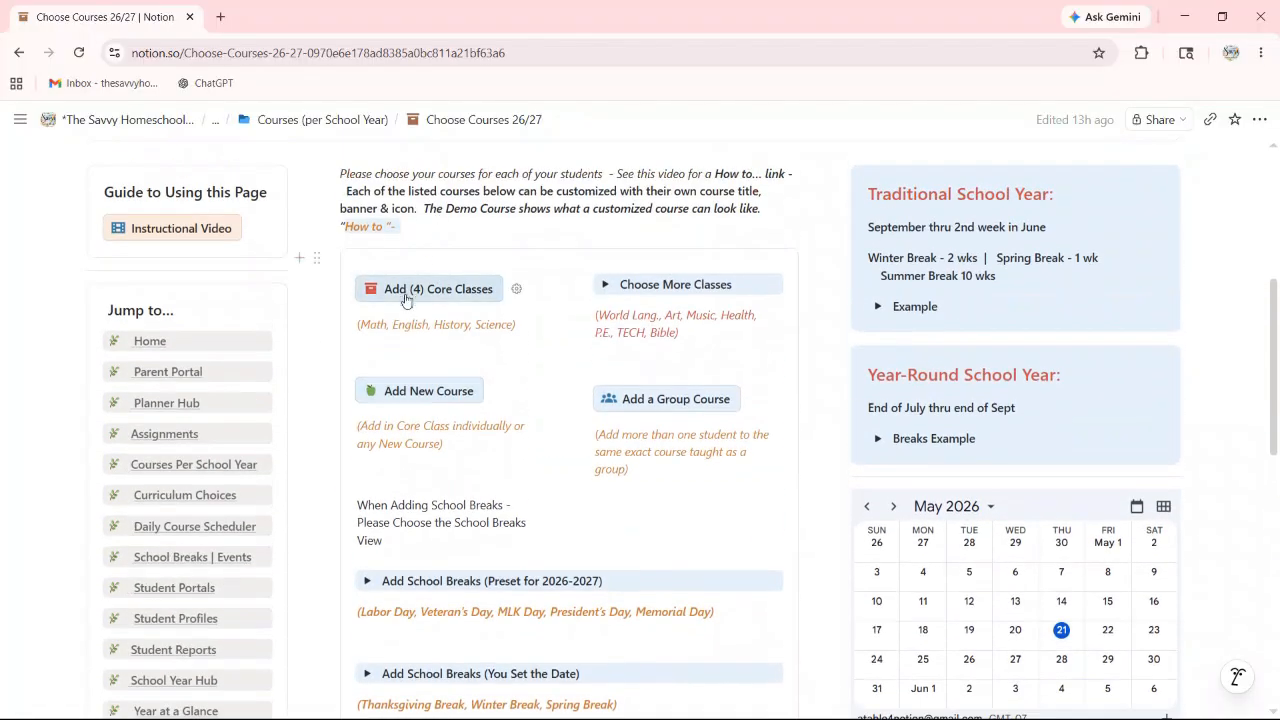
Step: Add the four core classes and enroll the grade-10 student in all of them
left_click(425, 290)
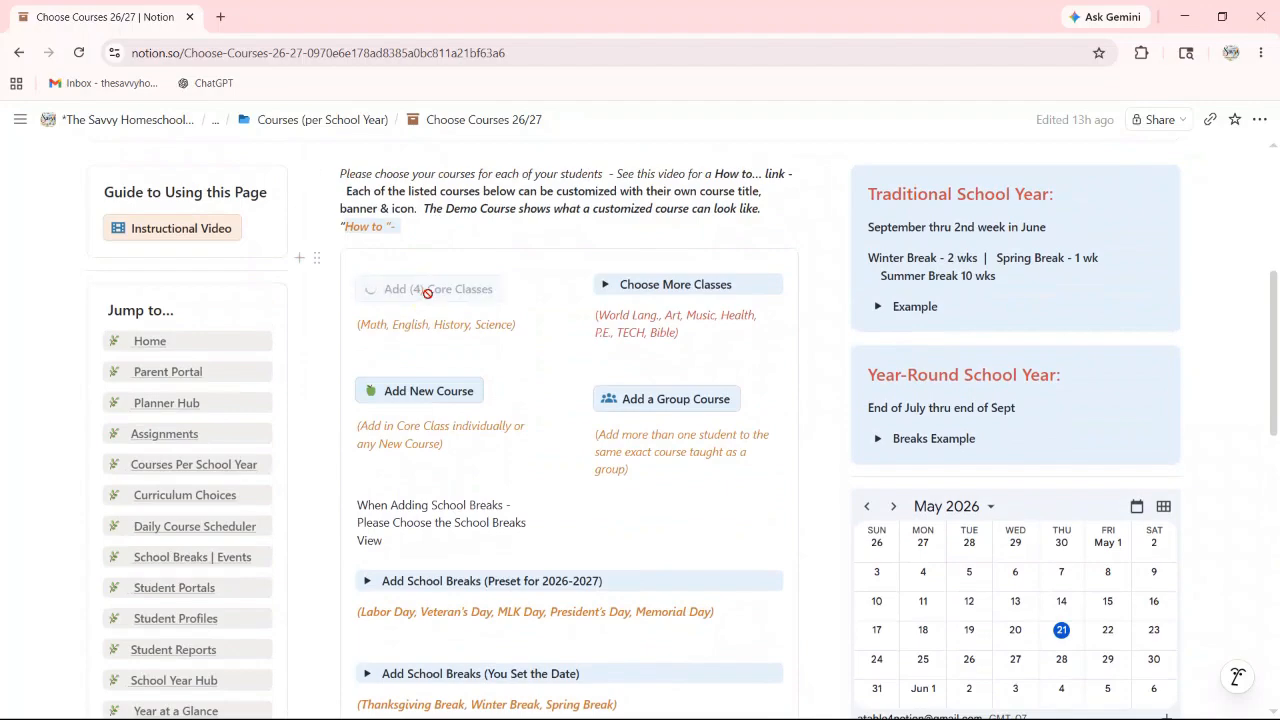
scroll(430, 310, "down", 2)
scroll(437, 337, "down", 6)
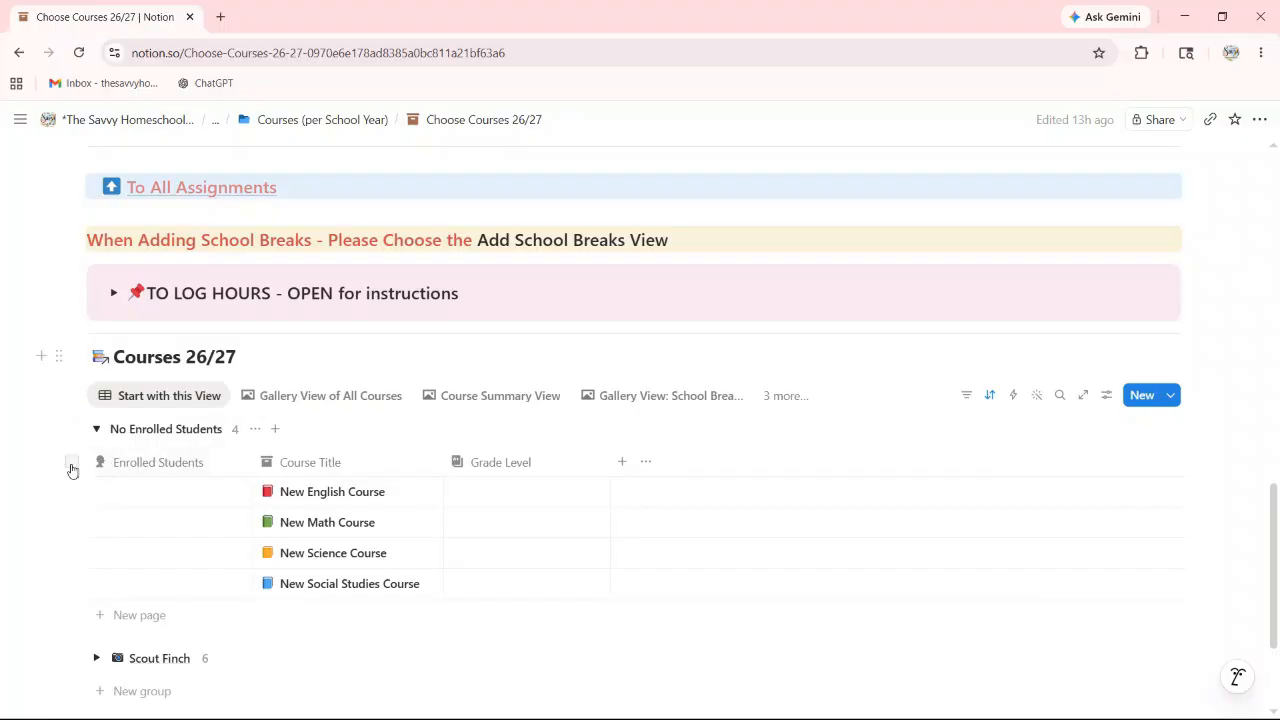
left_click(71, 464)
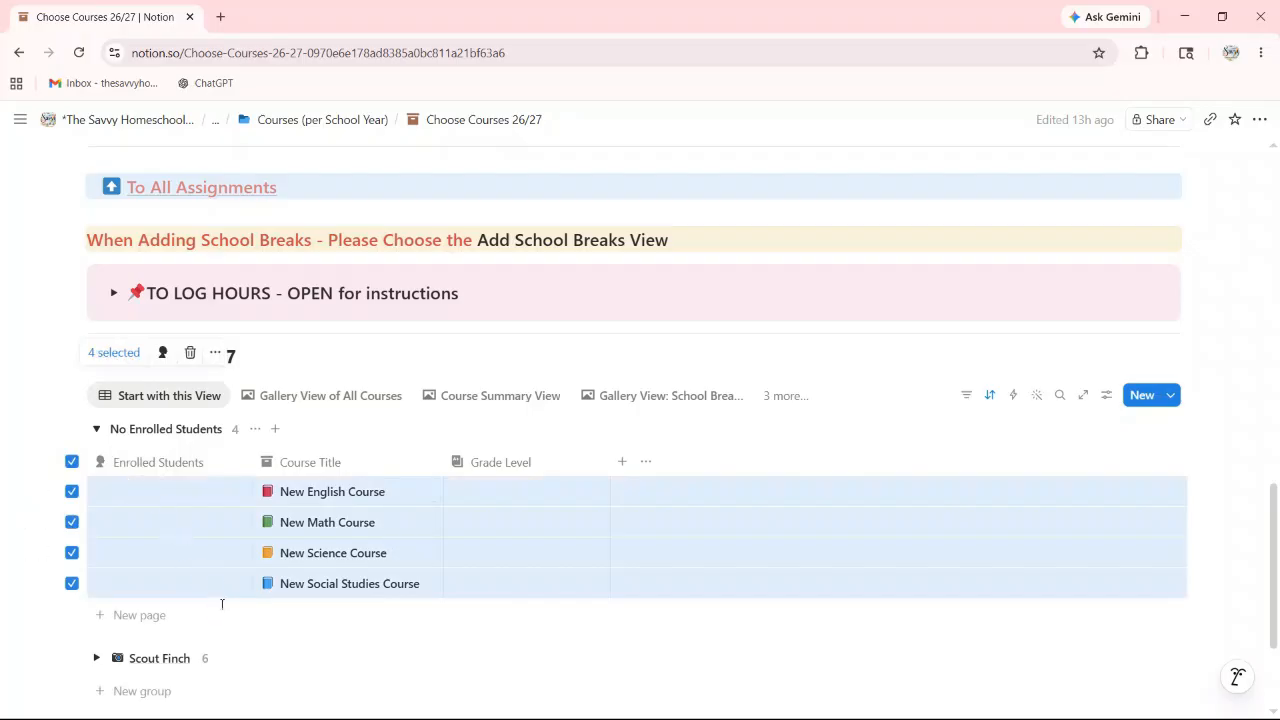
left_click(164, 353)
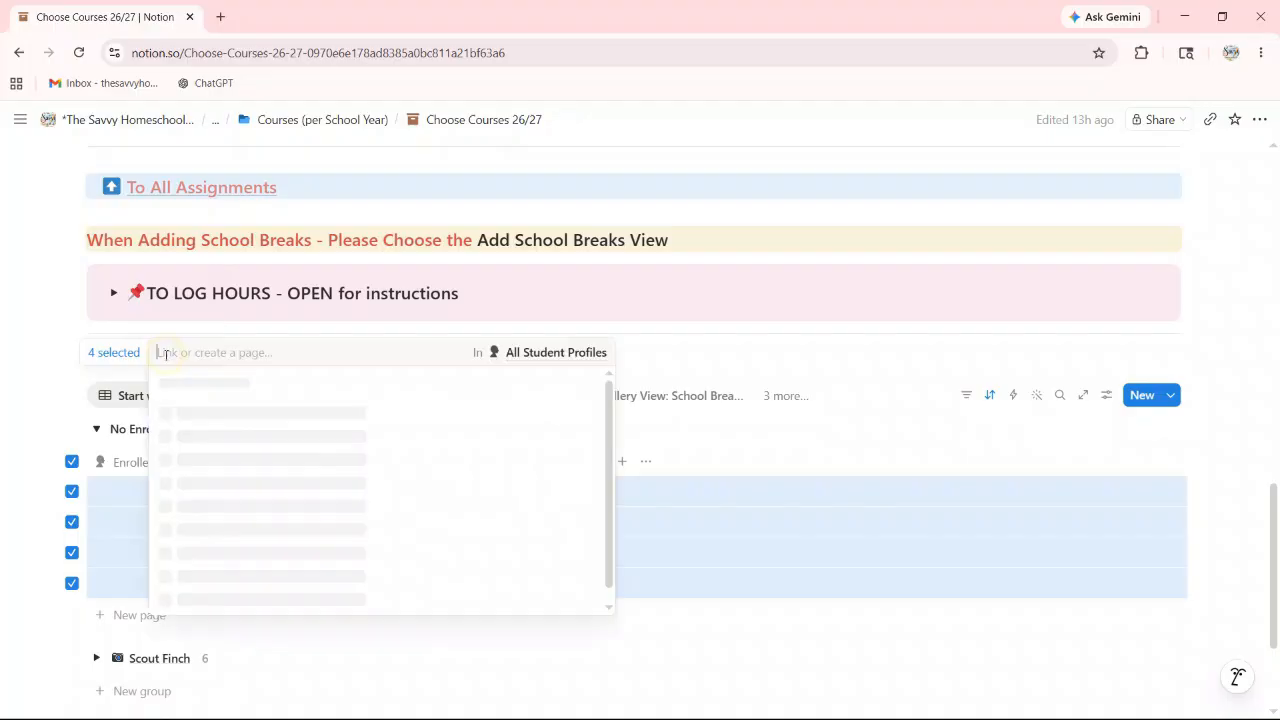
left_click(207, 443)
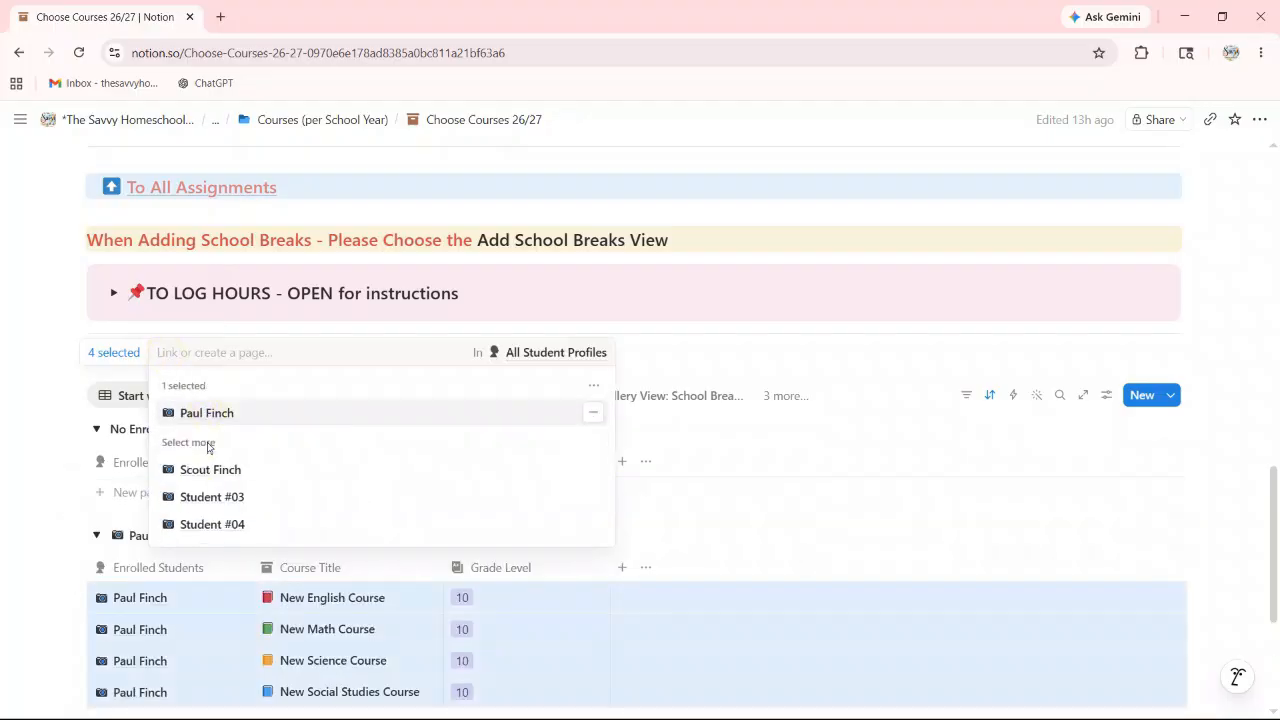
left_click(45, 430)
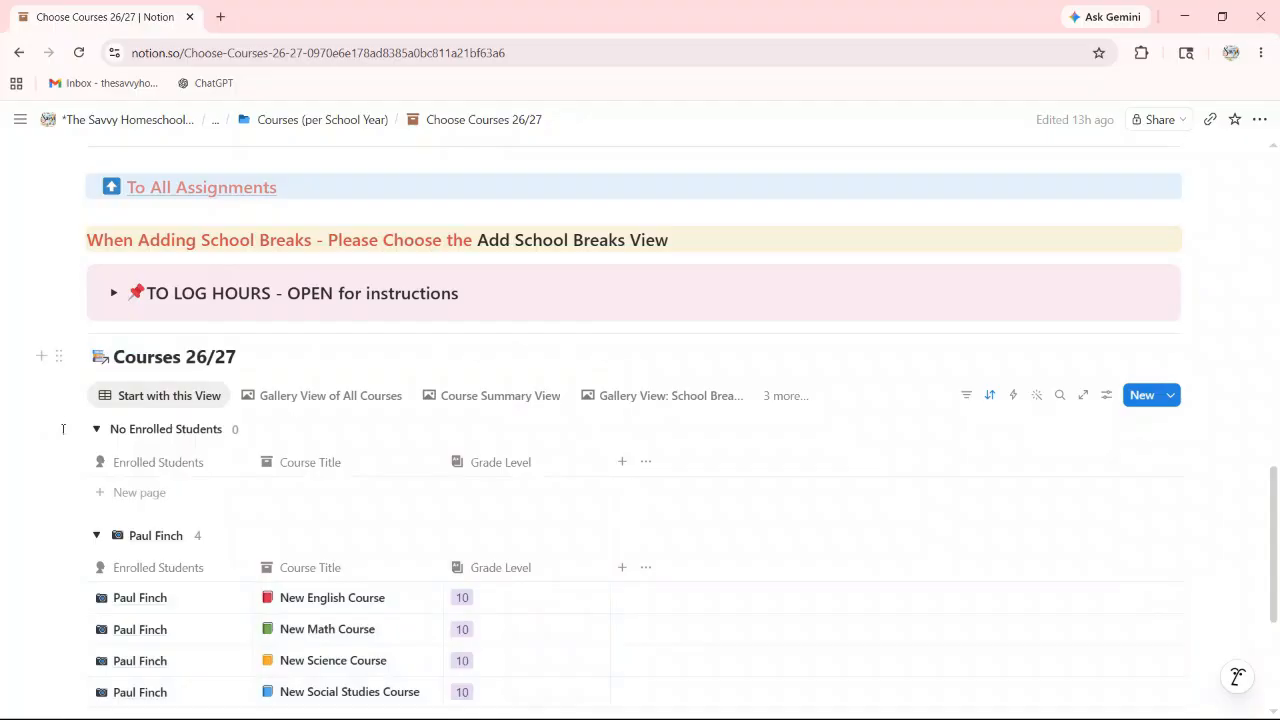
Step: Link the student to the math course that was left unenrolled
scroll(42, 356, "down", 3)
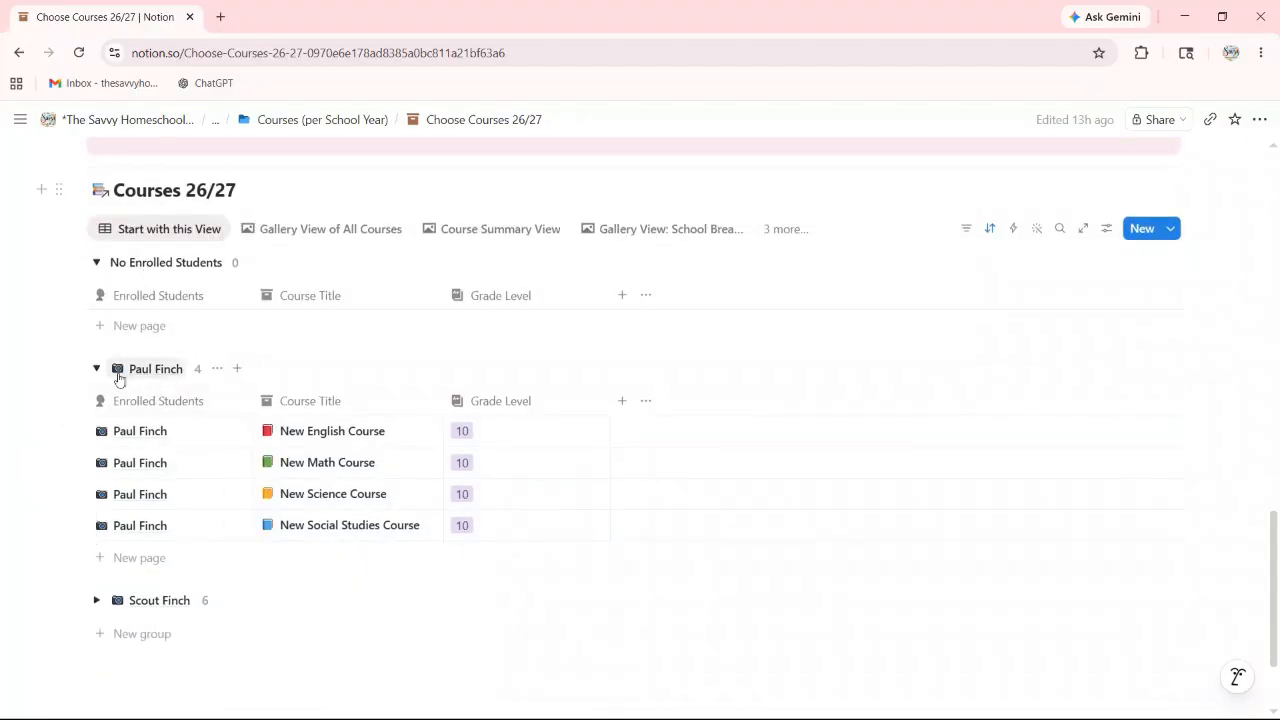
left_click(72, 403)
left_click(75, 402)
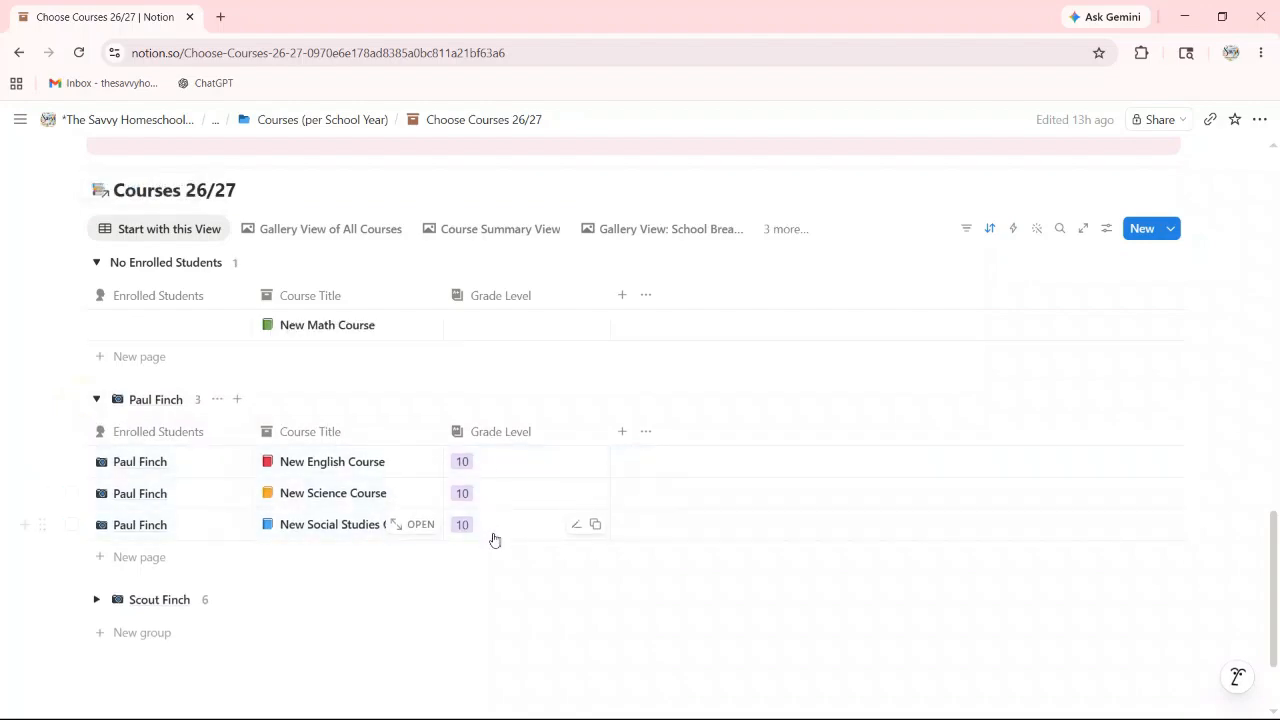
left_click(147, 333)
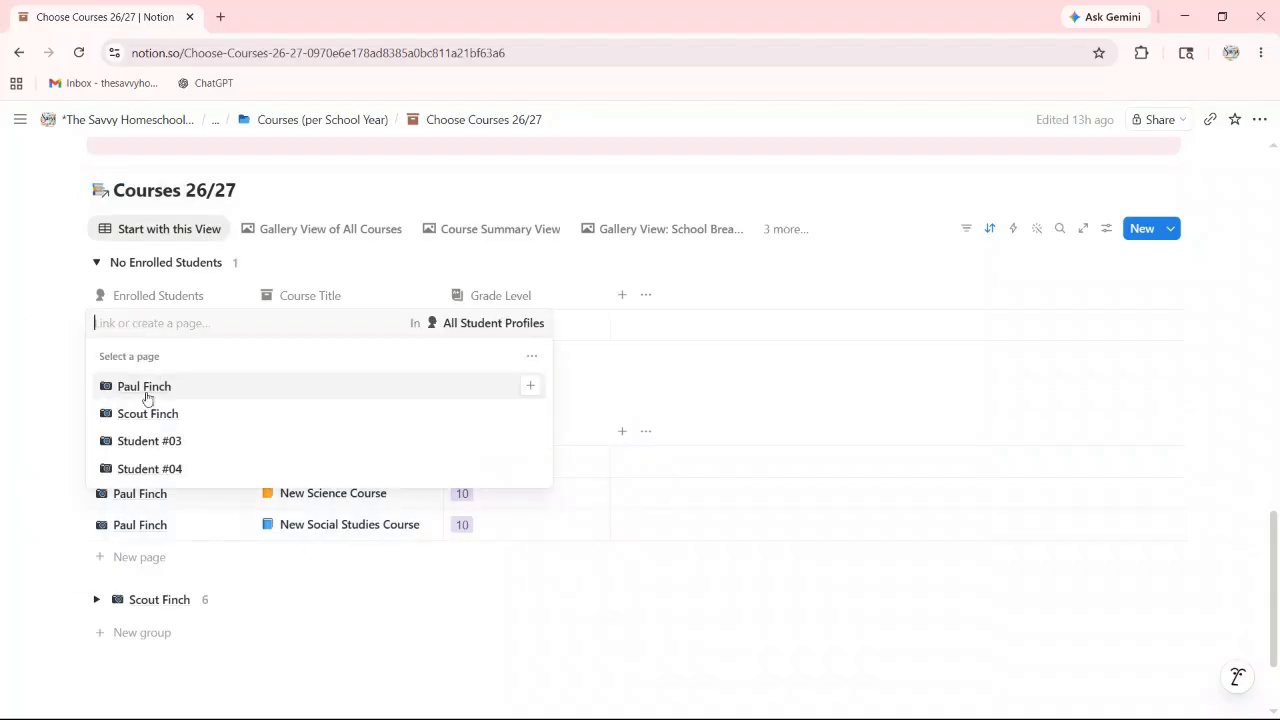
left_click(146, 390)
left_click(51, 343)
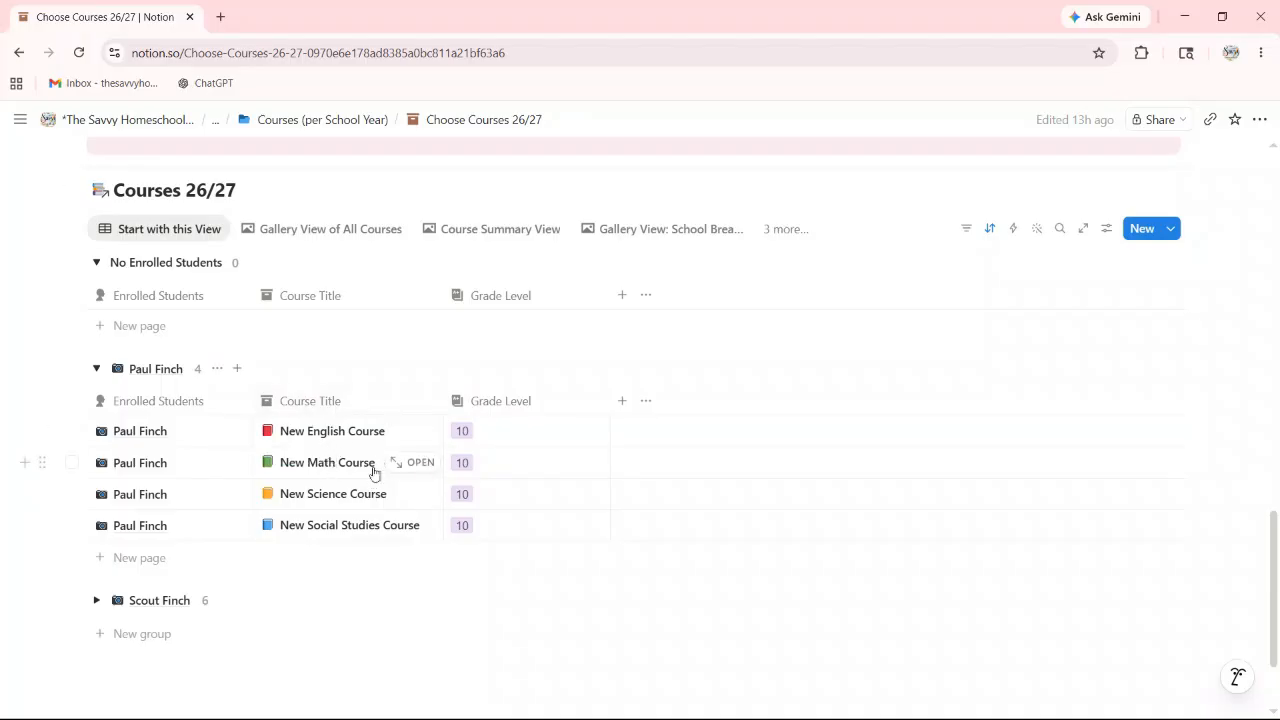
Step: Open the New Math Course page and retitle it Thinkwell Algebra 2
left_click(416, 464)
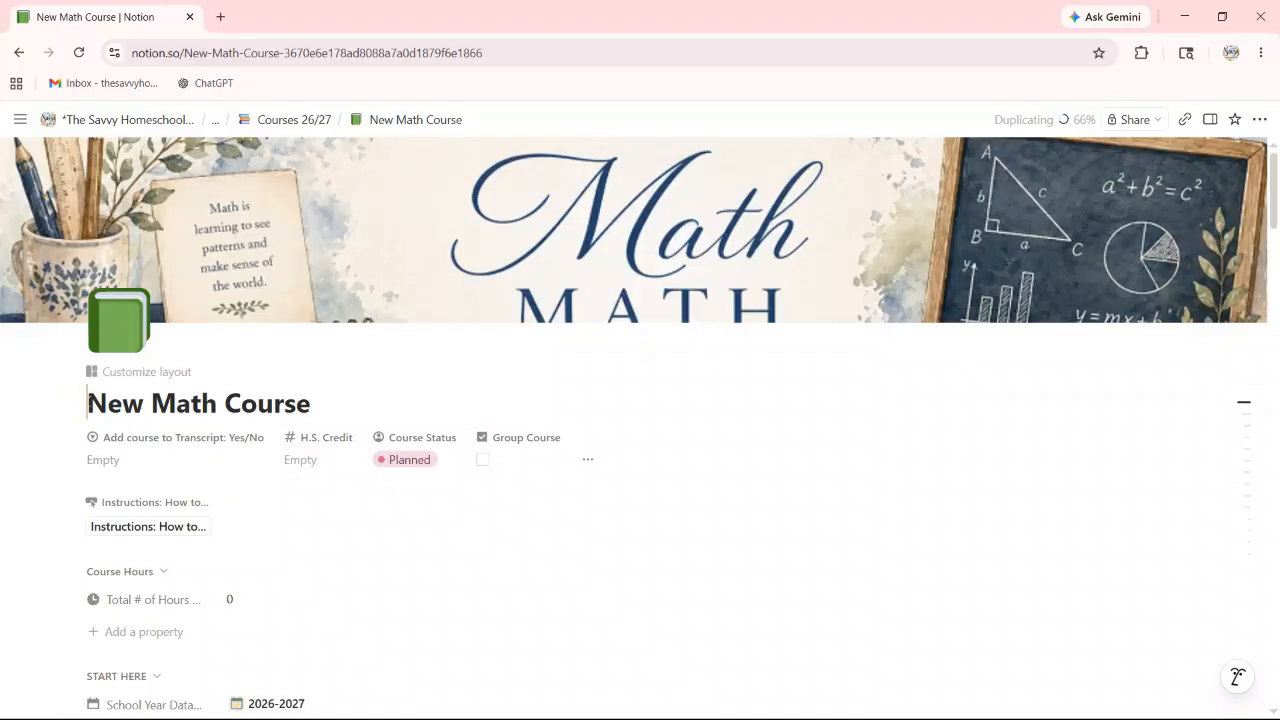
left_click_drag(82, 403, 349, 404)
type("Thi")
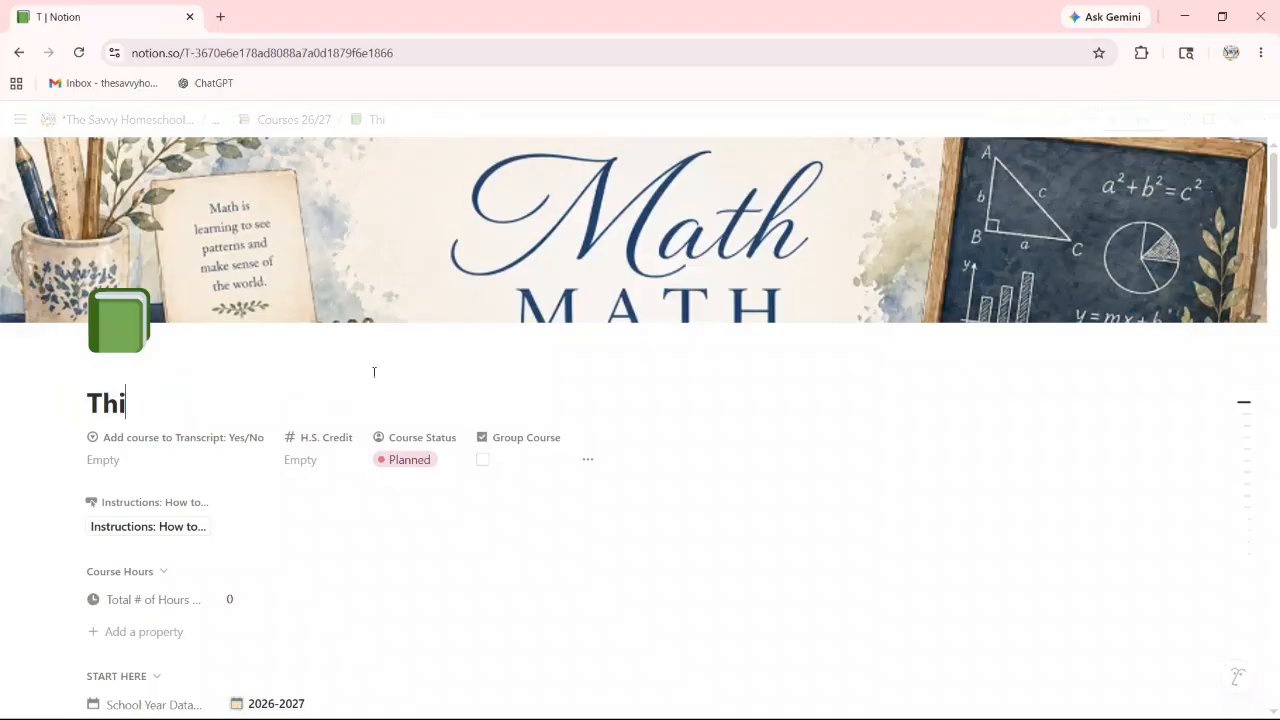
type("nkwell Algebra 2")
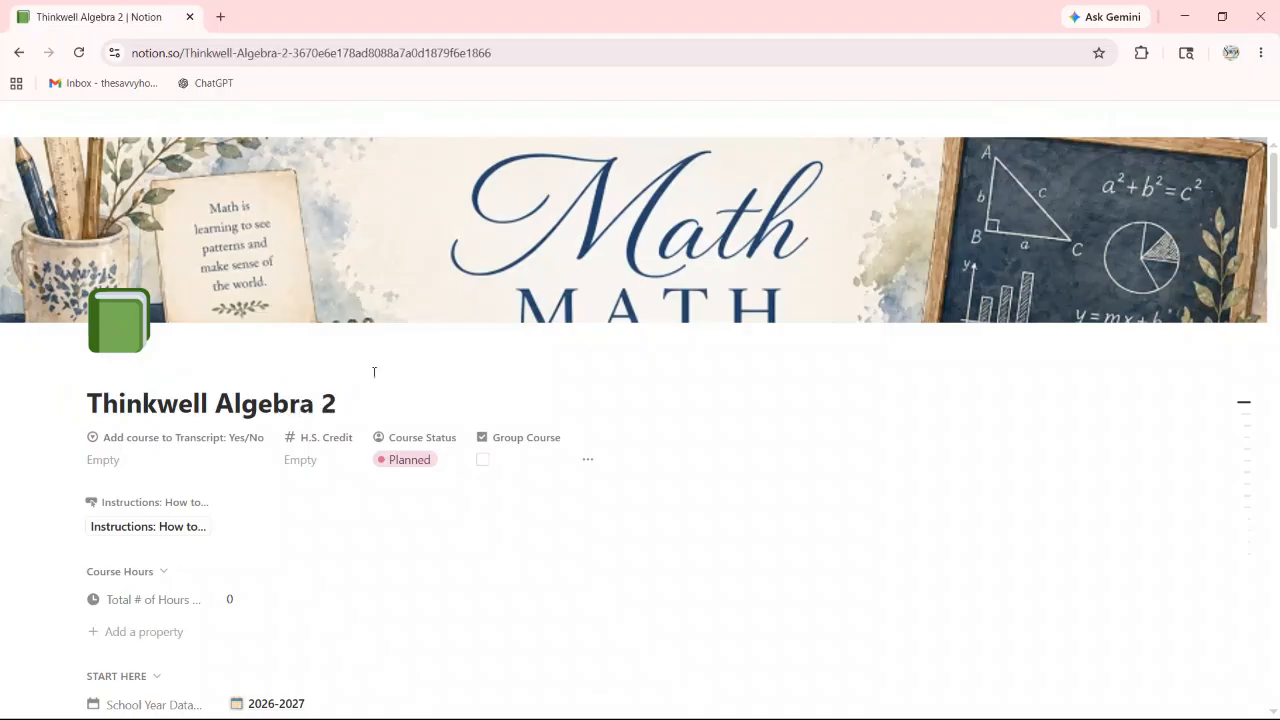
Step: Set Add course to Transcript to Yes and H.S. Credit to 0.5
scroll(226, 366, "down", 1)
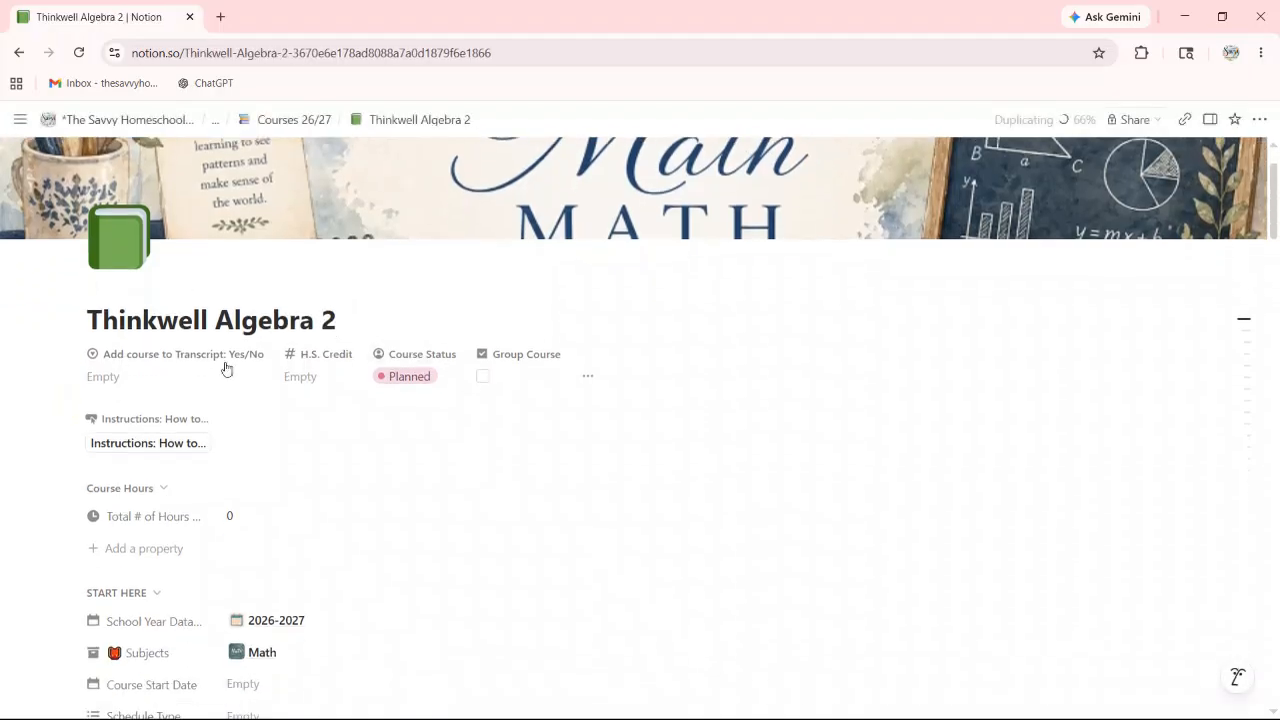
left_click(142, 376)
left_click(129, 459)
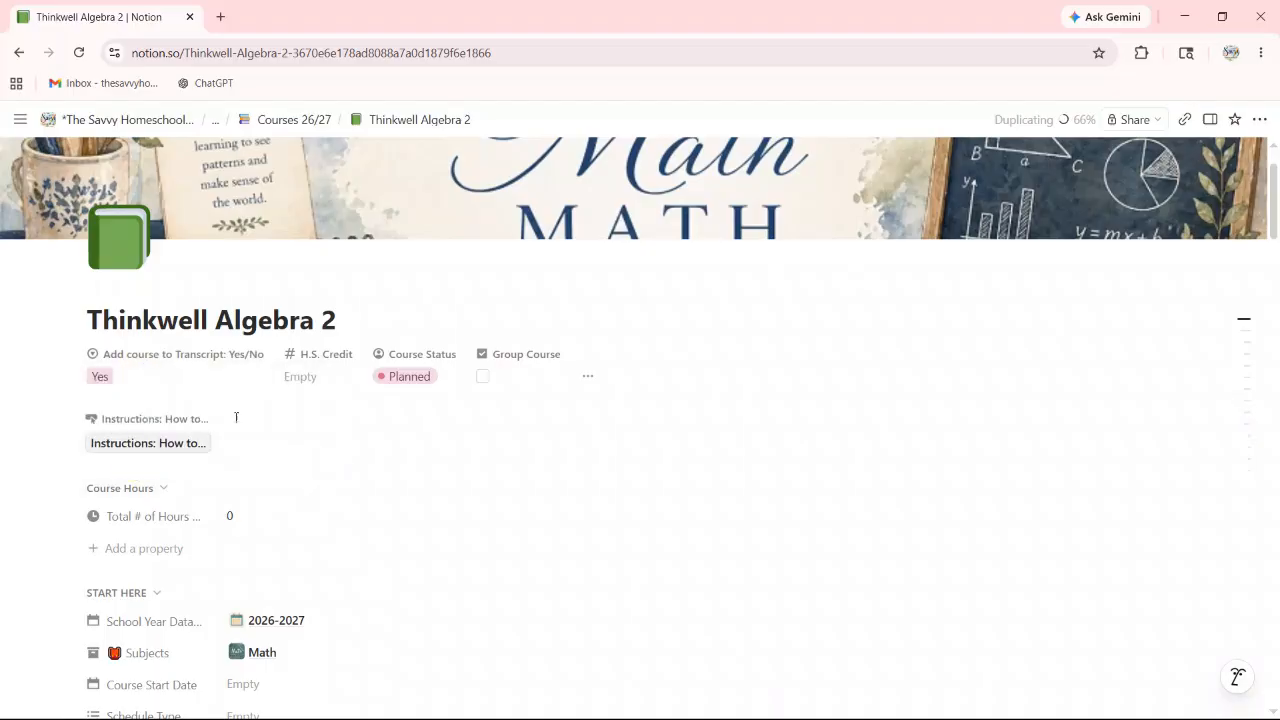
left_click(313, 377)
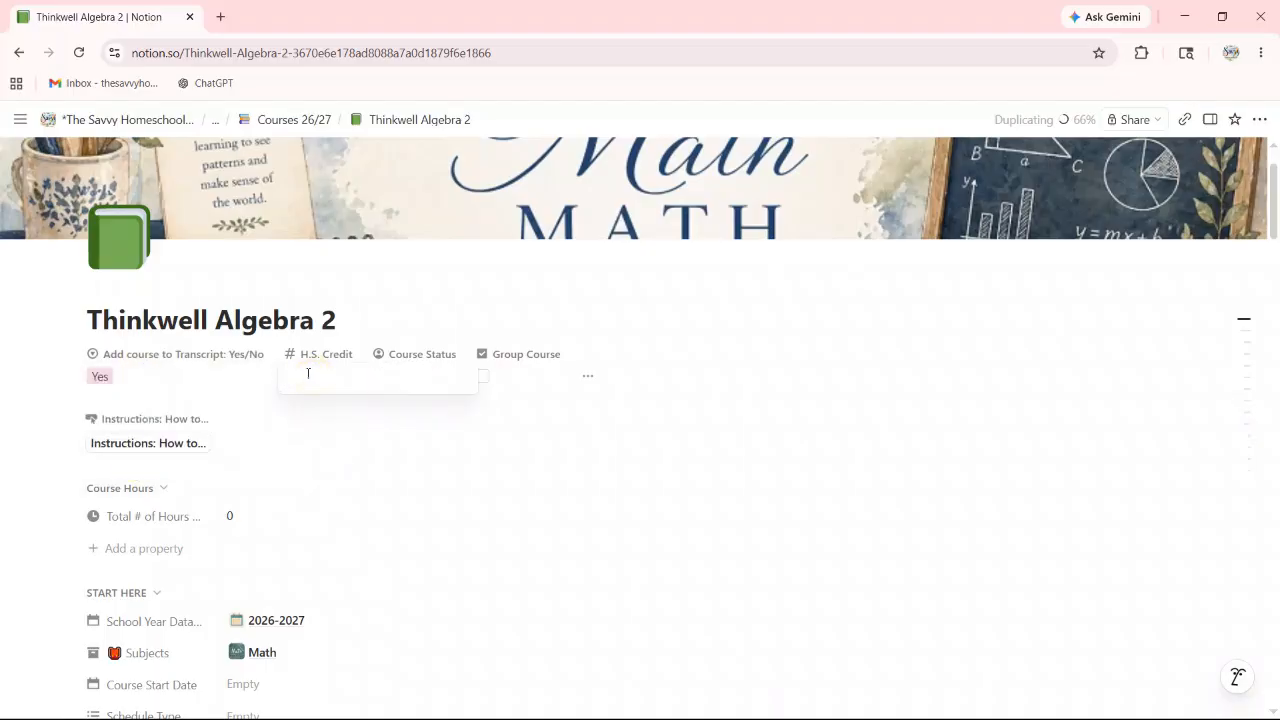
type("0.5")
left_click(358, 459)
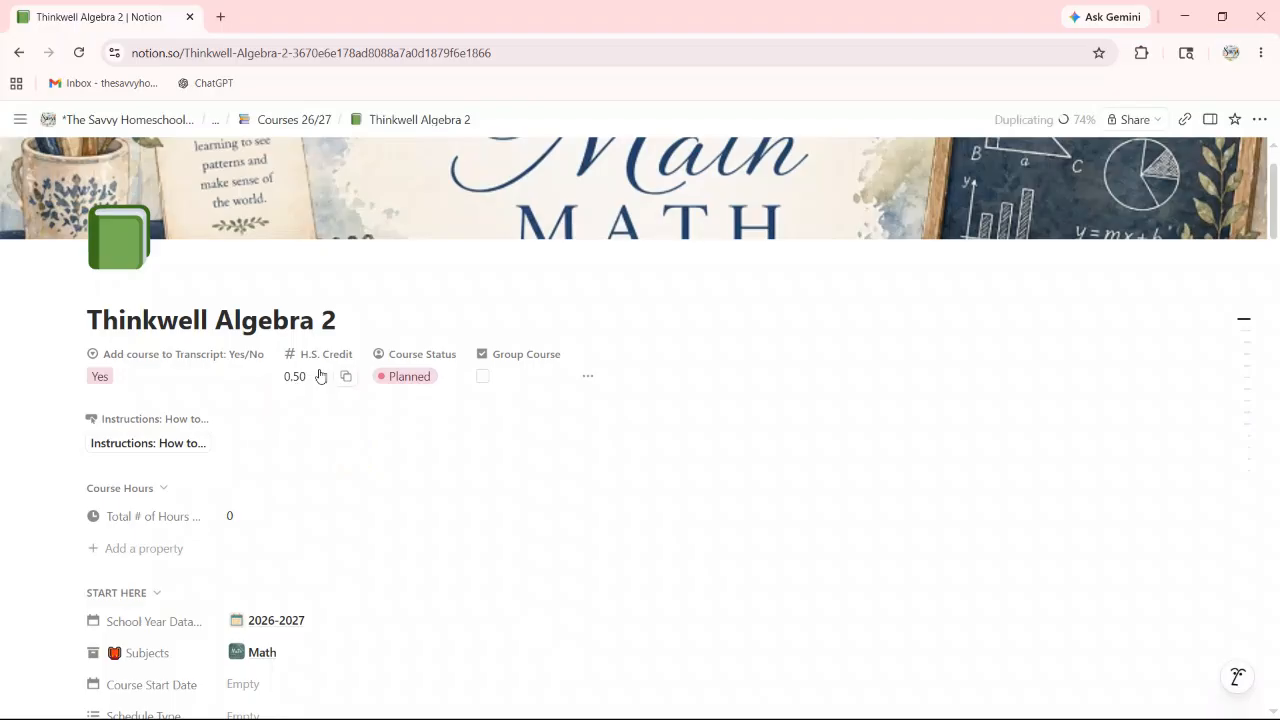
scroll(250, 390, "down", 1)
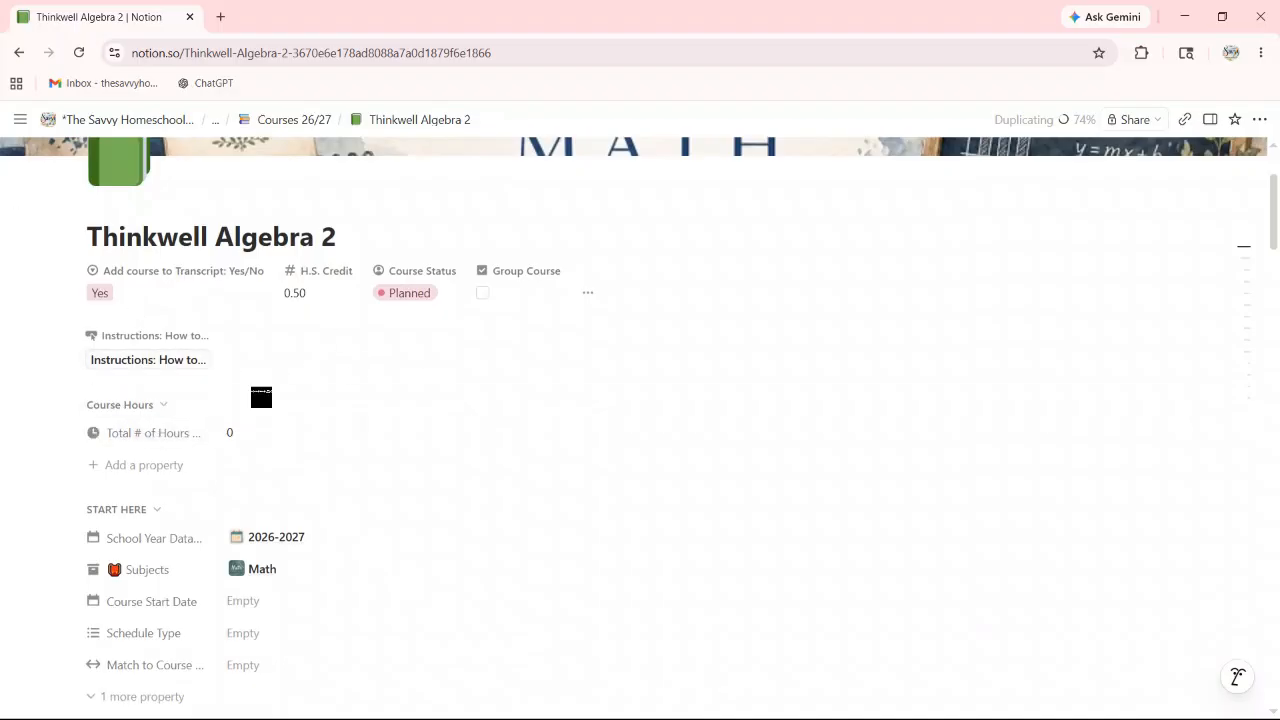
Step: Set the course start date to May 18, 2026
scroll(145, 438, "down", 1)
scroll(145, 440, "down", 5)
scroll(168, 287, "down", 1)
left_click(254, 272)
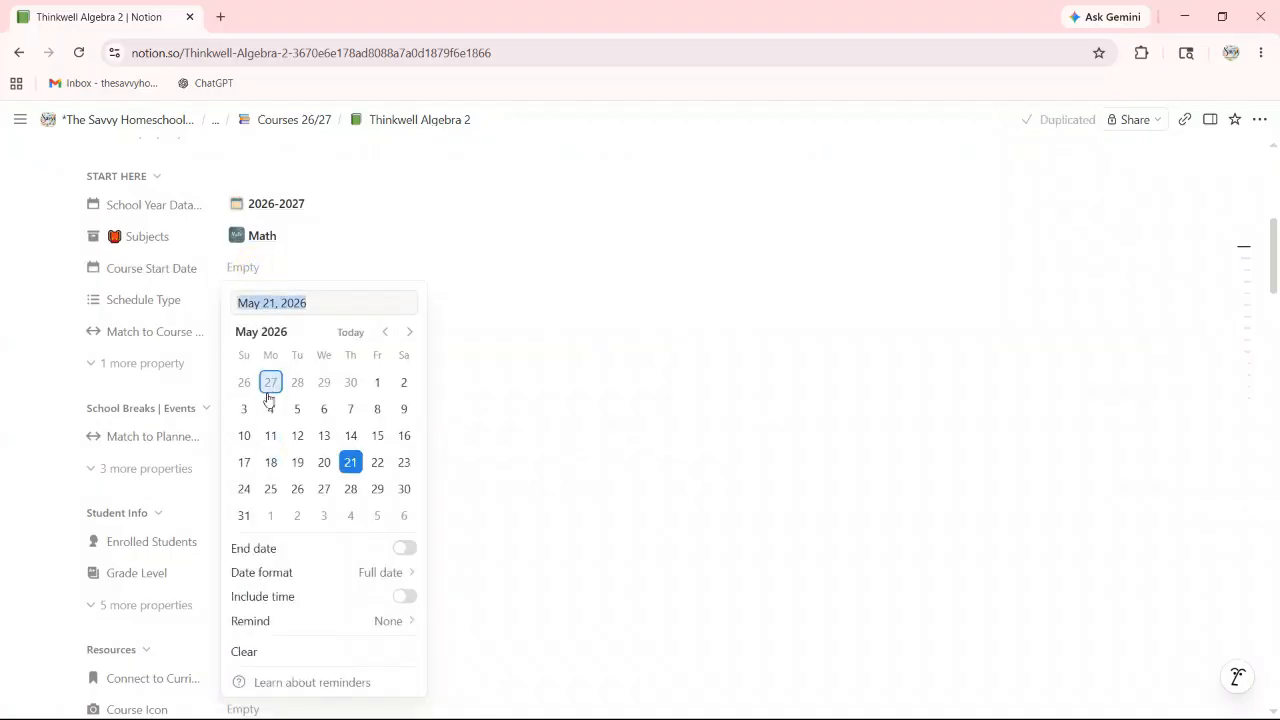
left_click(271, 464)
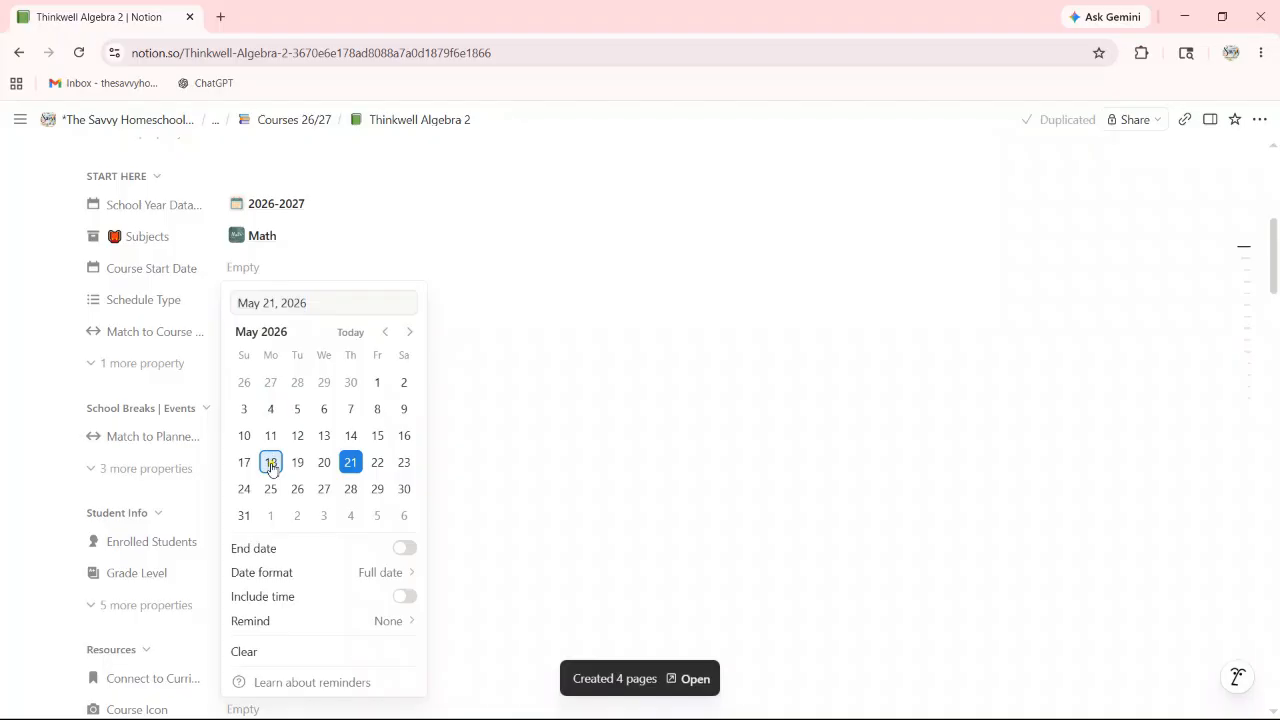
left_click(564, 423)
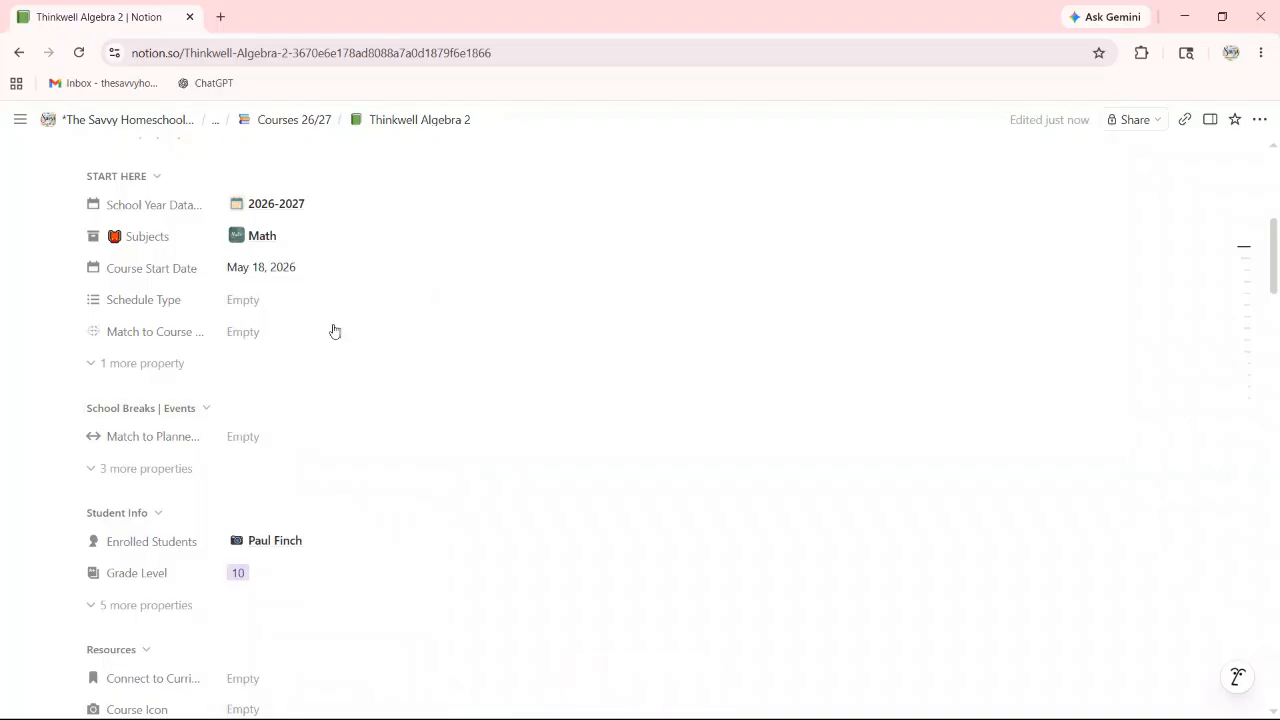
Step: Set the Schedule Type days to Mon, Tue, Wed, Thu and Fri
left_click(230, 303)
left_click(271, 356)
left_click(272, 381)
left_click(270, 404)
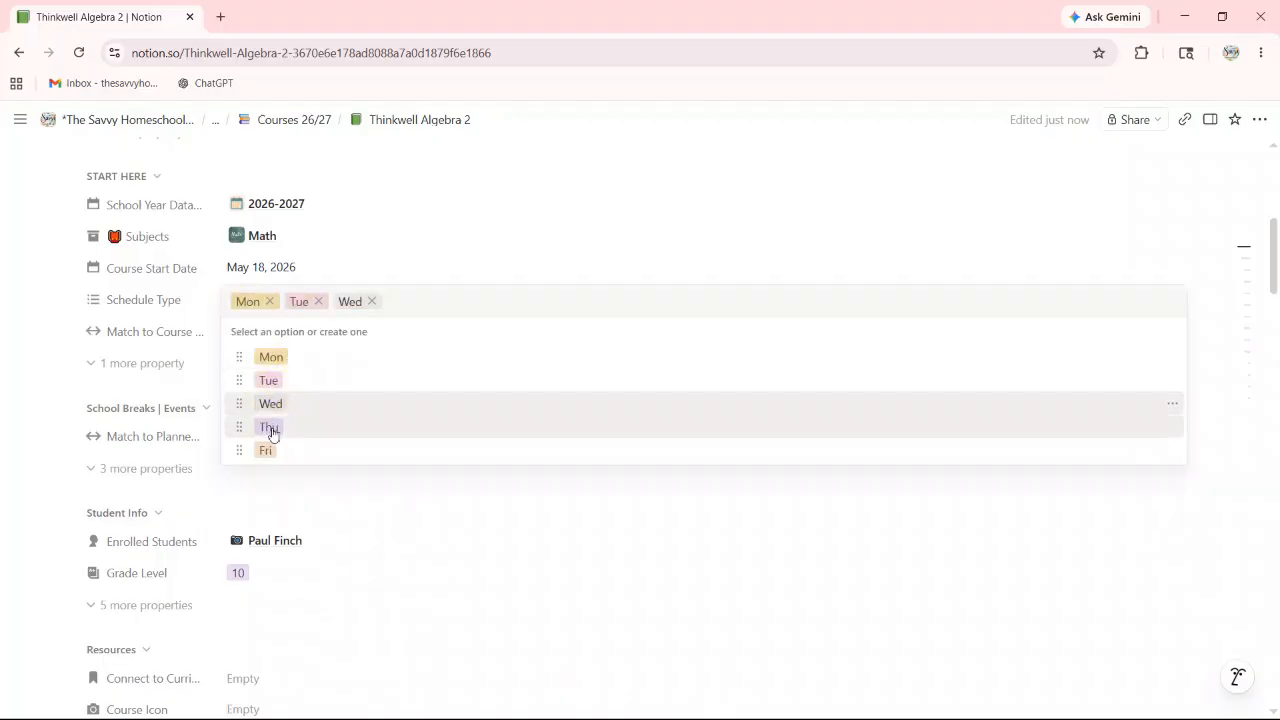
left_click(269, 427)
left_click(262, 450)
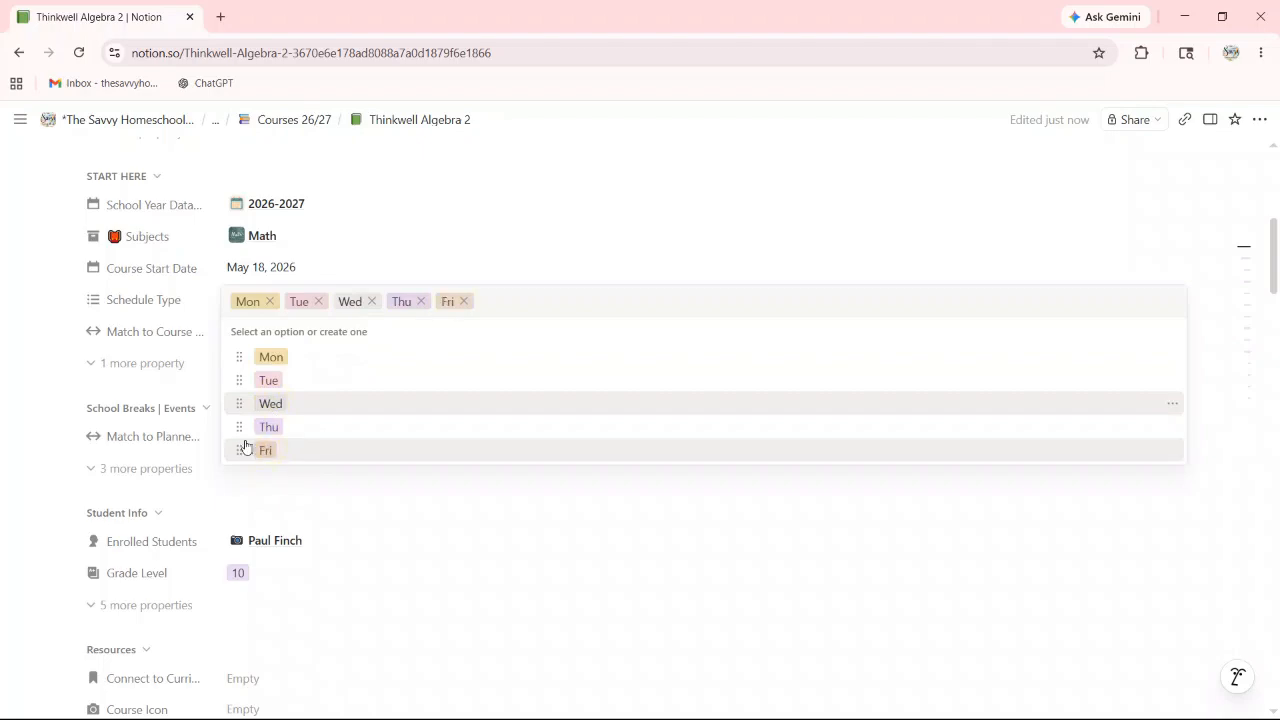
left_click(149, 311)
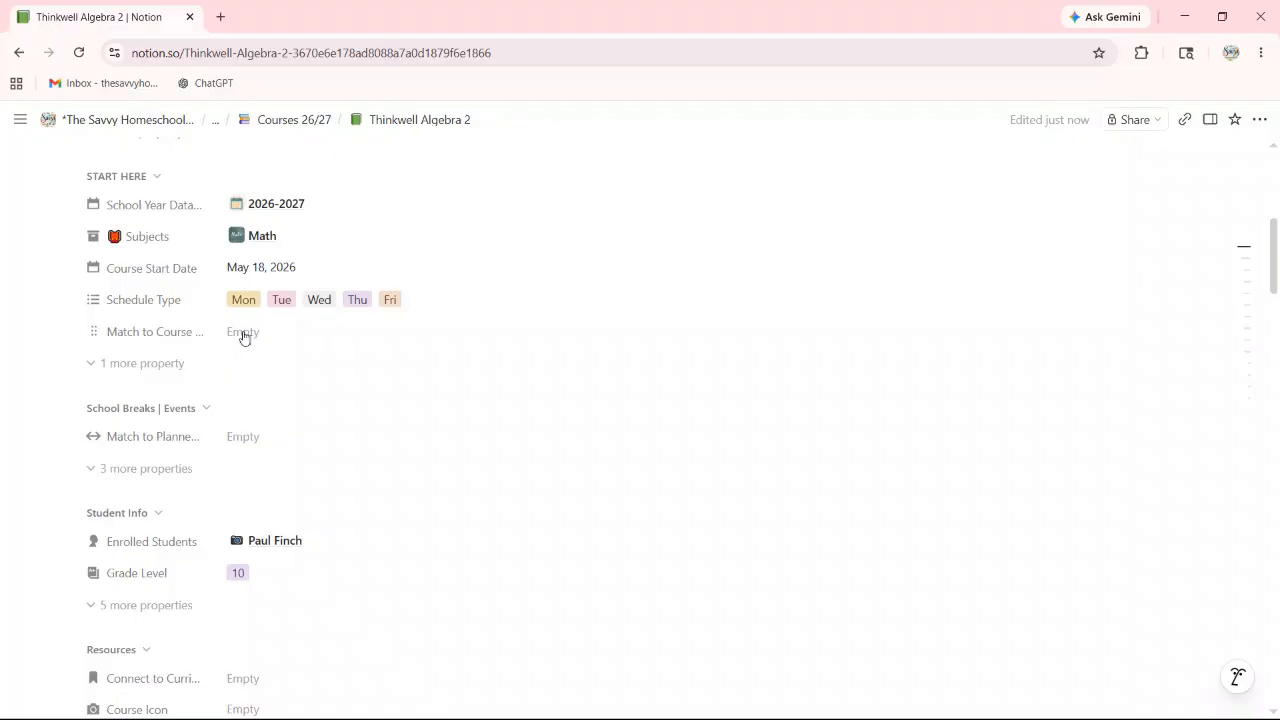
Step: Link Match to Course to Algebra 2 and collapse the School Breaks | Events section
left_click(244, 336)
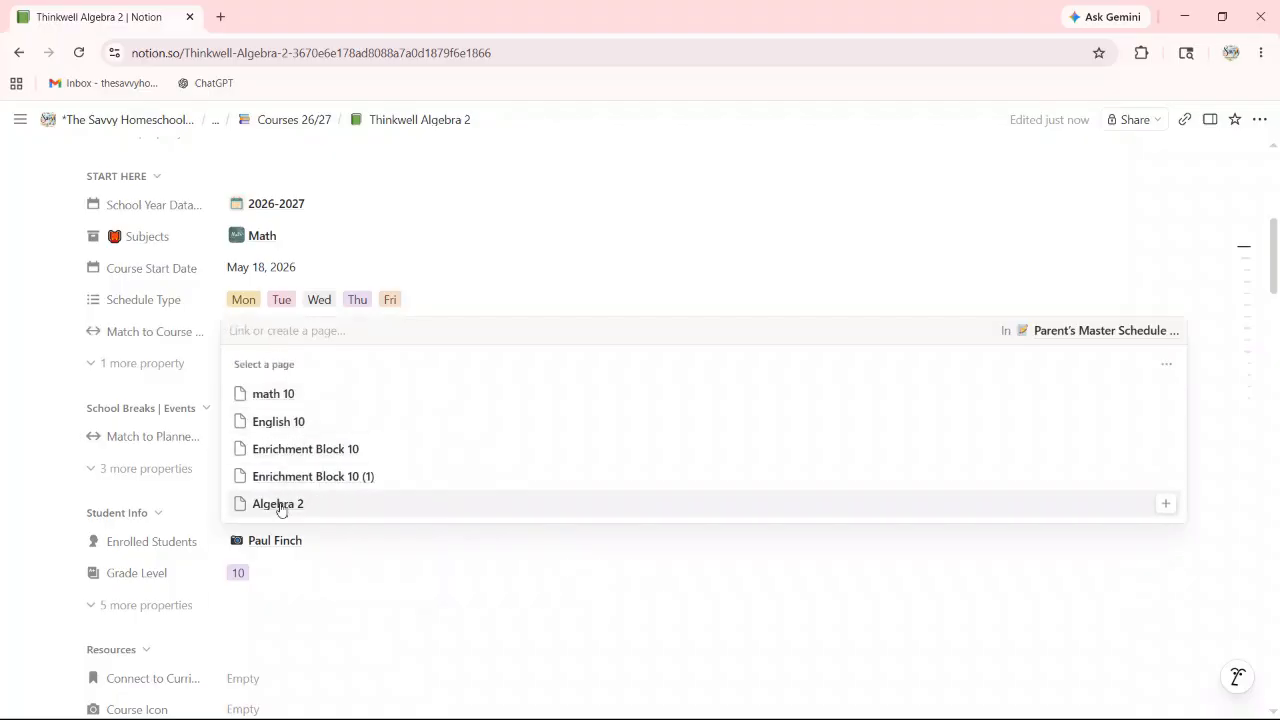
left_click(280, 505)
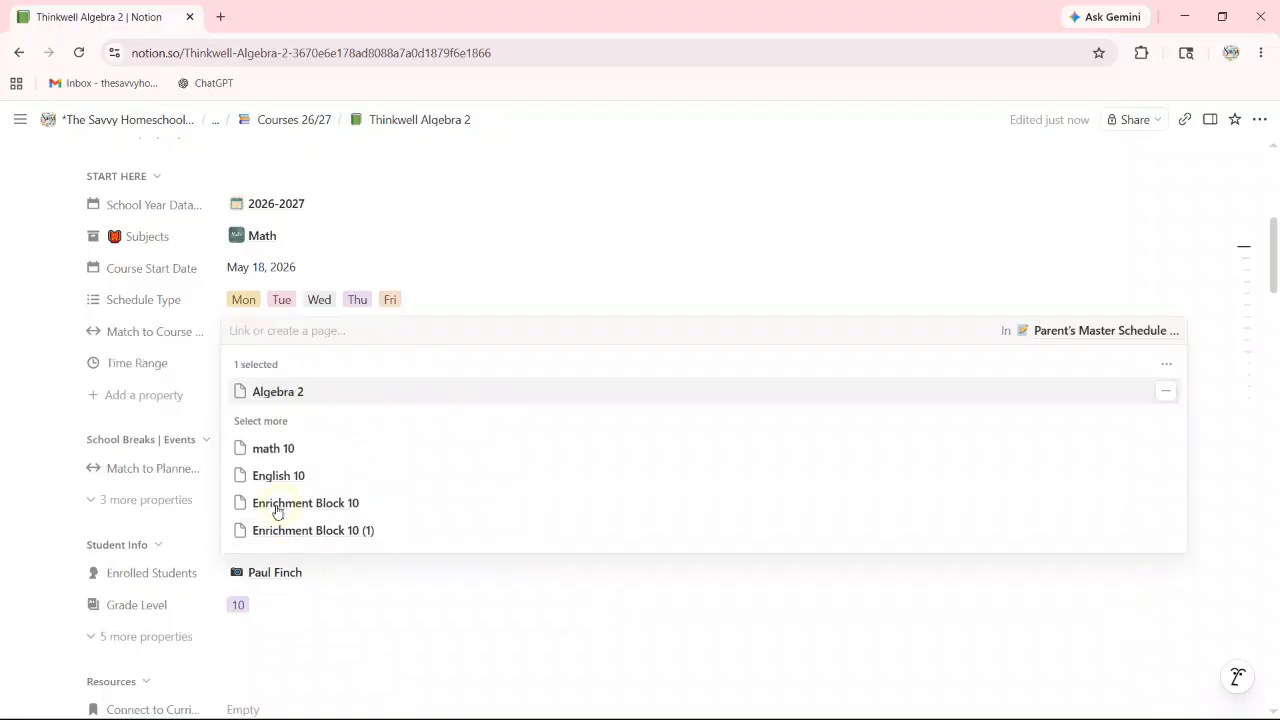
left_click(550, 263)
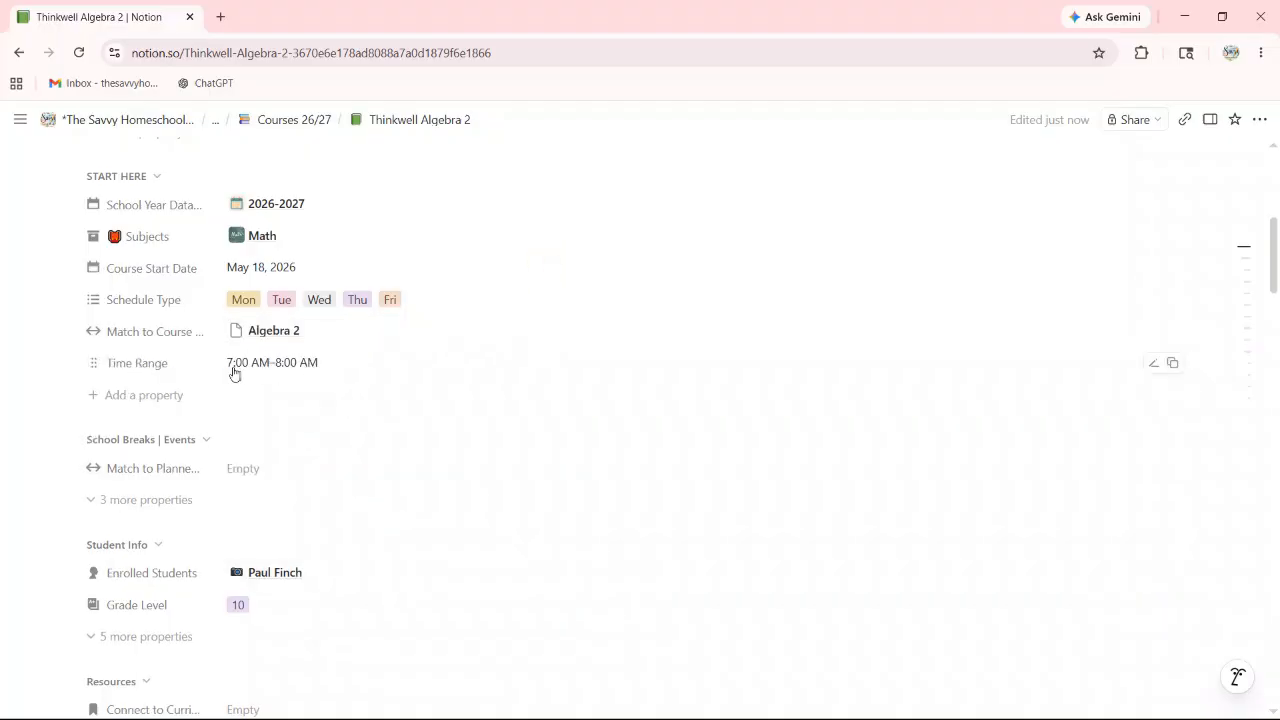
scroll(308, 367, "down", 1)
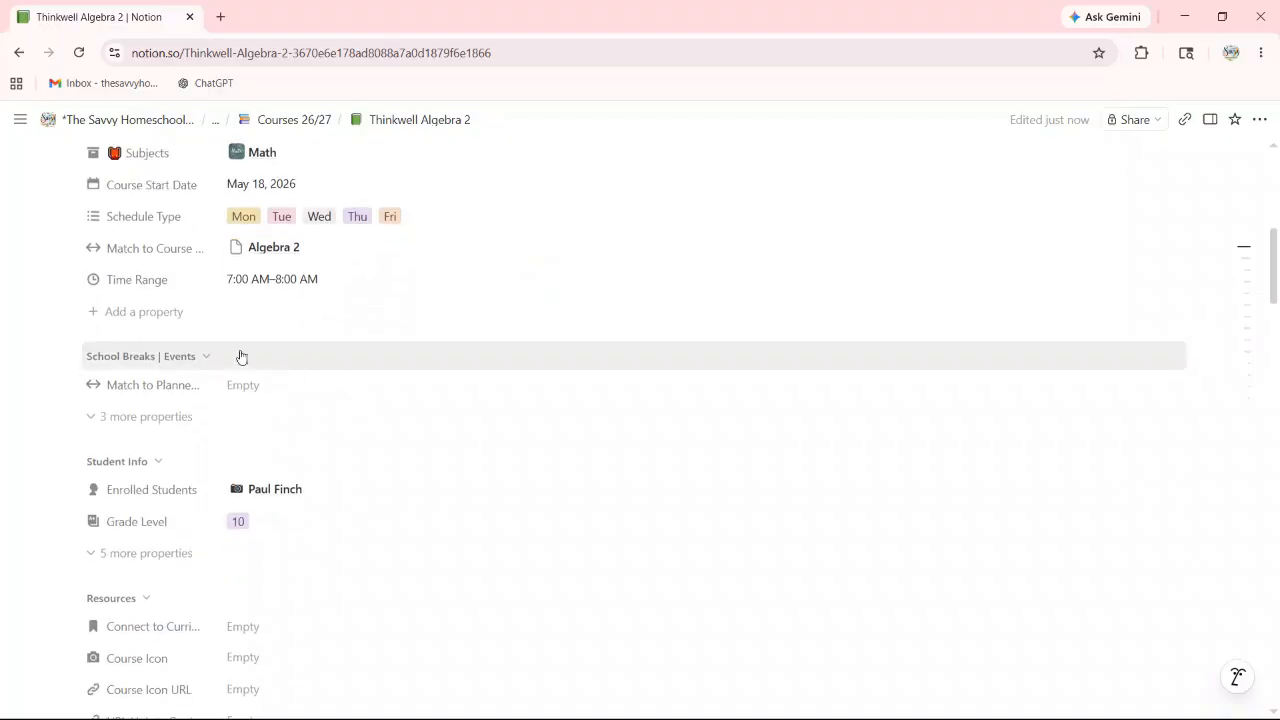
left_click(207, 360)
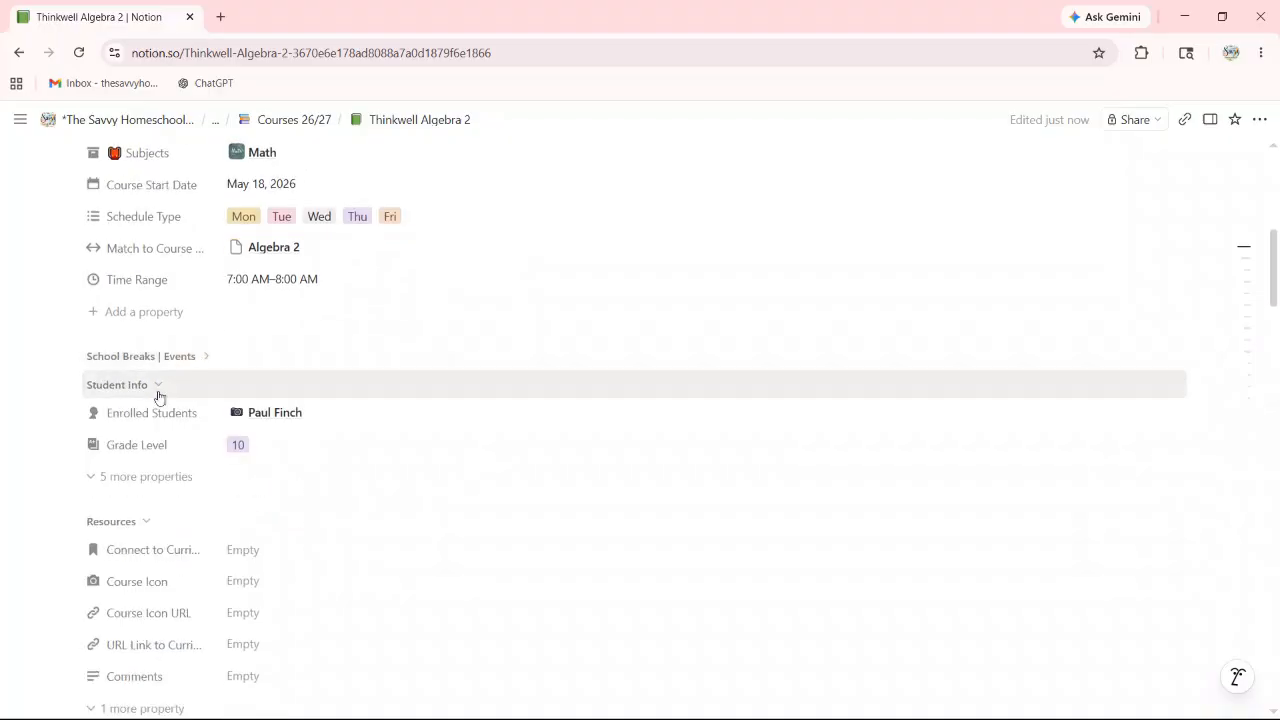
Step: Briefly reveal the five hidden Student Info properties, then hide them again
left_click(160, 478)
left_click(143, 663)
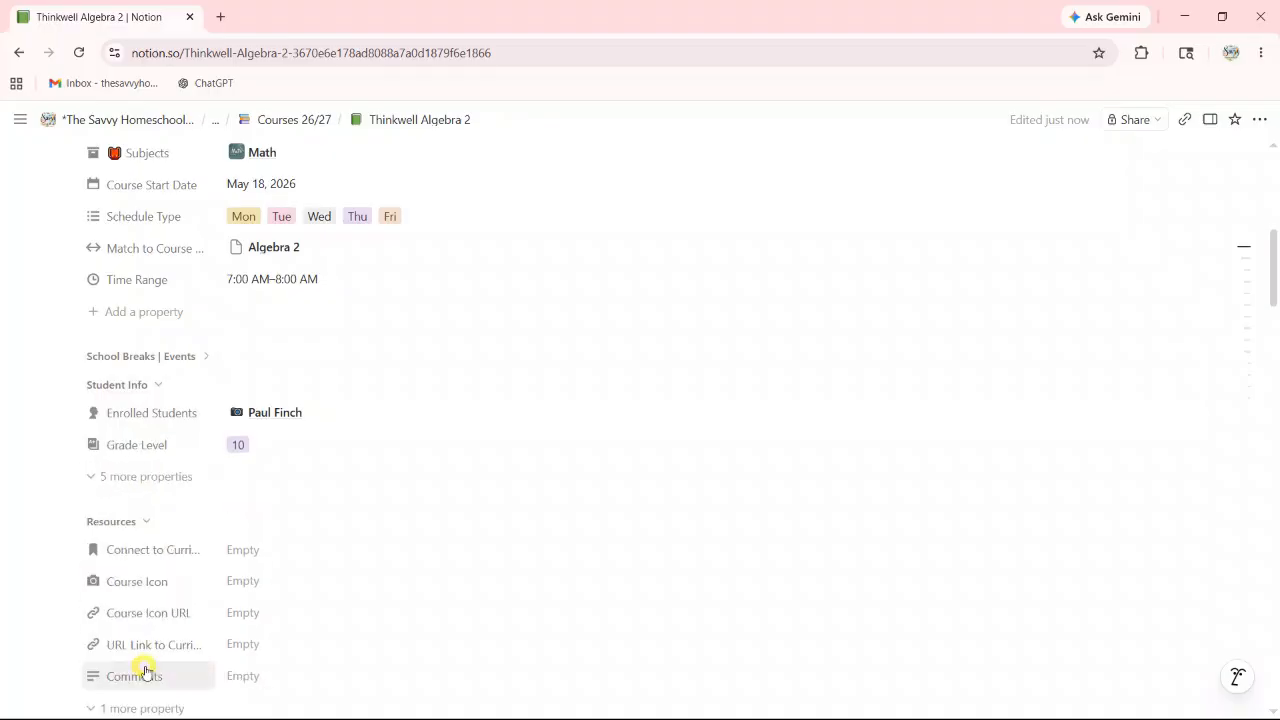
scroll(224, 508, "down", 2)
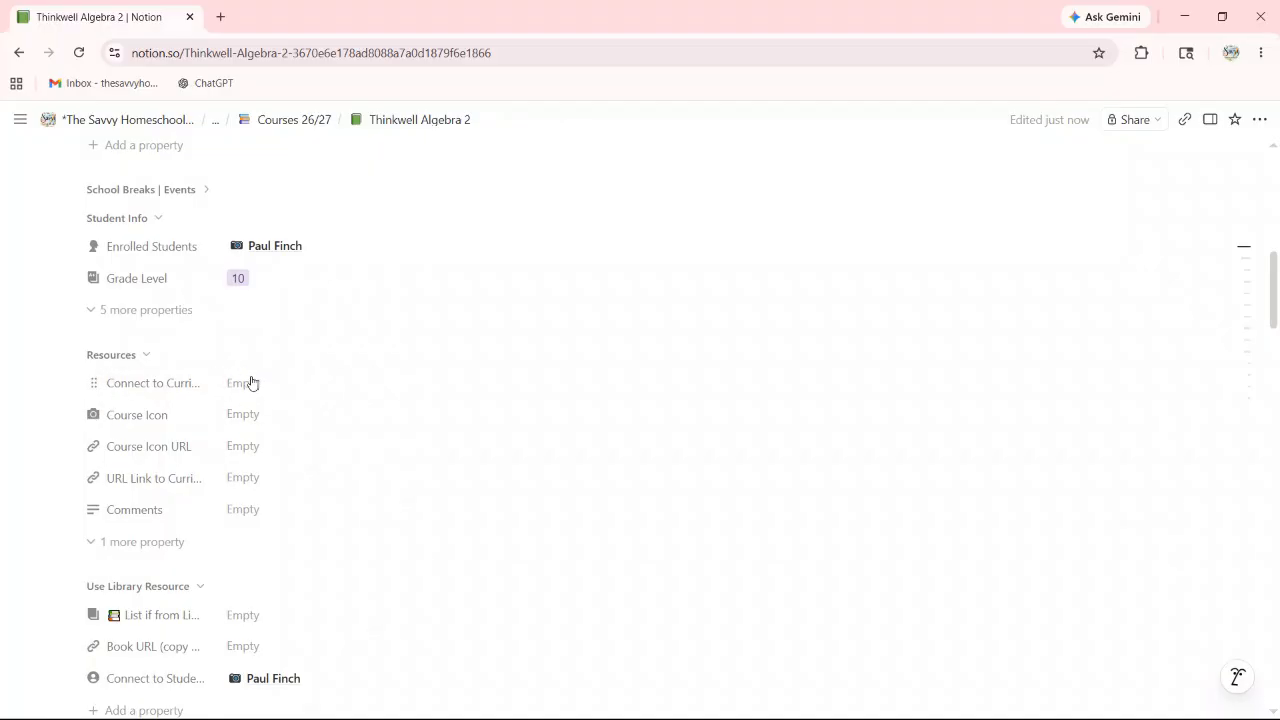
Step: Link Thinkwell Algebra II as the course's Connect to Curriculum value
left_click(249, 385)
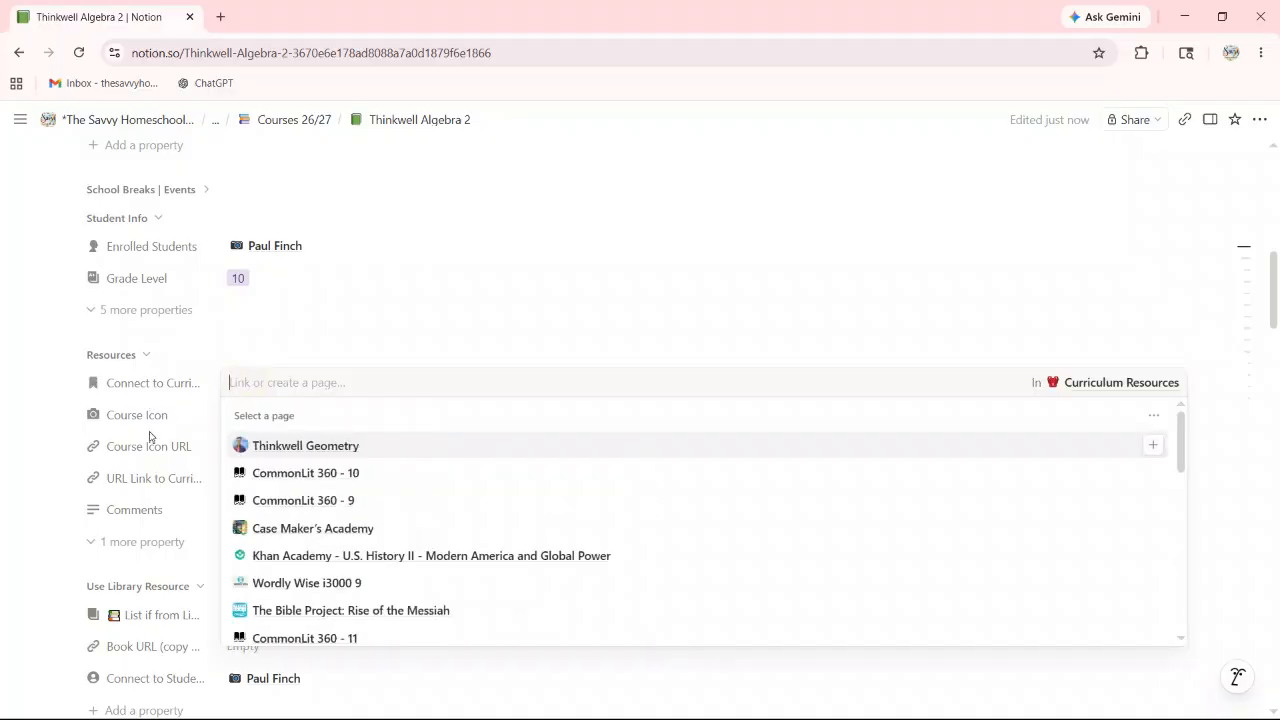
scroll(300, 406, "down", 1)
scroll(289, 486, "up", 1)
scroll(296, 497, "down", 1)
scroll(298, 500, "down", 5)
scroll(308, 510, "down", 2)
scroll(309, 511, "up", 1)
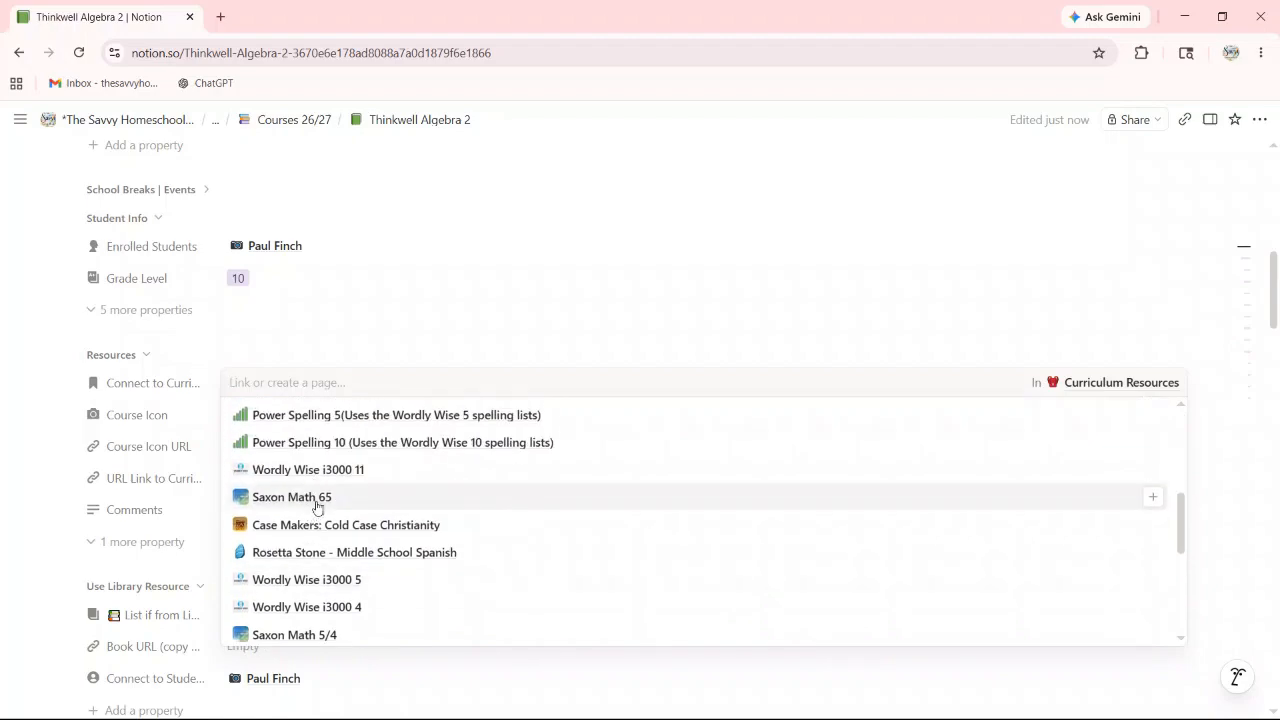
scroll(330, 500, "up", 1)
scroll(336, 500, "down", 10)
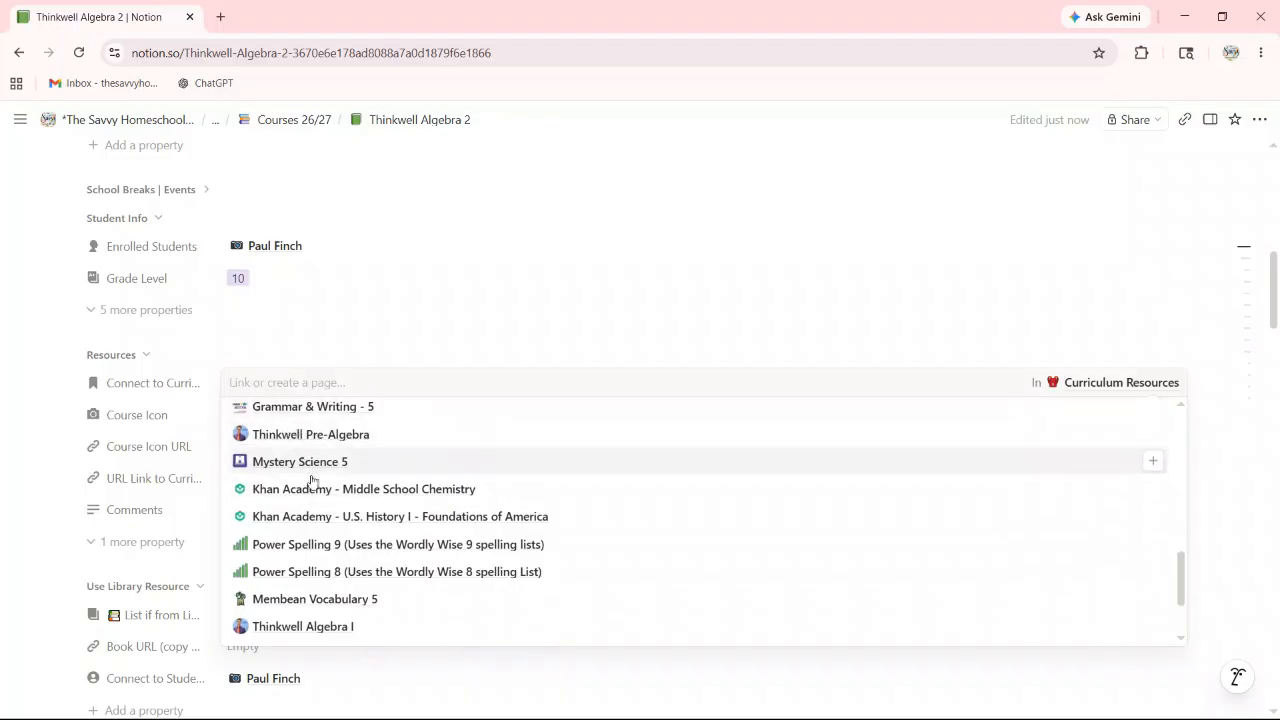
scroll(310, 550, "down", 3)
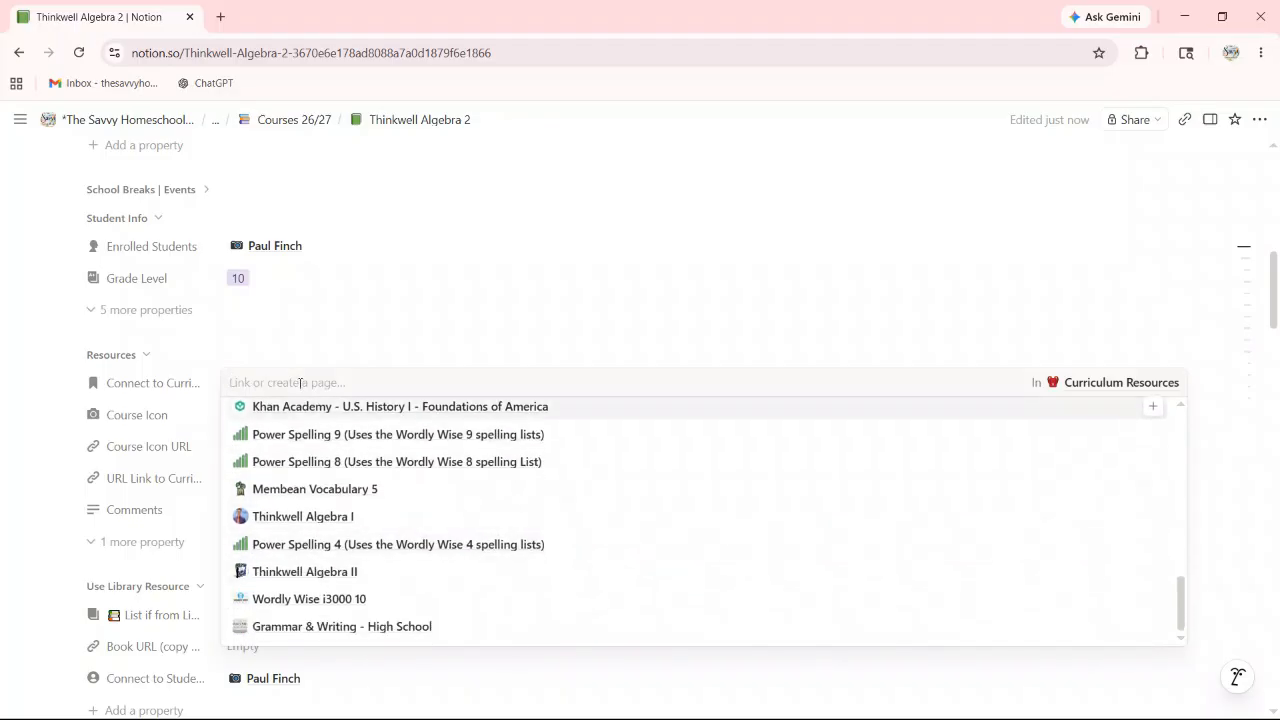
left_click(302, 575)
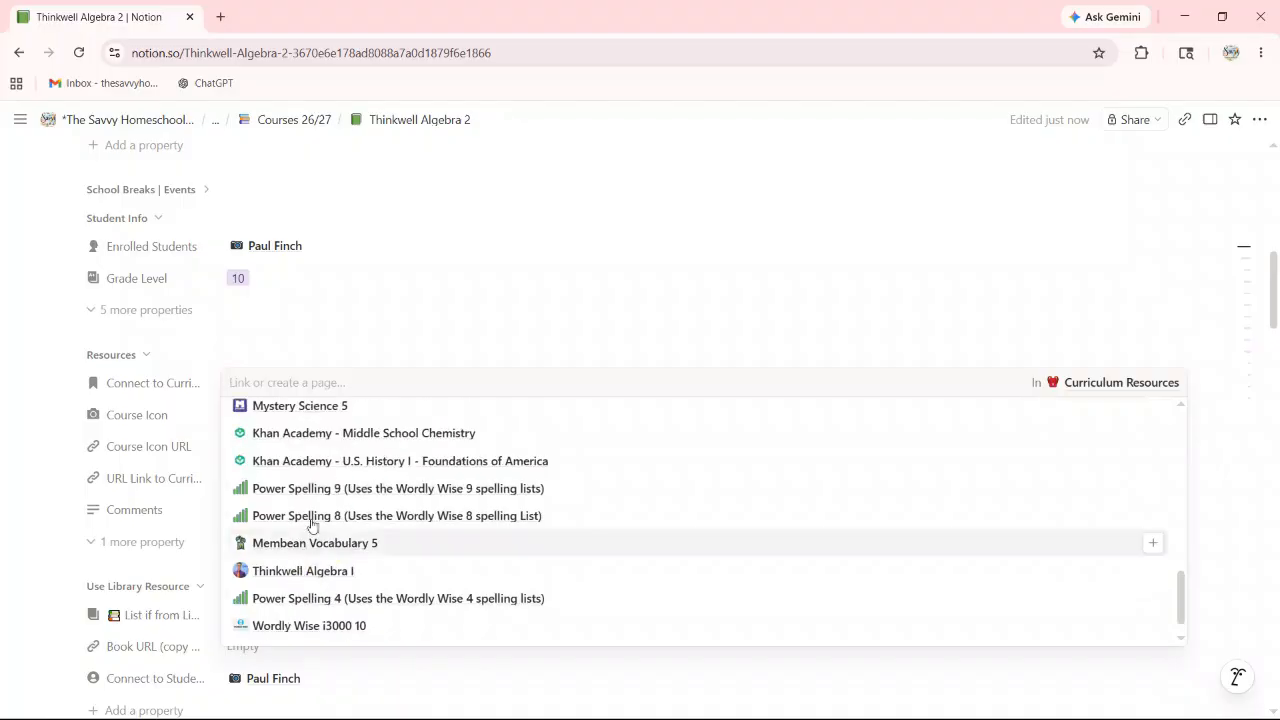
left_click(346, 322)
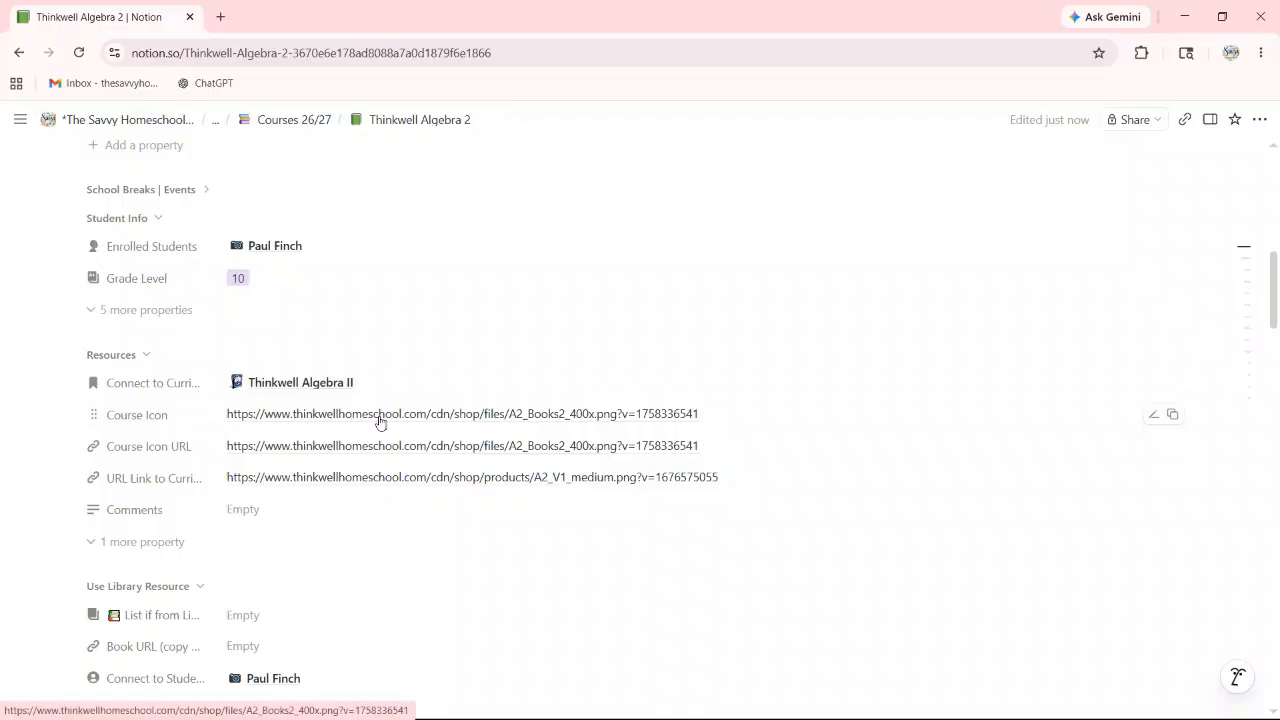
Step: Set the page icon to the Algebra 2 notebook image from the Course Icon URL
right_click(314, 418)
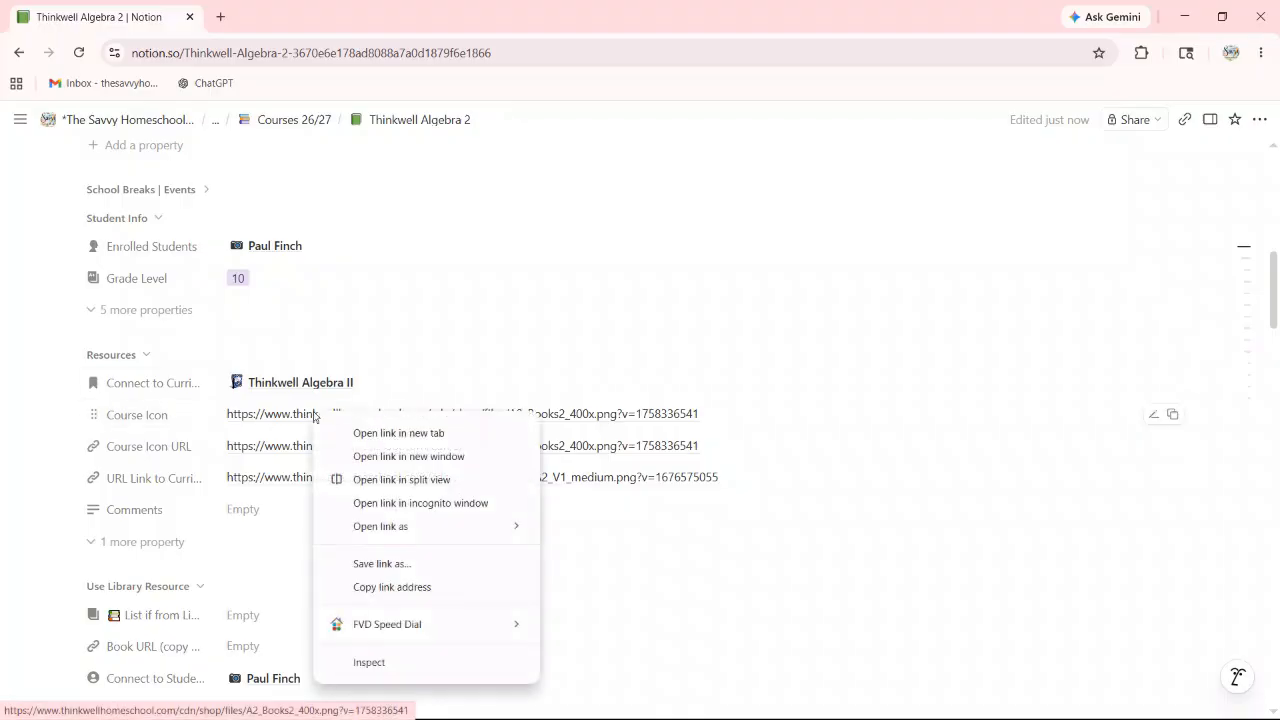
left_click(390, 587)
scroll(443, 243, "up", 10)
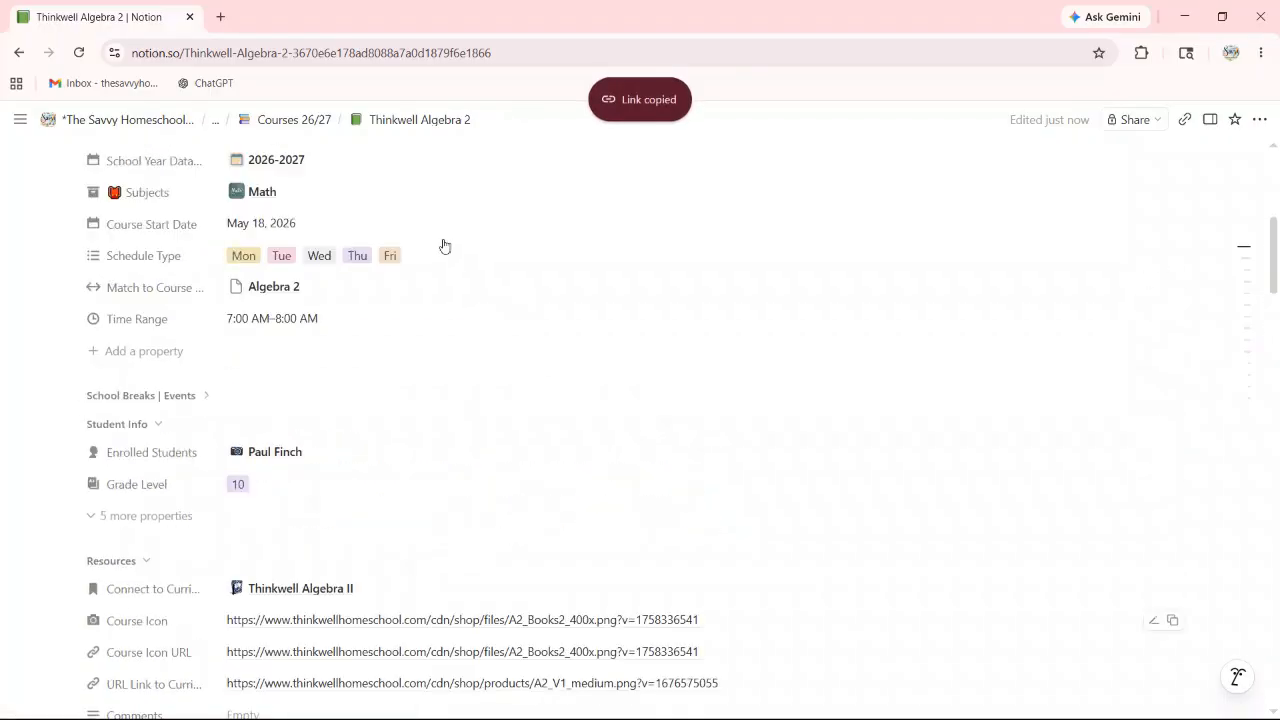
left_click(135, 328)
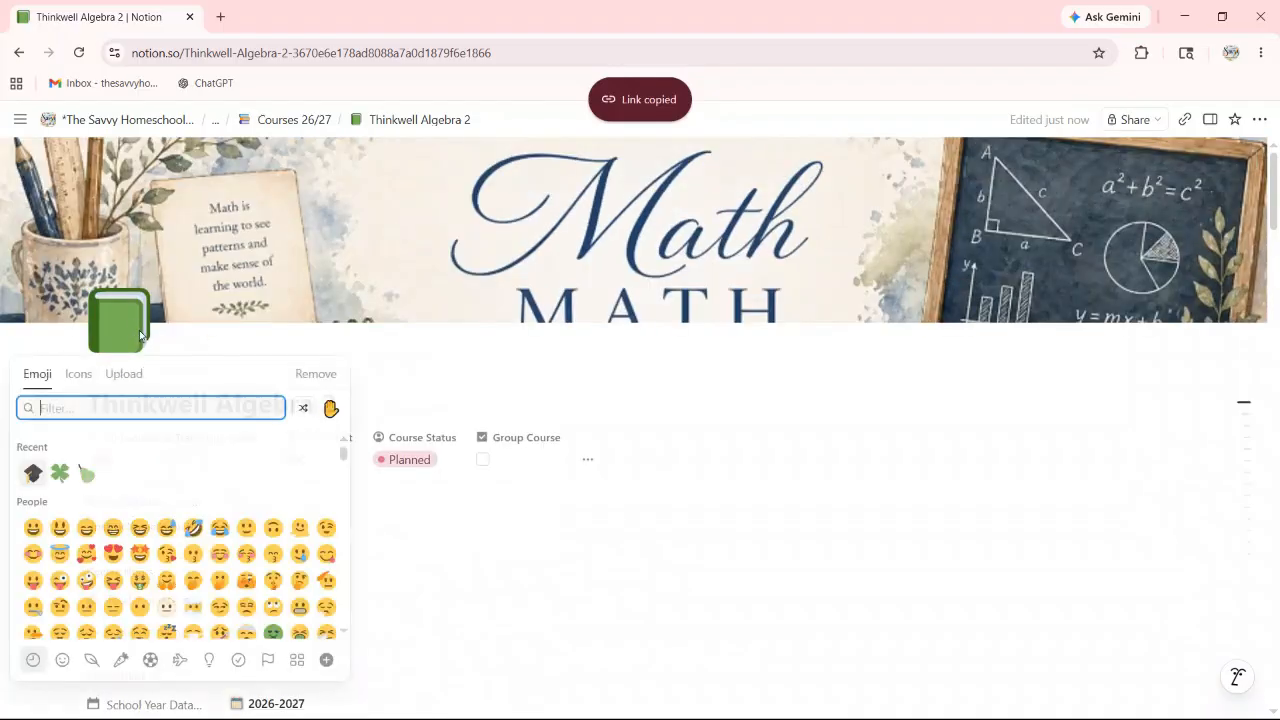
left_click(125, 375)
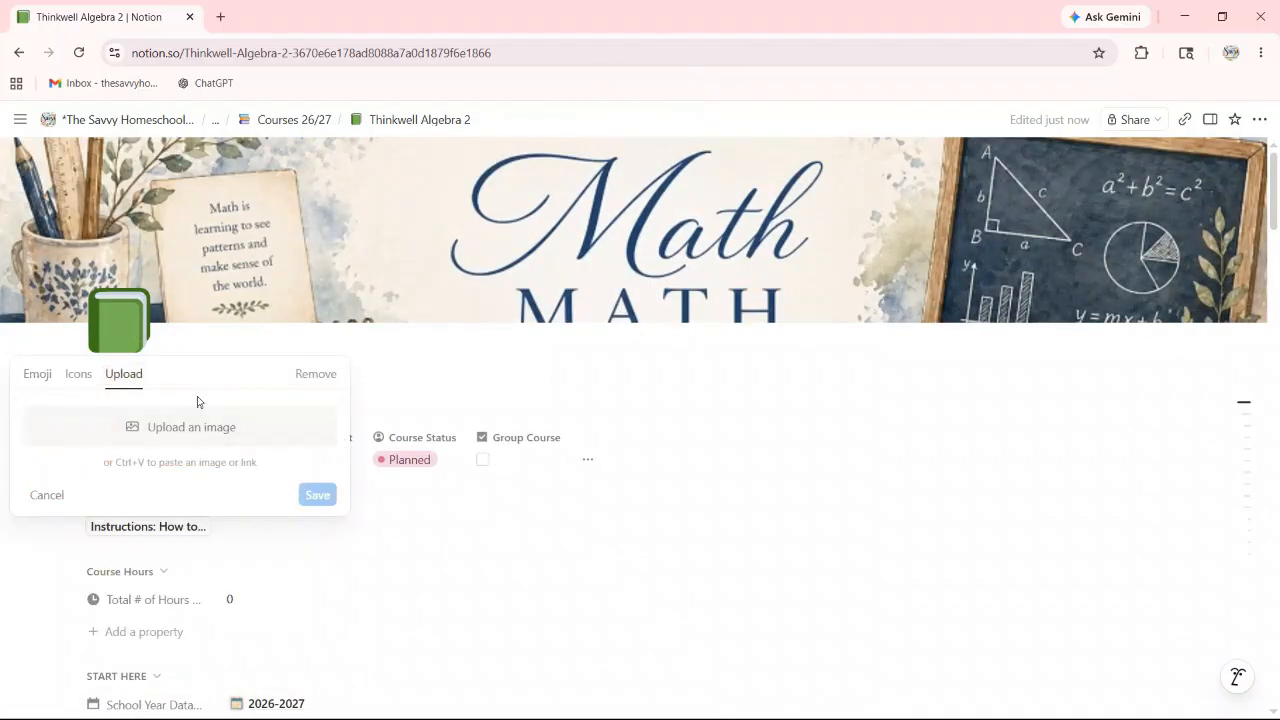
key("ctrl+v")
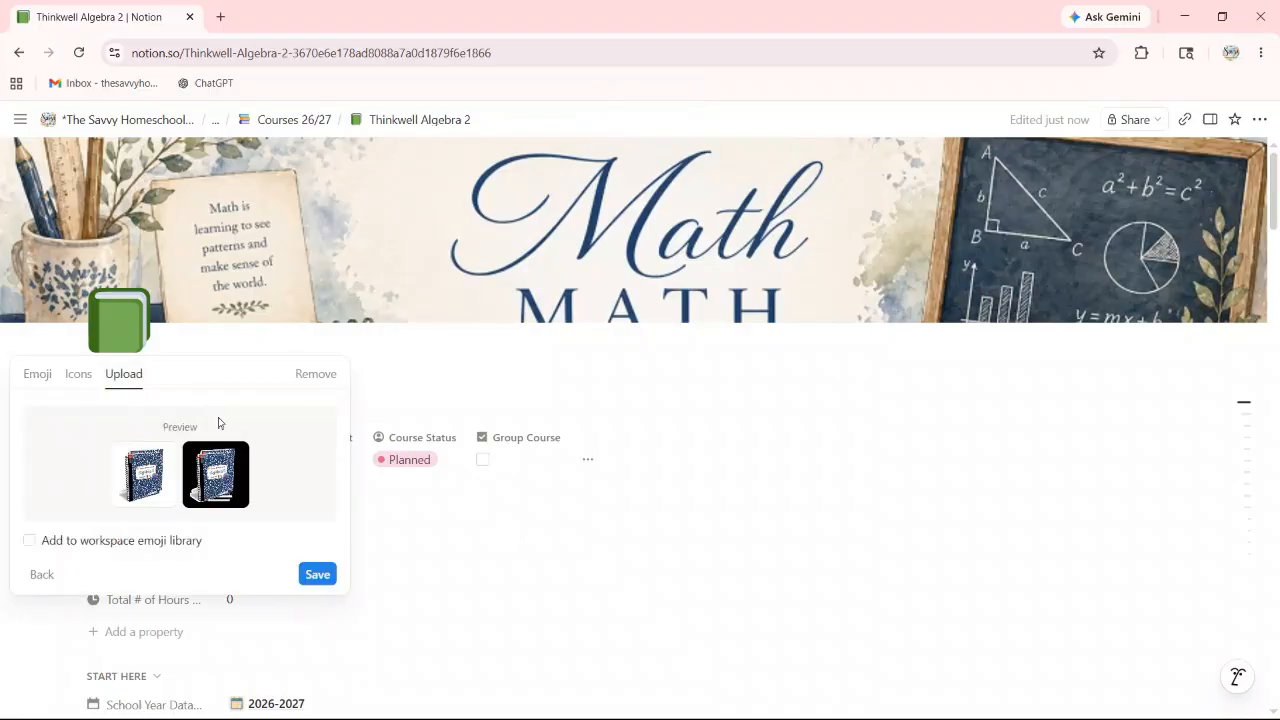
left_click(317, 574)
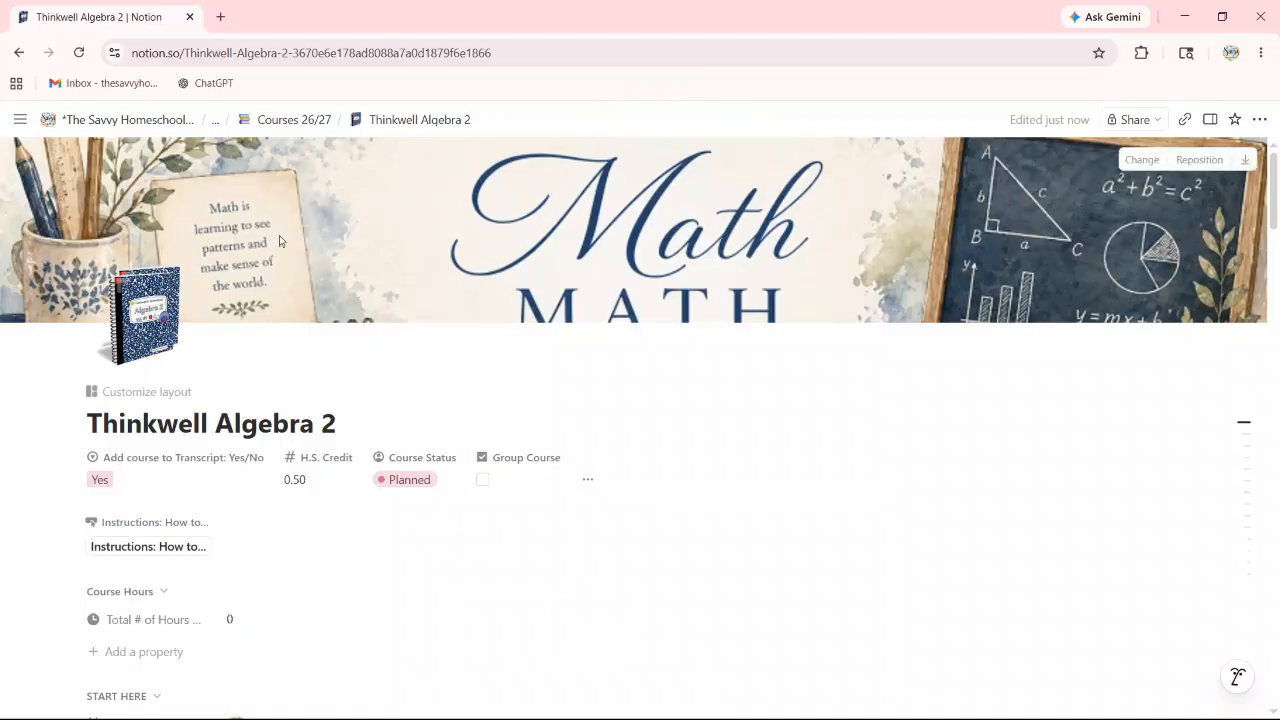
Step: Set the page cover to the Algebra 2 Vol. #1 image via a pasted link
left_click(1137, 163)
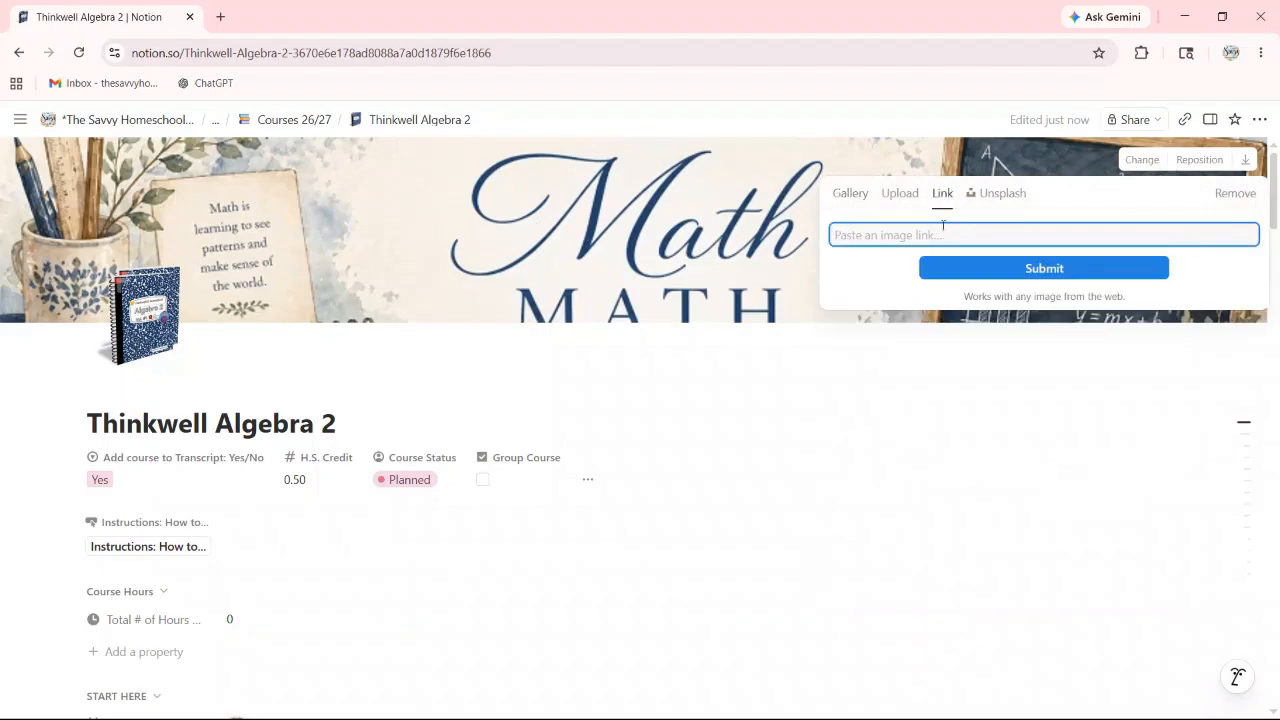
key("ctrl+v")
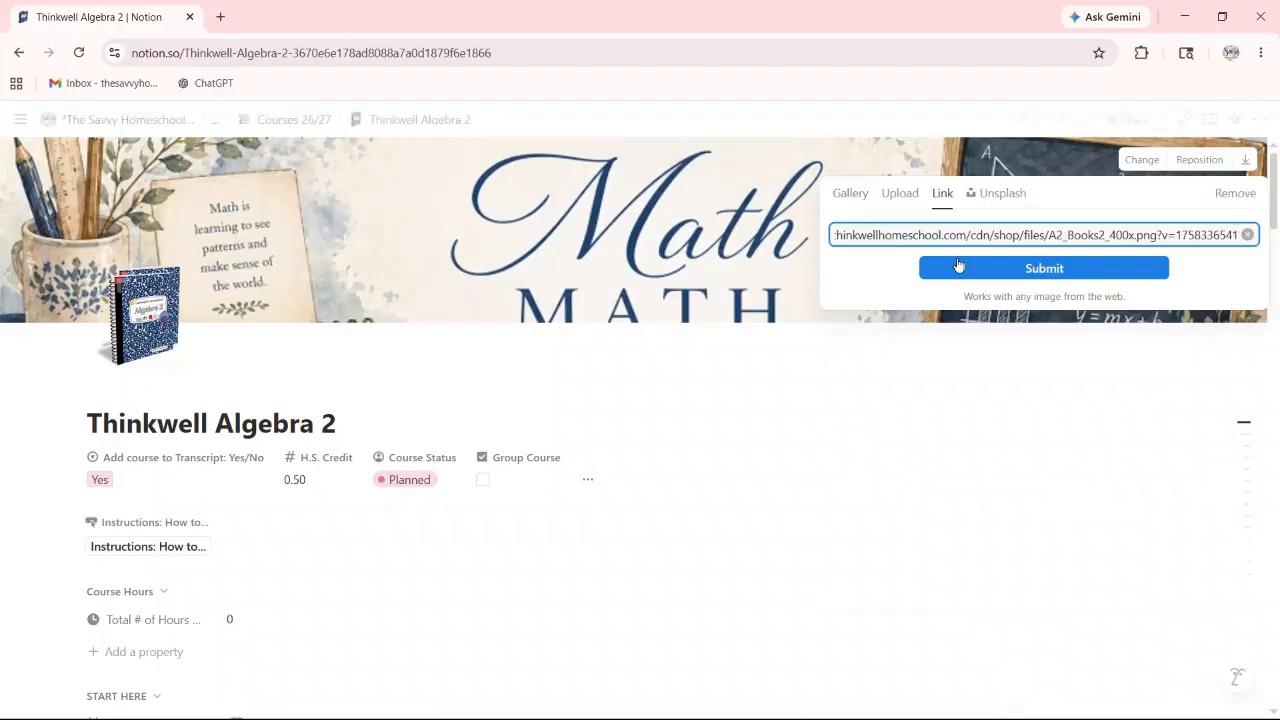
left_click(980, 270)
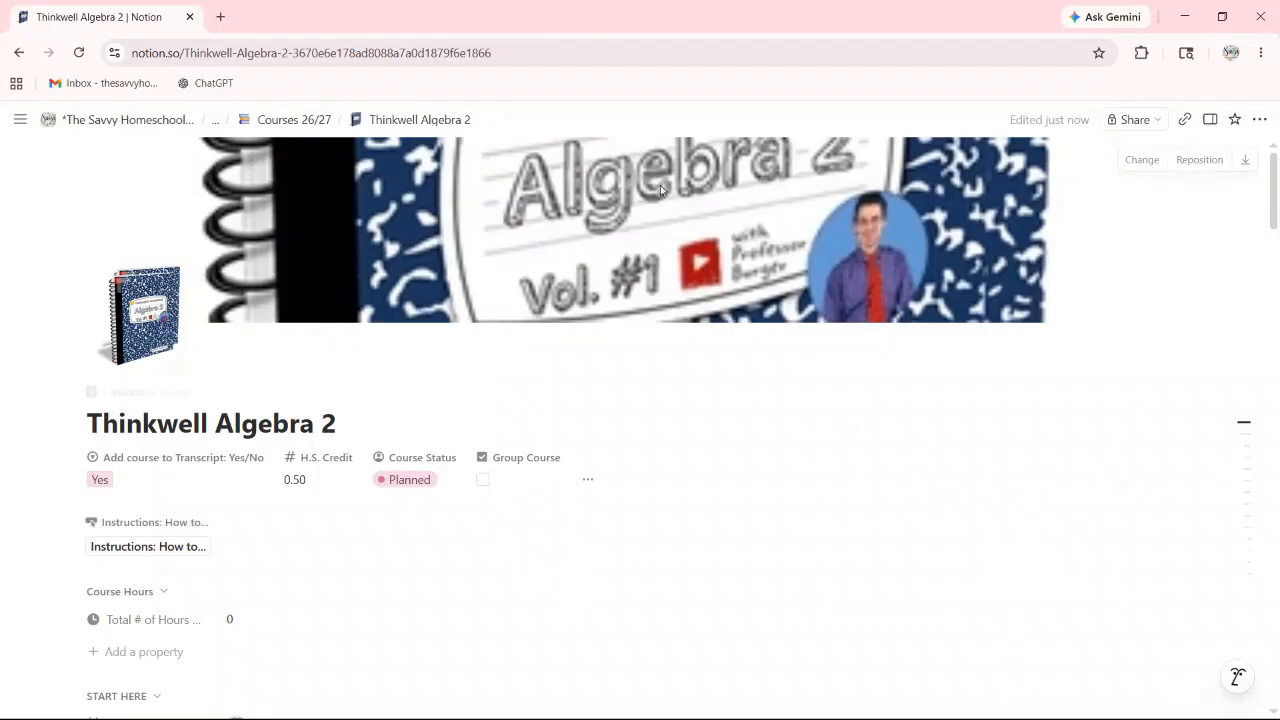
Step: Set Course Format to elearning
scroll(679, 331, "down", 5)
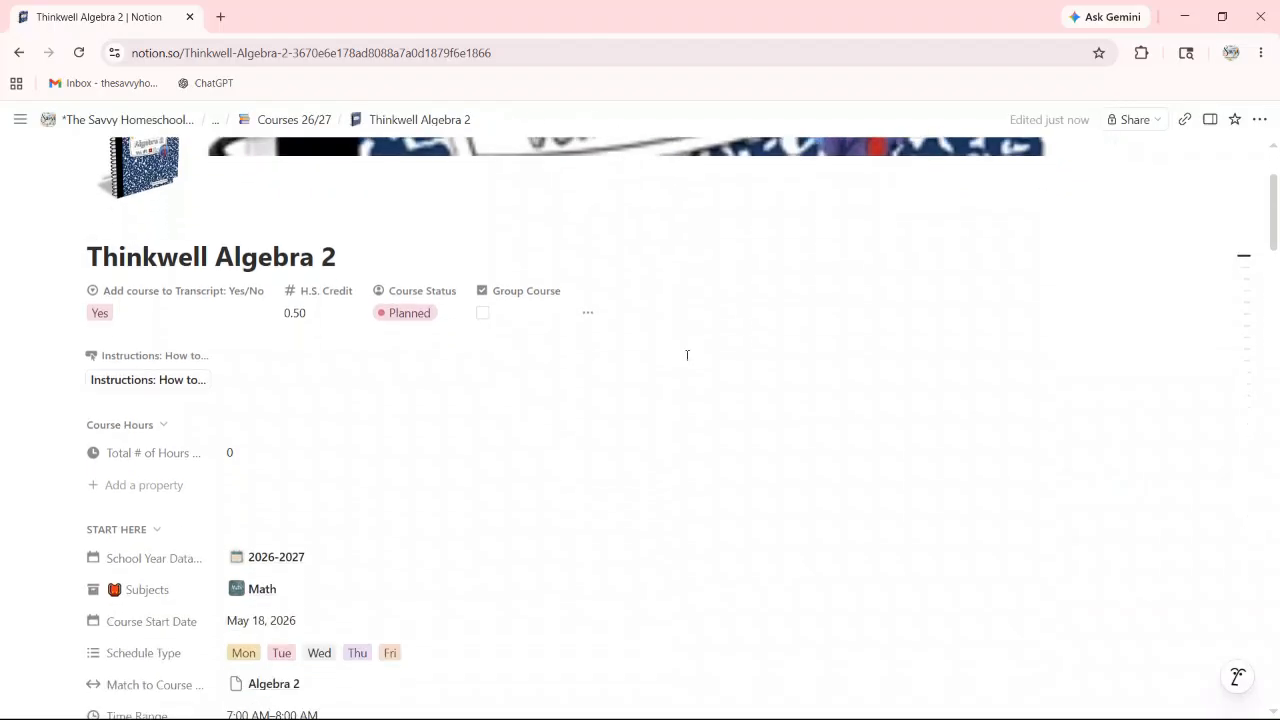
scroll(679, 356, "down", 4)
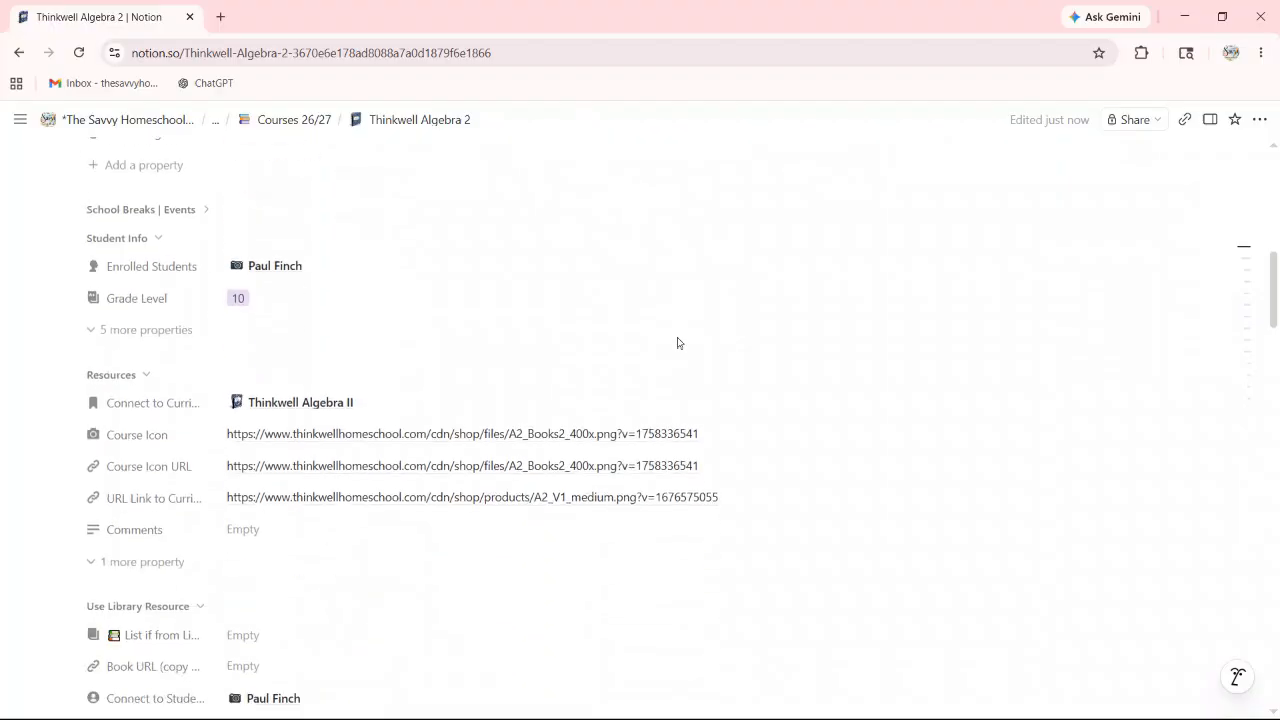
scroll(345, 300, "down", 2)
scroll(279, 309, "down", 2)
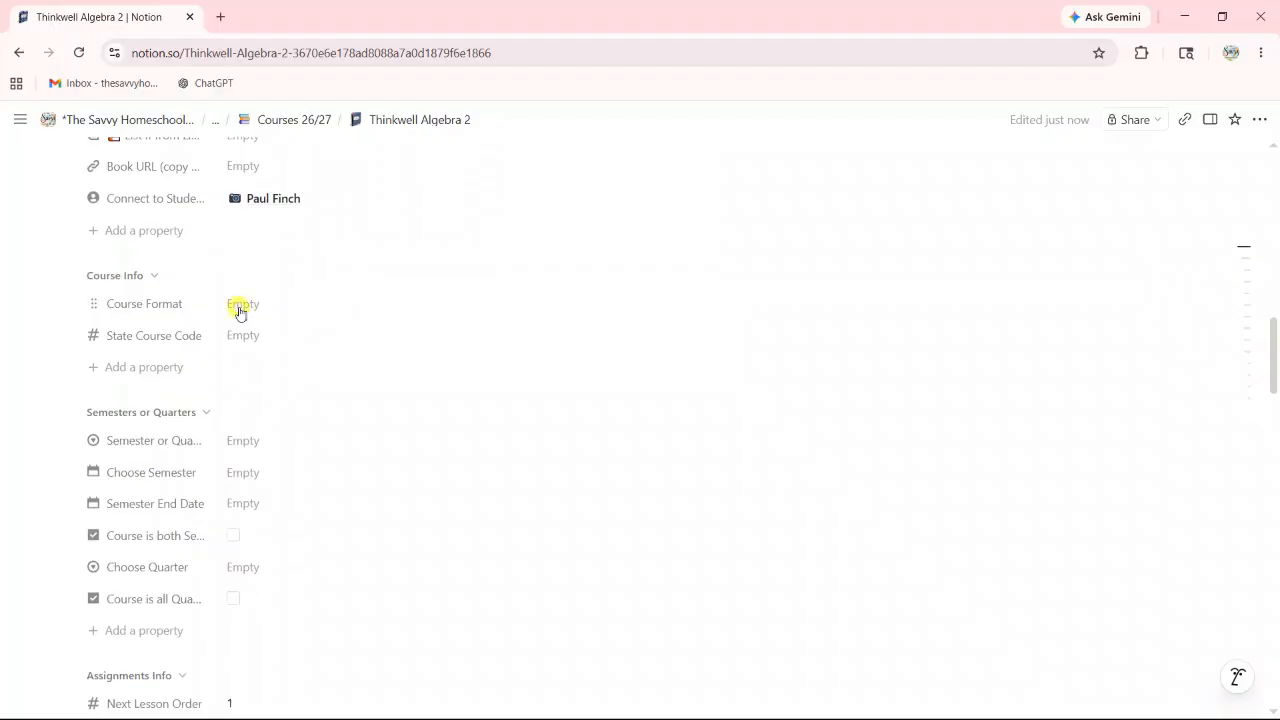
left_click(240, 310)
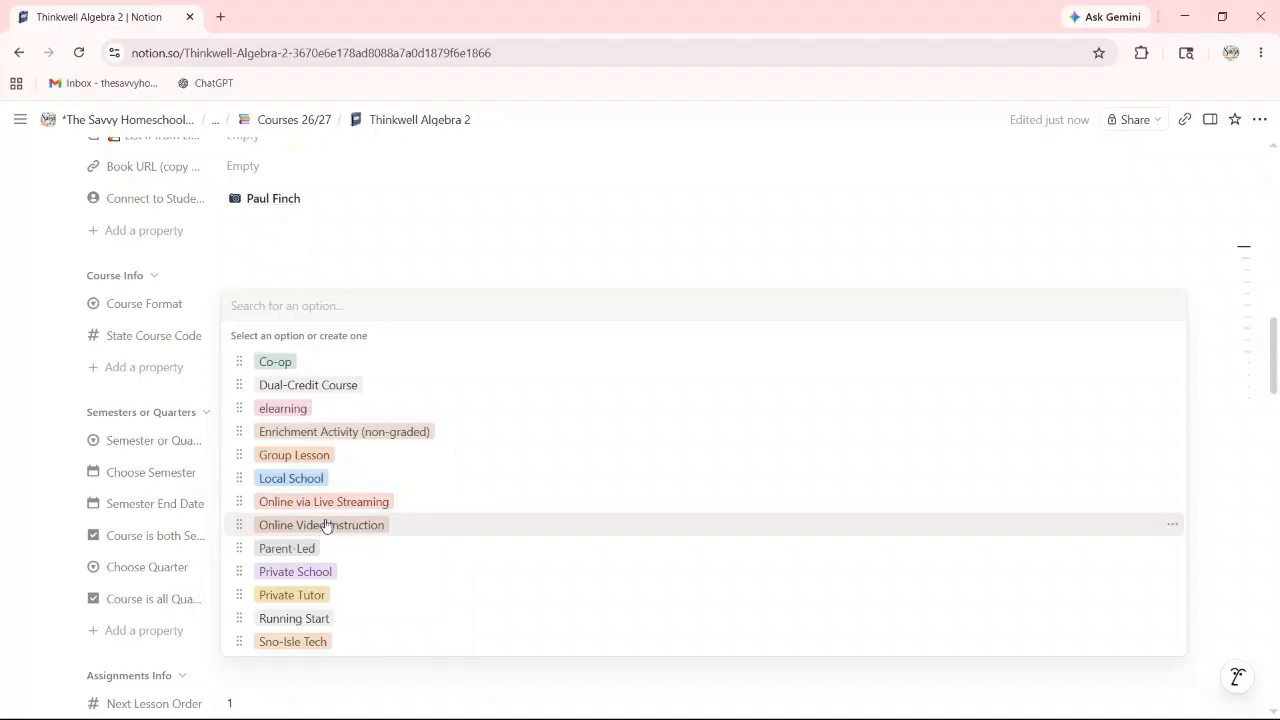
left_click(282, 409)
Step: Set Semester or Quarters to Semesters and Choose Semester to 1st Semester
scroll(359, 354, "down", 1)
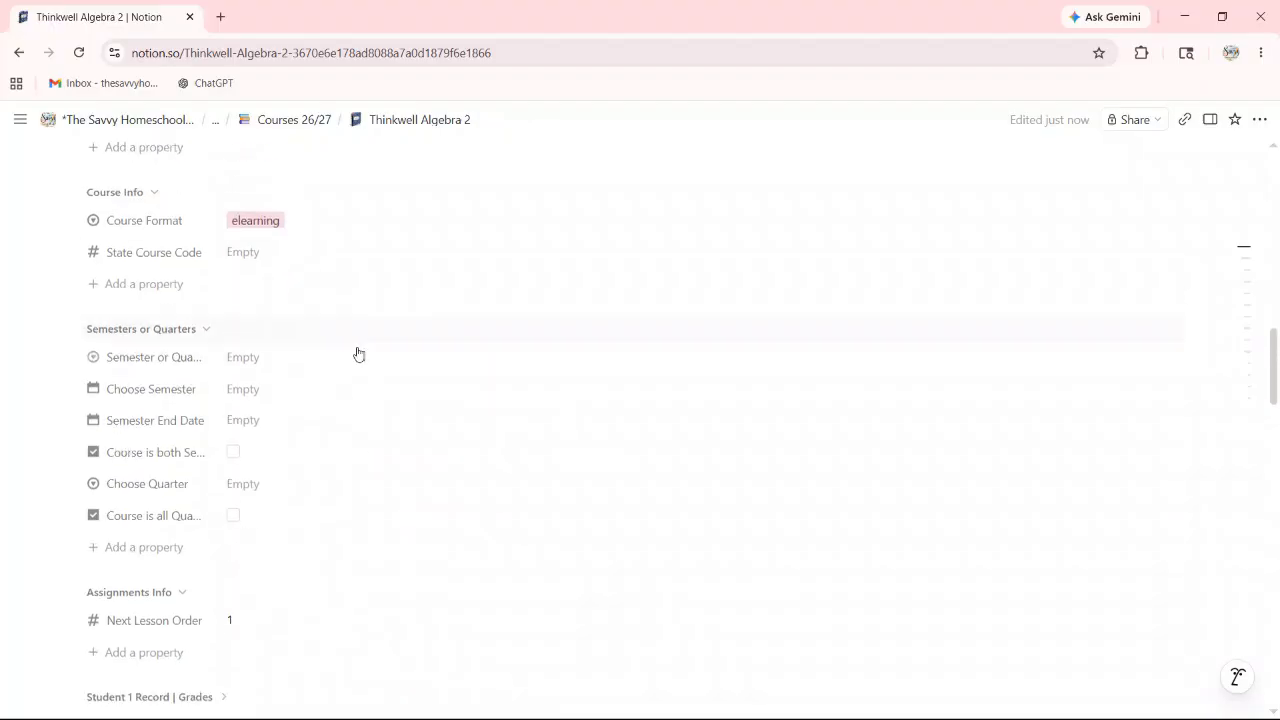
scroll(340, 340, "down", 1)
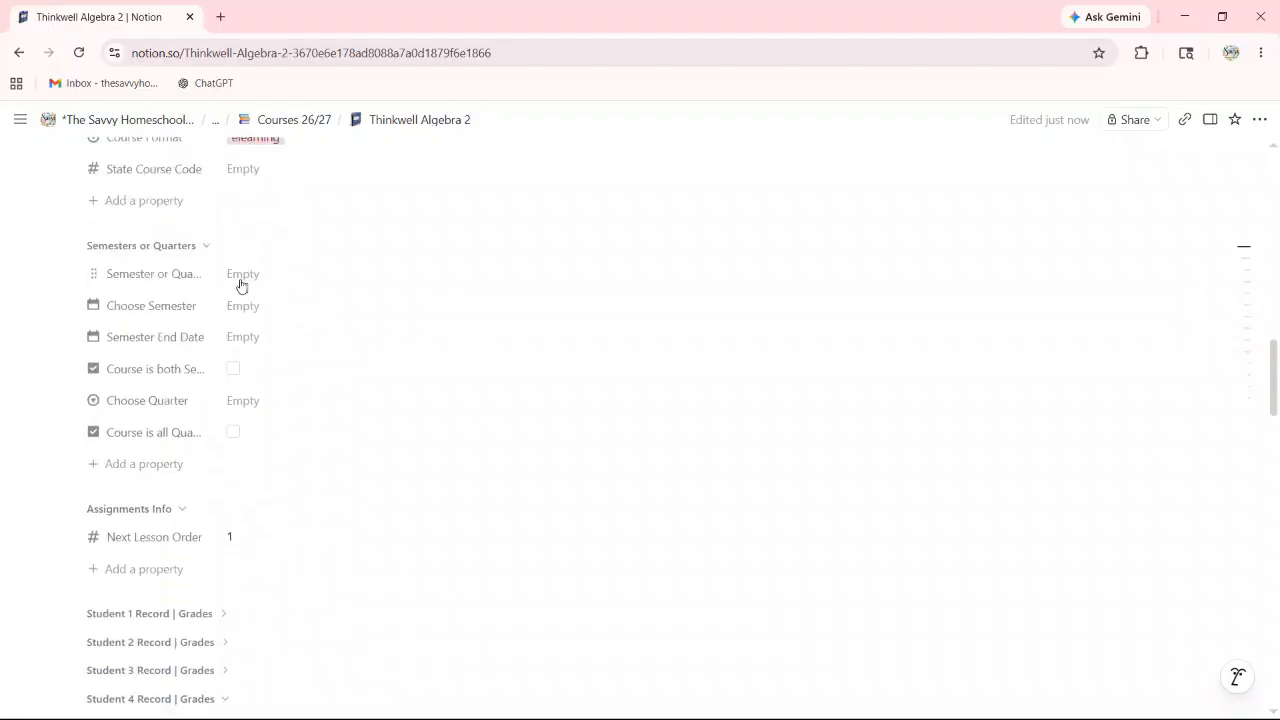
left_click(241, 274)
left_click(274, 332)
left_click(241, 307)
left_click(287, 367)
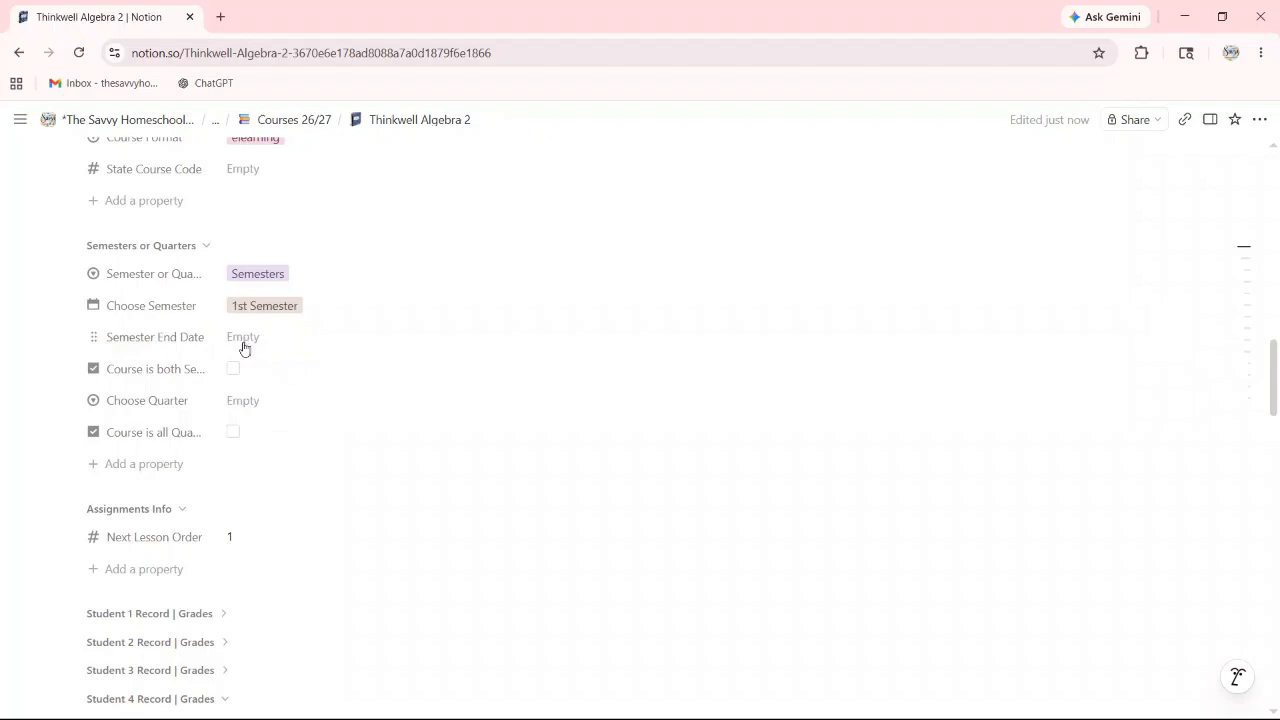
Step: Tick the 'Course is both Semesters' checkbox
scroll(248, 340, "down", 1)
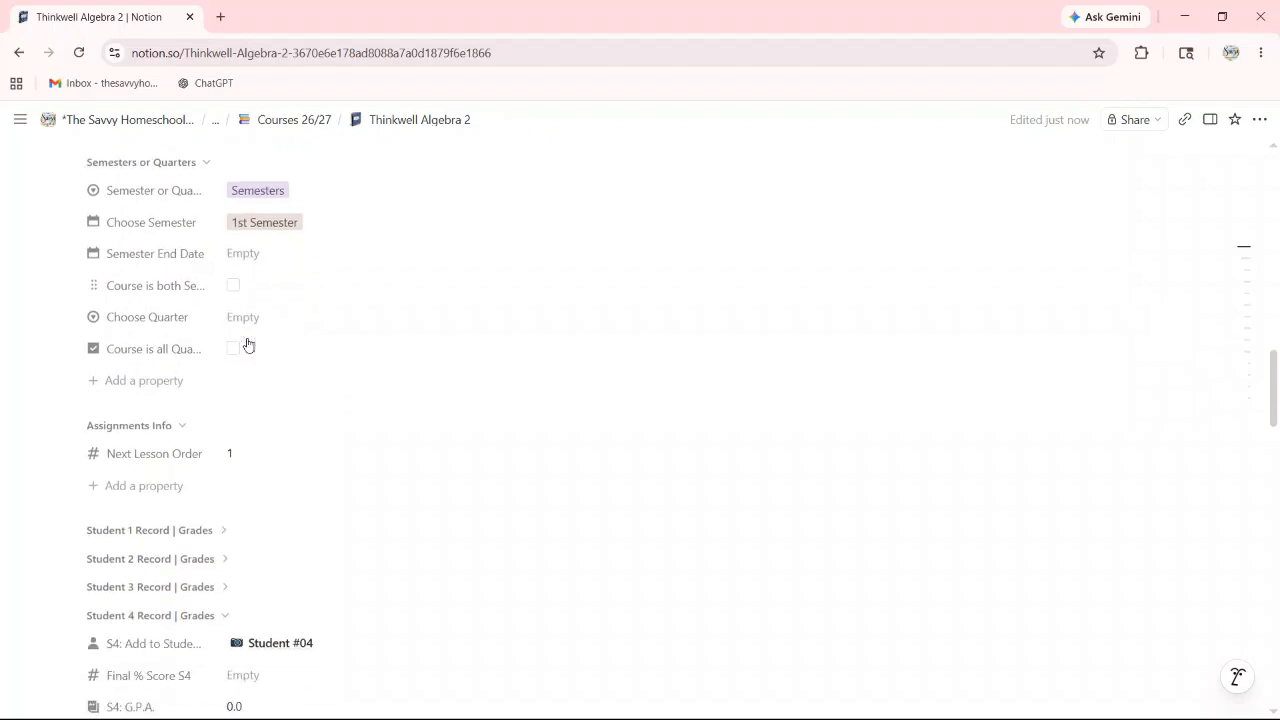
left_click(233, 290)
scroll(270, 330, "down", 3)
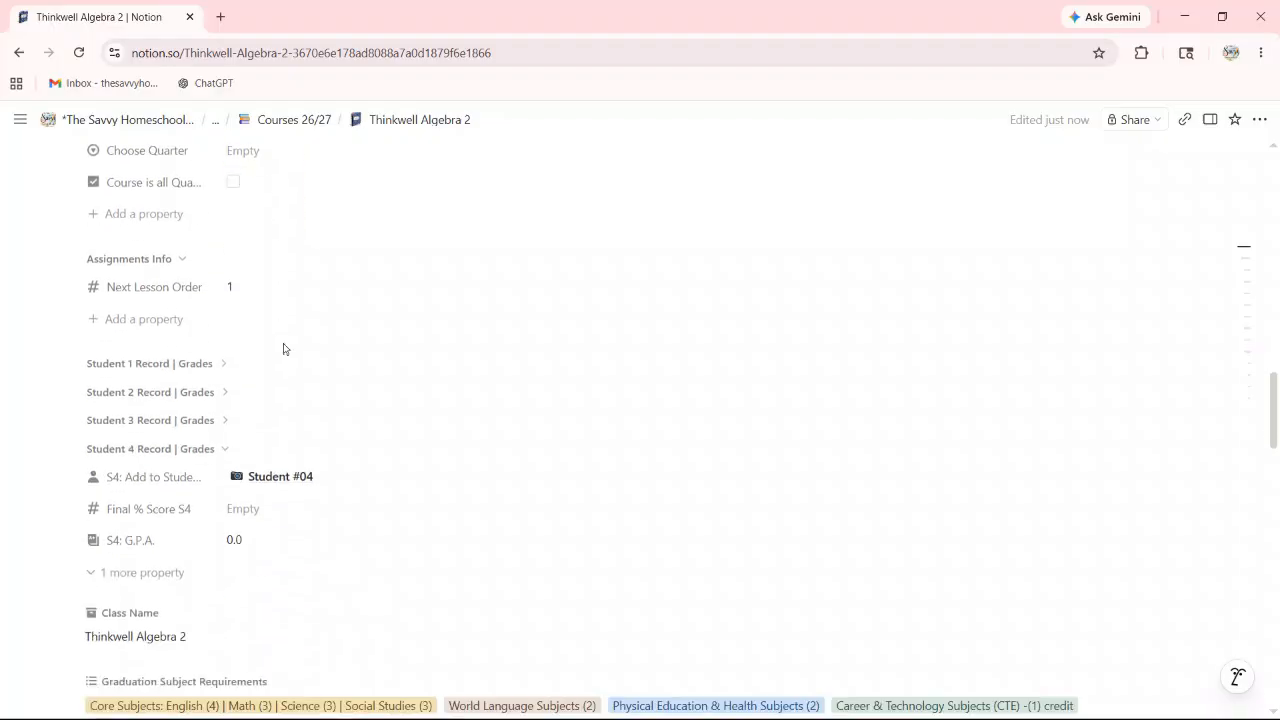
scroll(293, 340, "down", 5)
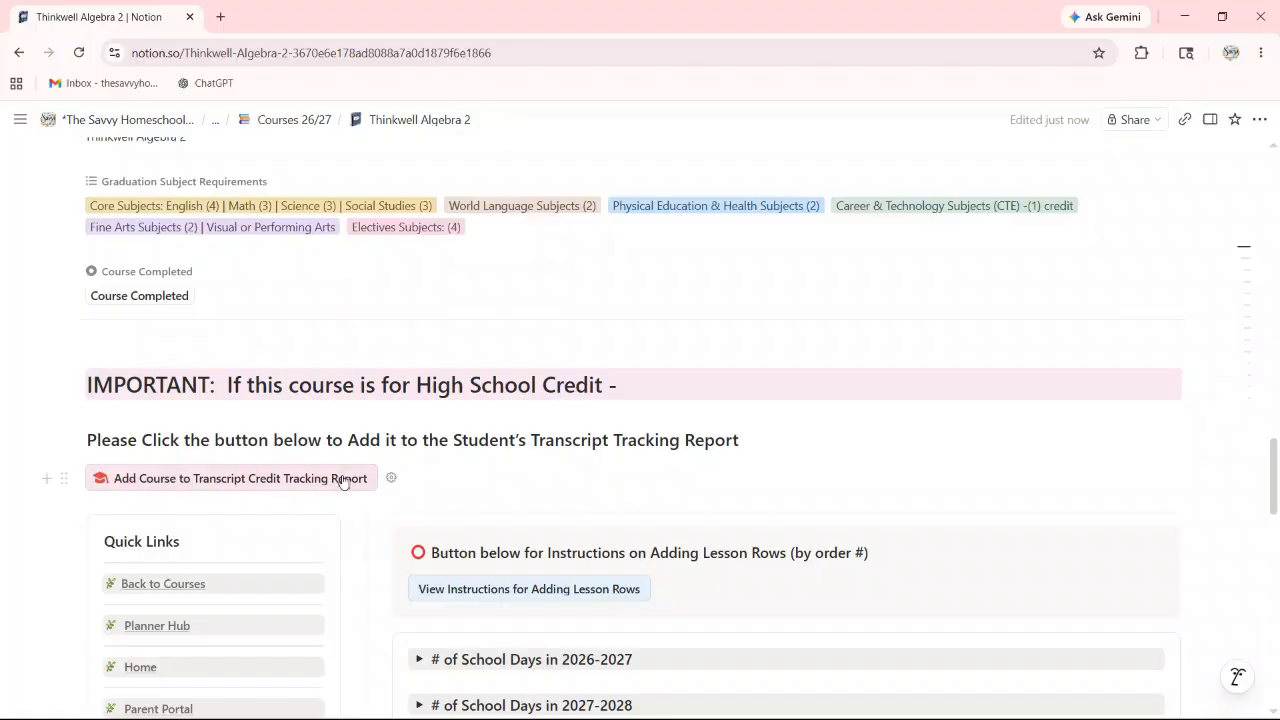
Step: Add Thinkwell Algebra 2 to the Transcript Credit Tracking Report, creating one new report page
left_click(200, 481)
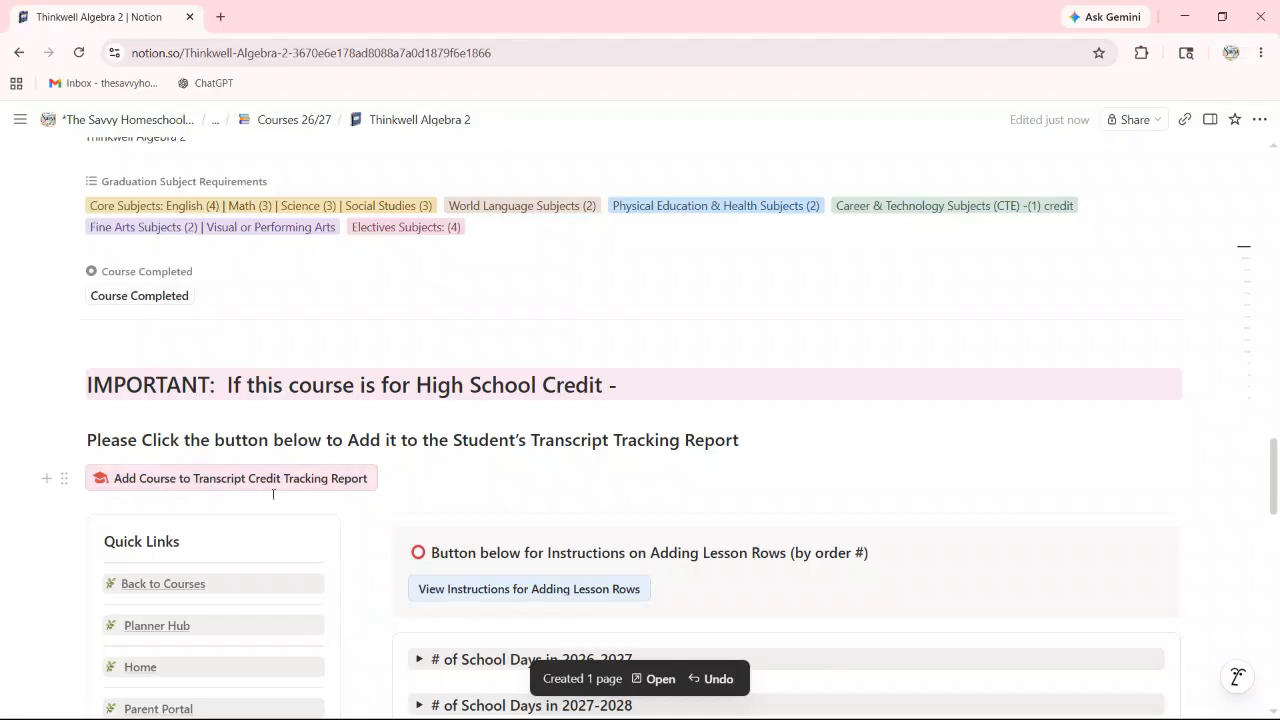
scroll(569, 477, "down", 3)
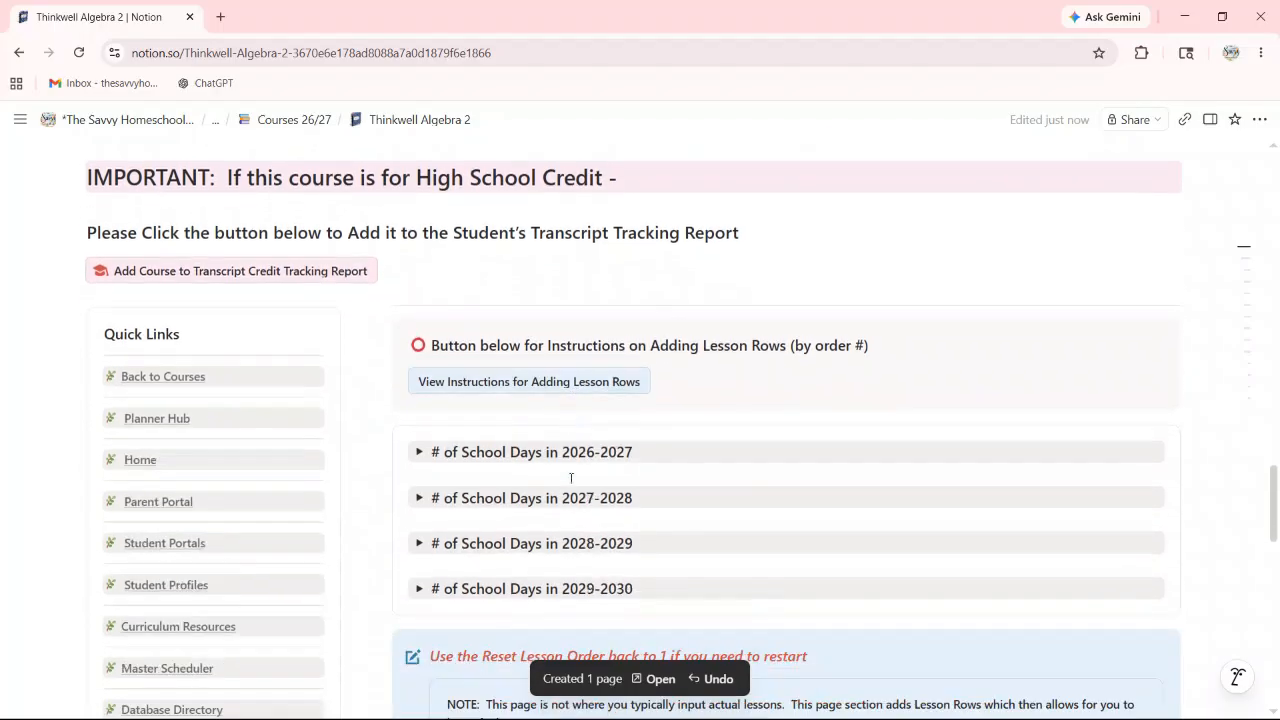
scroll(540, 435, "up", 4)
scroll(540, 435, "up", 4)
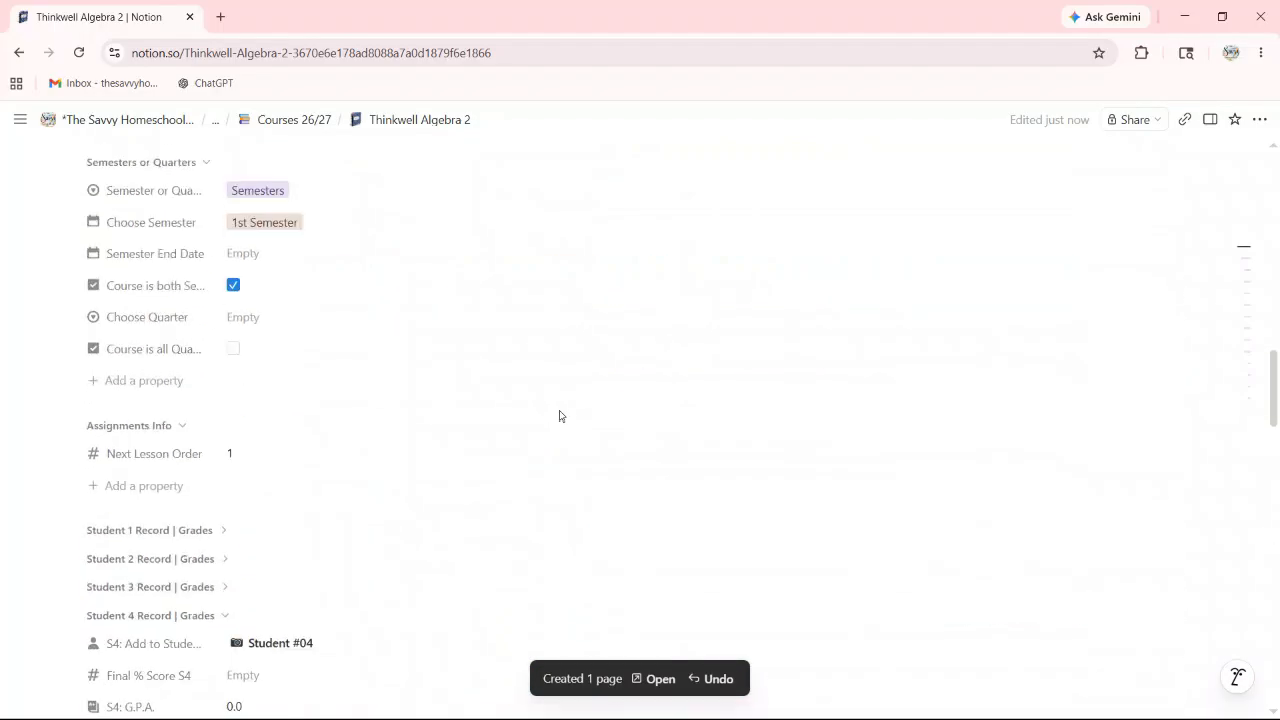
scroll(631, 511, "down", 5)
scroll(677, 542, "down", 12)
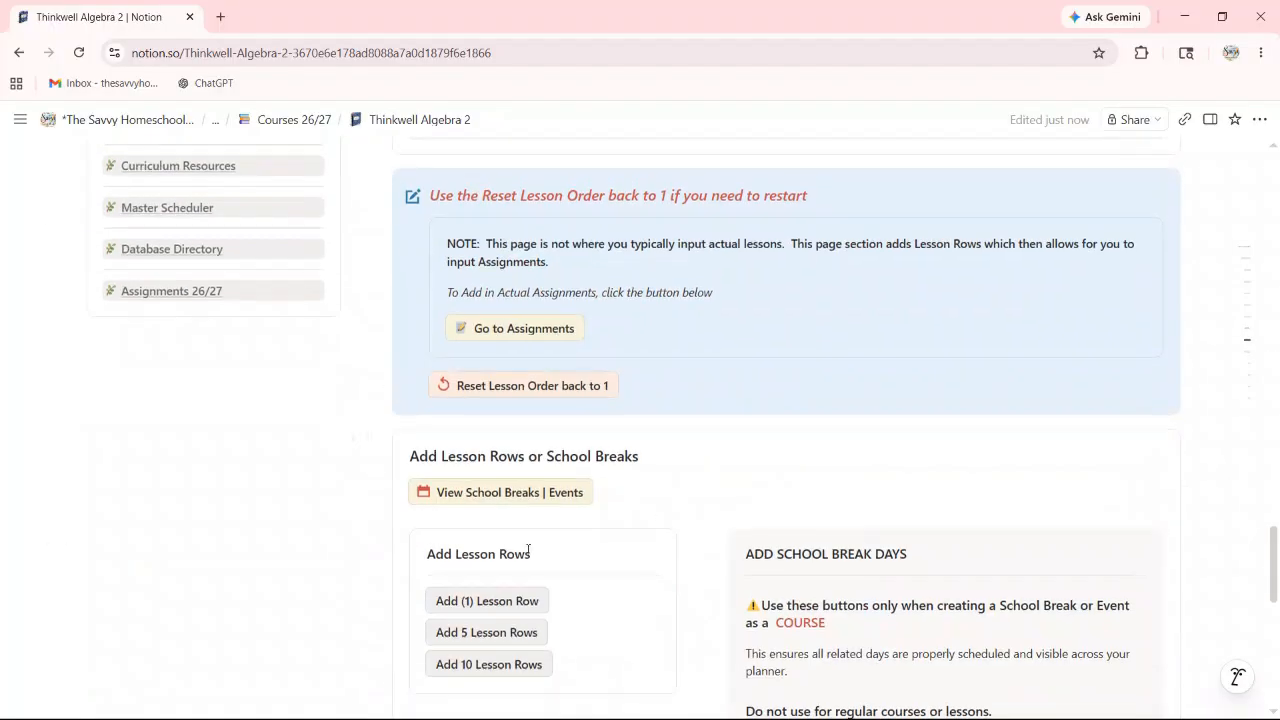
scroll(643, 437, "up", 18)
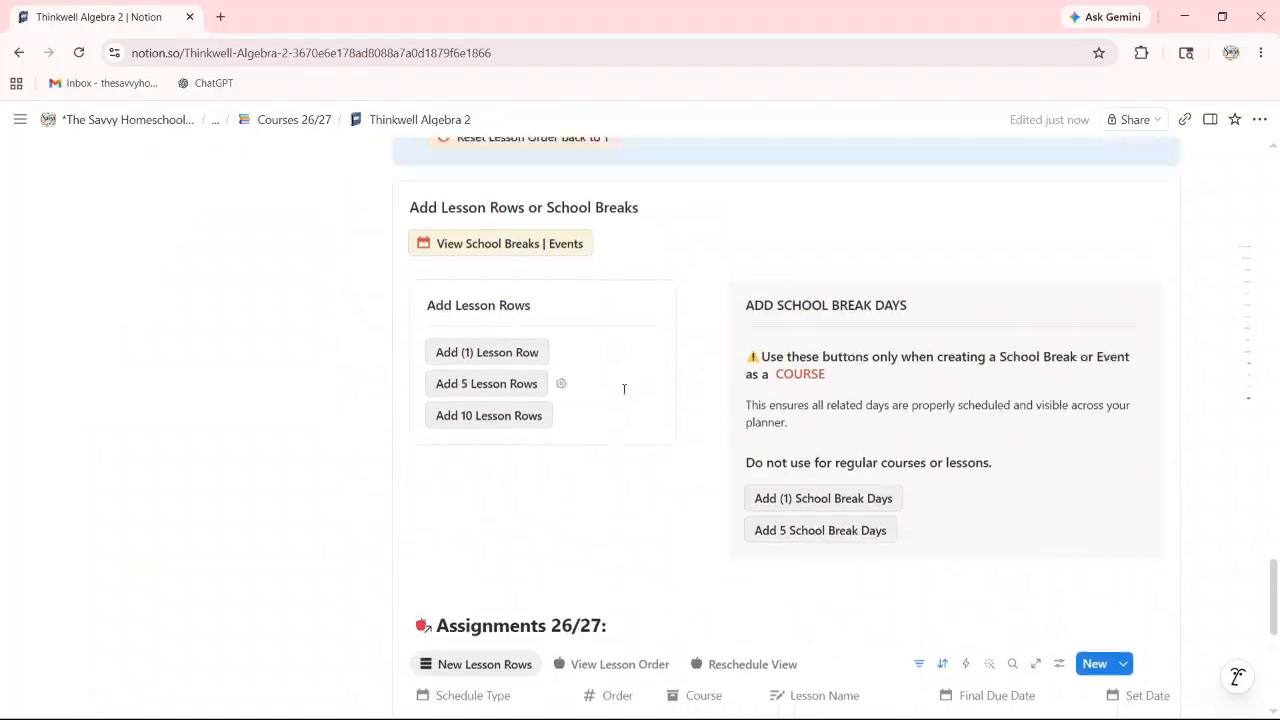
scroll(600, 375, "up", 15)
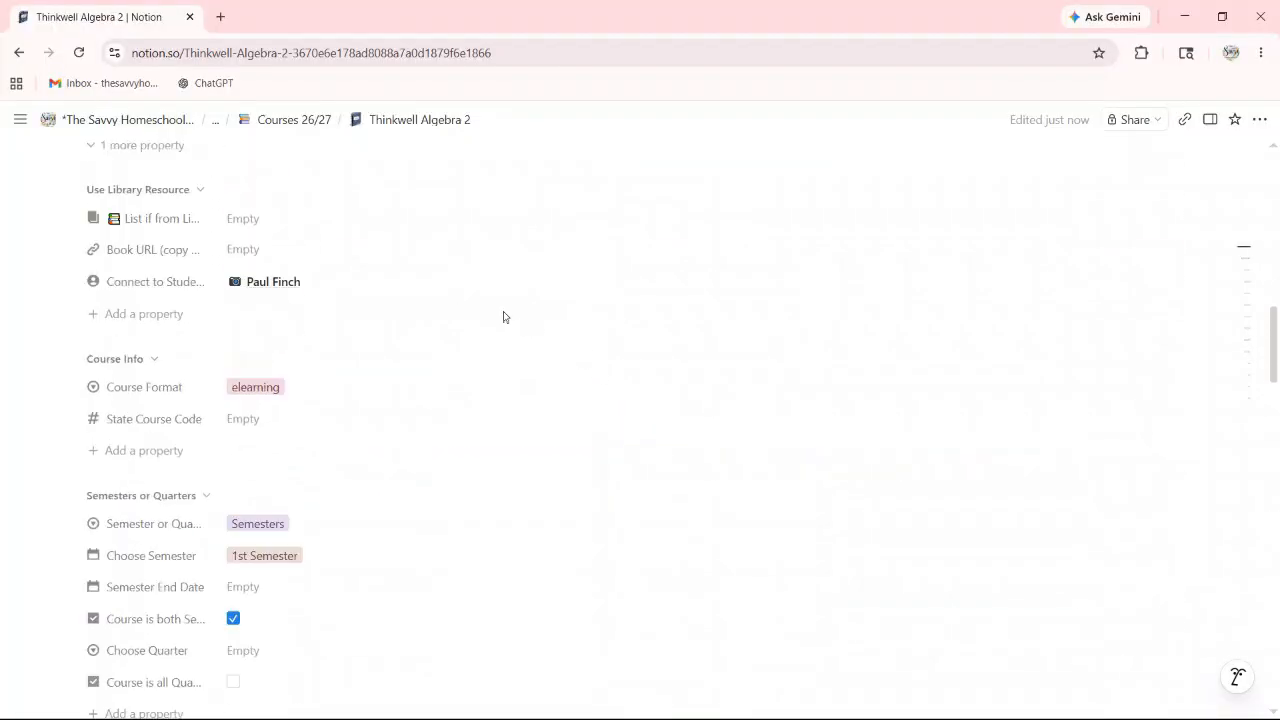
scroll(379, 267, "up", 8)
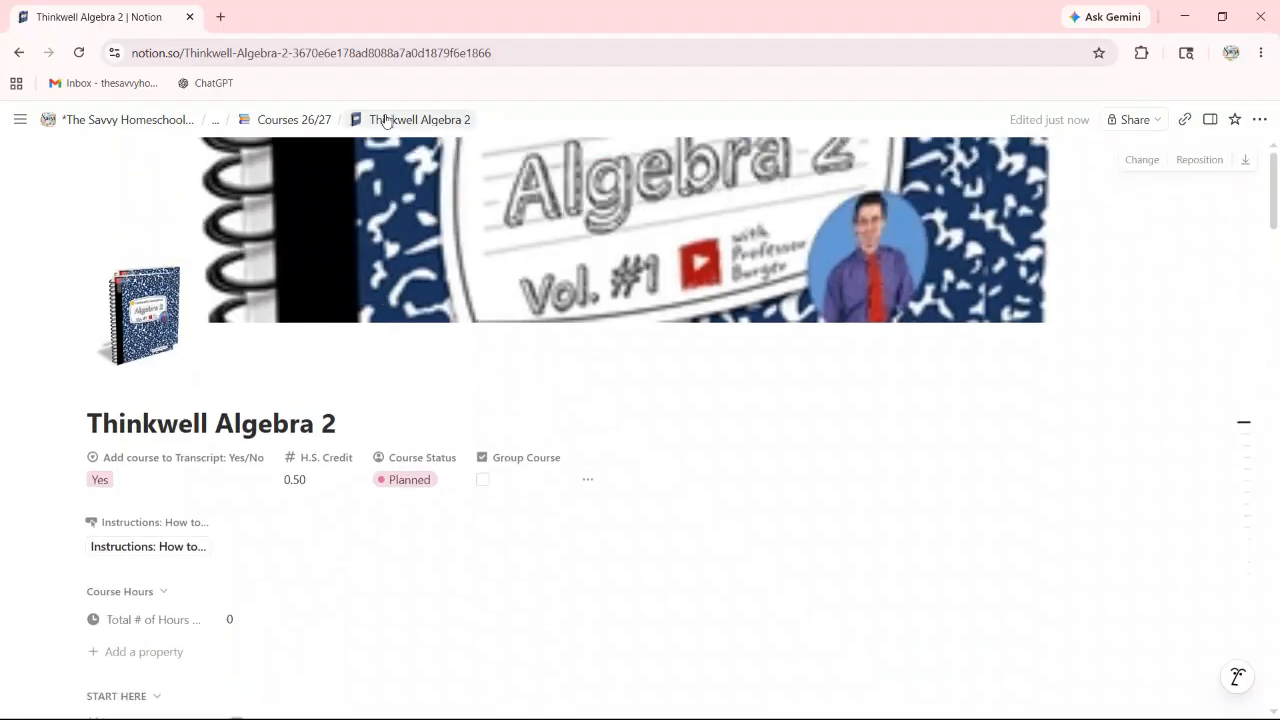
Step: Append ' - 1st Sem' to the course title and duplicate the page
left_click(357, 423)
type("- 1st Sem")
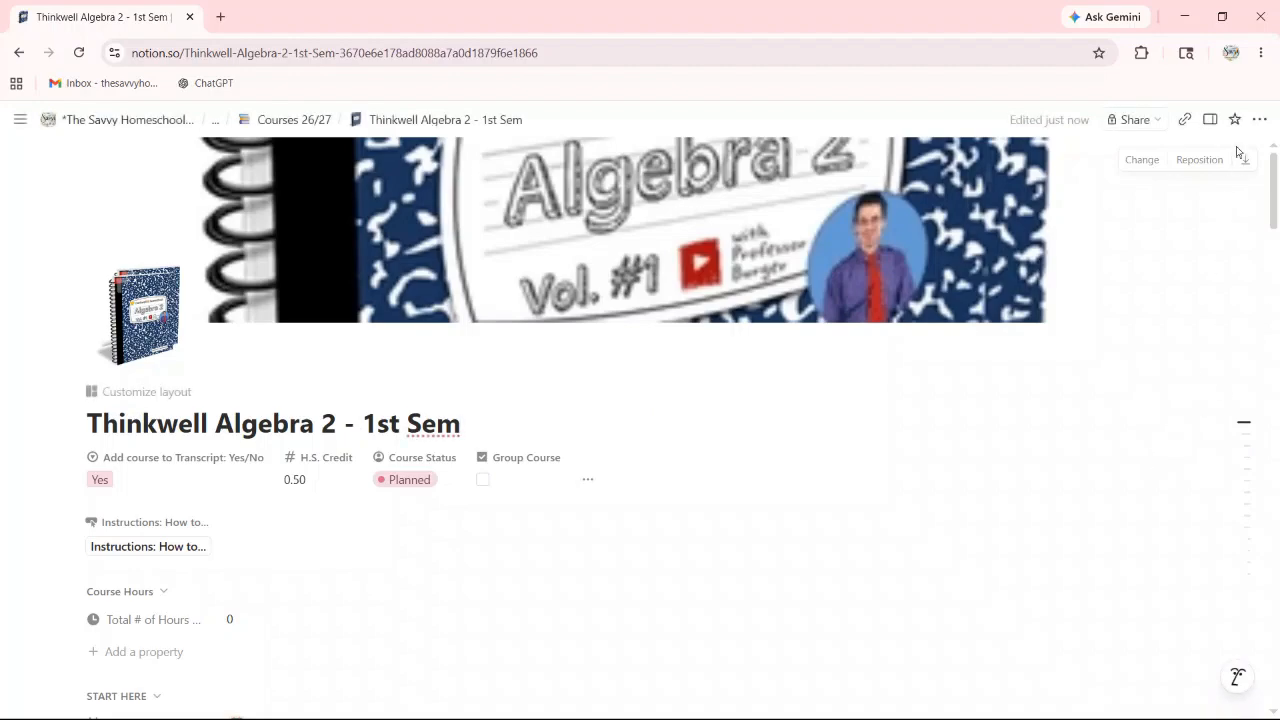
left_click(1262, 121)
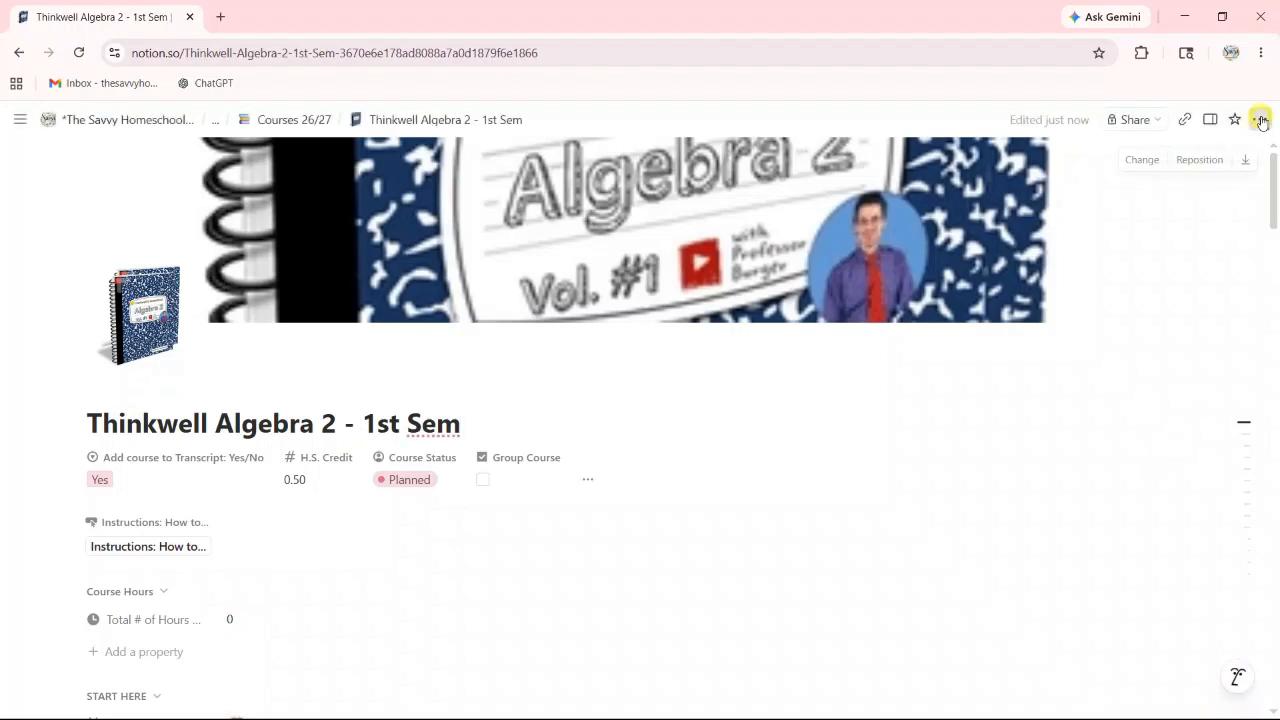
left_click(1116, 299)
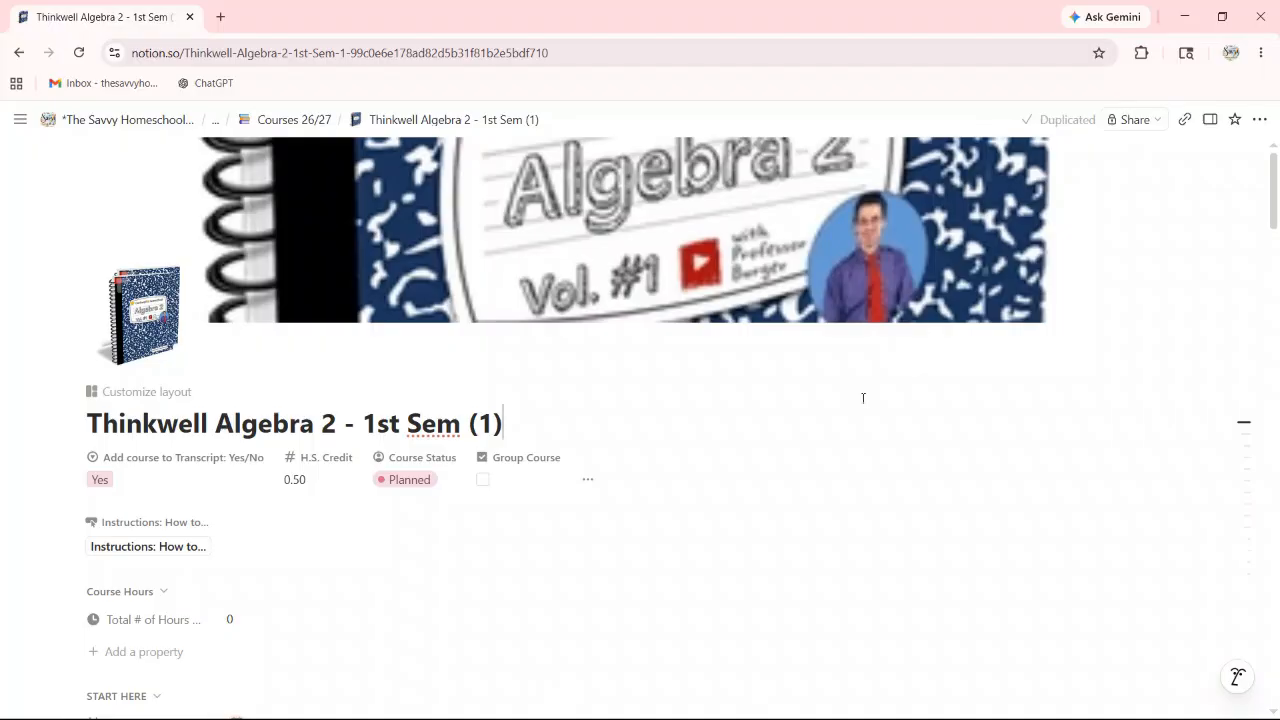
Step: Retitle the copy to 'Thinkwell Algebra 2 - 2nd Sem'
left_click_drag(507, 430, 363, 428)
type("2nd")
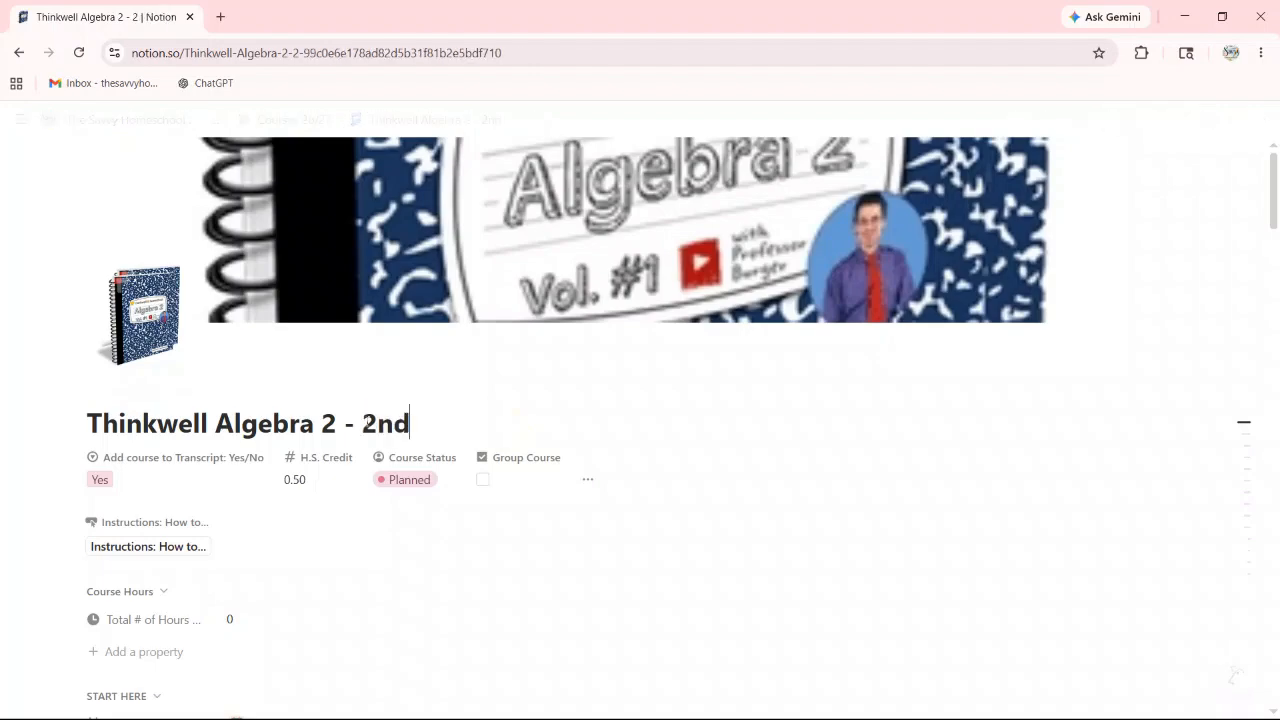
type(" Sem")
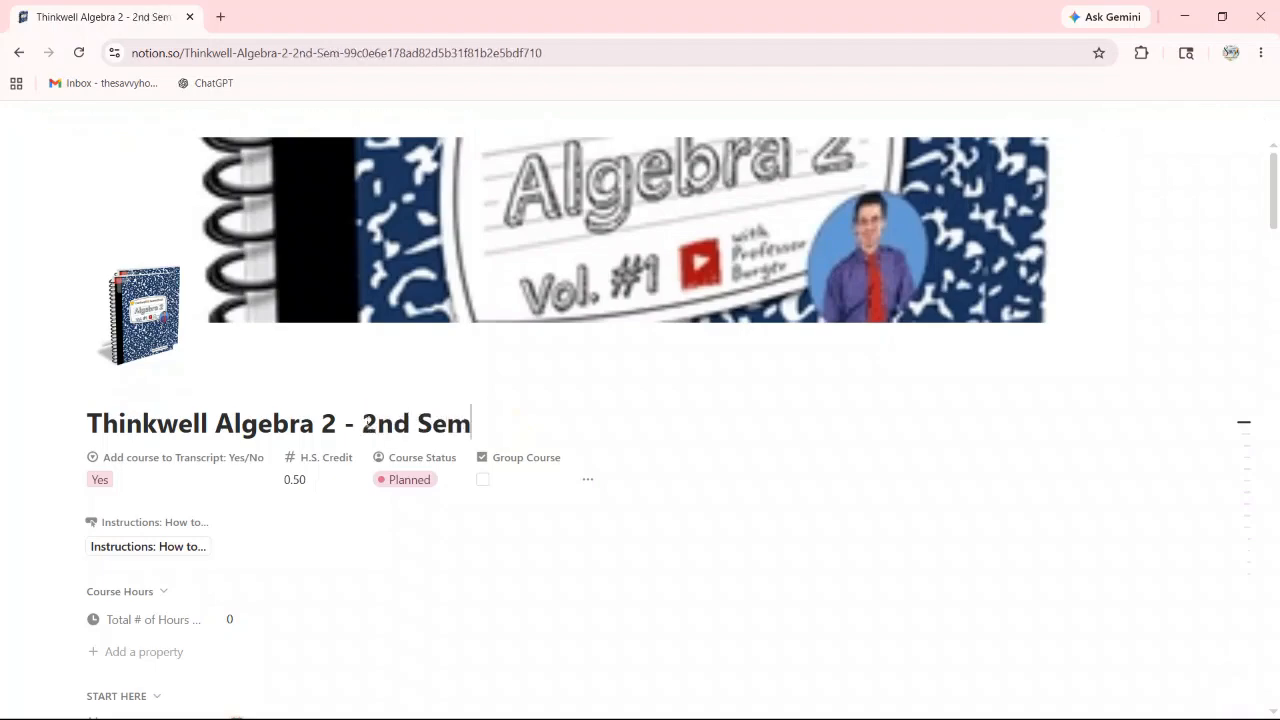
scroll(294, 583, "down", 5)
scroll(290, 535, "down", 2)
scroll(295, 330, "up", 1)
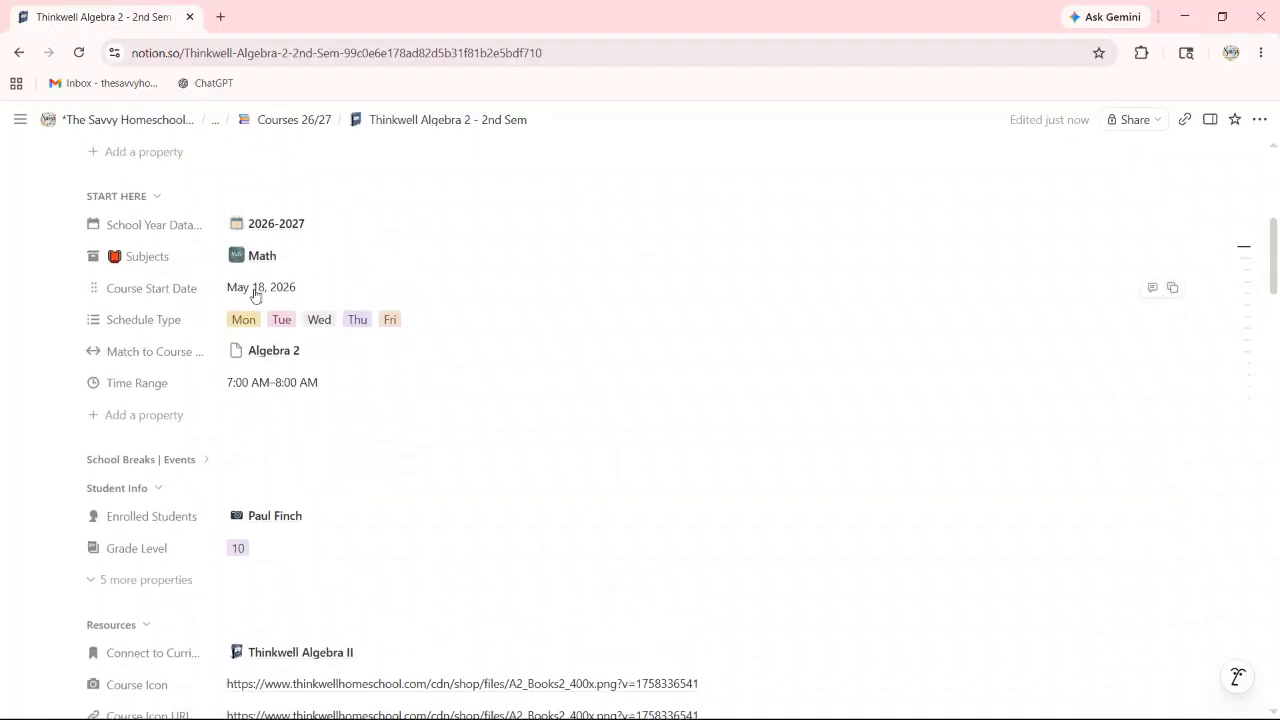
Step: Set the Course Start Date to September 8, 2026
left_click(254, 290)
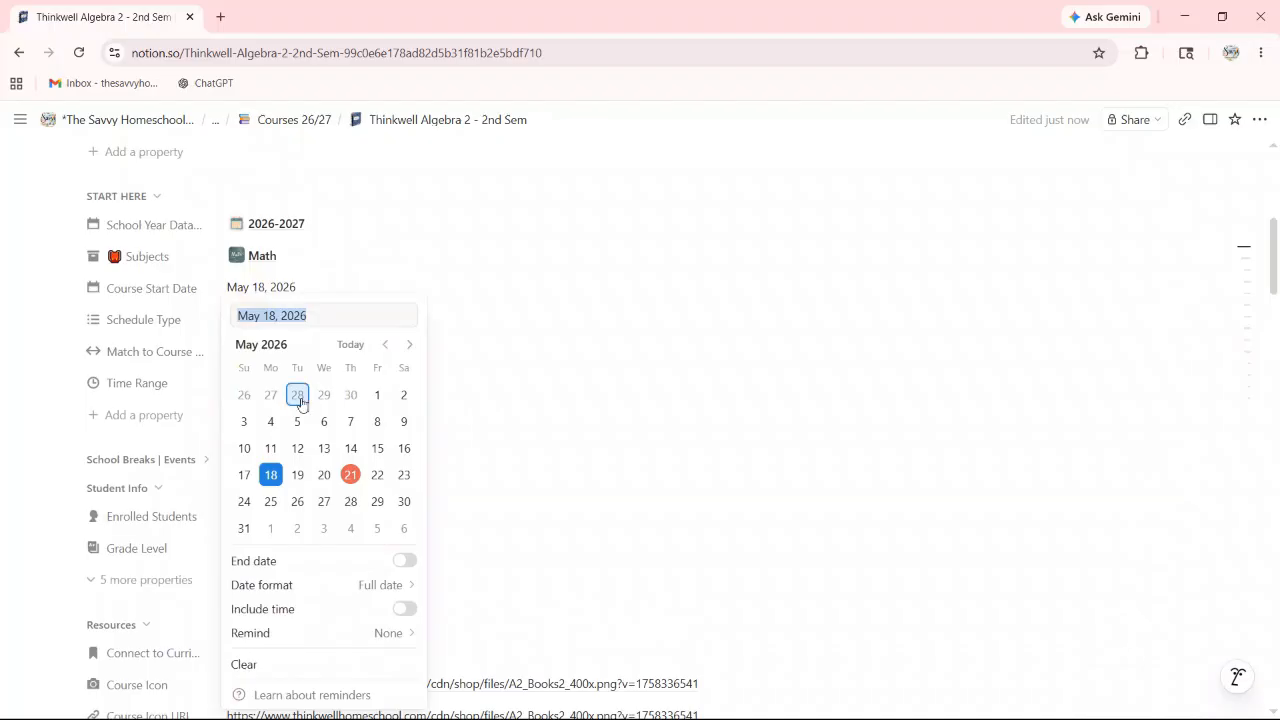
left_click(409, 345)
left_click(409, 345)
left_click(409, 345)
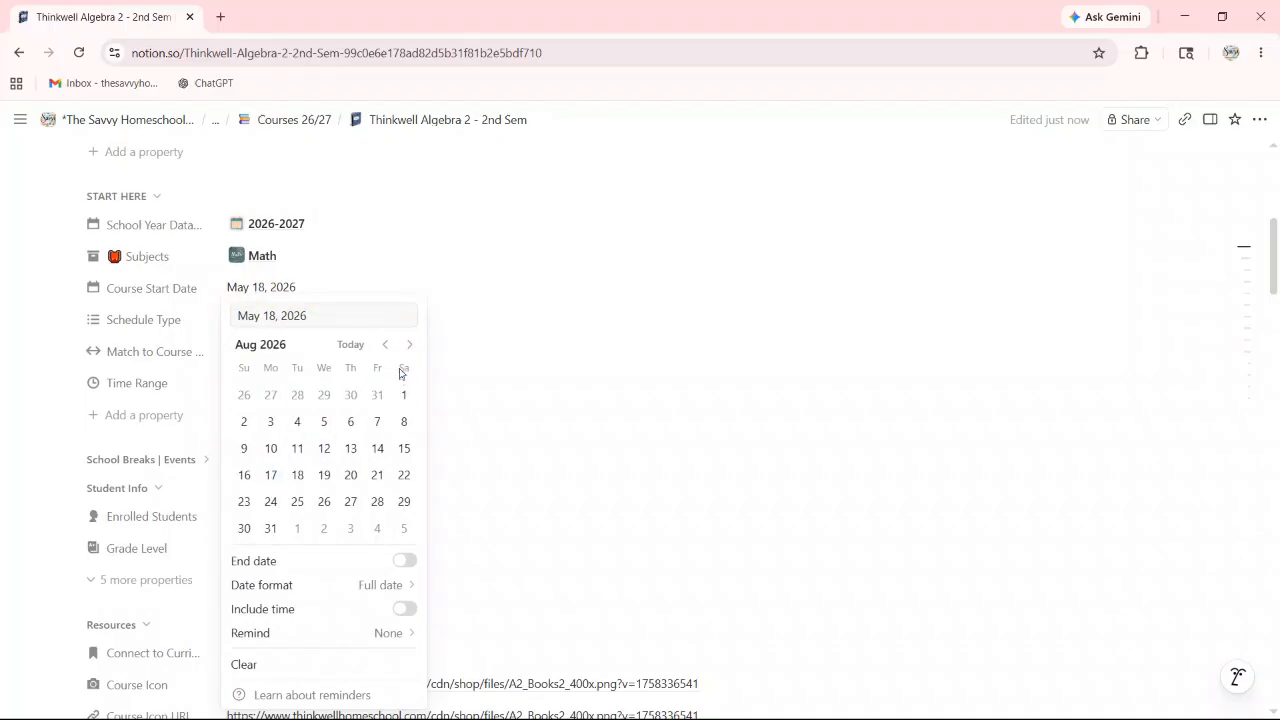
left_click(411, 345)
left_click(296, 422)
left_click(497, 262)
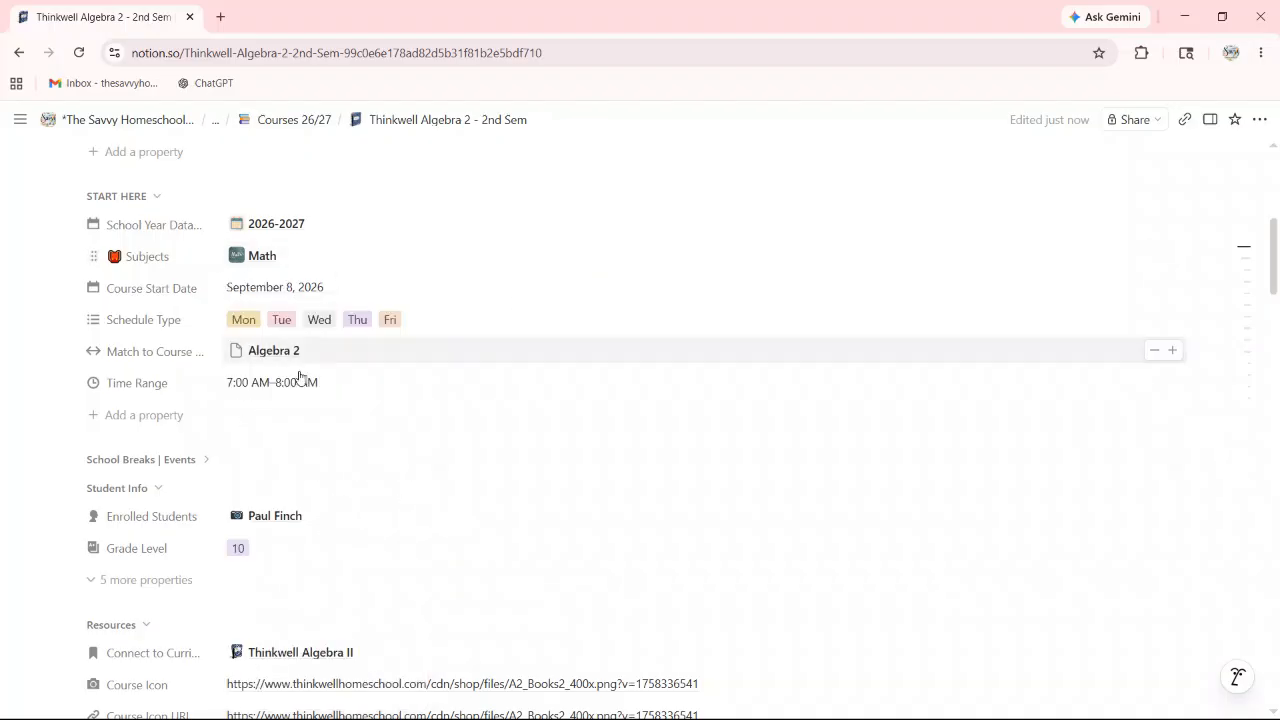
Step: Set Choose Semester to 2nd Semester
scroll(470, 391, "down", 5)
scroll(430, 397, "down", 5)
left_click(326, 390)
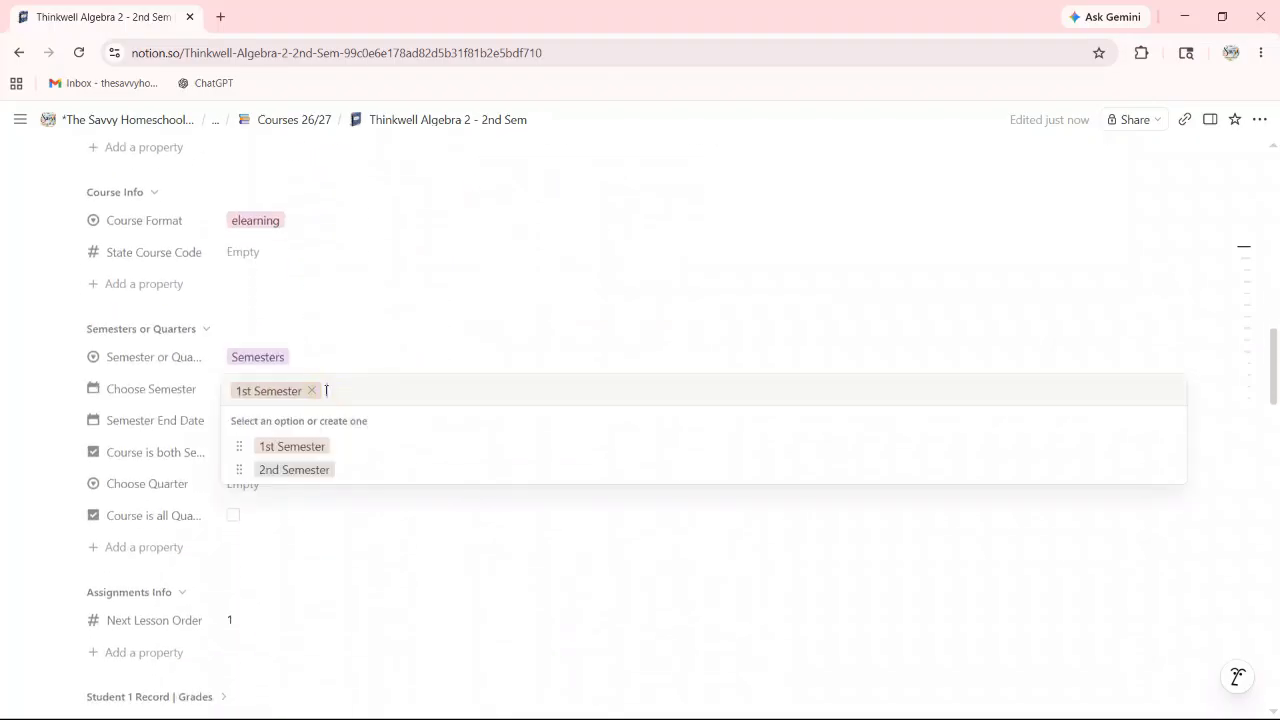
left_click(293, 469)
Step: Go to the Courses 26/27 course list through the breadcrumb
scroll(357, 291, "down", 1)
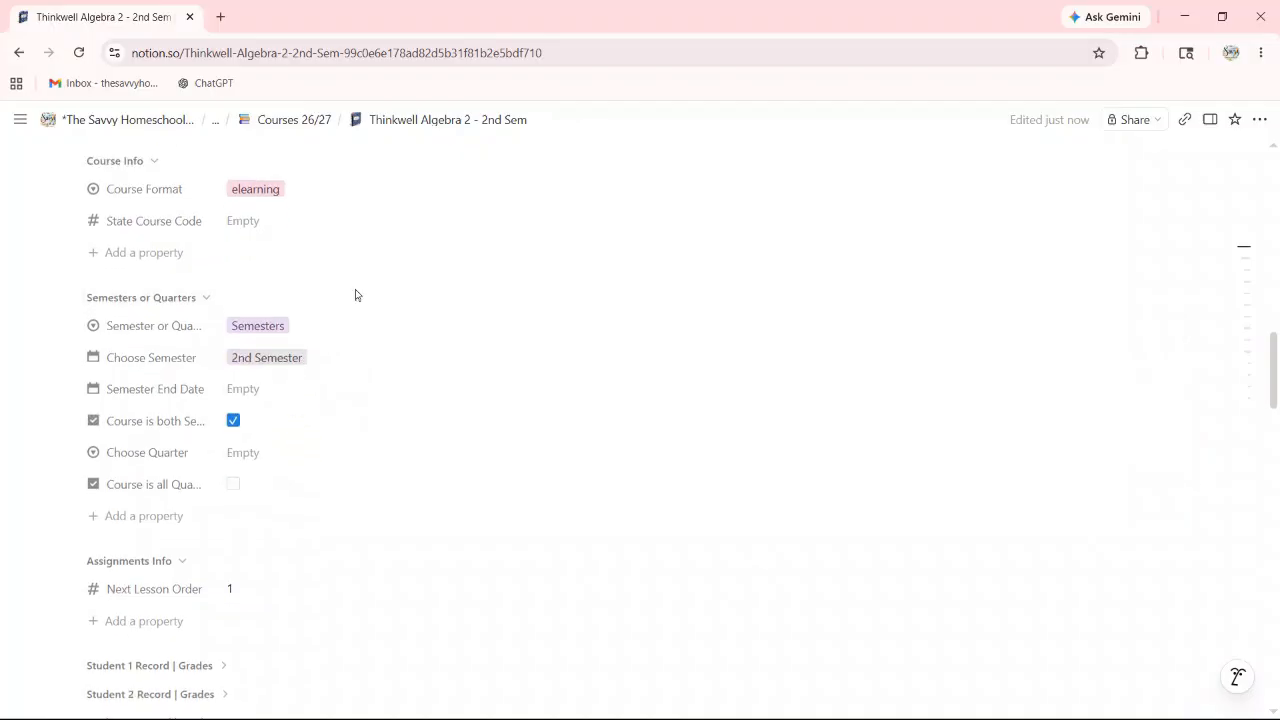
scroll(423, 400, "up", 1)
scroll(427, 396, "up", 8)
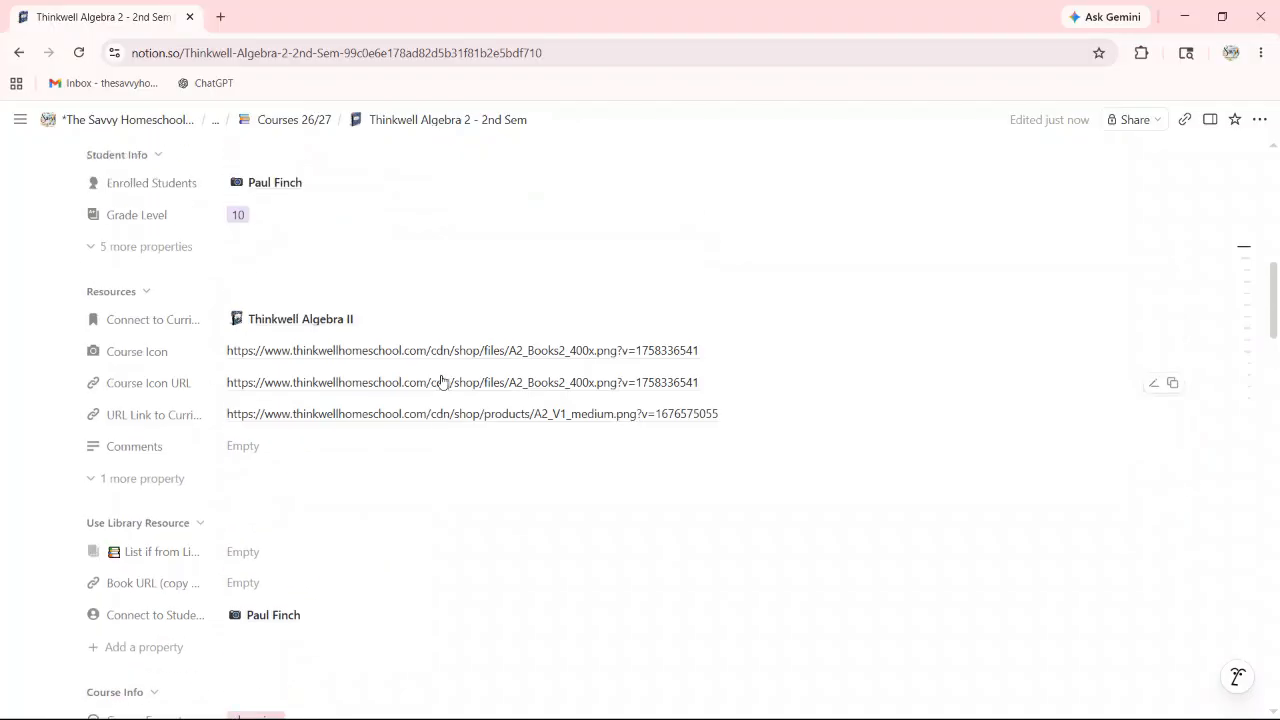
scroll(386, 260, "up", 6)
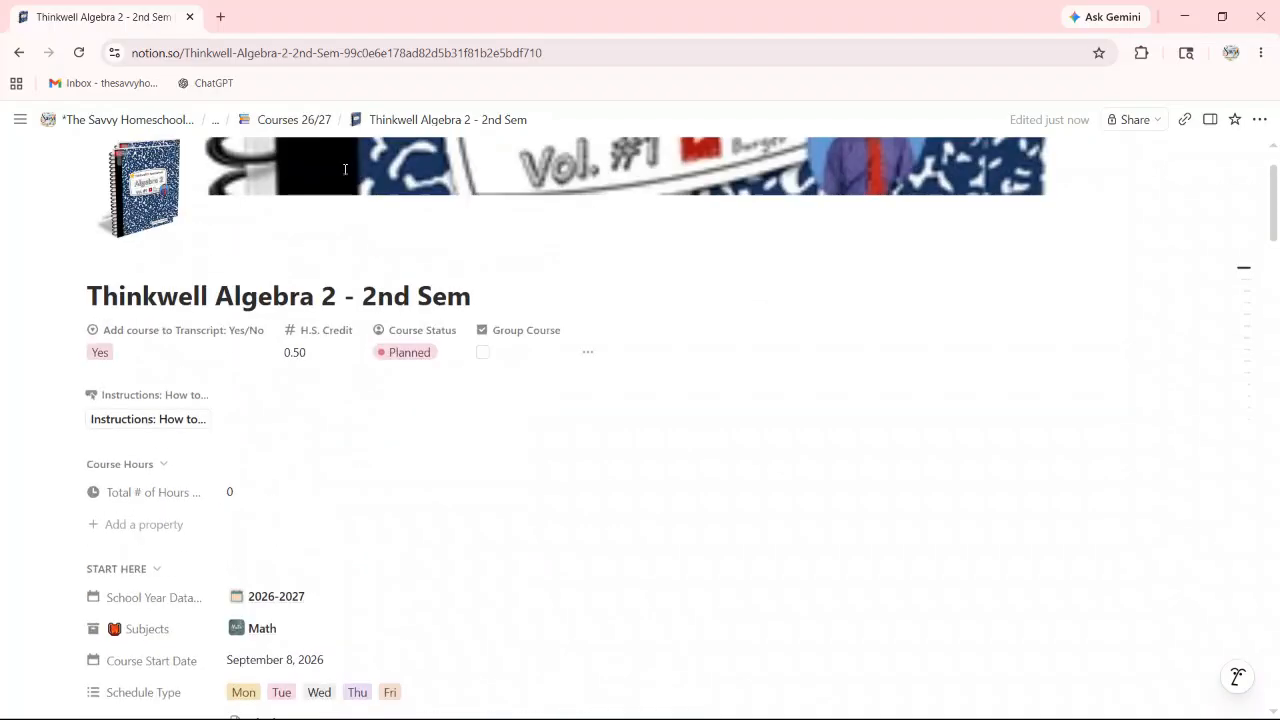
mouse_move(299, 121)
mouse_move(349, 147)
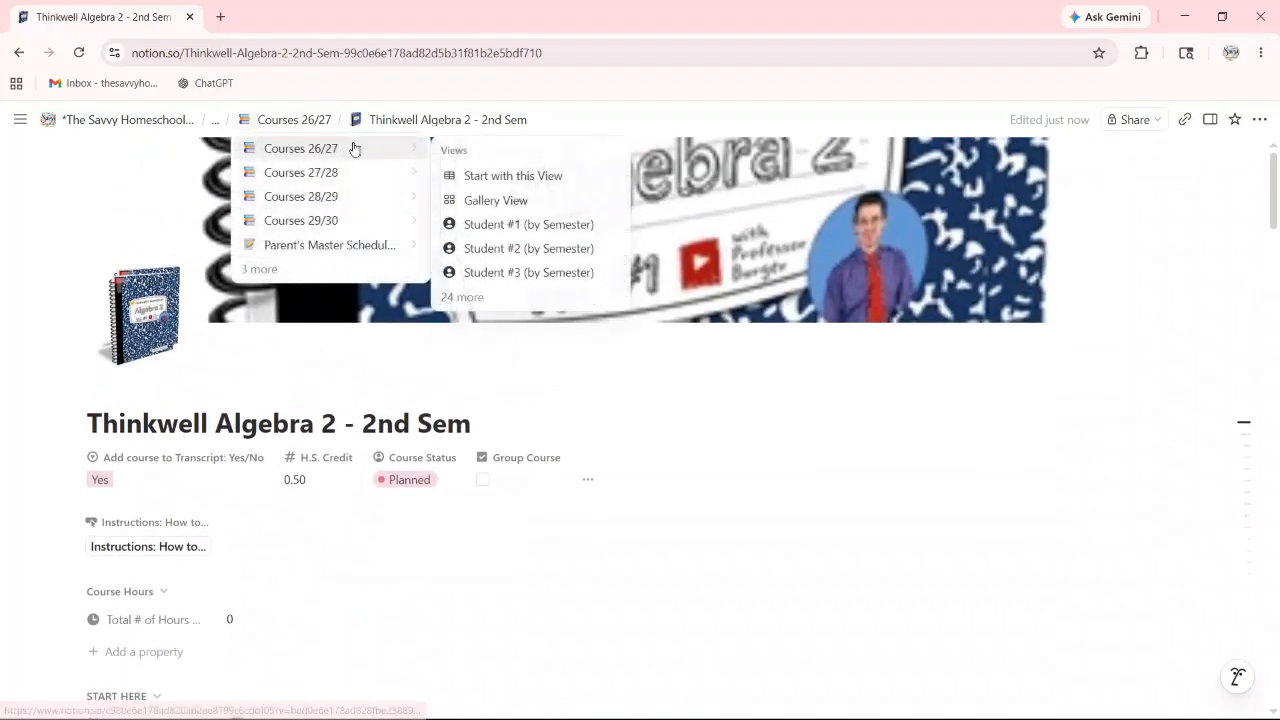
left_click(507, 177)
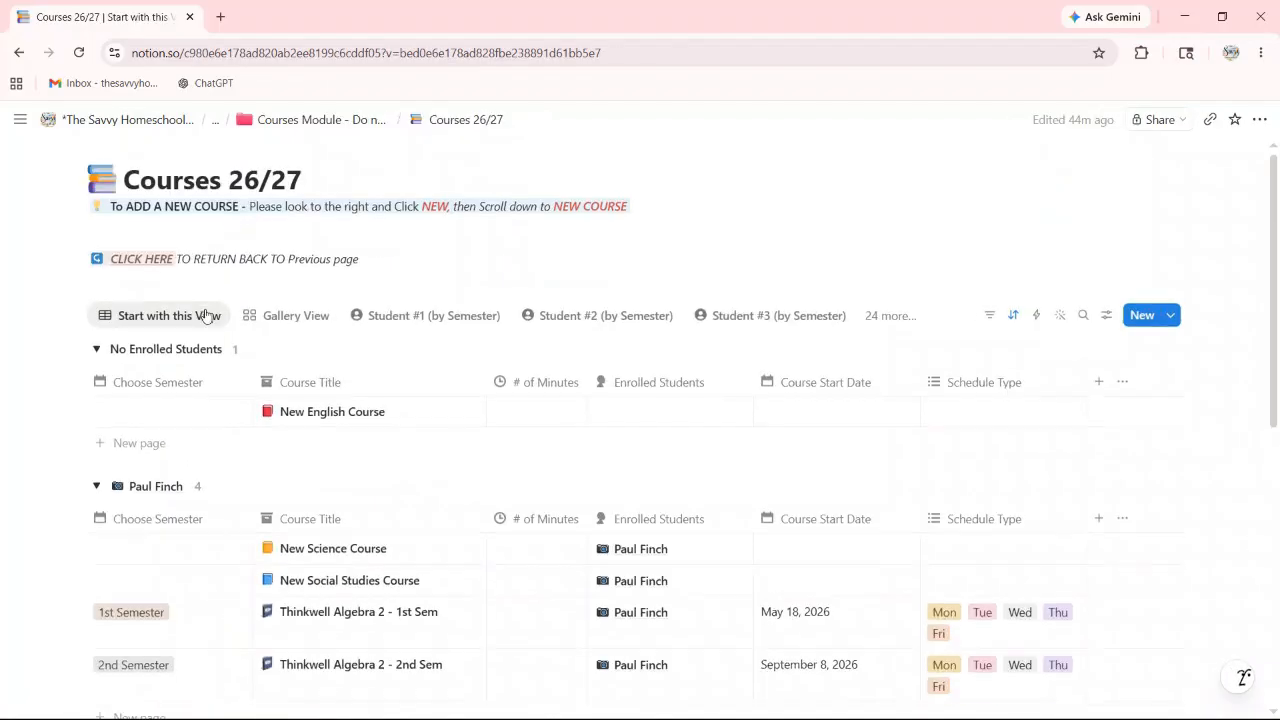
Step: Open the Choose Courses 26/27 page and switch its database to Course Summary View
scroll(223, 323, "down", 3)
scroll(252, 227, "up", 2)
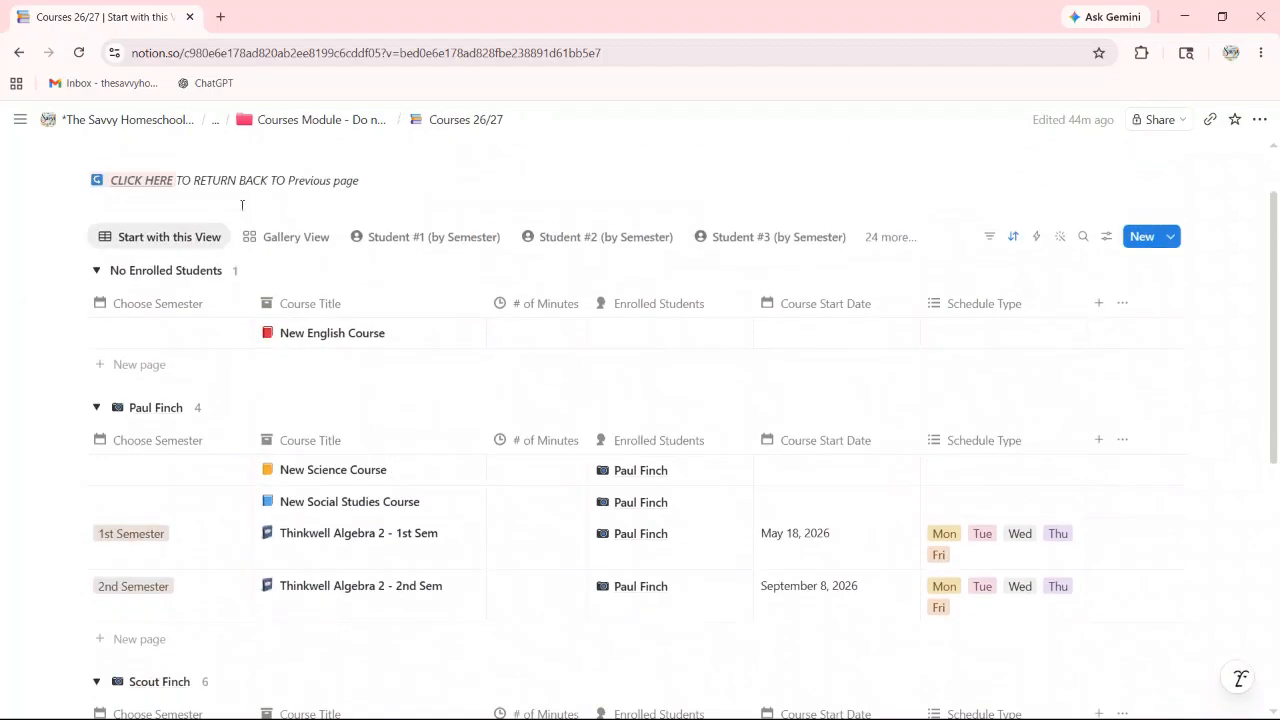
left_click(150, 182)
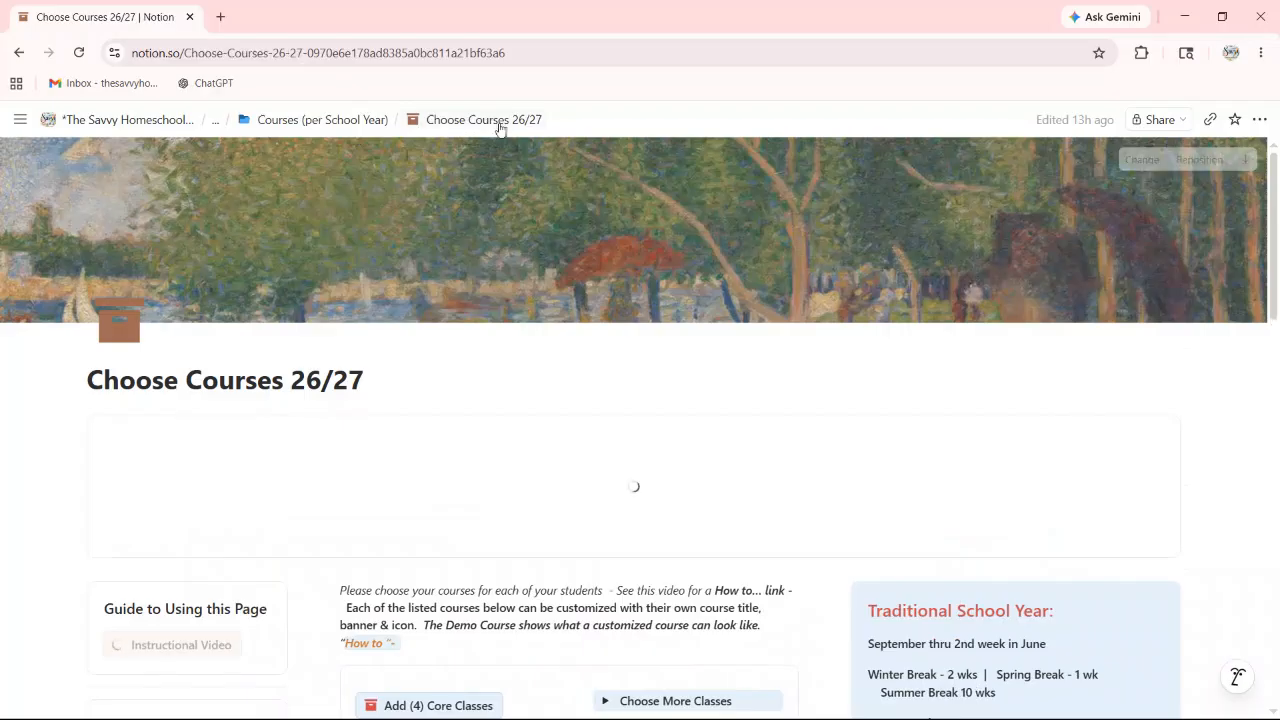
scroll(537, 380, "down", 5)
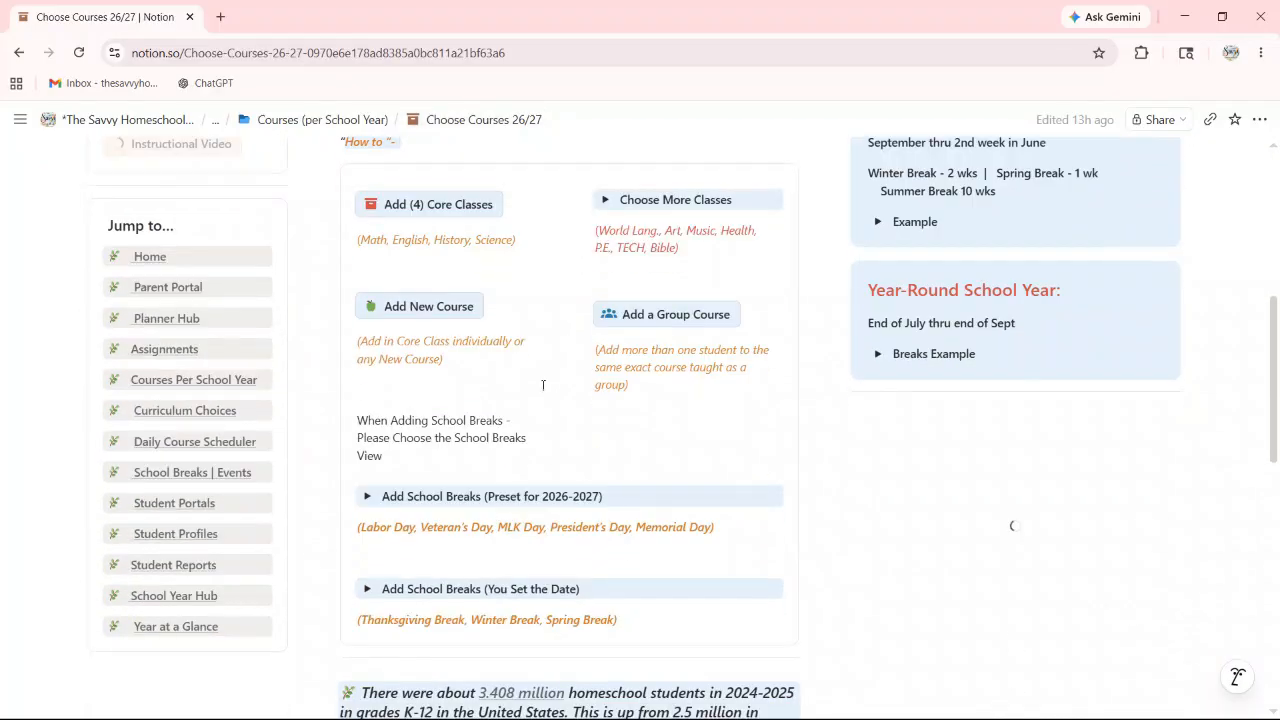
scroll(543, 385, "down", 8)
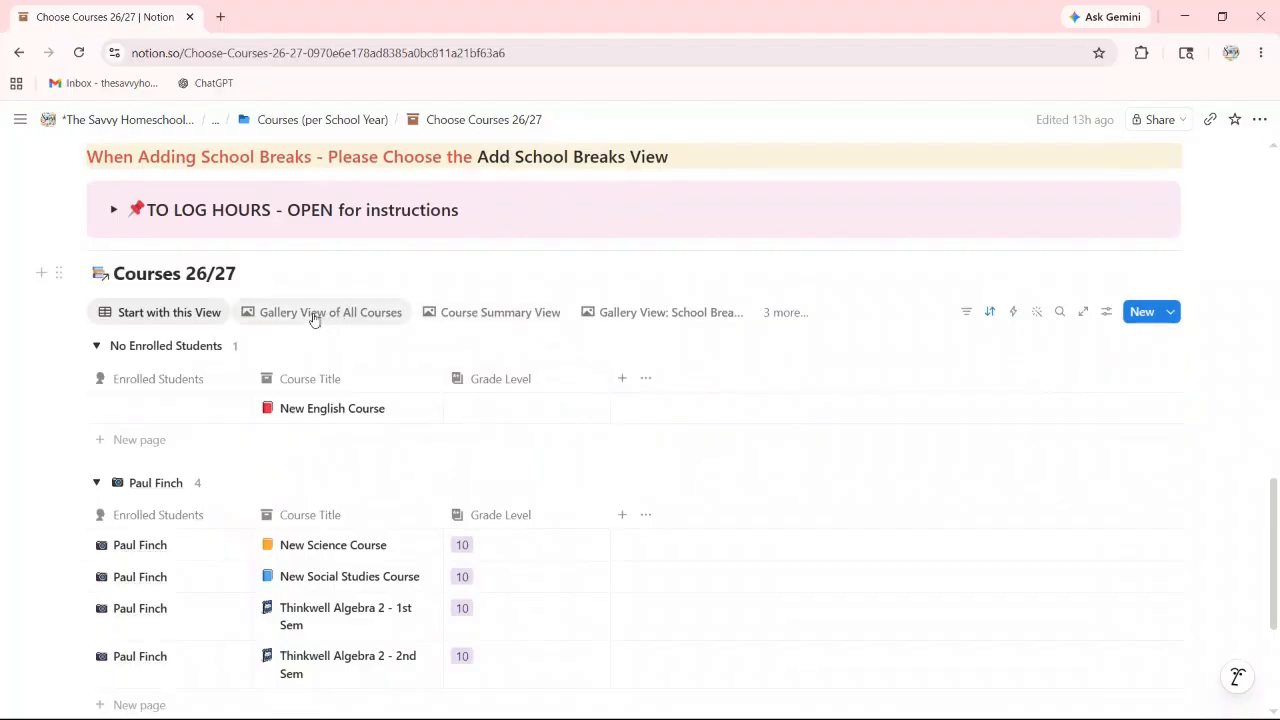
left_click(479, 316)
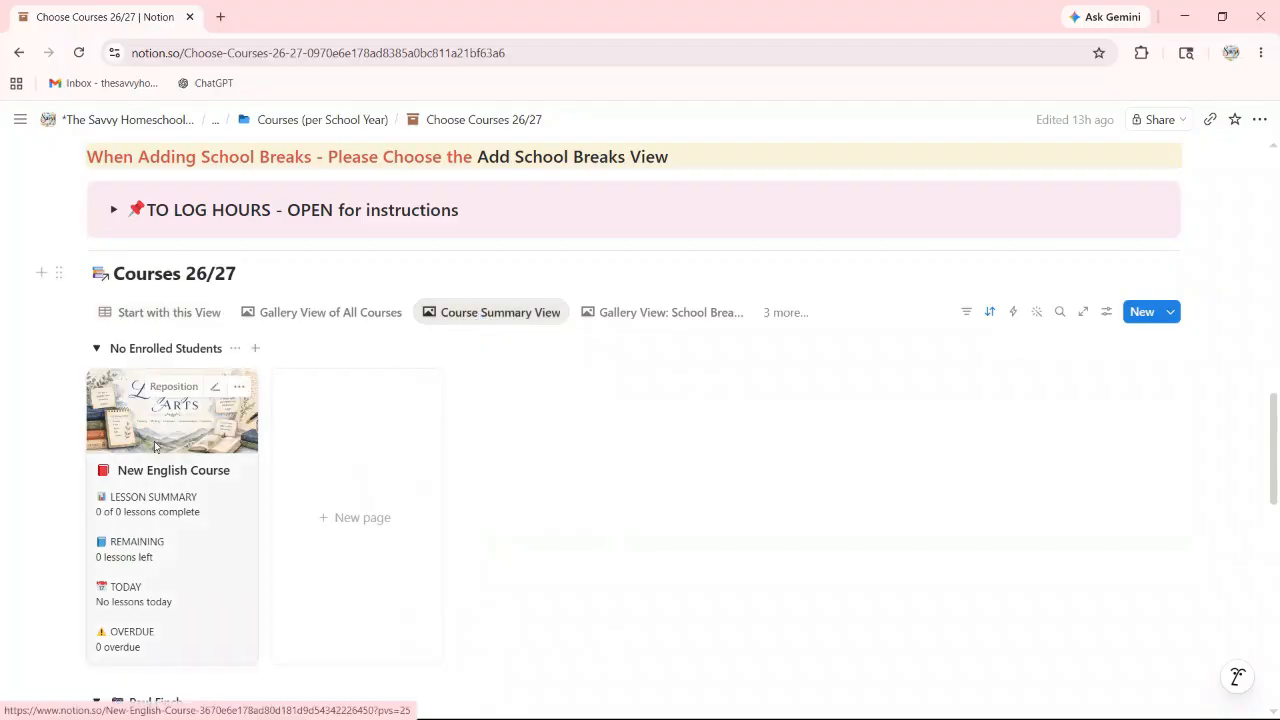
scroll(155, 444, "down", 1)
scroll(155, 444, "down", 3)
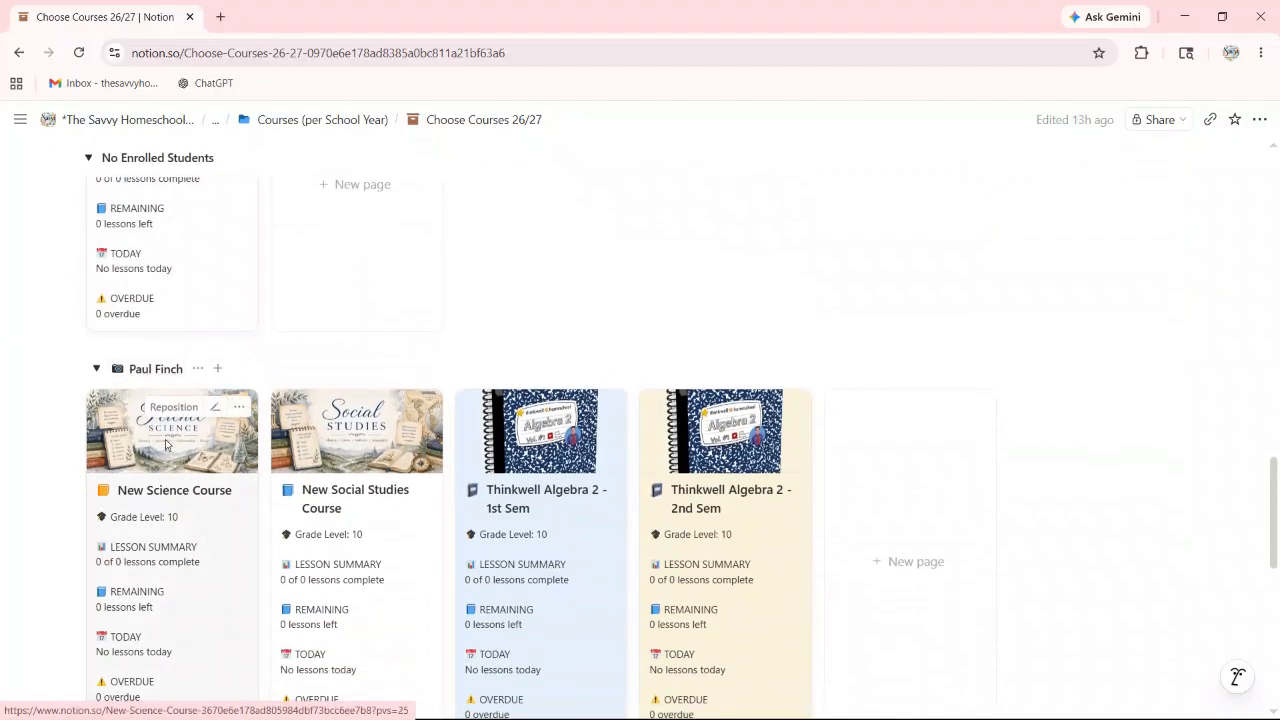
scroll(230, 473, "down", 2)
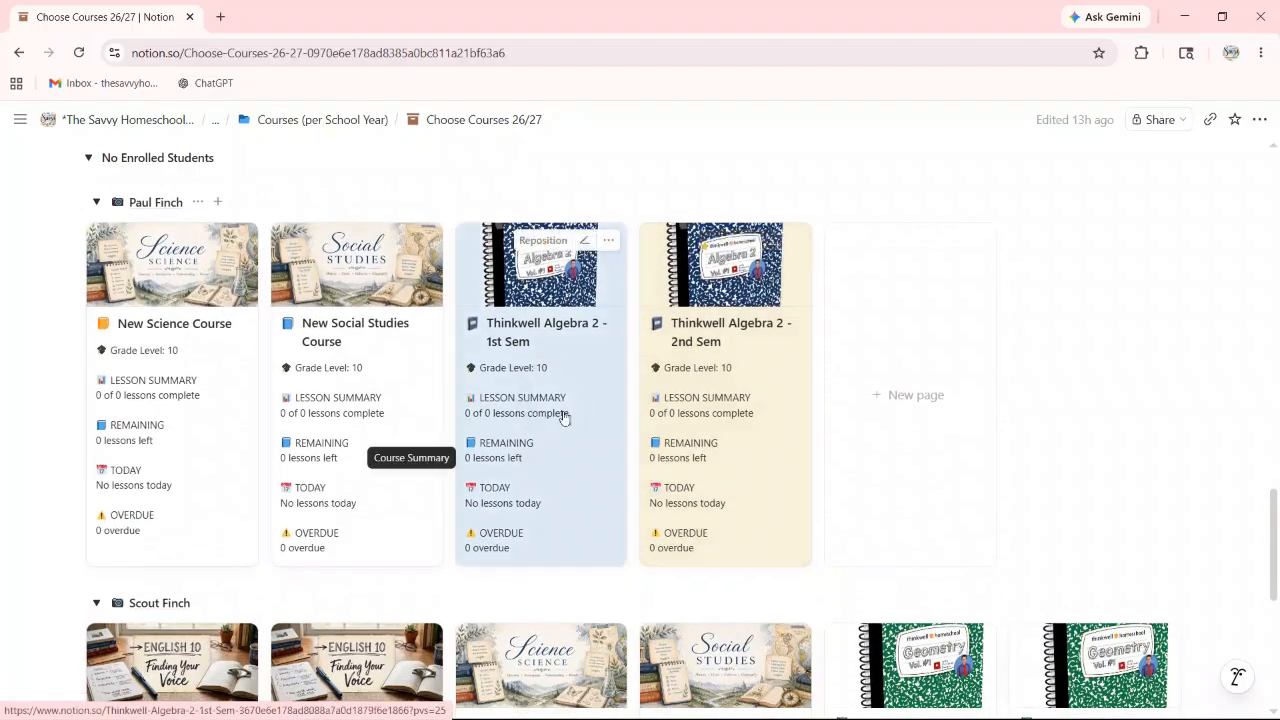
scroll(563, 417, "up", 1)
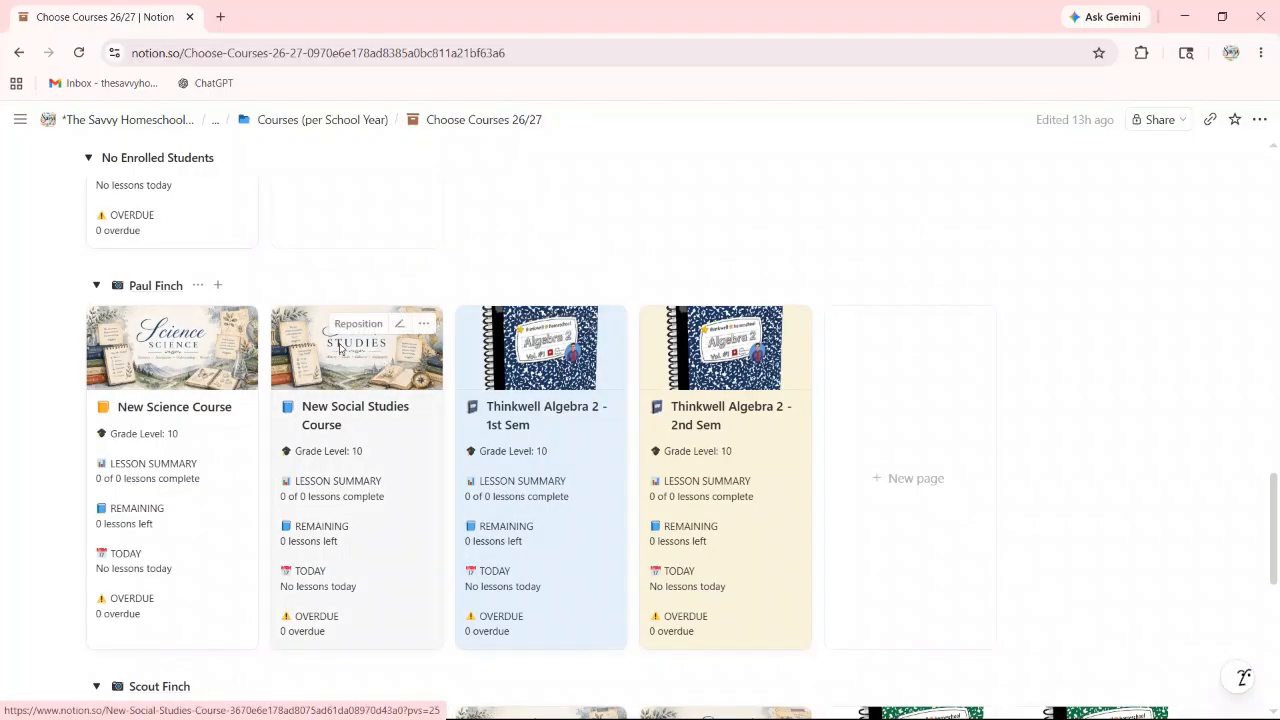
scroll(396, 358, "up", 5)
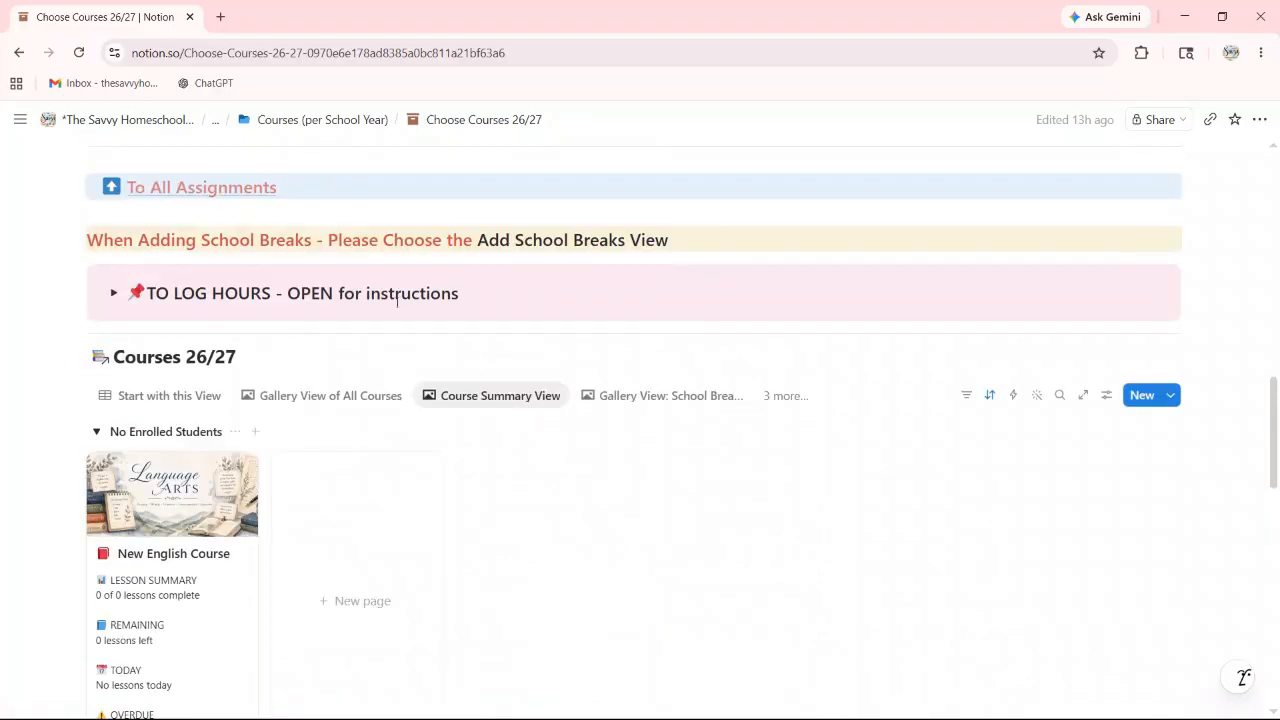
scroll(400, 440, "down", 5)
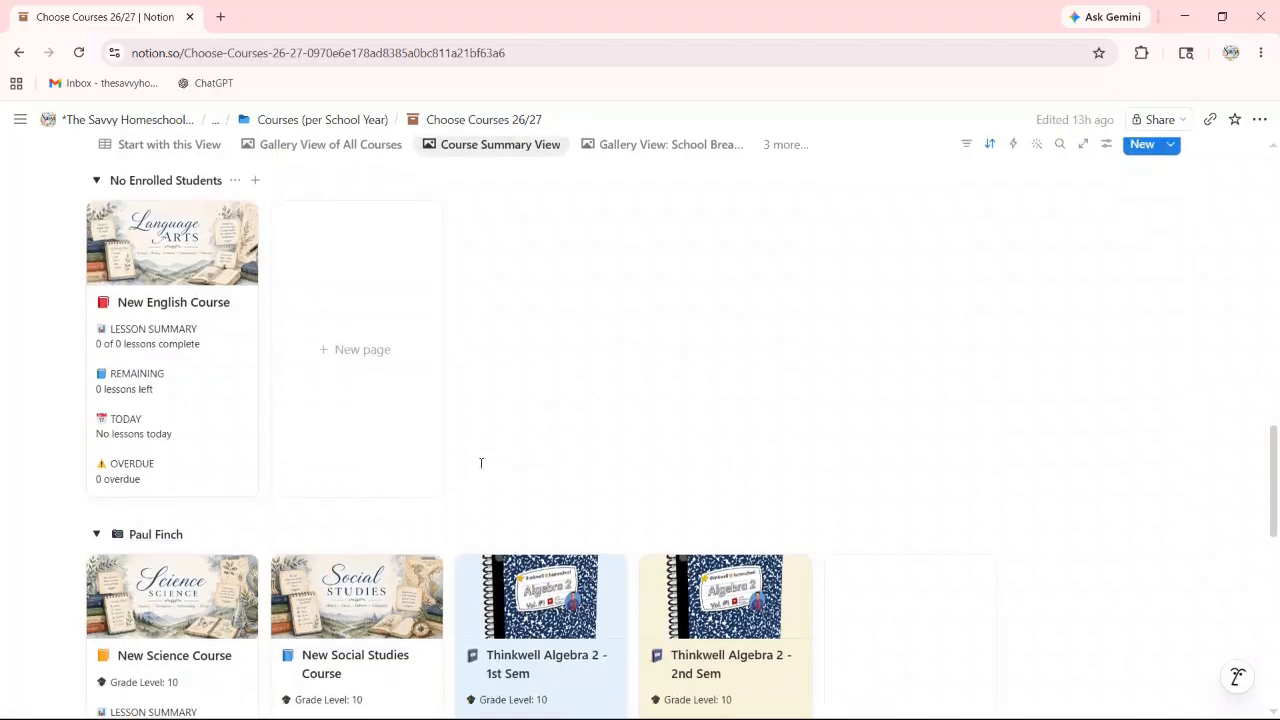
left_click(545, 383)
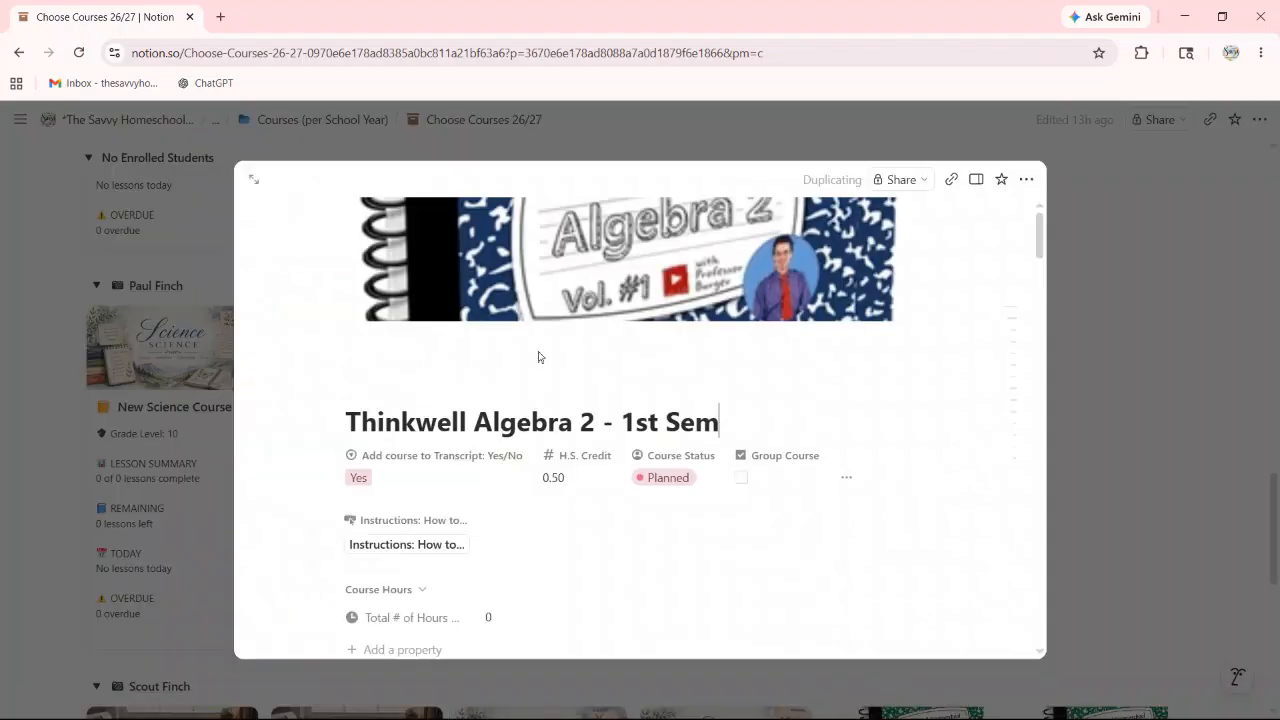
Step: Expand the Thinkwell Algebra 2 - 1st Sem preview to full page and find its Assignments 26/27 table
left_click(253, 177)
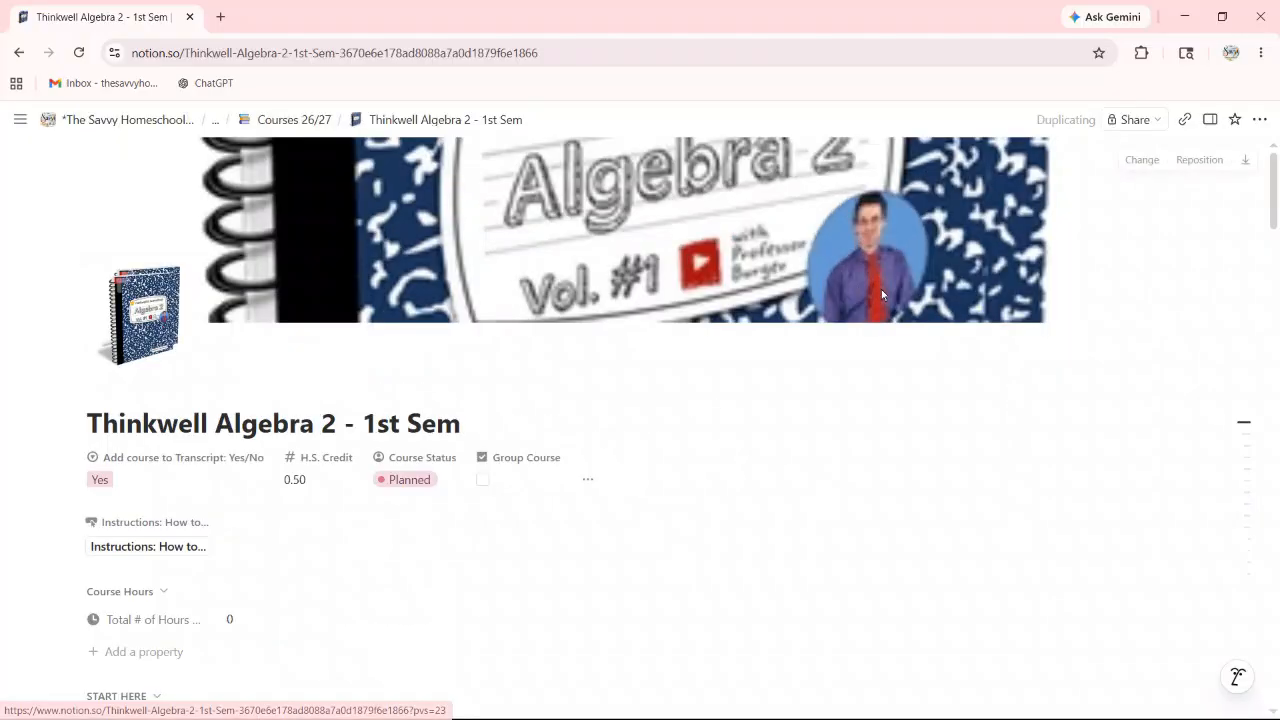
scroll(862, 352, "down", 3)
scroll(862, 352, "down", 10)
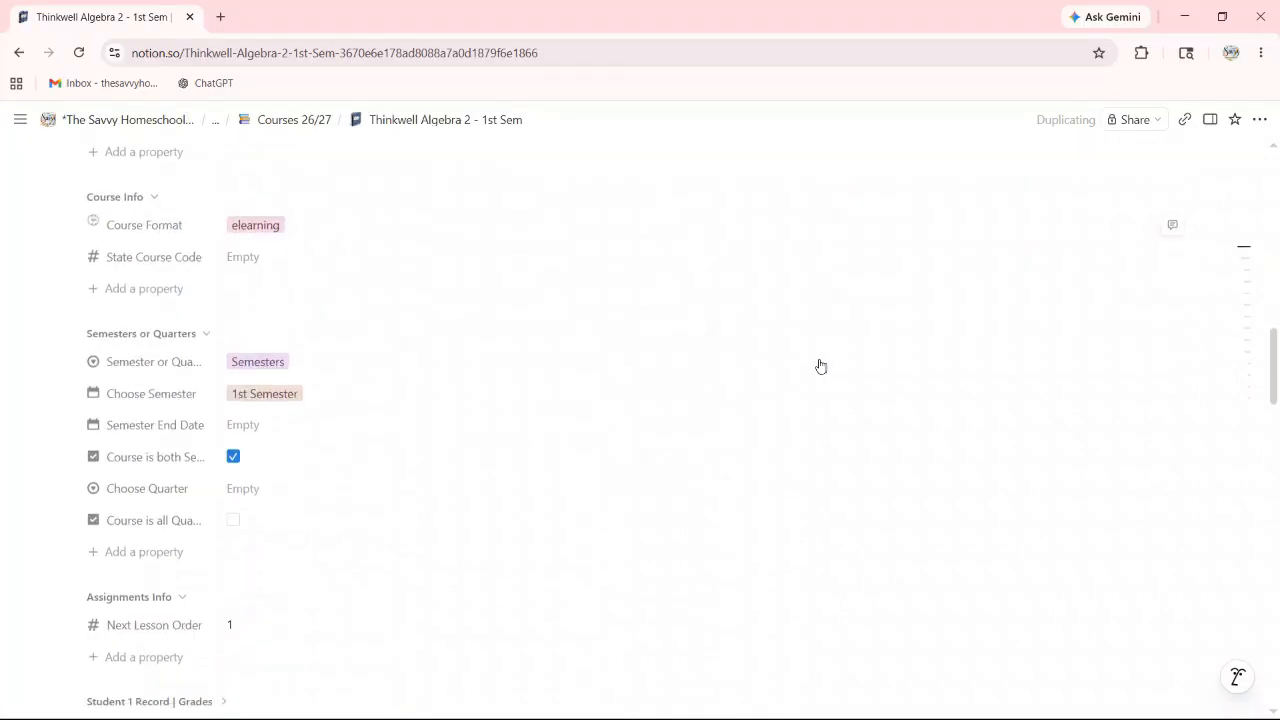
scroll(820, 367, "down", 12)
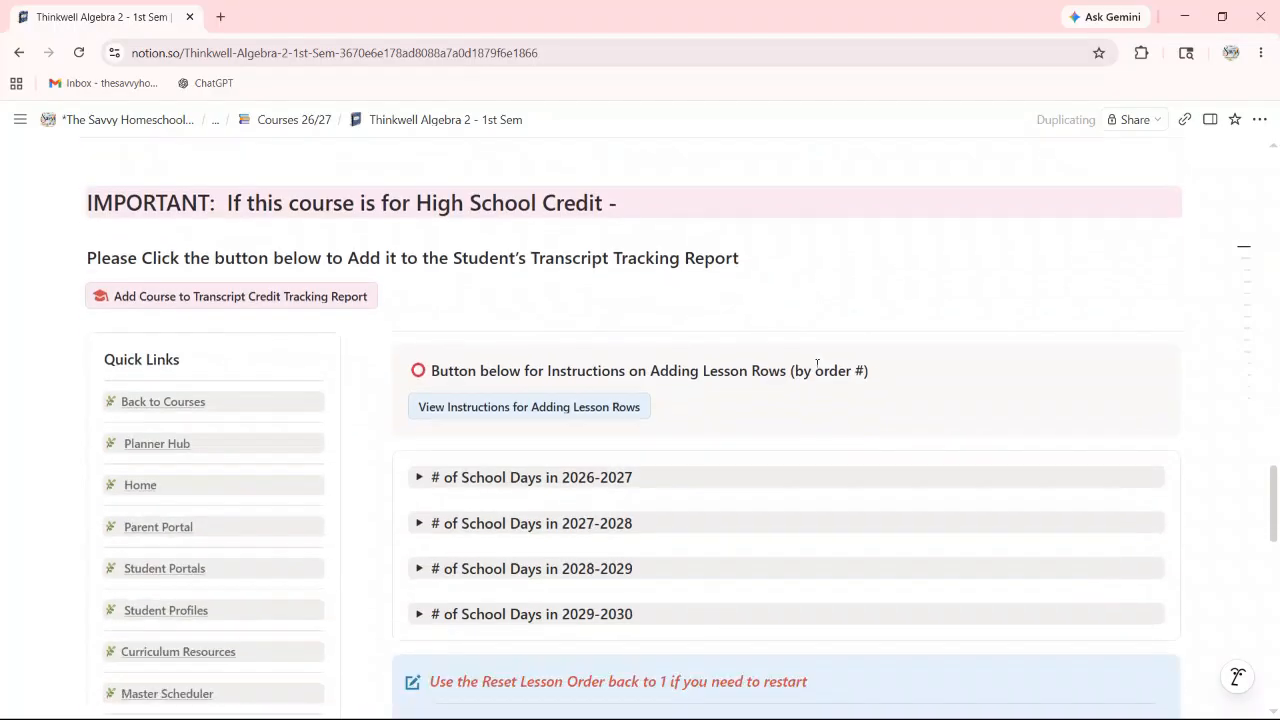
scroll(813, 373, "down", 7)
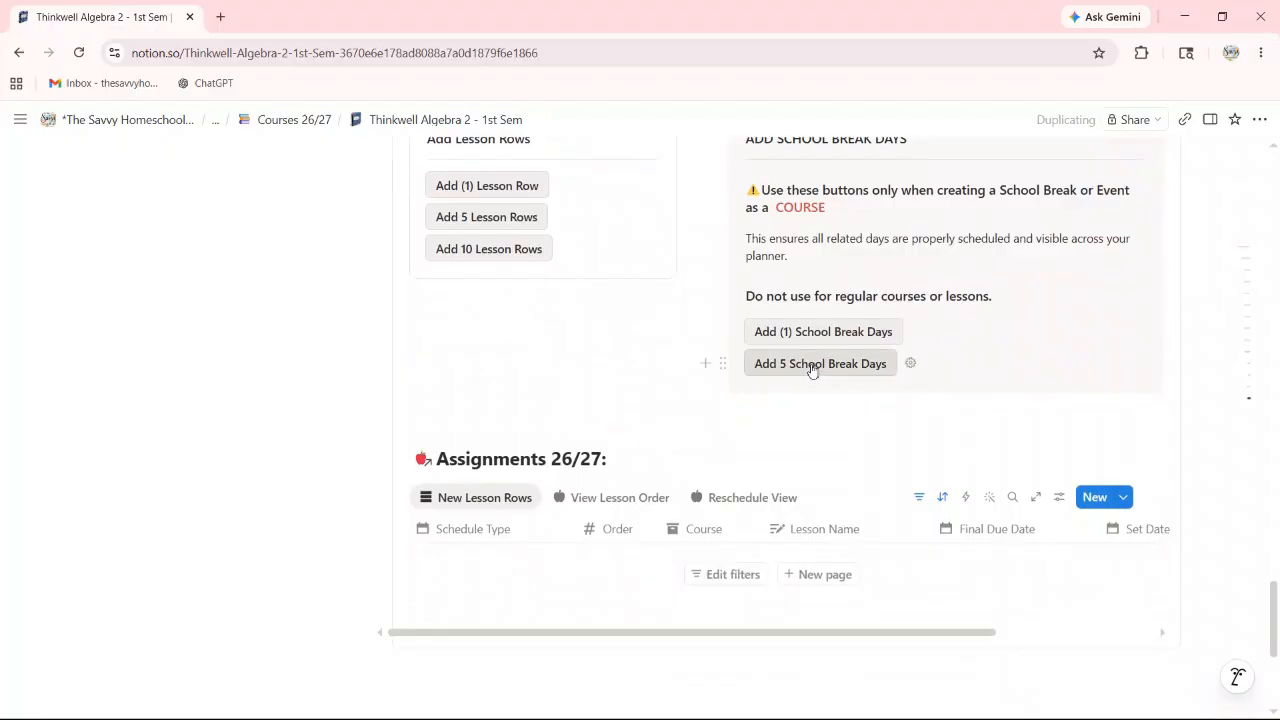
scroll(727, 249, "up", 1)
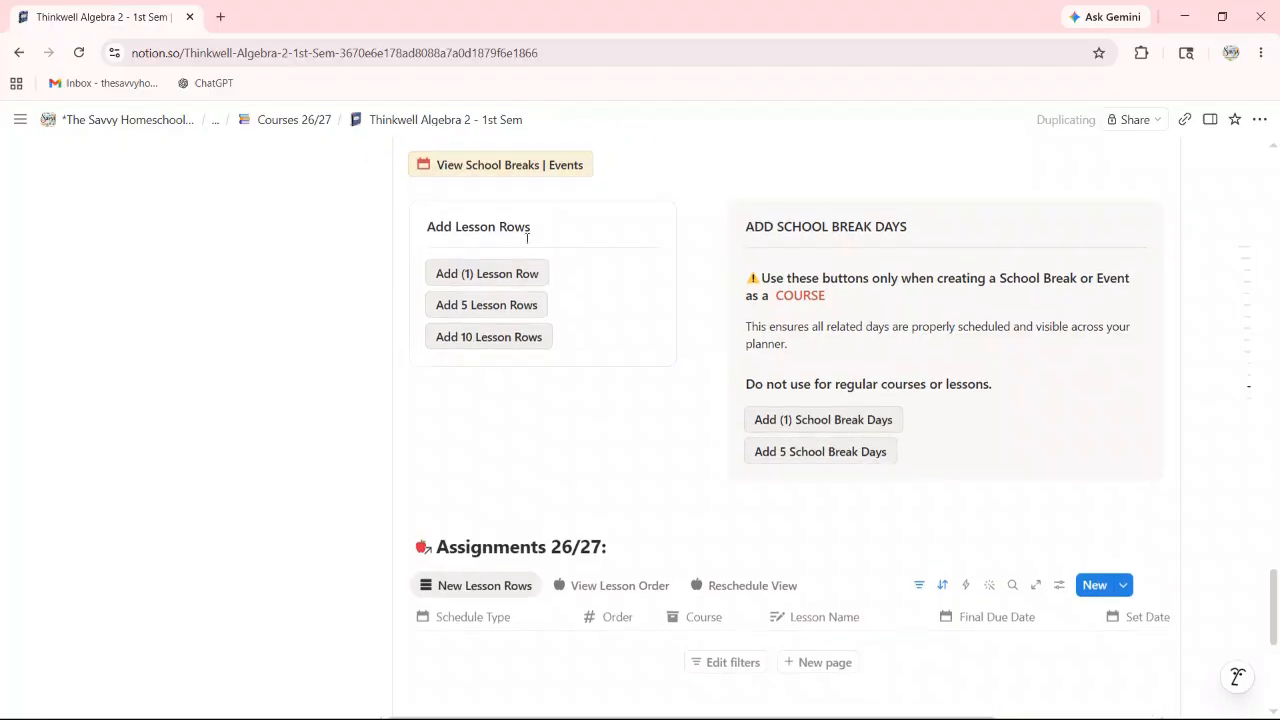
scroll(540, 260, "up", 1)
scroll(481, 265, "down", 2)
Step: Add ten lesson rows to the Assignments 26/27 table
left_click(478, 263)
scroll(600, 350, "down", 4)
scroll(691, 347, "down", 3)
scroll(965, 470, "up", 5)
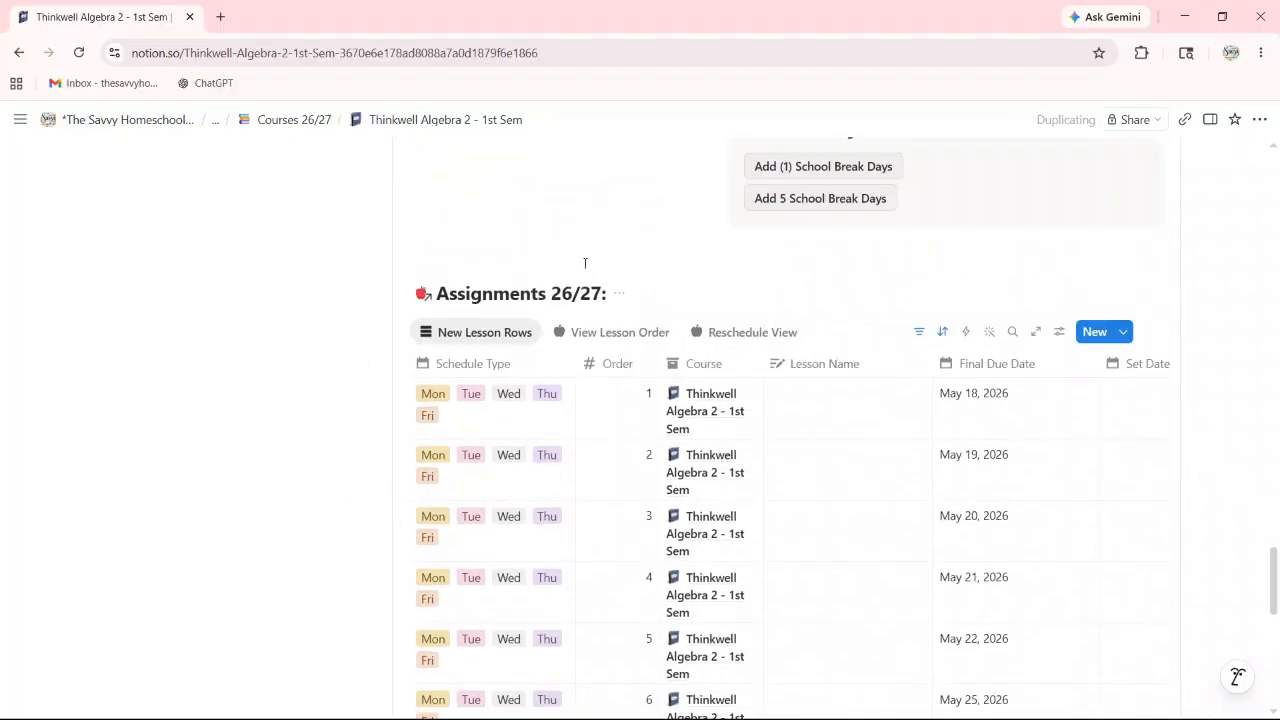
scroll(588, 263, "up", 3)
Step: Add one more lesson row, making 11 rows due May 18 through June 1, 2026
left_click(483, 276)
scroll(665, 439, "down", 1)
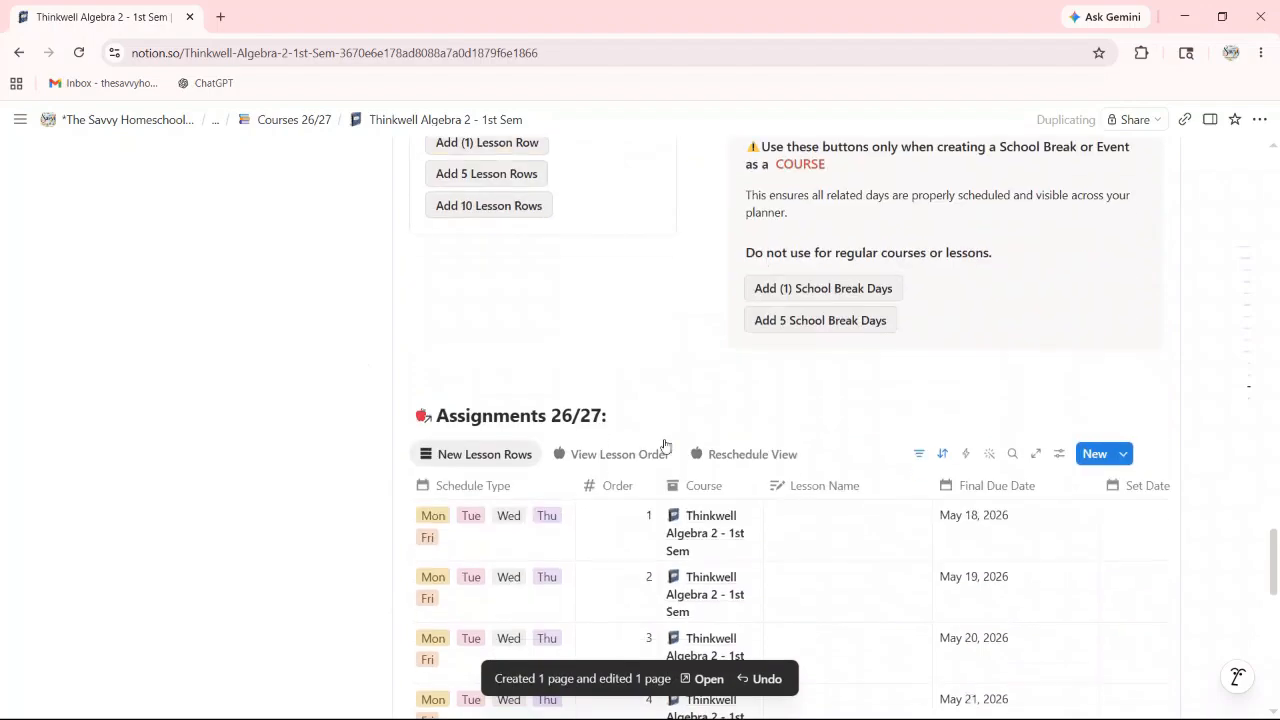
scroll(665, 439, "down", 7)
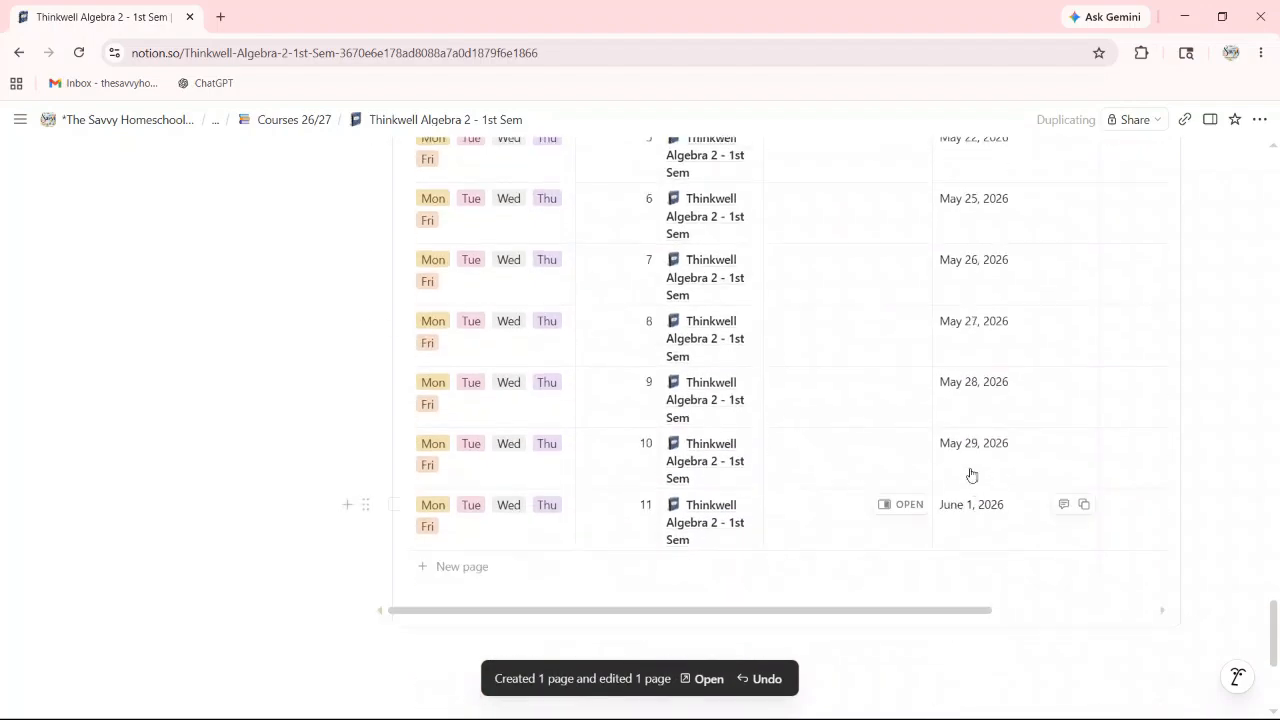
scroll(951, 500, "up", 7)
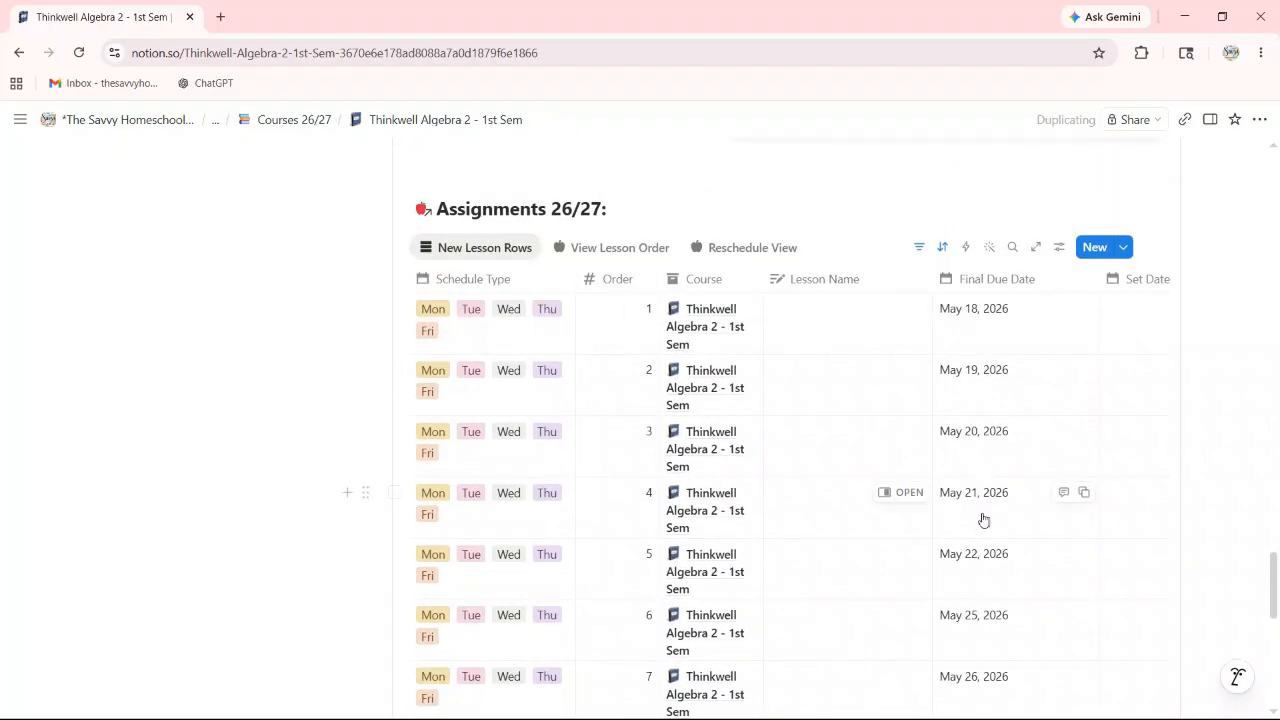
scroll(983, 495, "down", 5)
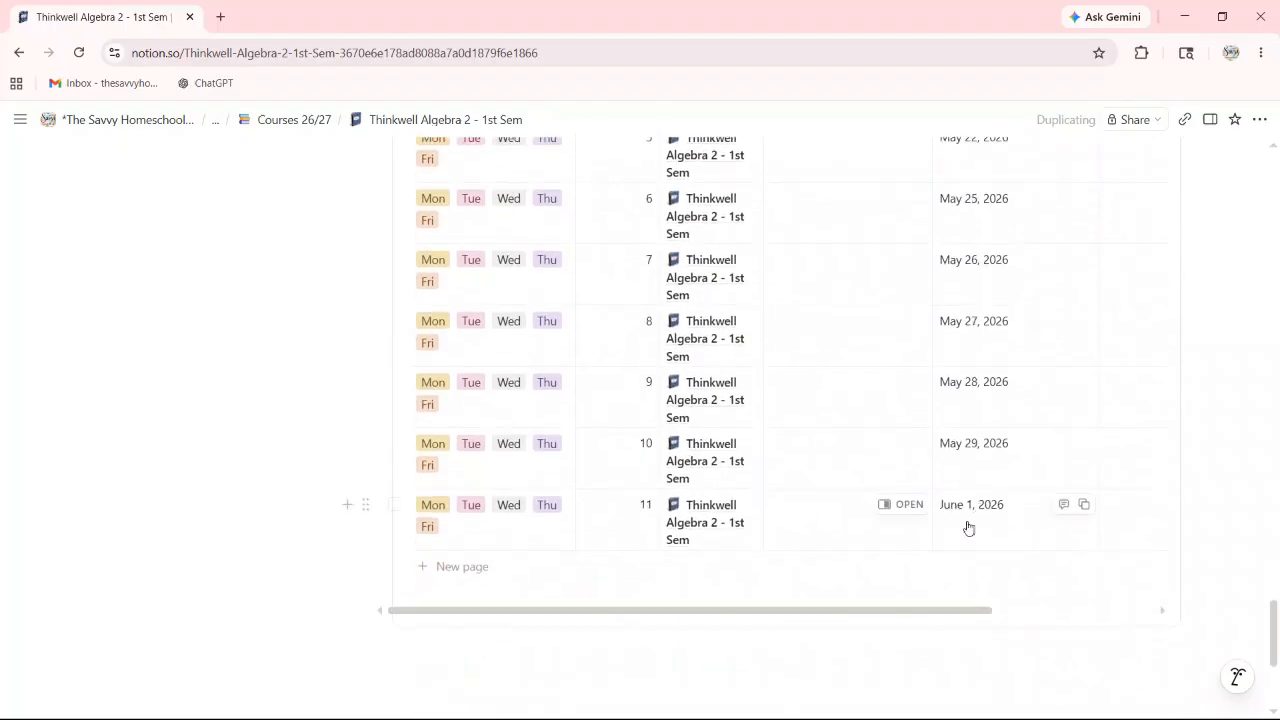
Step: Review the eleven lesson rows in the Assignments 26/27 table
left_click_drag(907, 614, 729, 591)
scroll(643, 486, "up", 2)
scroll(642, 445, "up", 2)
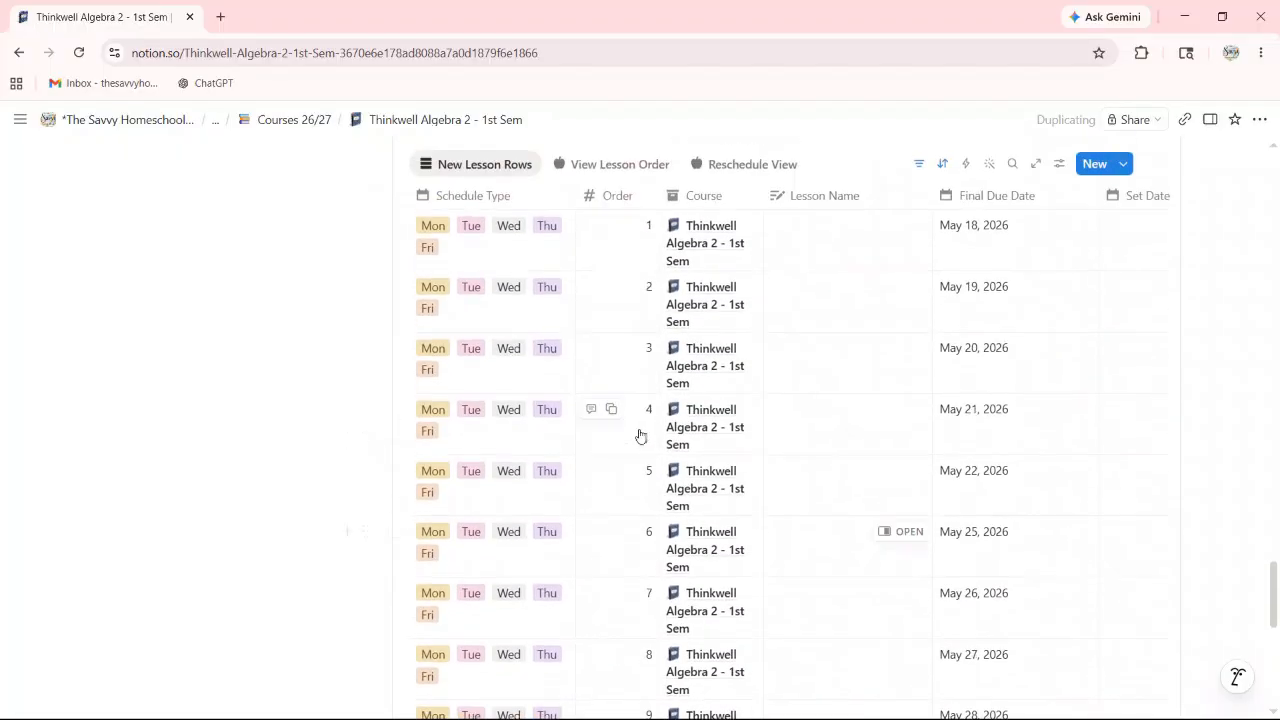
scroll(507, 220, "up", 2)
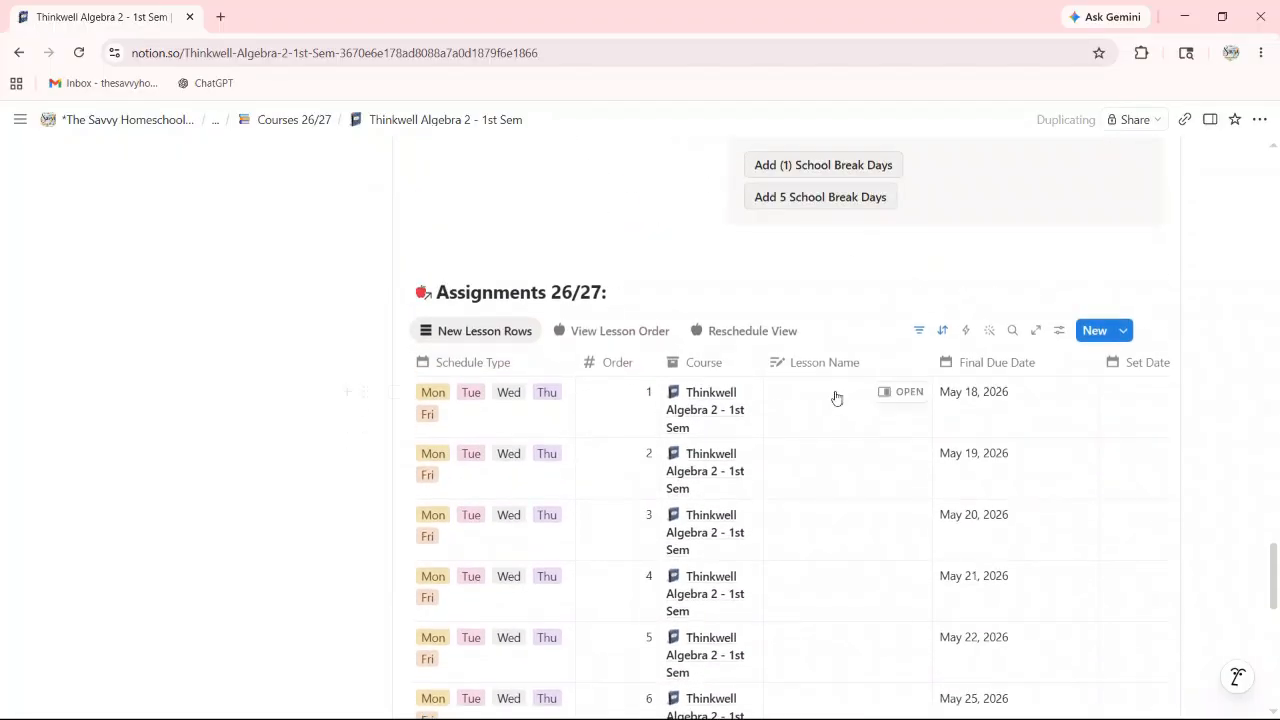
scroll(825, 415, "up", 1)
scroll(811, 434, "down", 3)
scroll(744, 443, "down", 5)
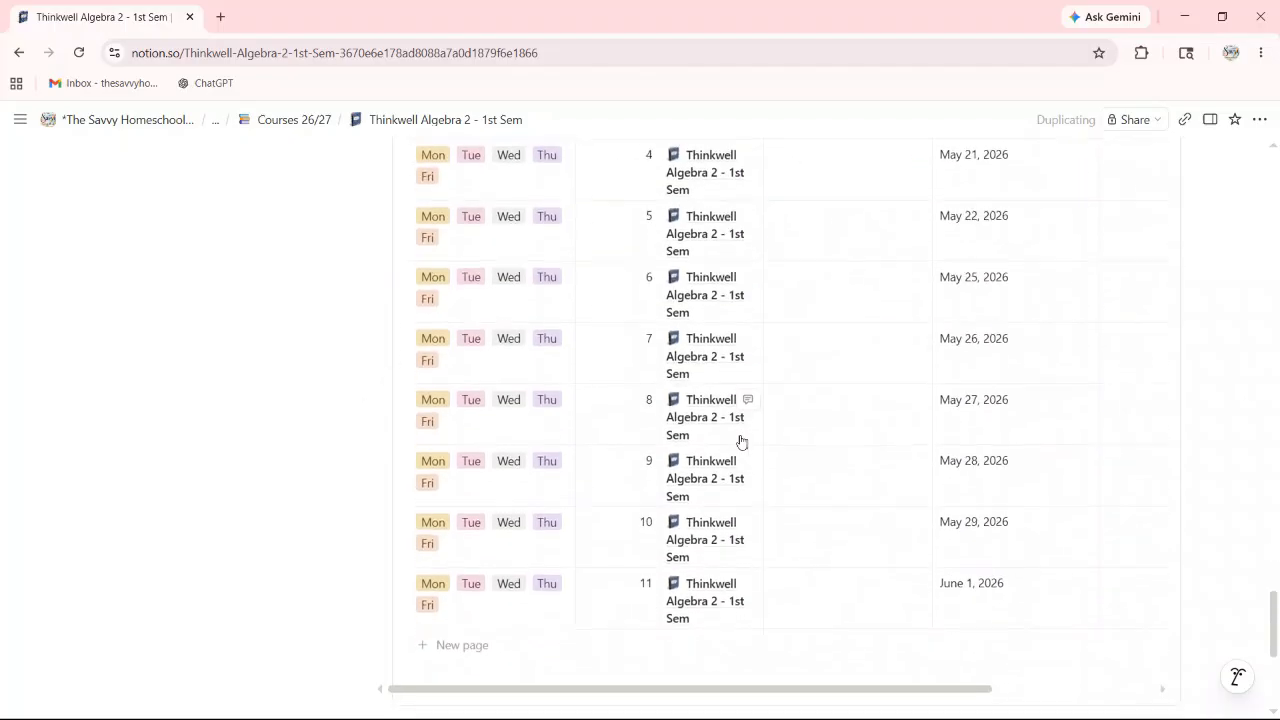
scroll(820, 434, "up", 3)
scroll(840, 429, "up", 2)
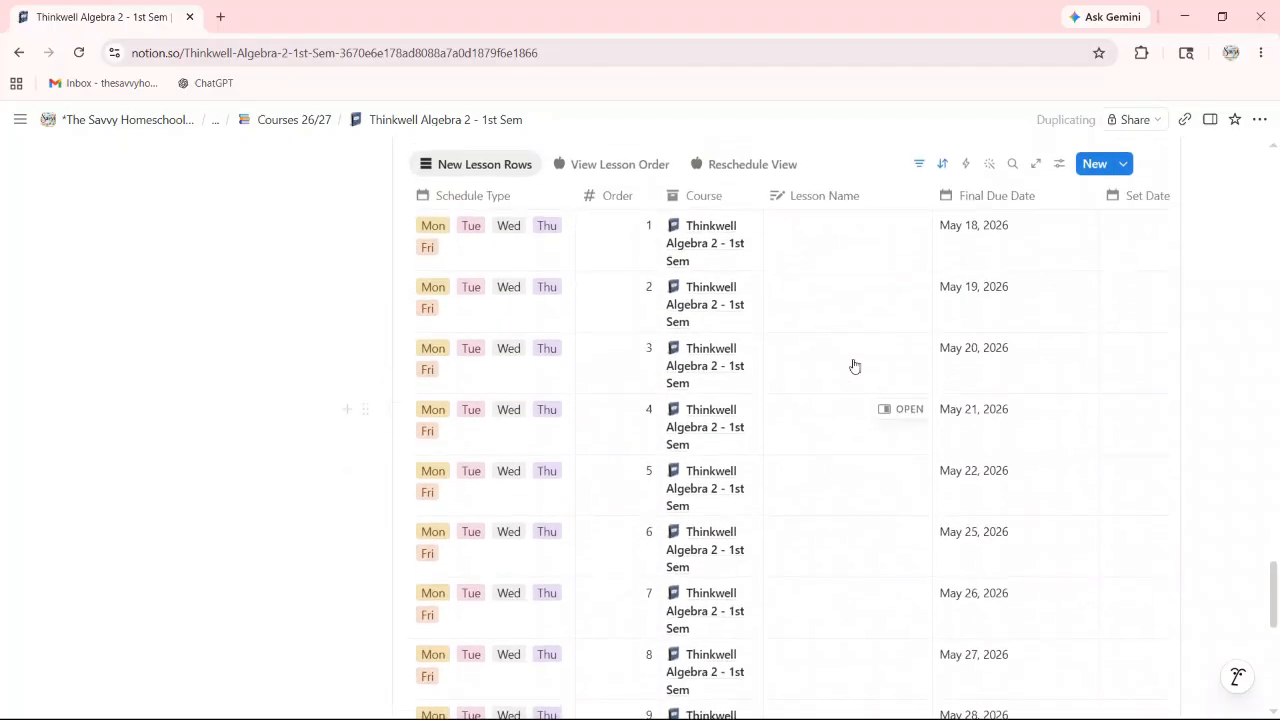
scroll(600, 251, "up", 2)
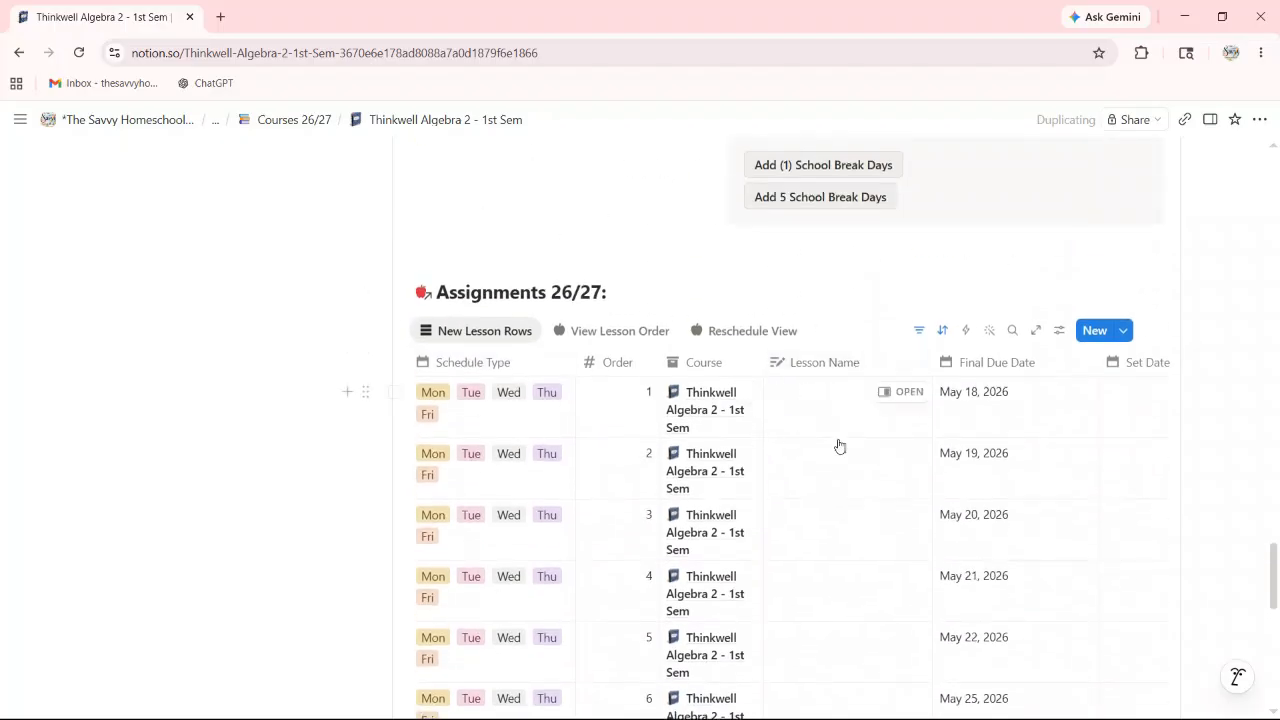
scroll(600, 266, "up", 3)
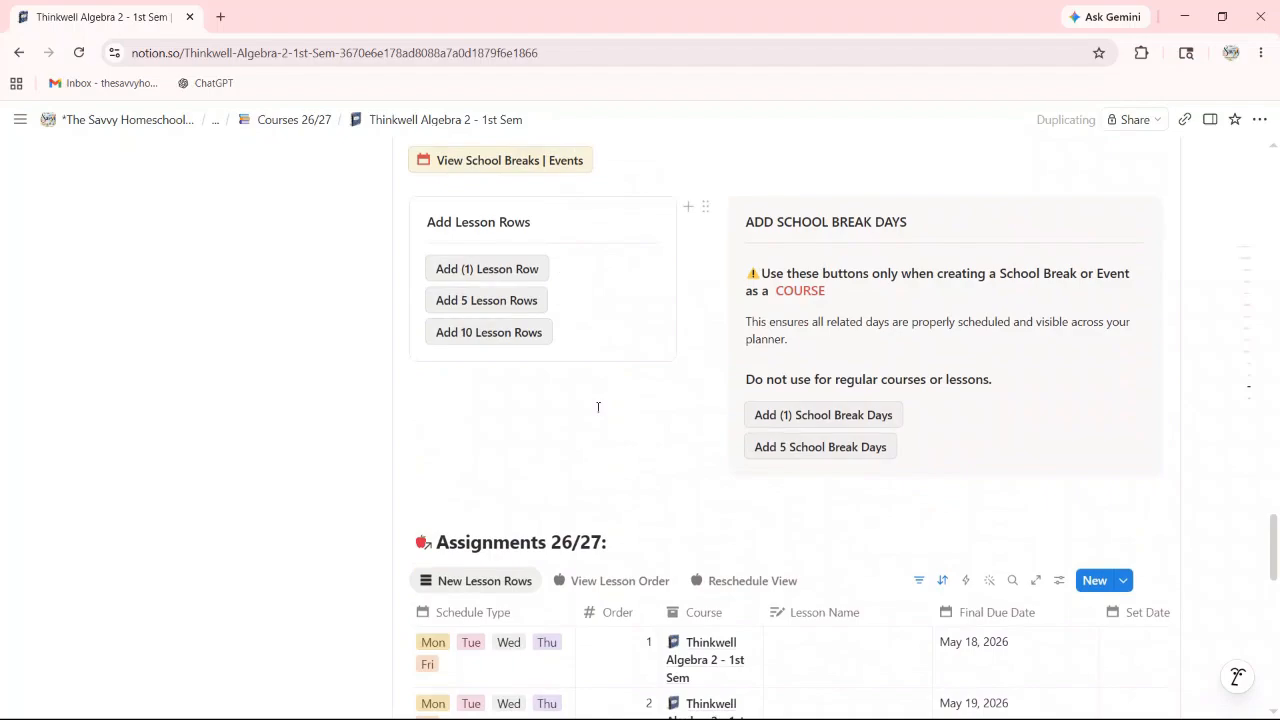
scroll(737, 574, "down", 5)
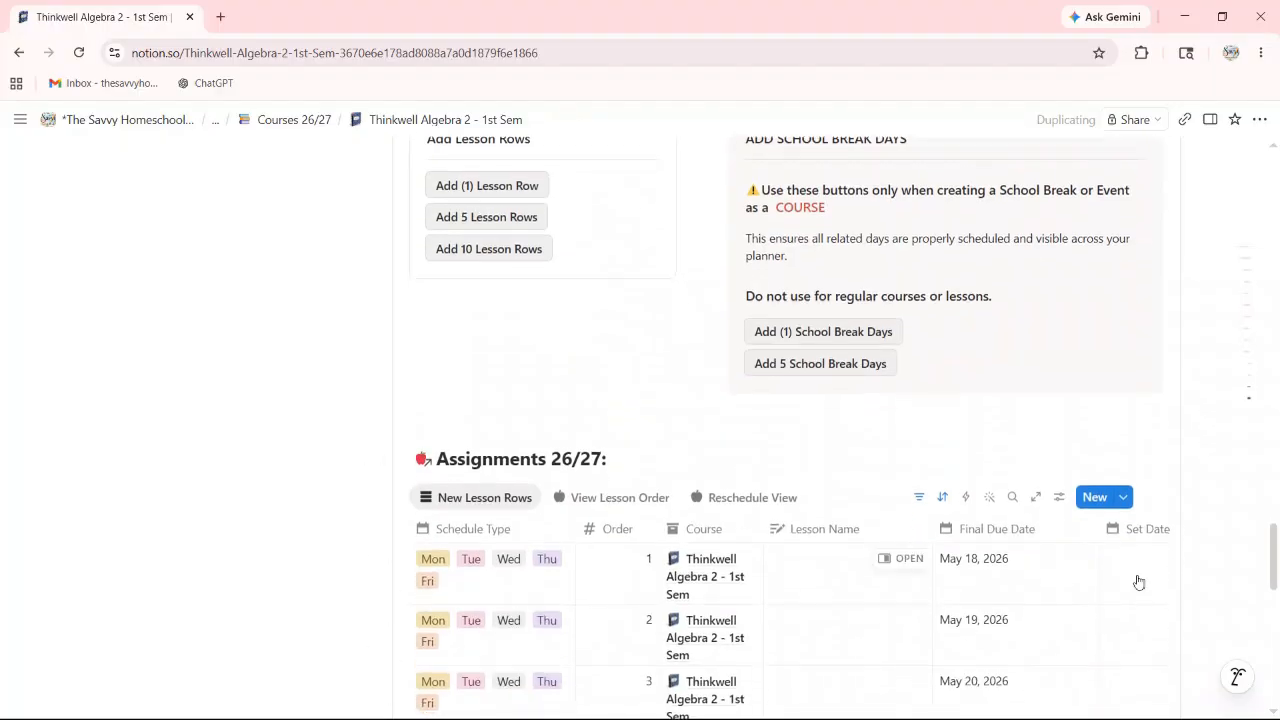
scroll(785, 510, "up", 15)
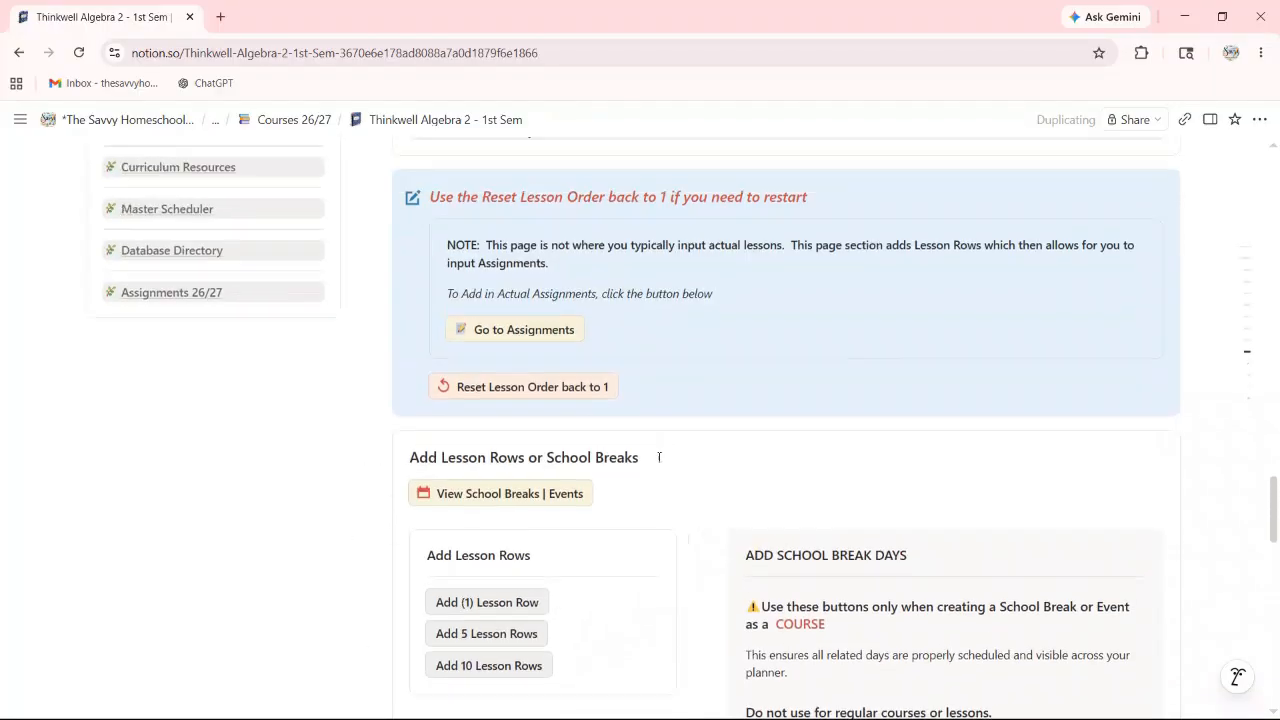
scroll(533, 398, "up", 15)
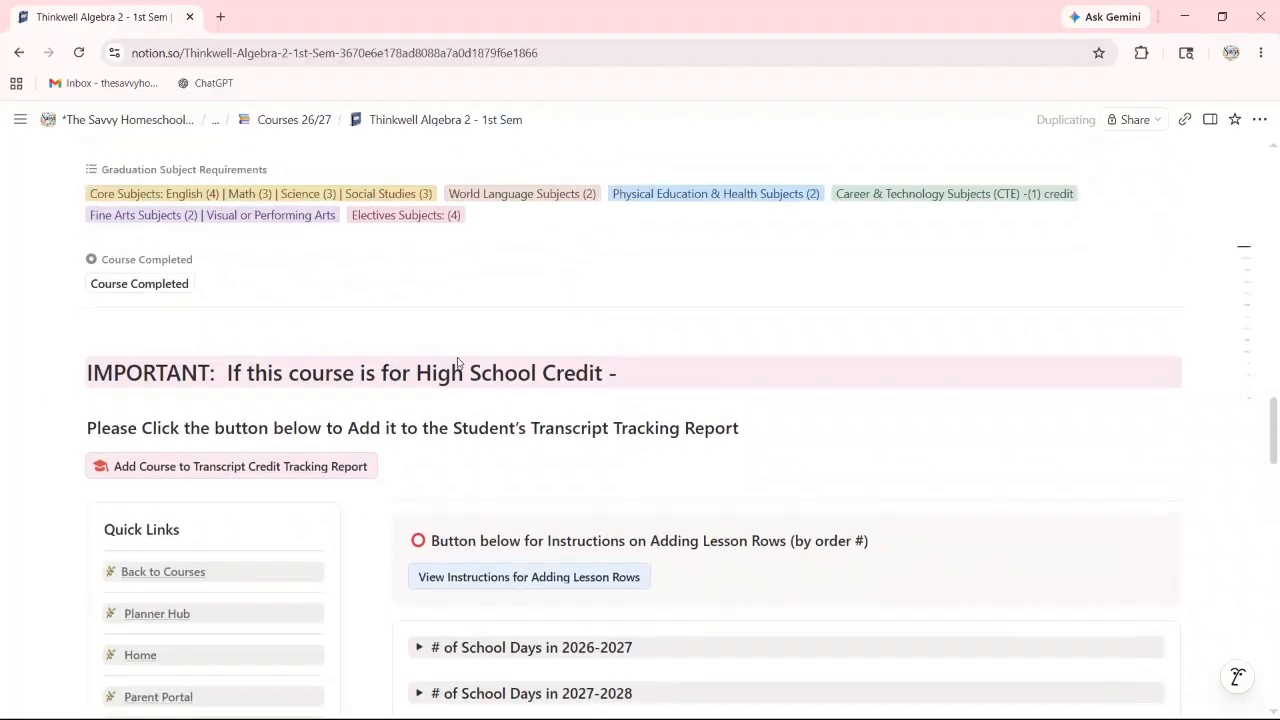
scroll(405, 362, "up", 8)
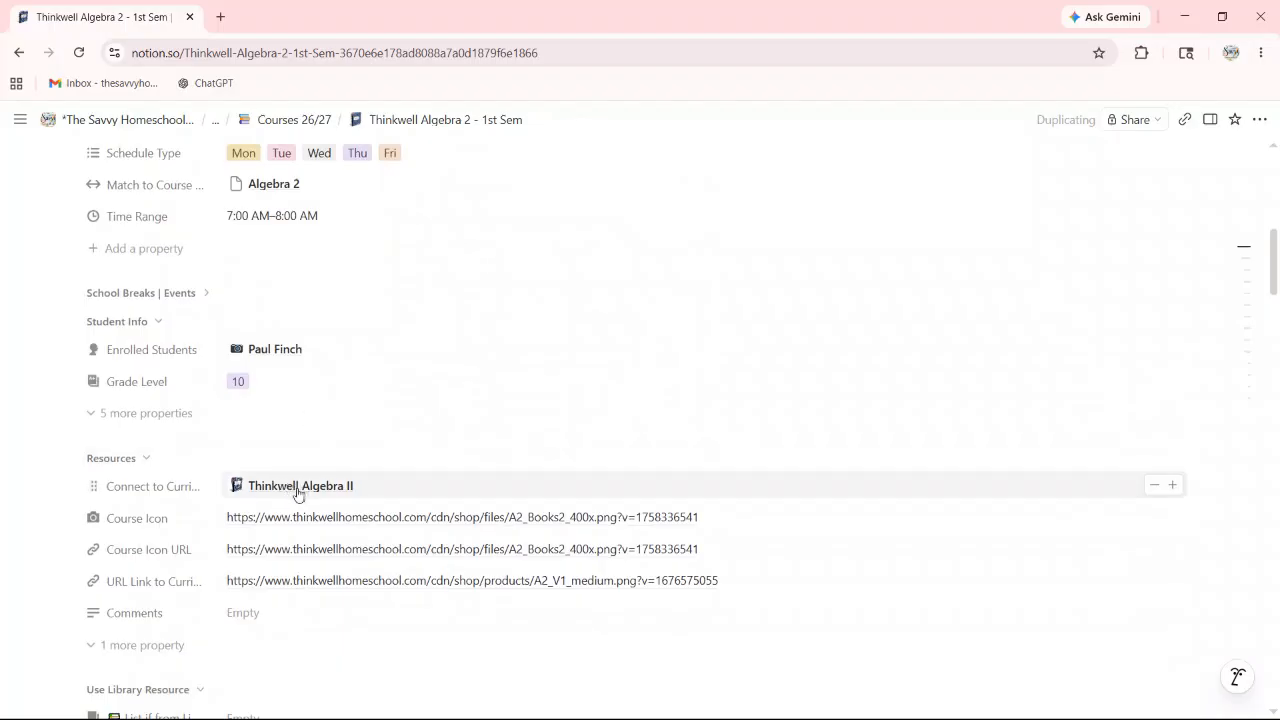
Step: Open the linked Thinkwell Algebra II curriculum page and mark it for the 26/27 school year
left_click(298, 487)
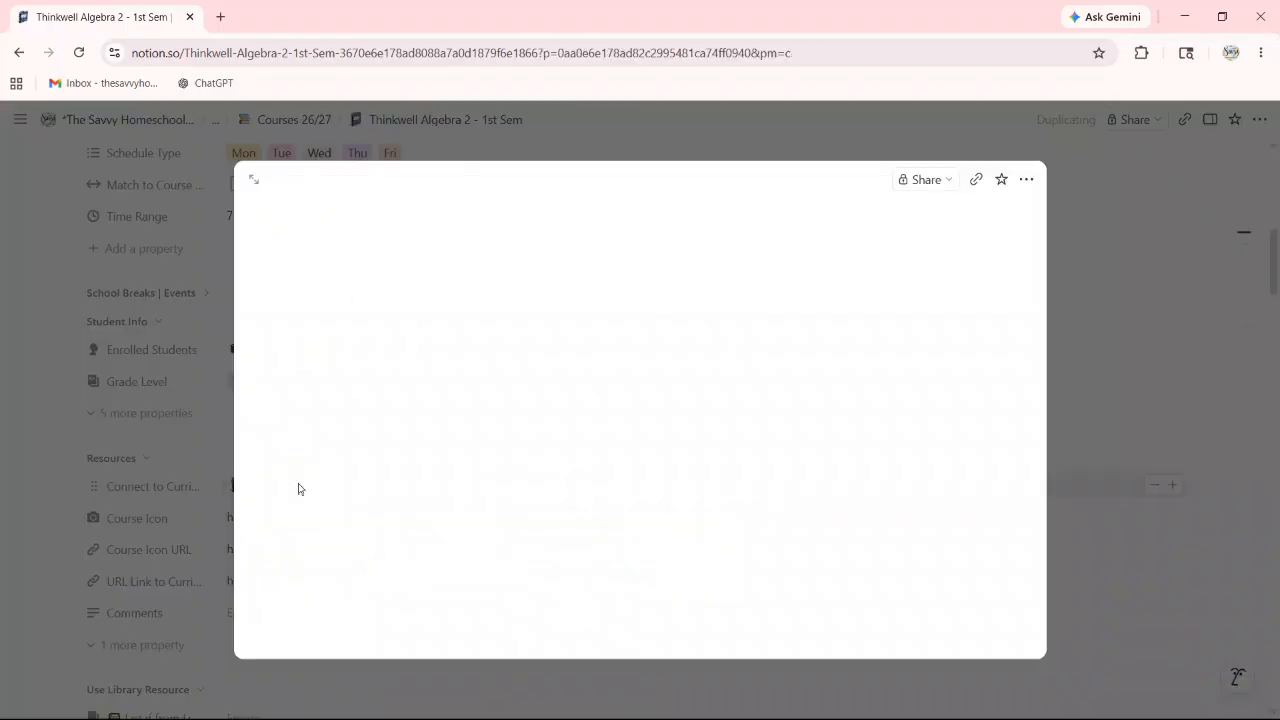
scroll(600, 319, "down", 4)
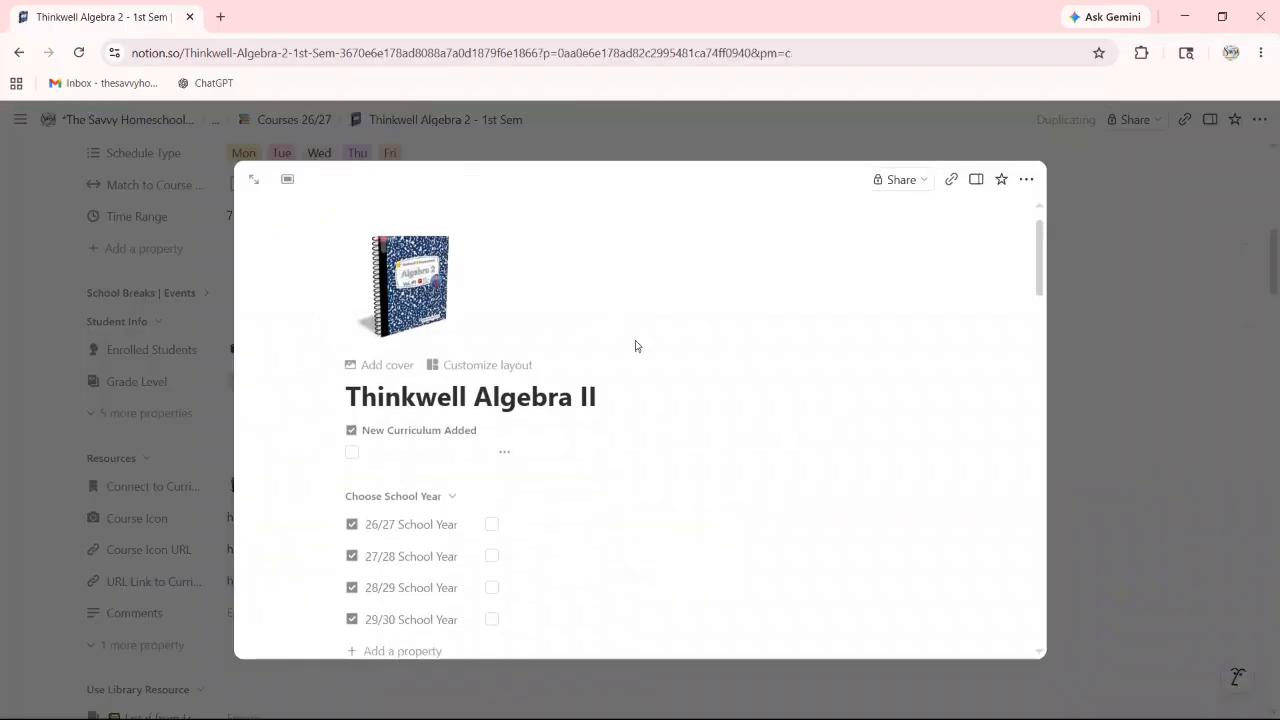
scroll(621, 319, "up", 1)
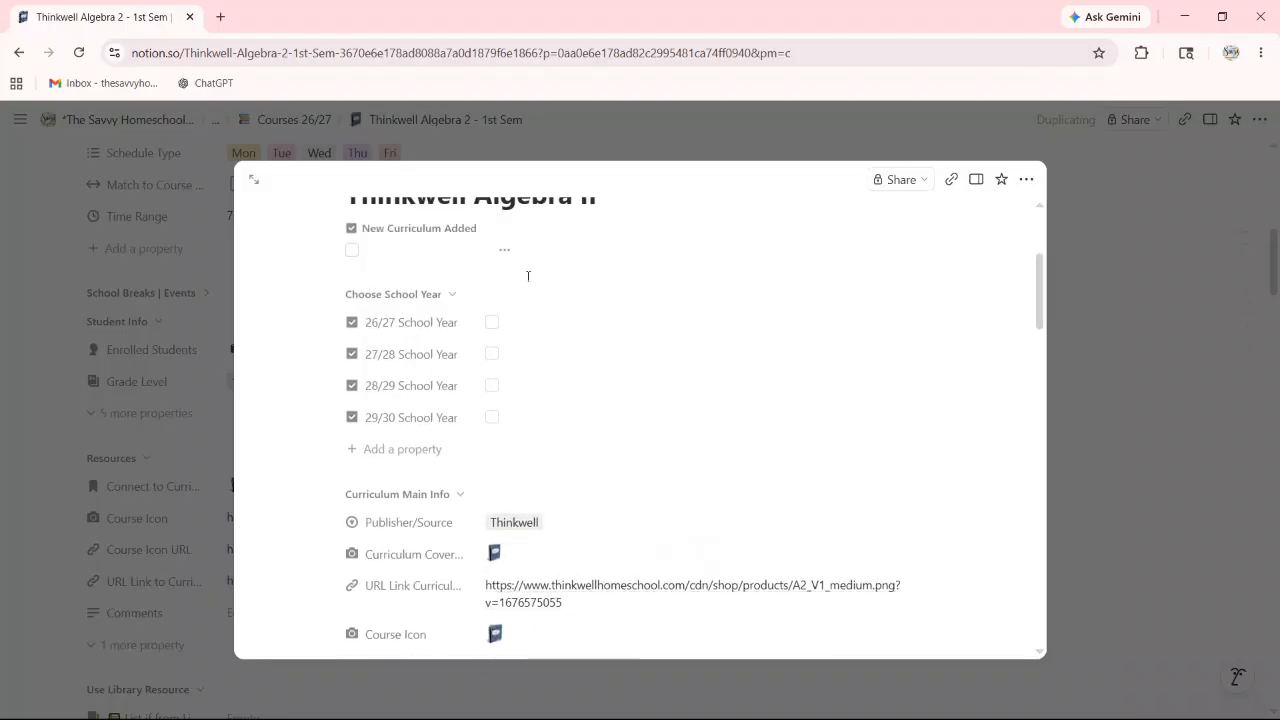
left_click(491, 330)
Step: Expand 'Google Sheets - Lessons for bulk upload' and open the 'Google Lessons - 2 lessons per day' sheet
scroll(617, 320, "down", 4)
scroll(630, 328, "down", 10)
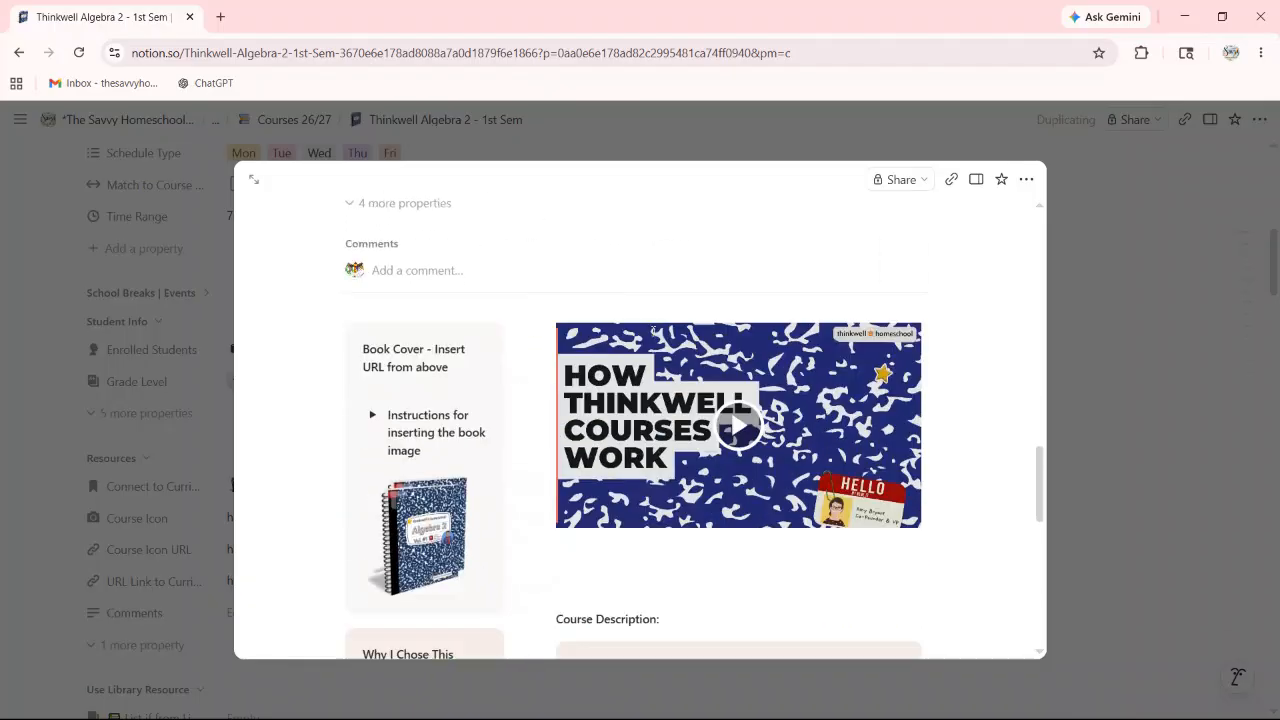
scroll(645, 325, "down", 6)
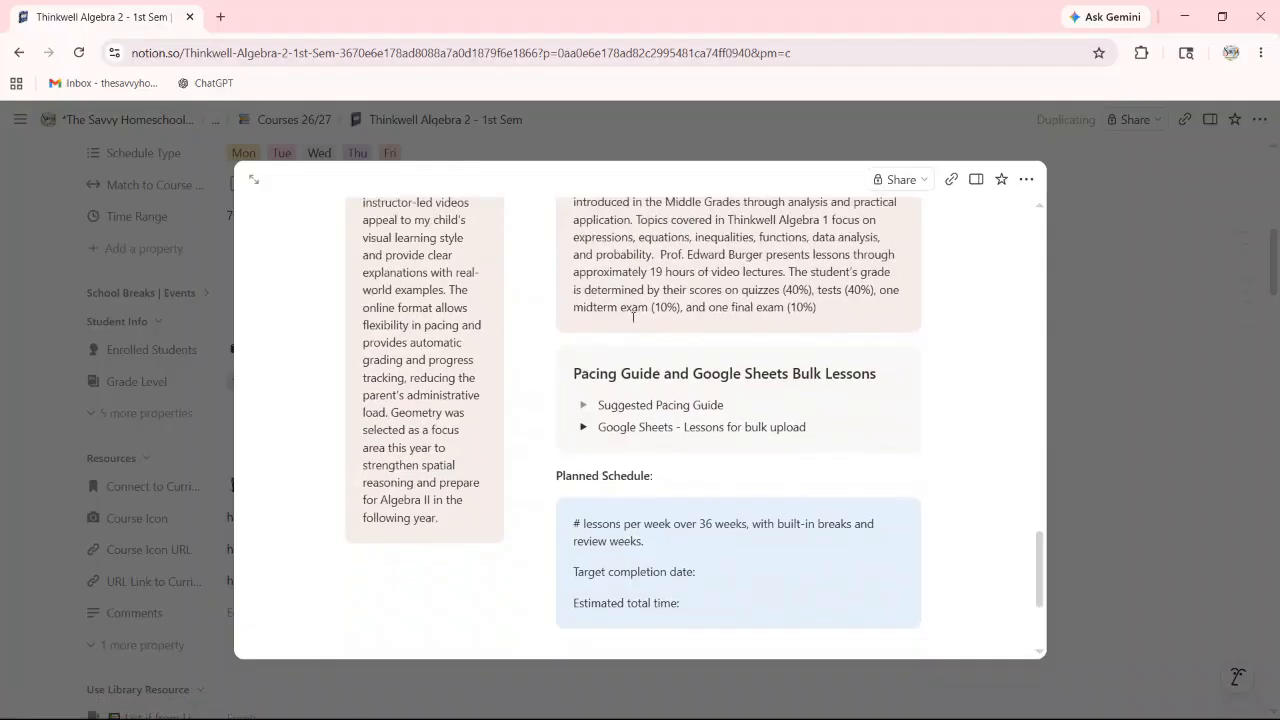
scroll(633, 317, "down", 2)
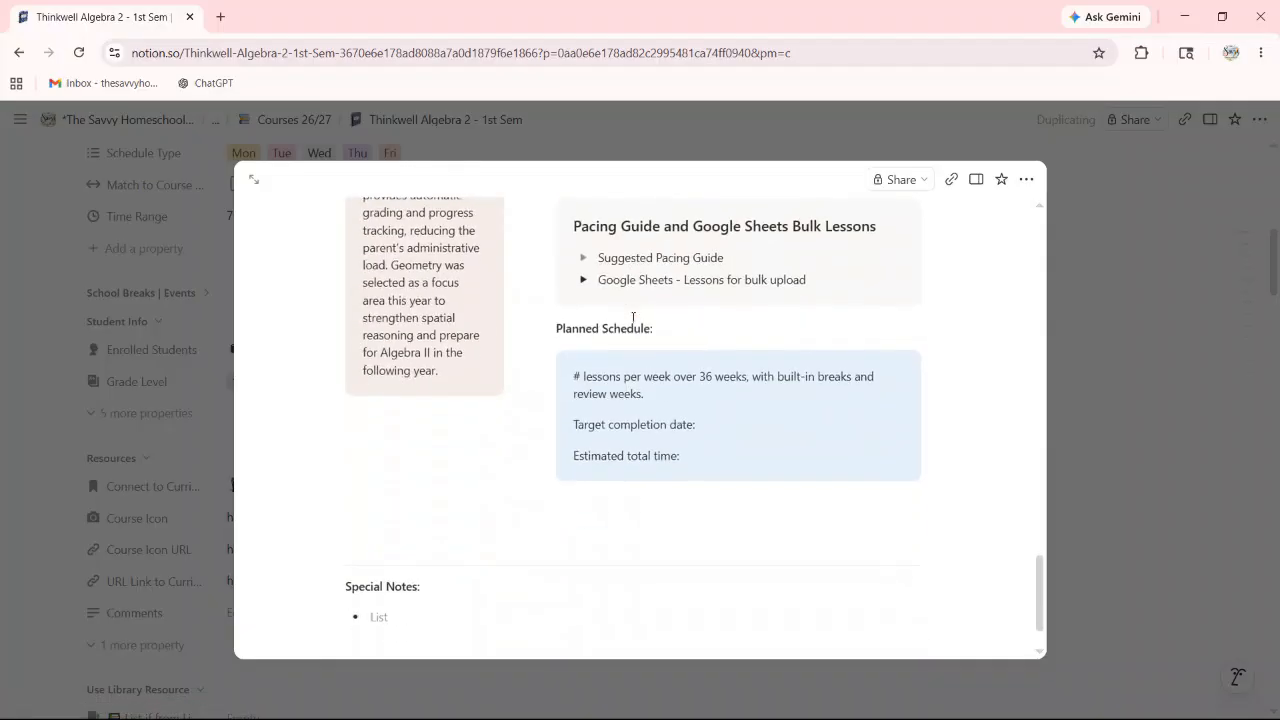
left_click(583, 281)
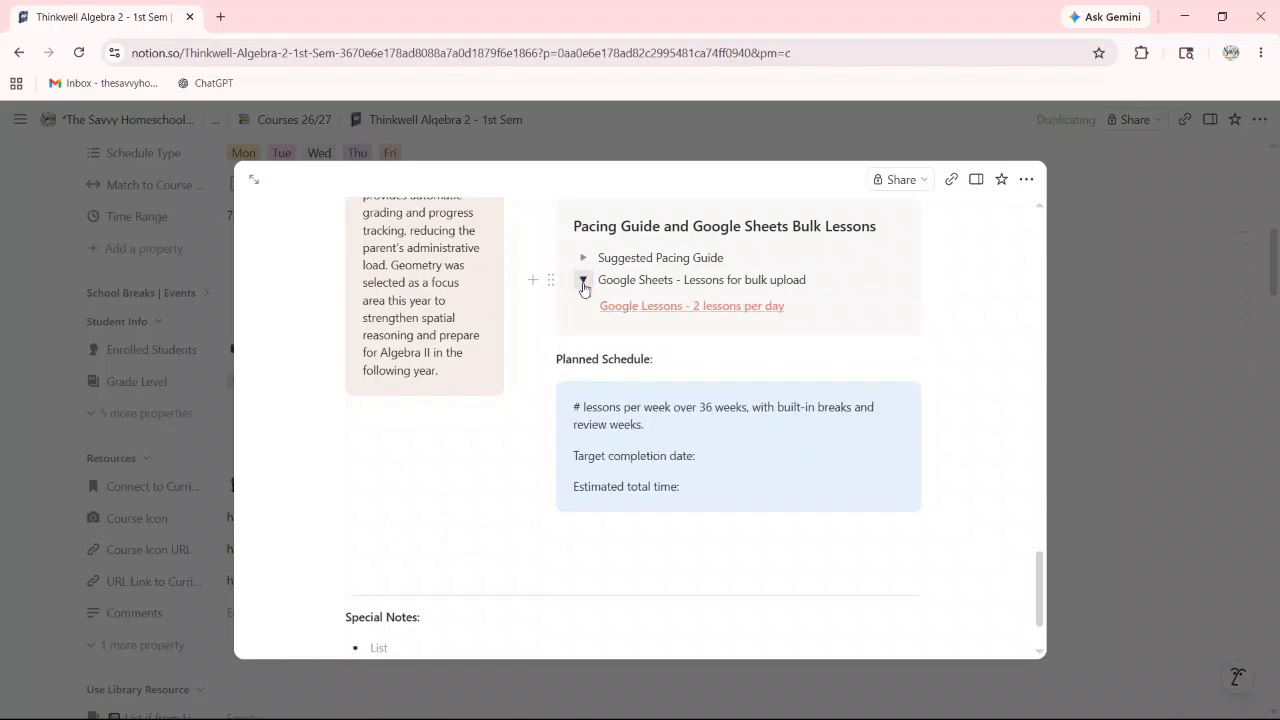
mouse_move(691, 315)
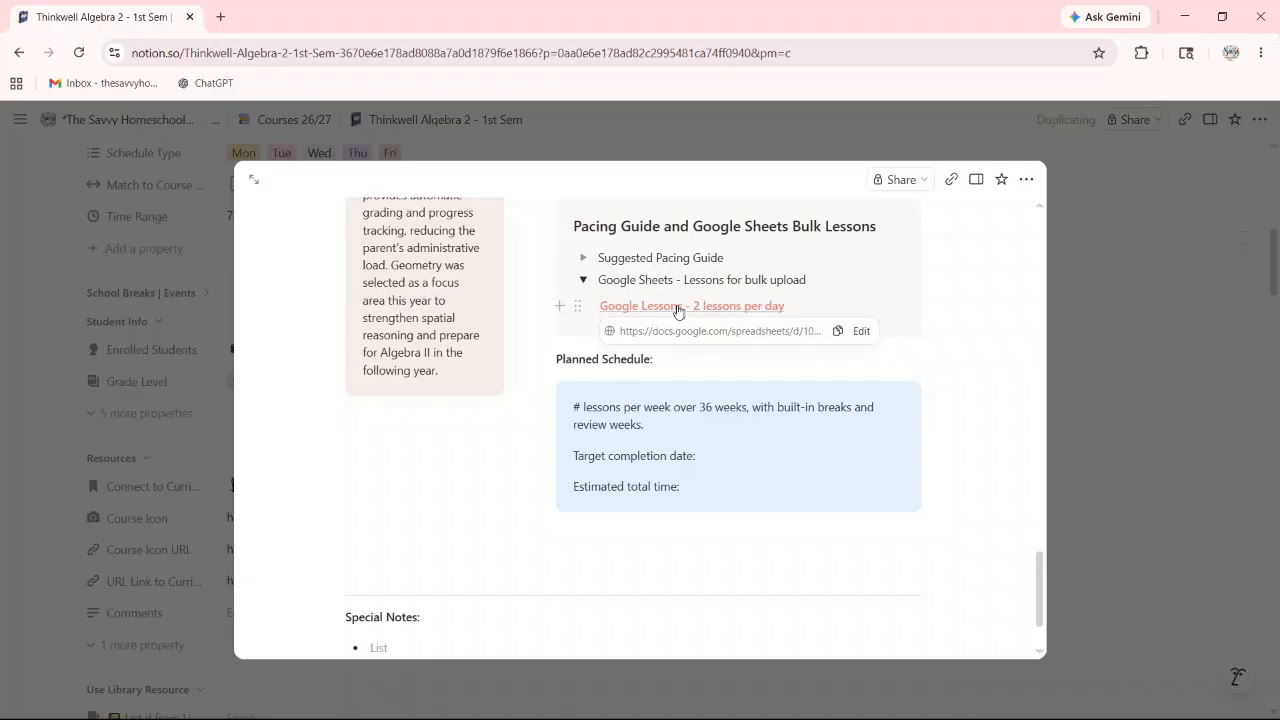
left_click(677, 307)
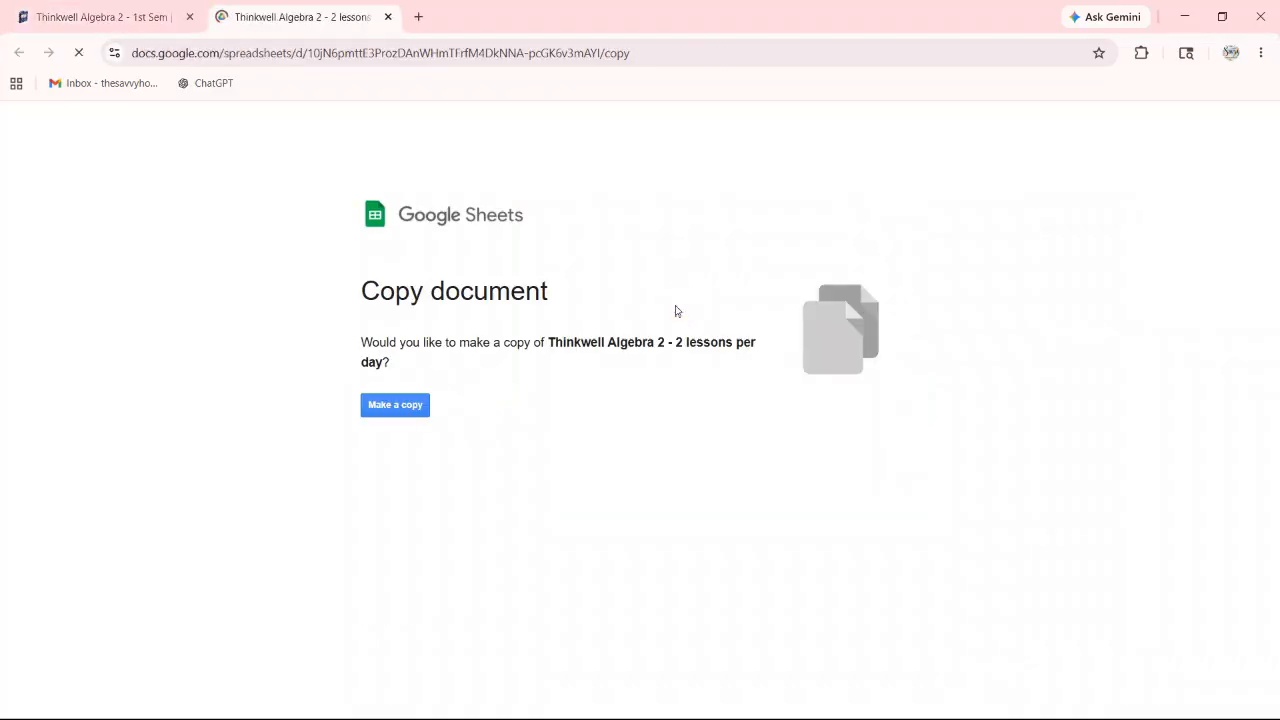
Step: Make a personal copy of the Thinkwell Algebra 2 - 2 lessons per day sheet and review its 101 lesson rows
left_click(391, 412)
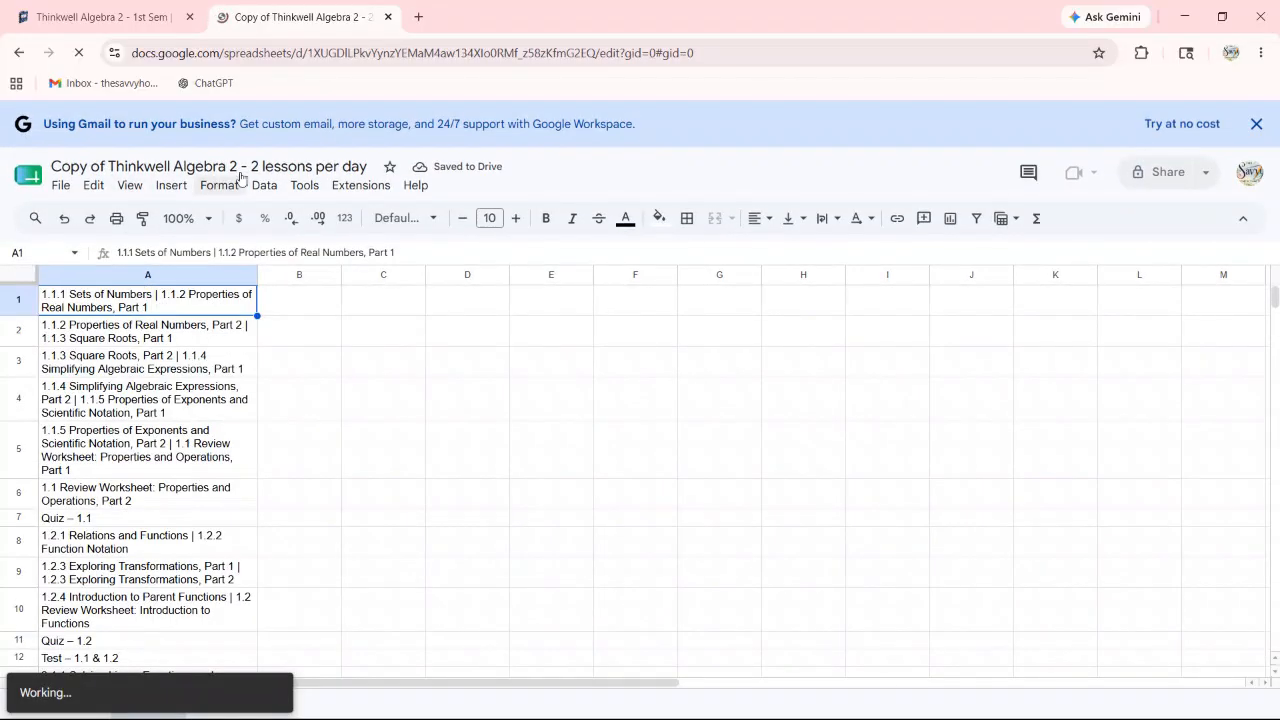
scroll(262, 353, "down", 2)
scroll(250, 355, "down", 2)
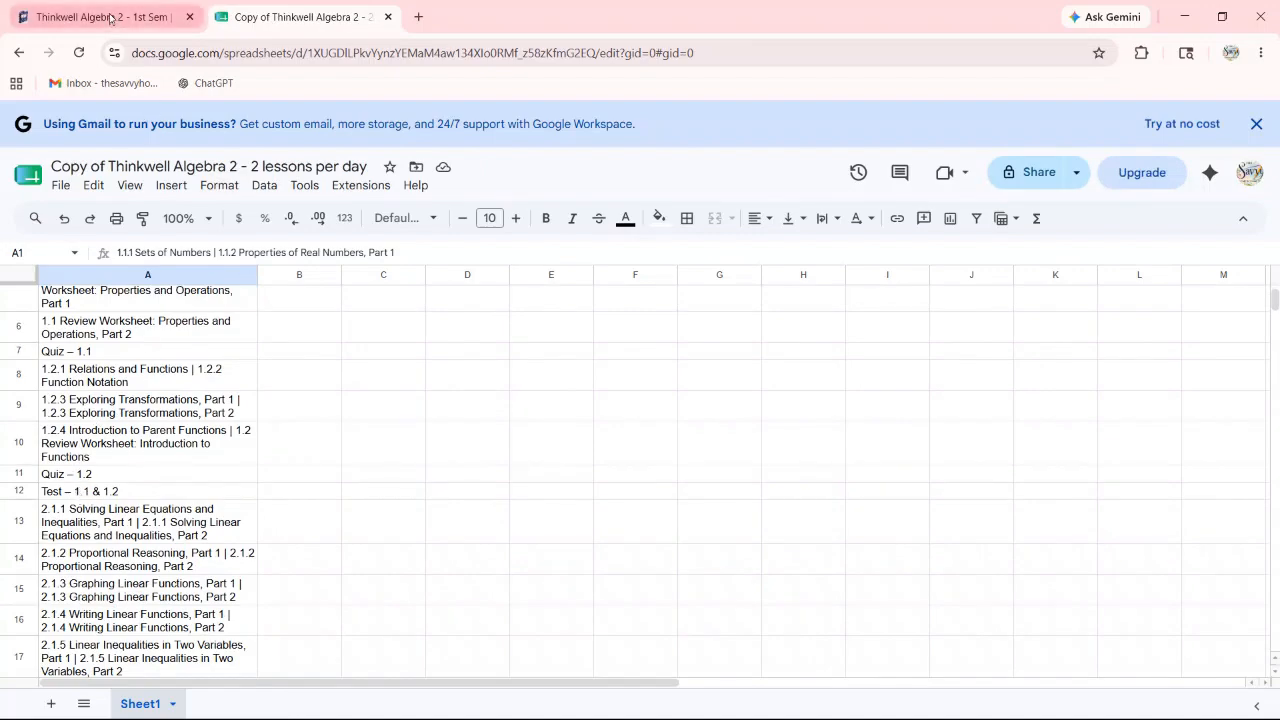
scroll(226, 435, "up", 3)
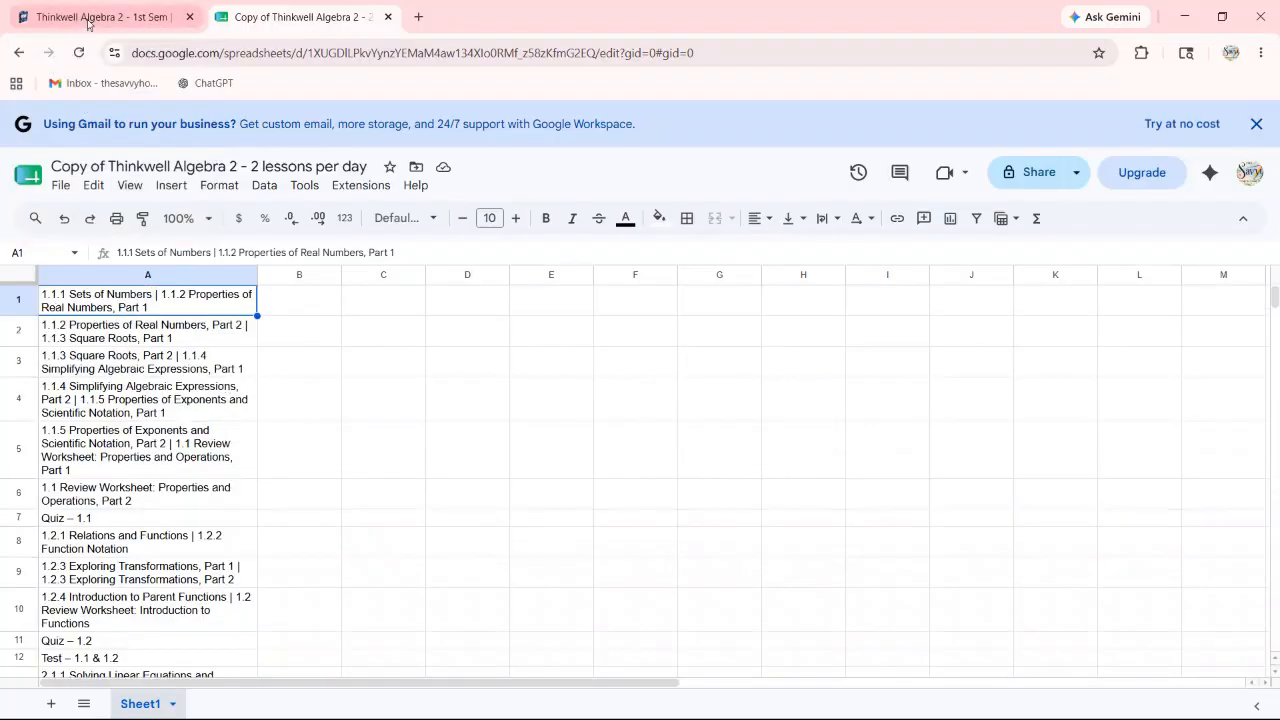
scroll(230, 410, "down", 12)
scroll(212, 447, "down", 20)
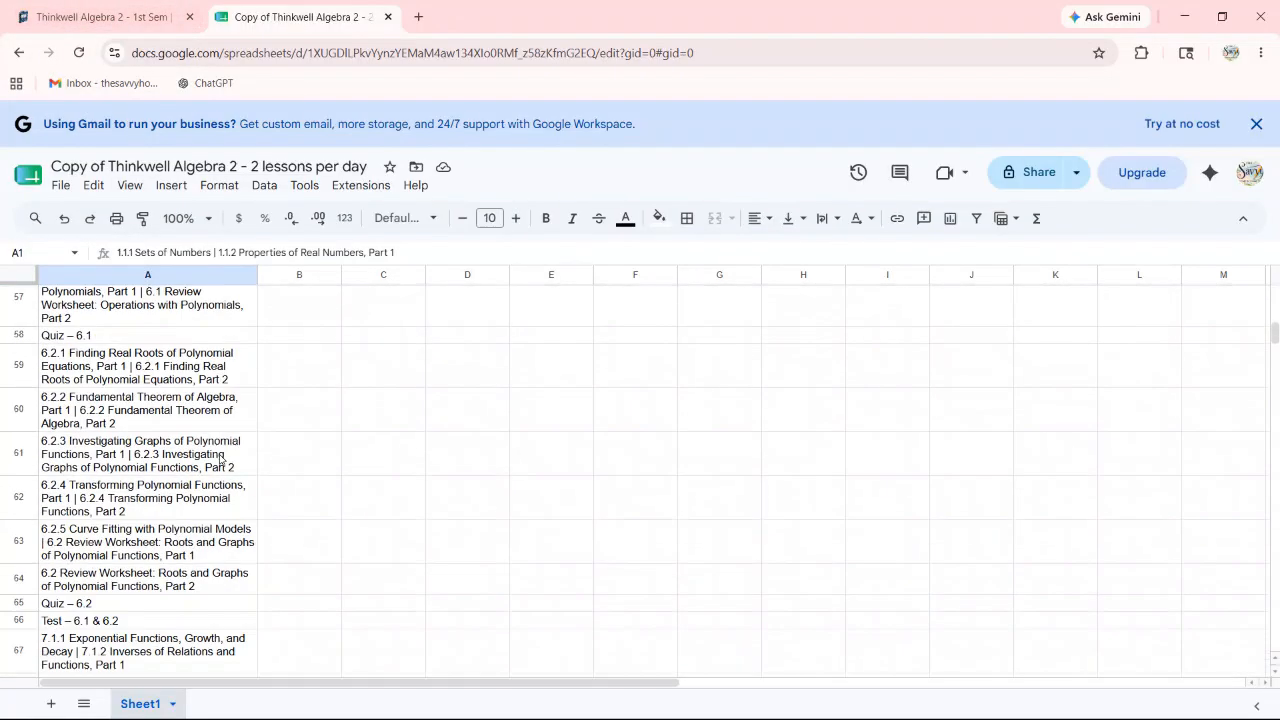
scroll(195, 457, "up", 1)
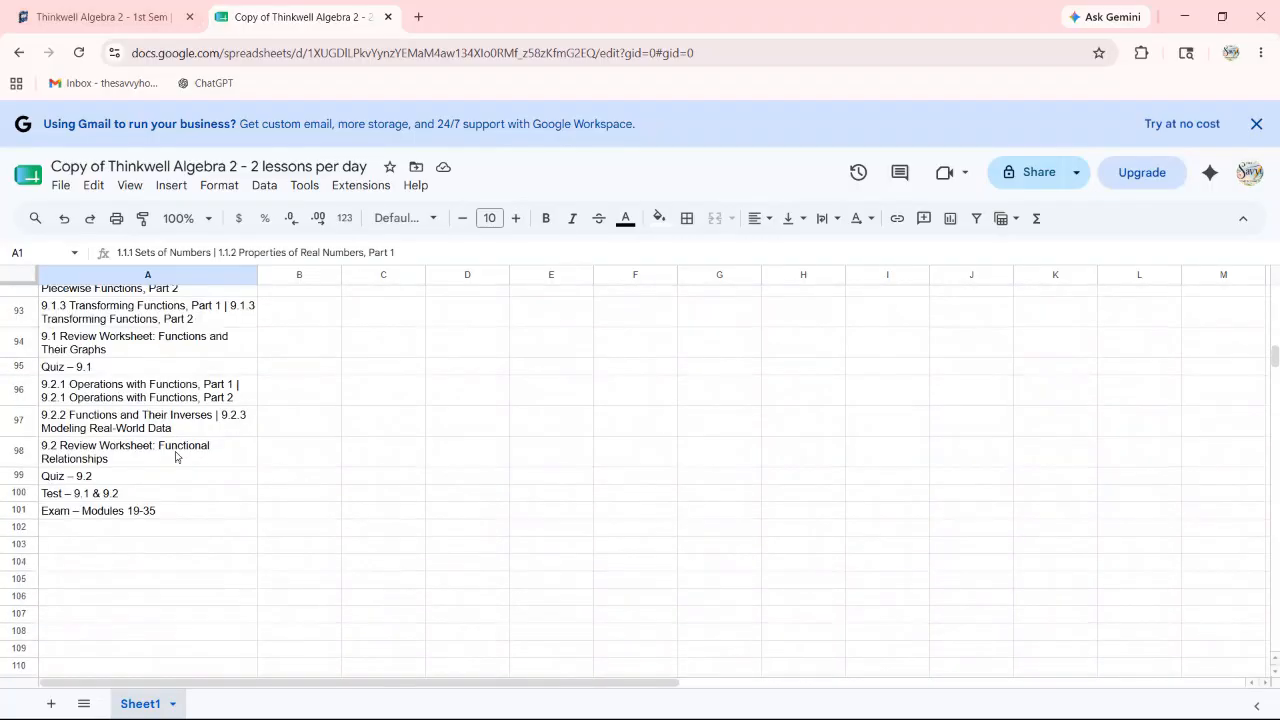
scroll(95, 520, "up", 16)
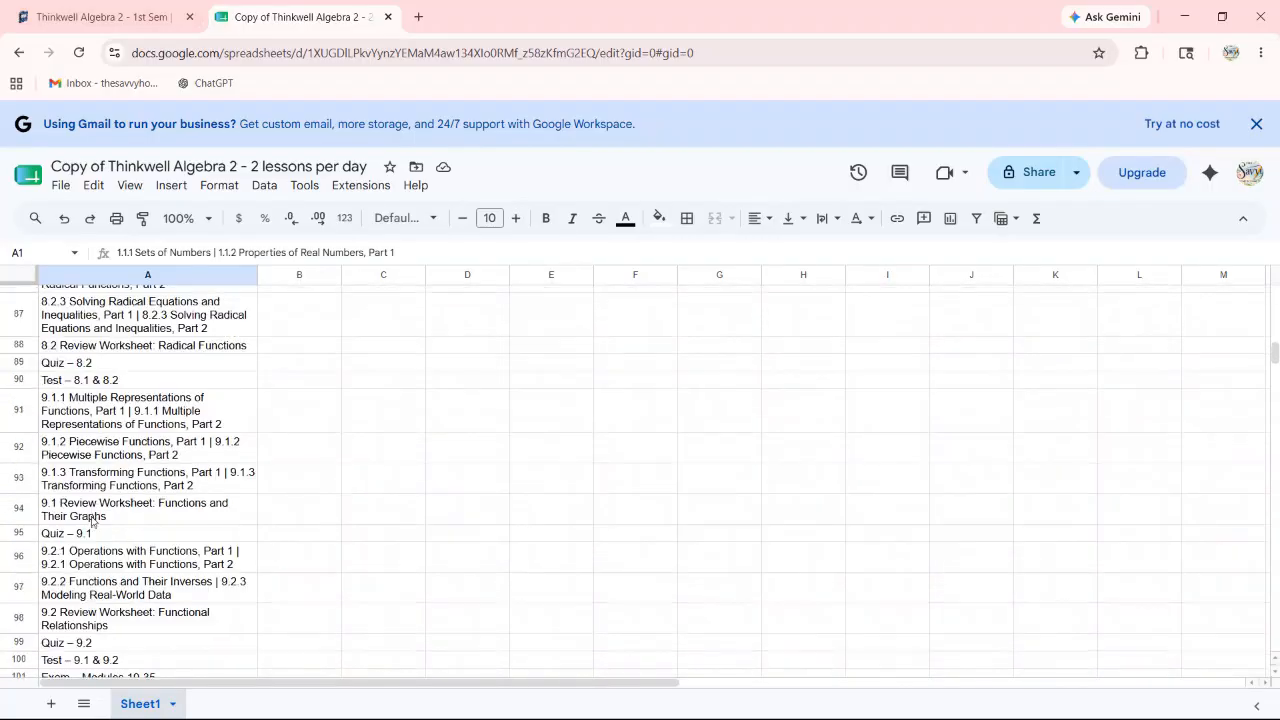
scroll(190, 385, "up", 15)
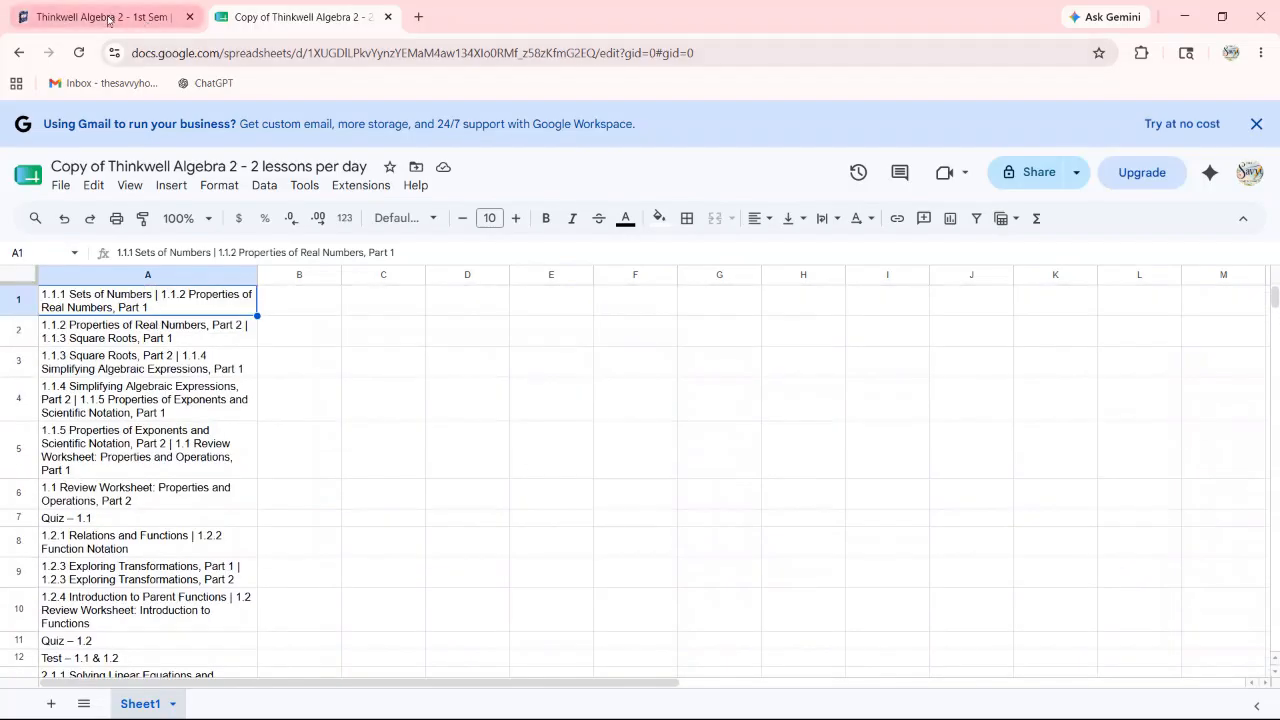
Step: Close the Notion lesson-plan preview and scroll to the Assignments 26/27 table's empty Lesson Name column
left_click(77, 20)
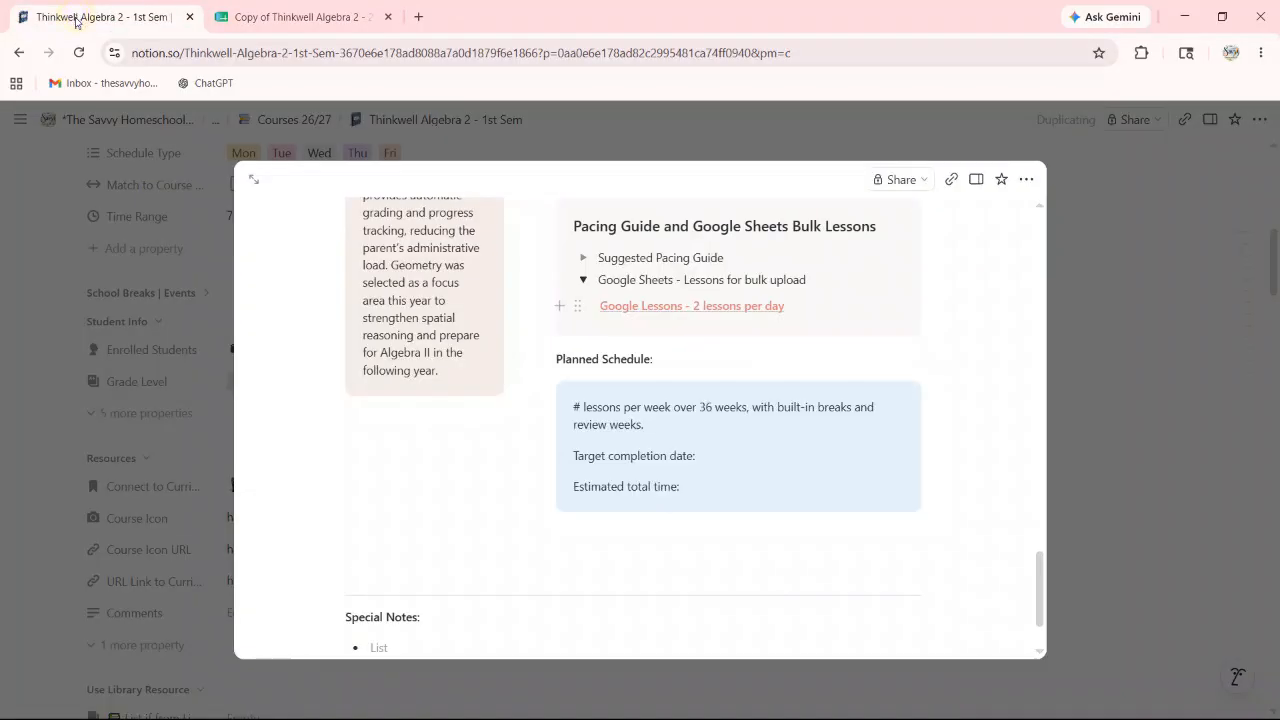
left_click(51, 209)
scroll(689, 346, "down", 6)
scroll(702, 344, "down", 20)
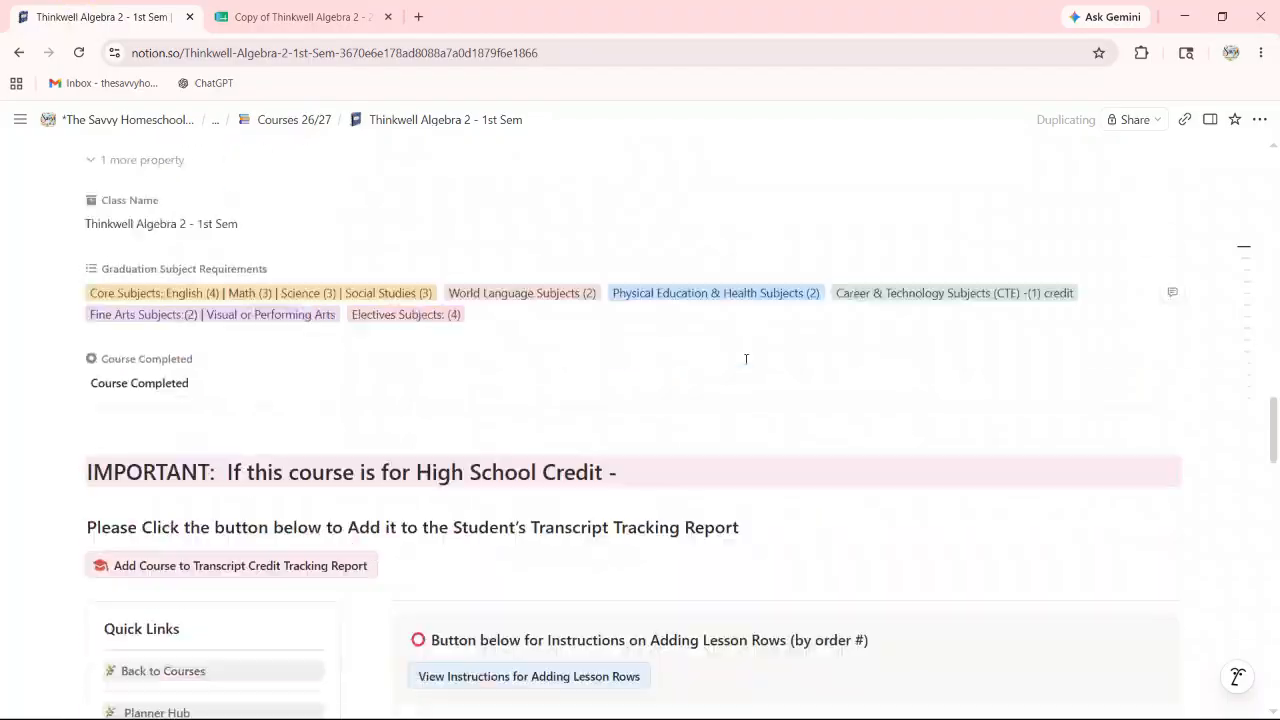
scroll(735, 371, "down", 8)
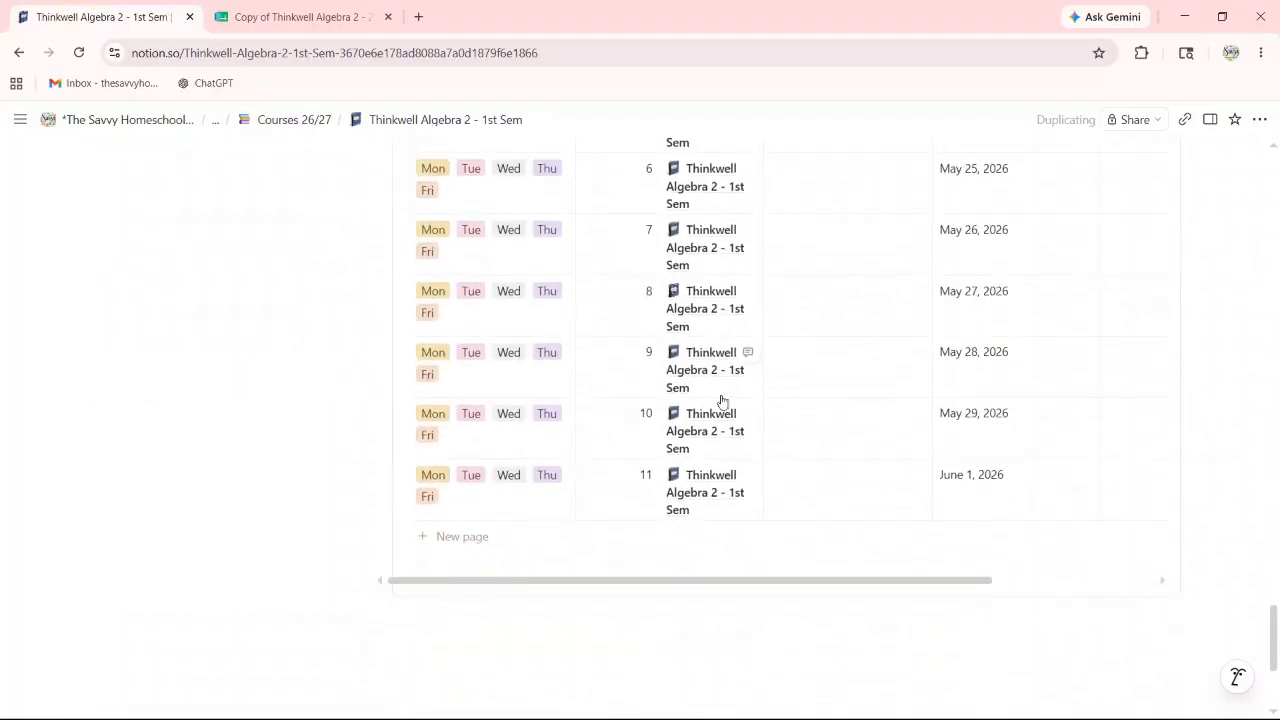
scroll(646, 440, "up", 10)
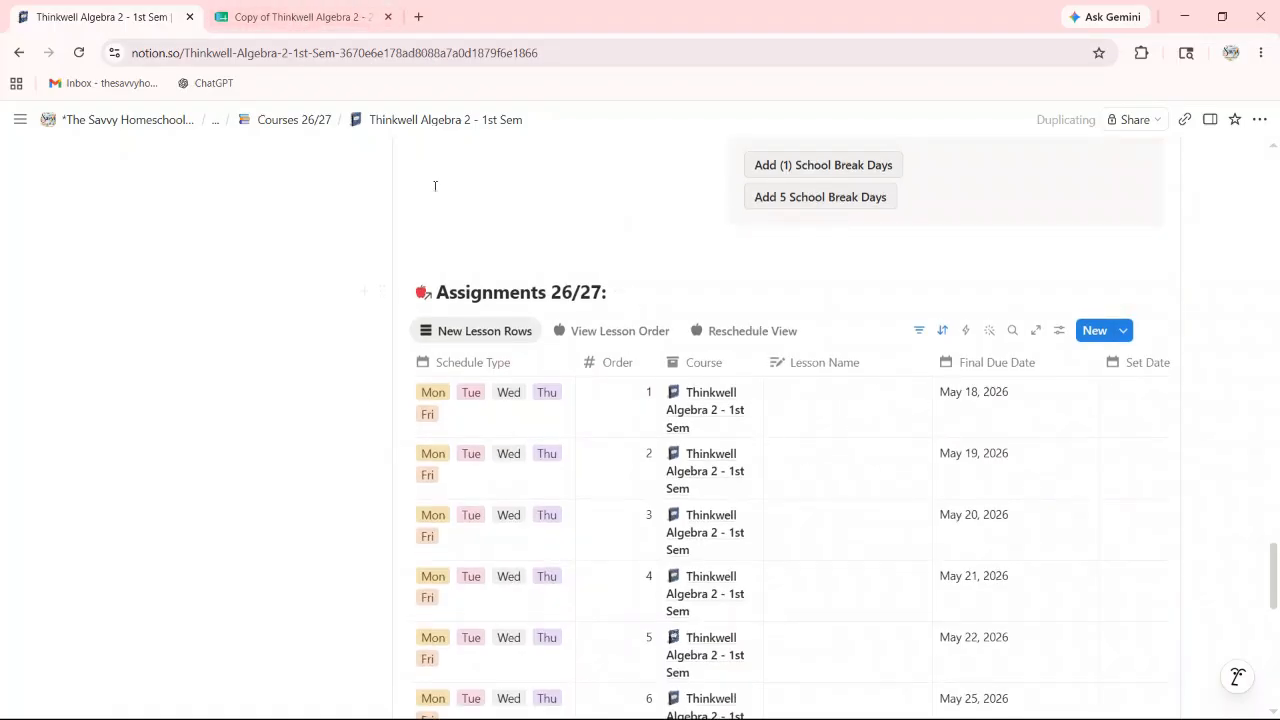
scroll(663, 334, "up", 3)
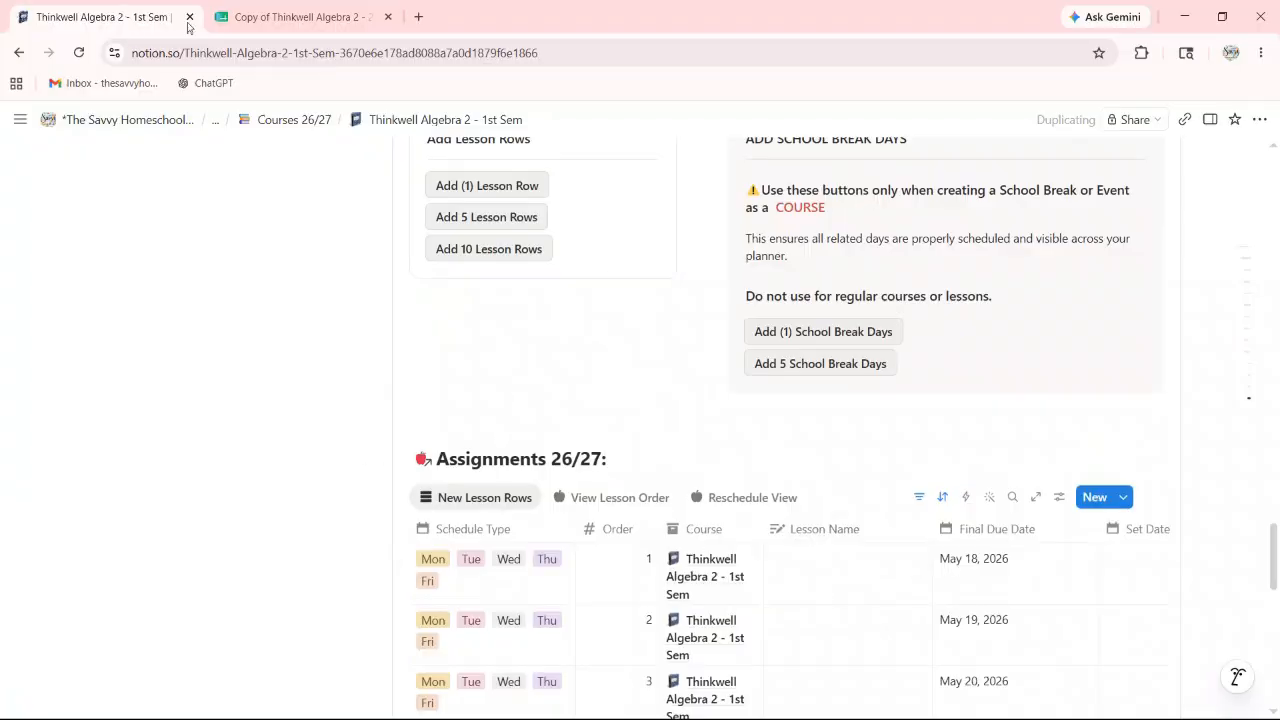
left_click(249, 18)
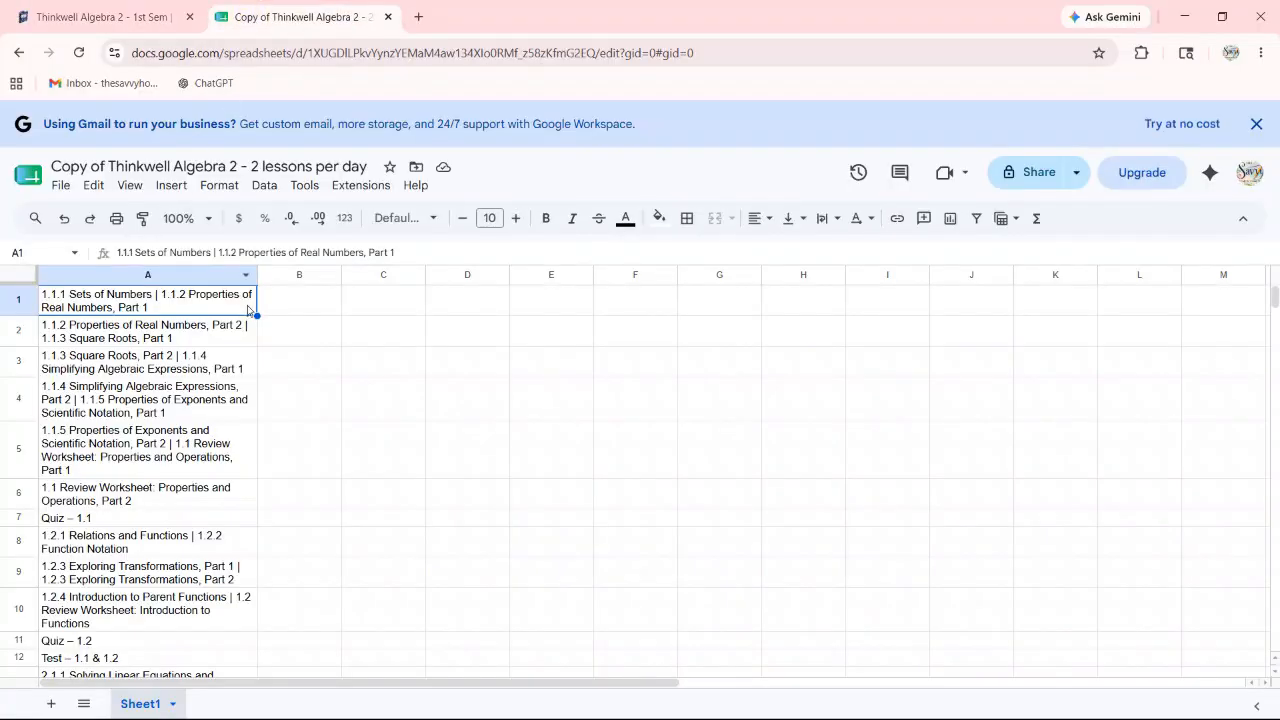
Step: Select and copy the lesson names in A1:A11, then go back to the Notion Assignments table
key("shift+Down")
key("shift+Down")
key("shift+Down")
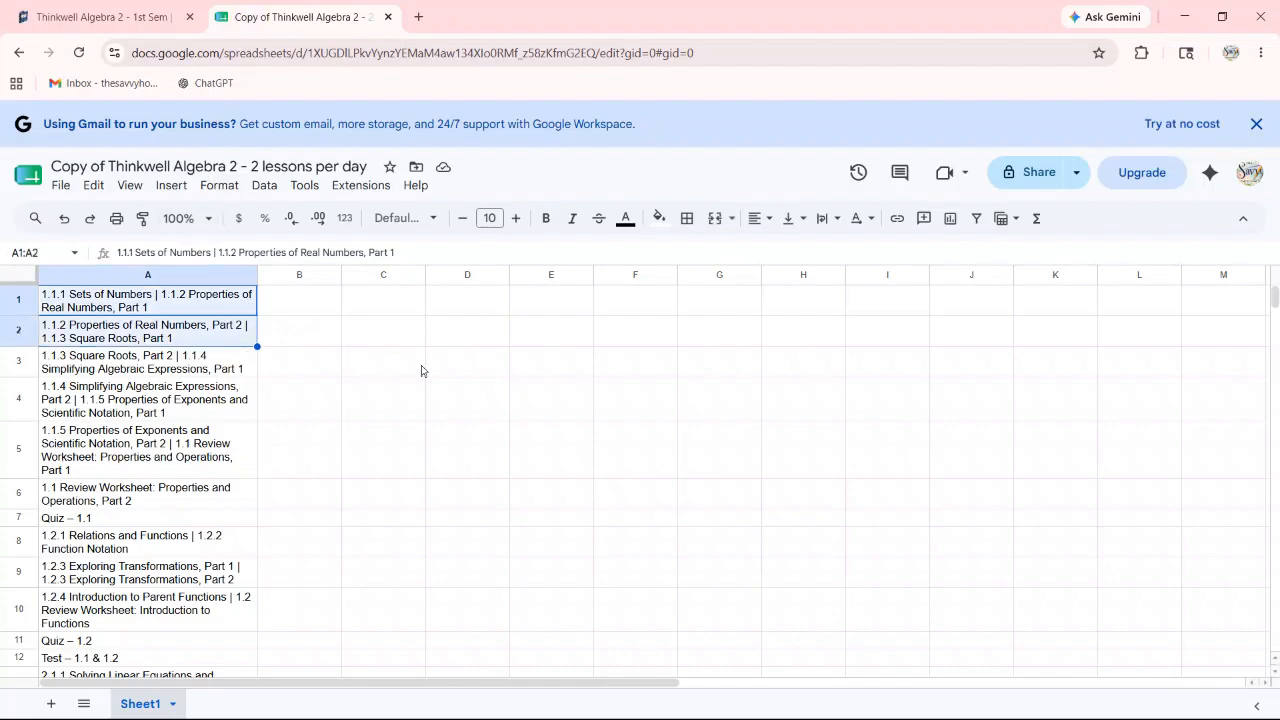
key("shift+Down")
key("shift+Down")
key("shift+Down")
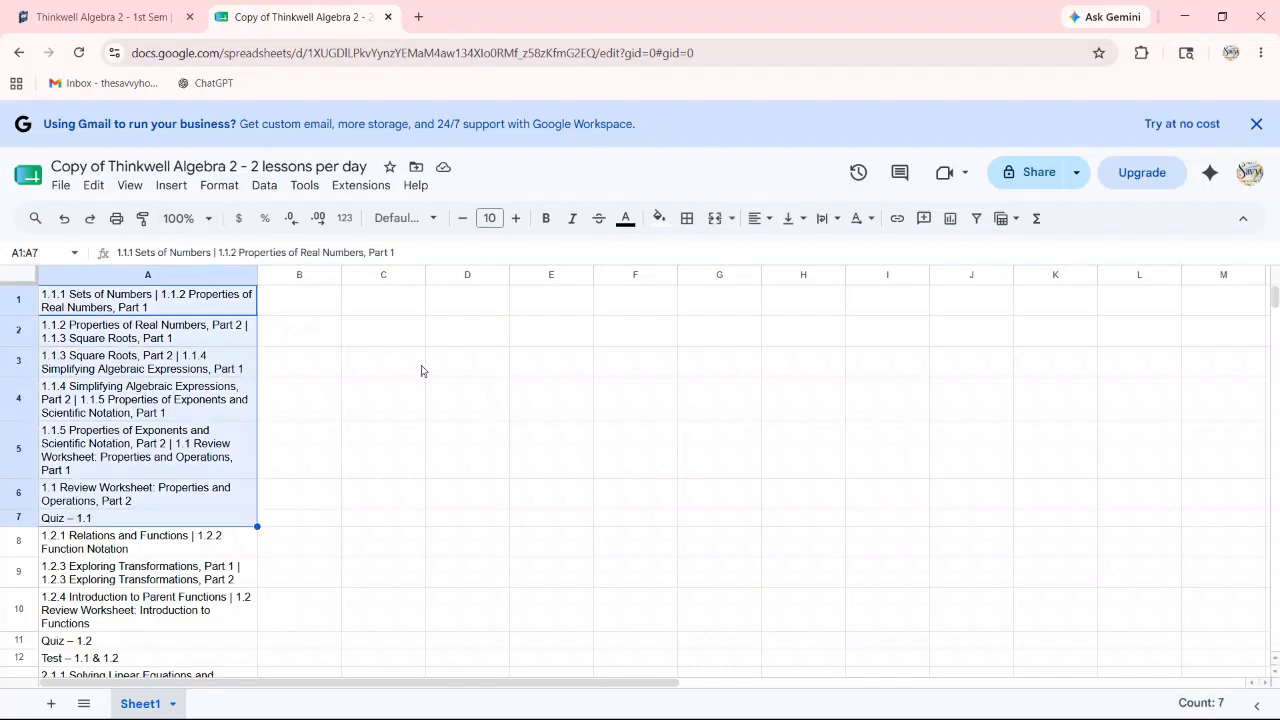
key("shift+Down")
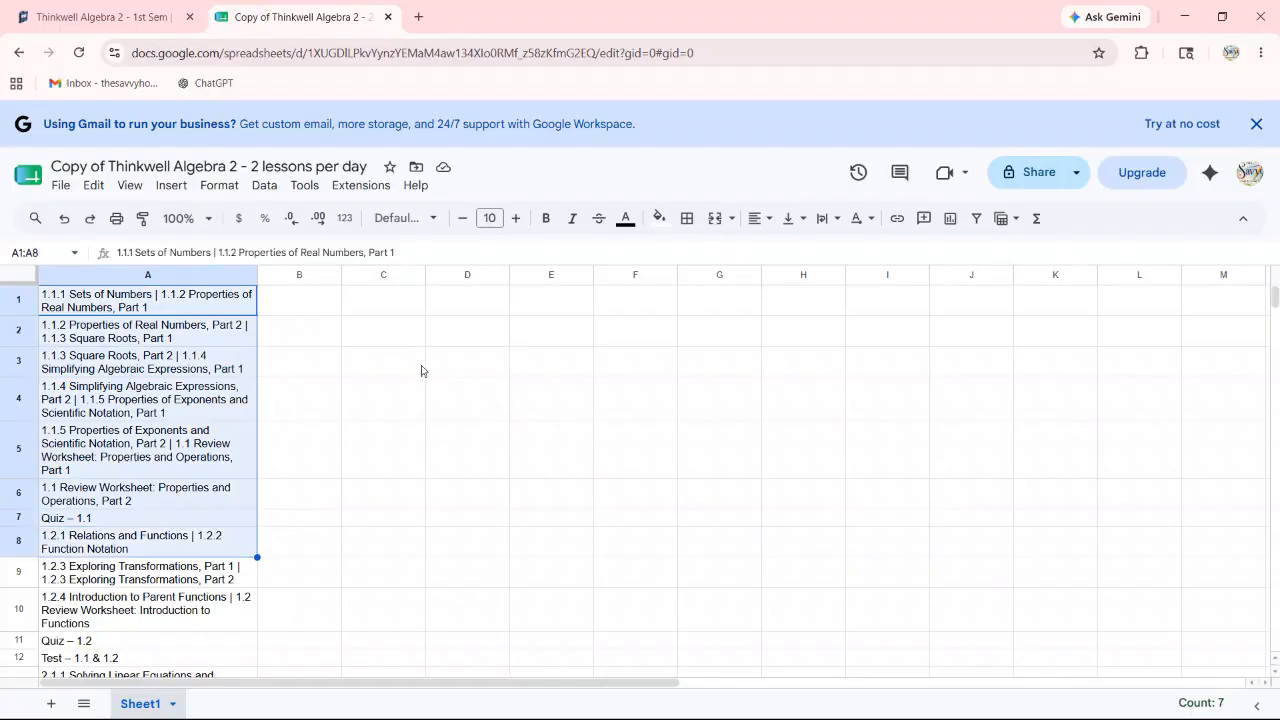
key("shift+Down")
key("shift+Down")
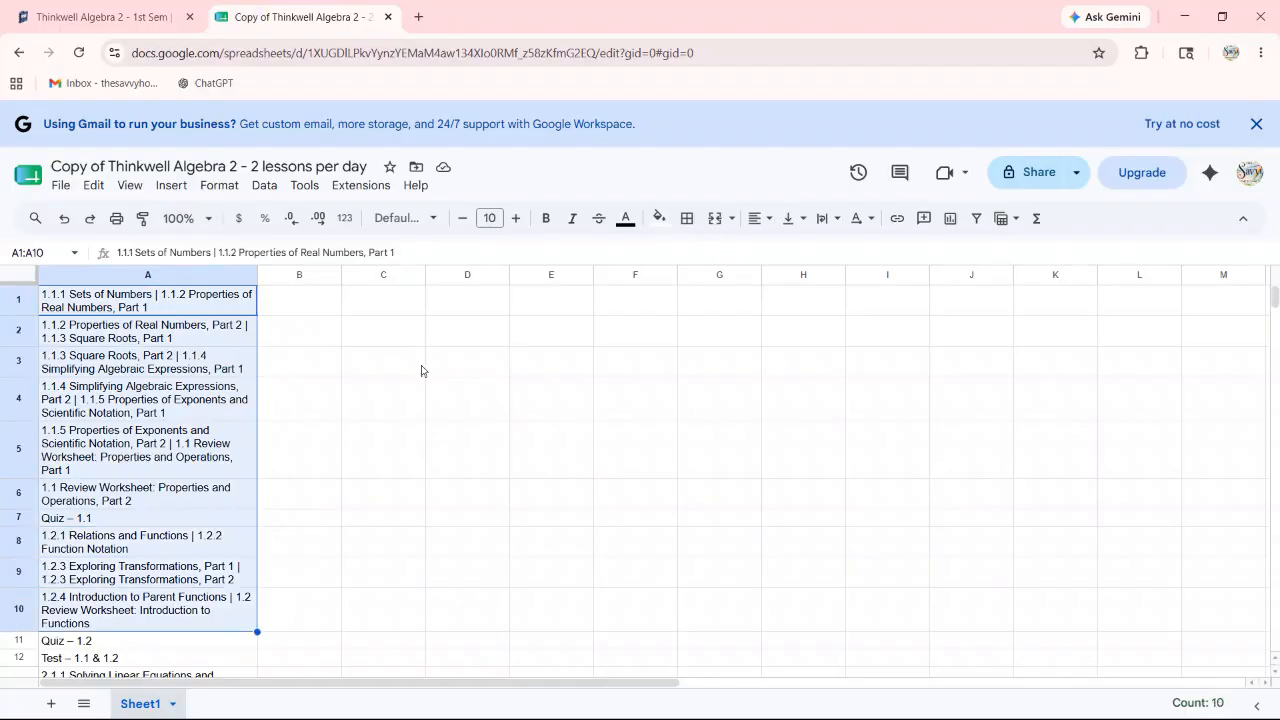
key("shift+Down")
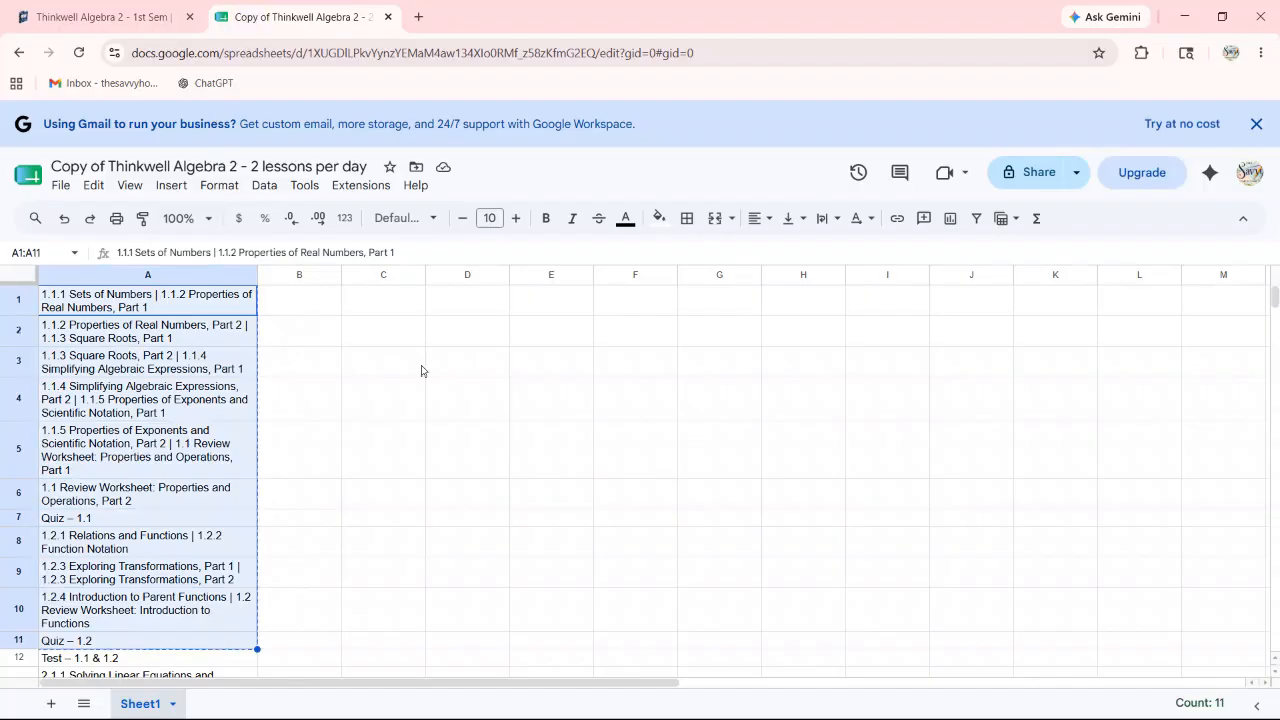
left_click(64, 20)
scroll(806, 402, "down", 2)
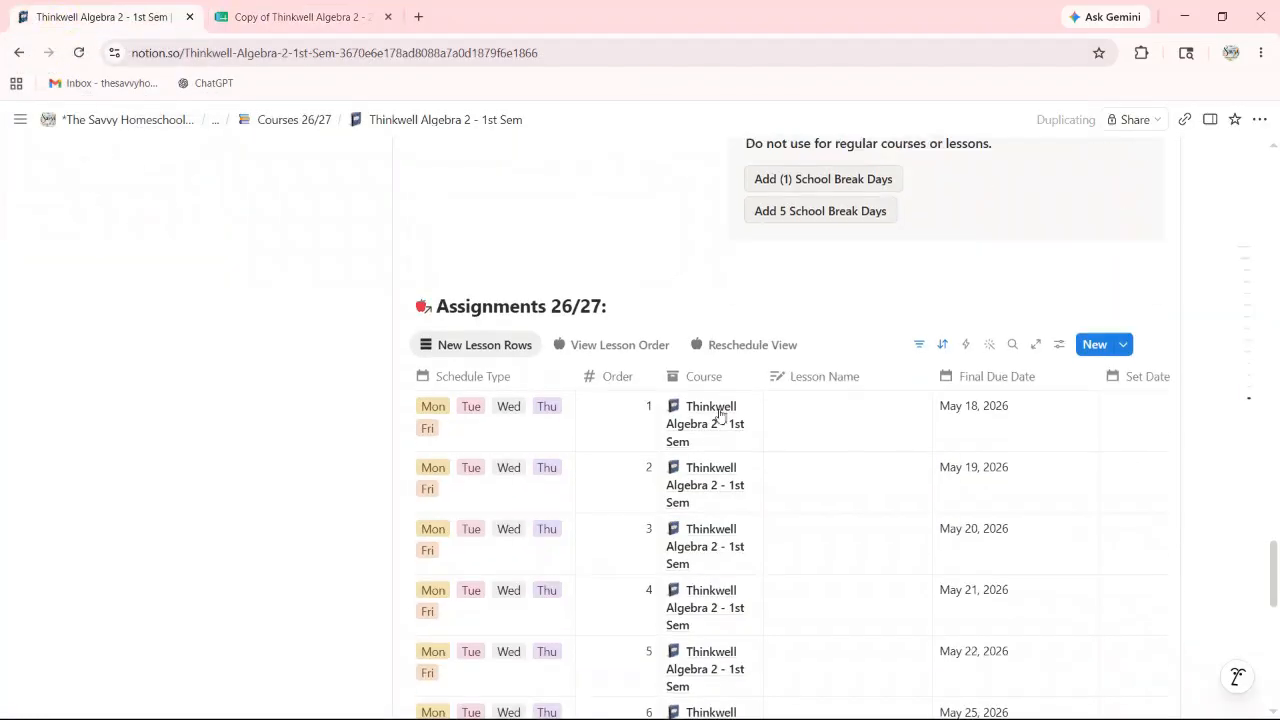
Step: Paste the eleven lesson names into Lesson Name from row 1, 1.1.1 Sets of Numbers through Quiz – 1.2
left_click(807, 399)
key("Escape")
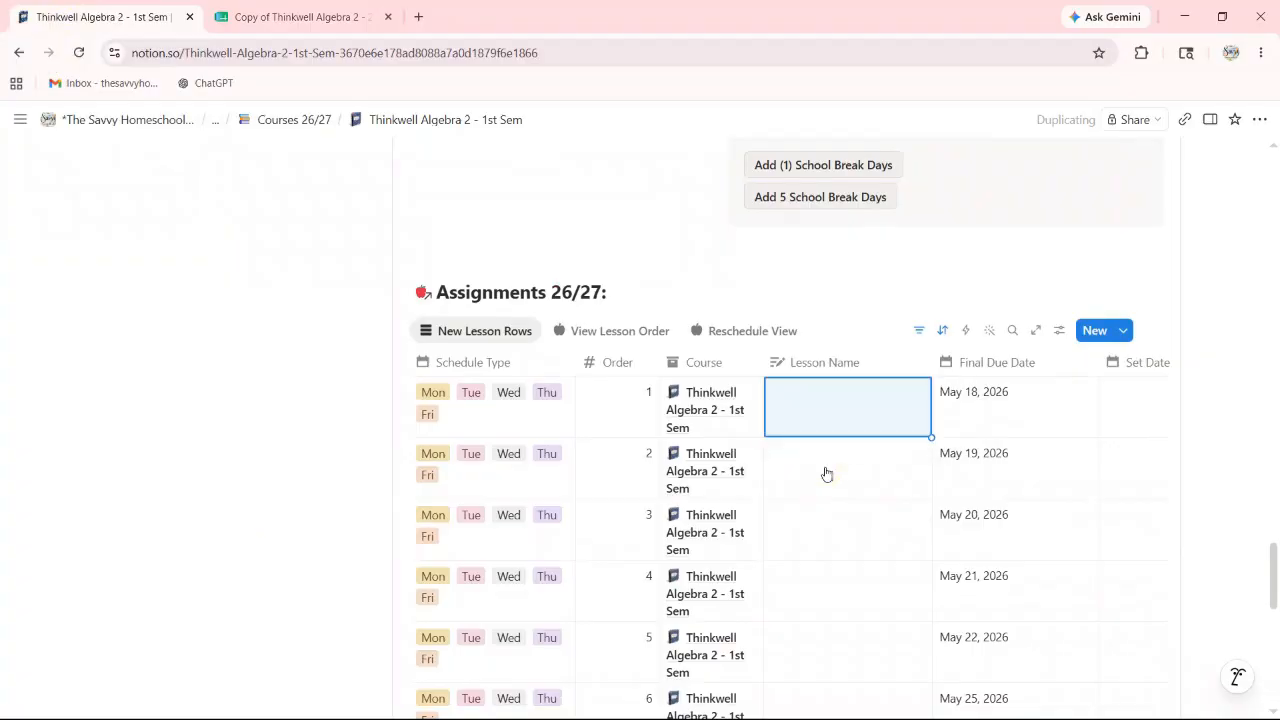
key("ctrl+v")
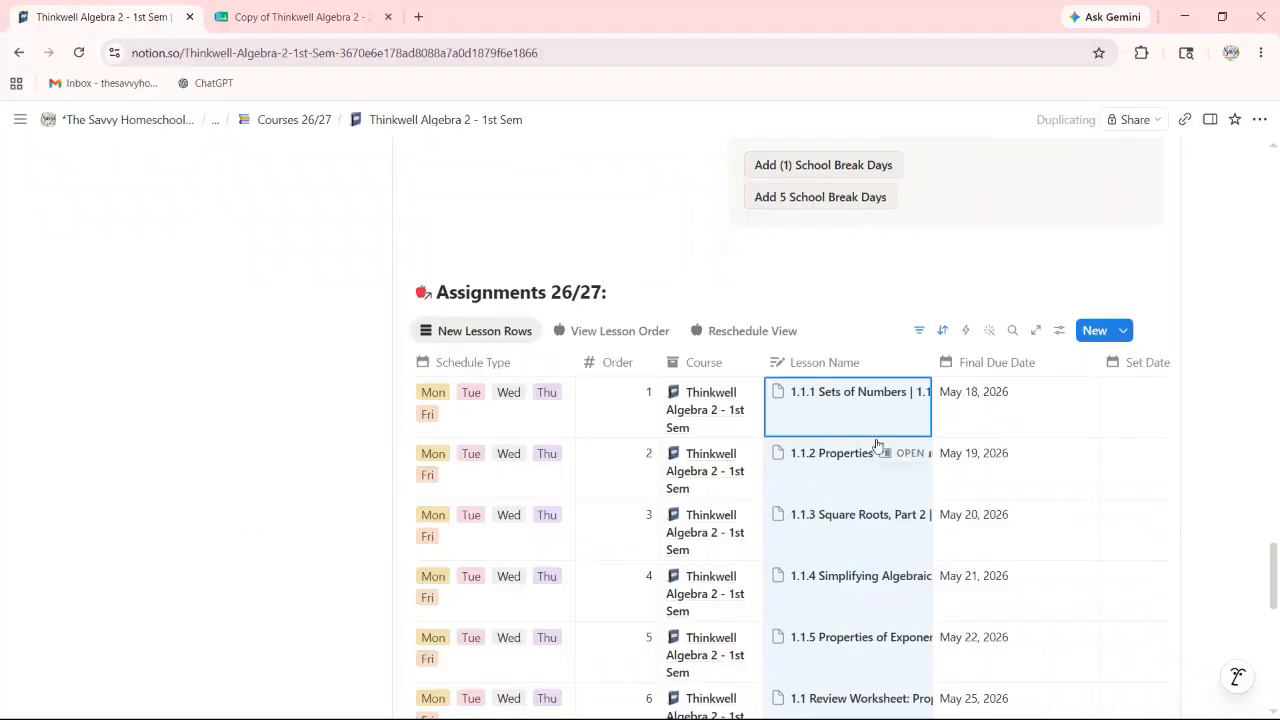
scroll(869, 317, "down", 4)
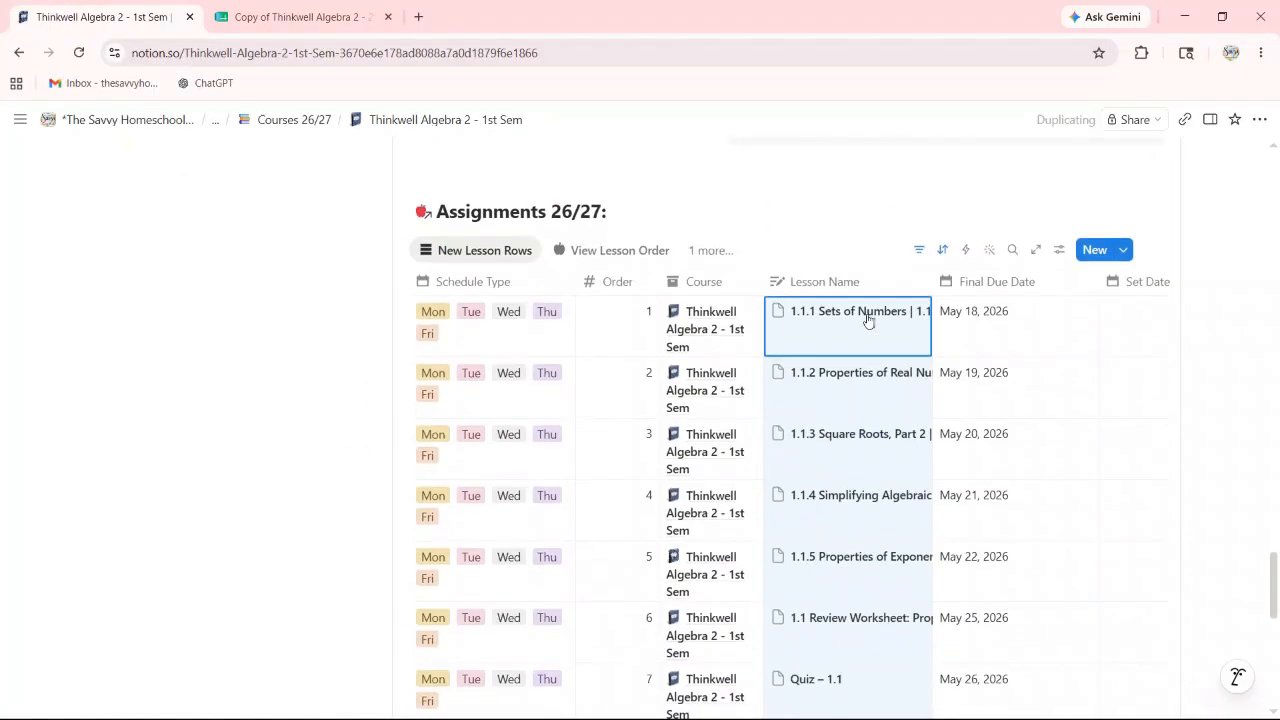
scroll(851, 463, "up", 4)
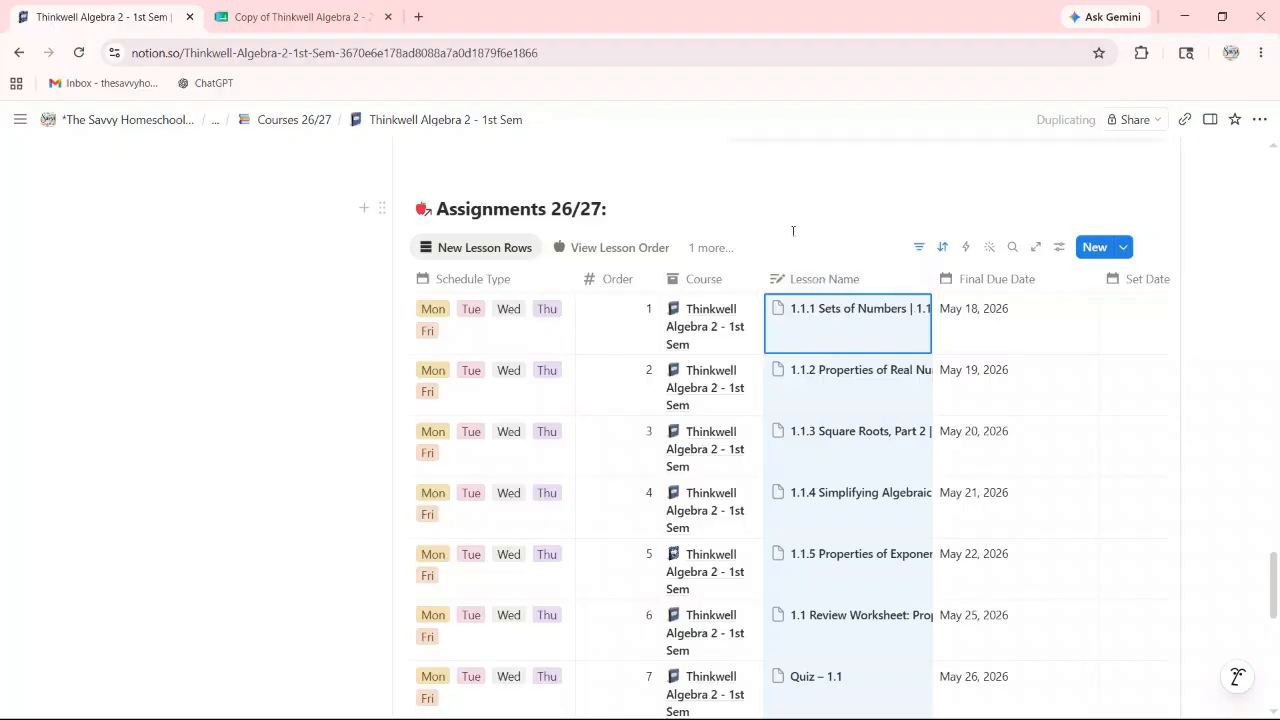
left_click(844, 213)
left_click(816, 280)
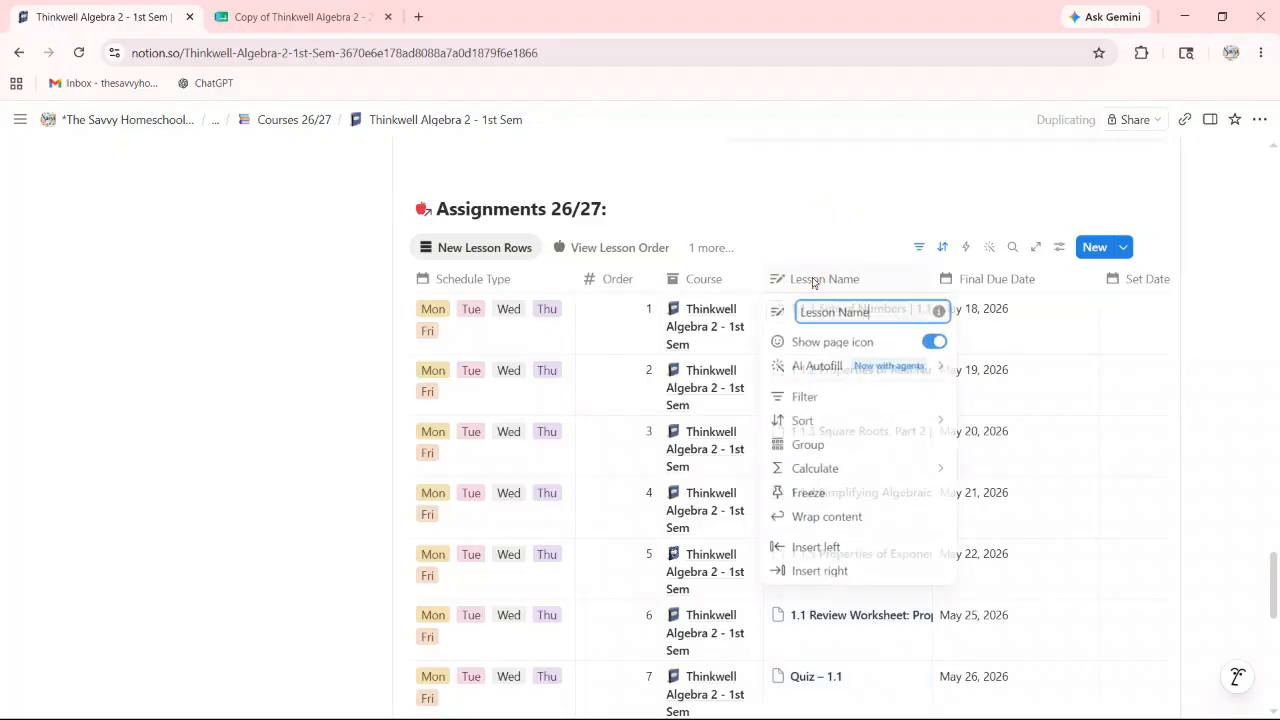
Step: Wrap the Lesson Name cells and restore Schedule Type as the first, slightly narrower column
left_click(805, 518)
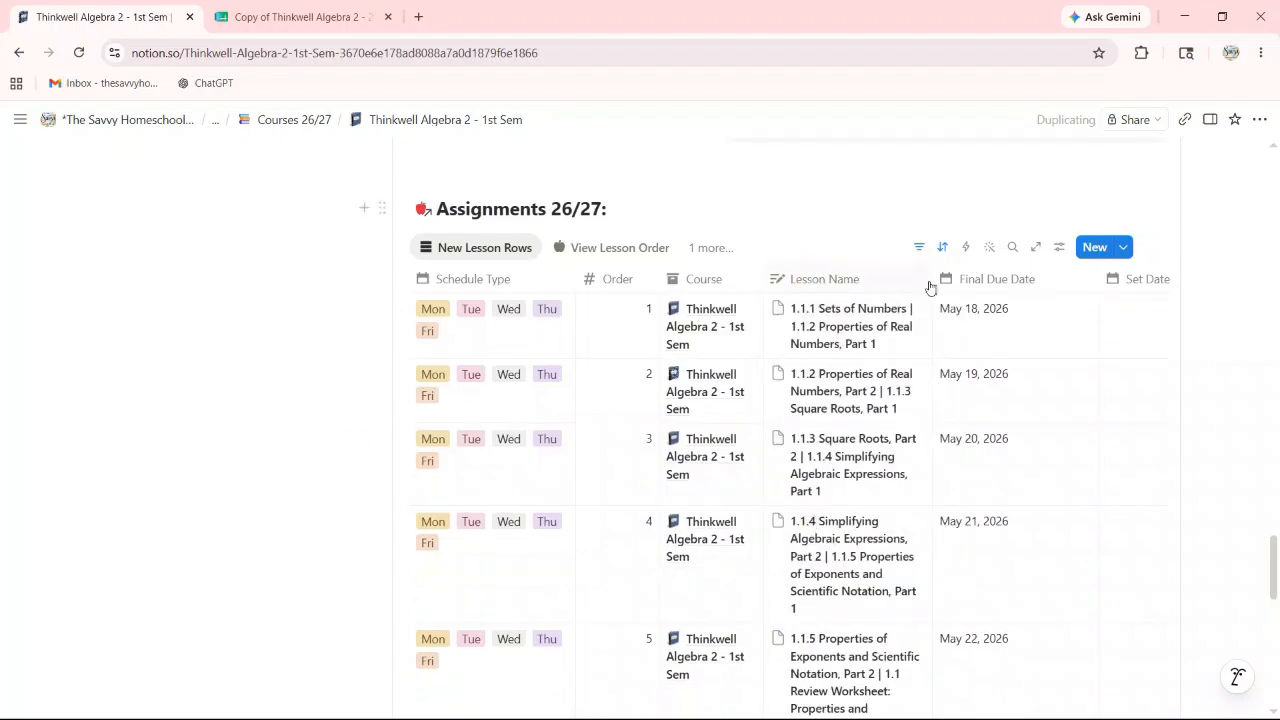
left_click_drag(931, 280, 960, 279)
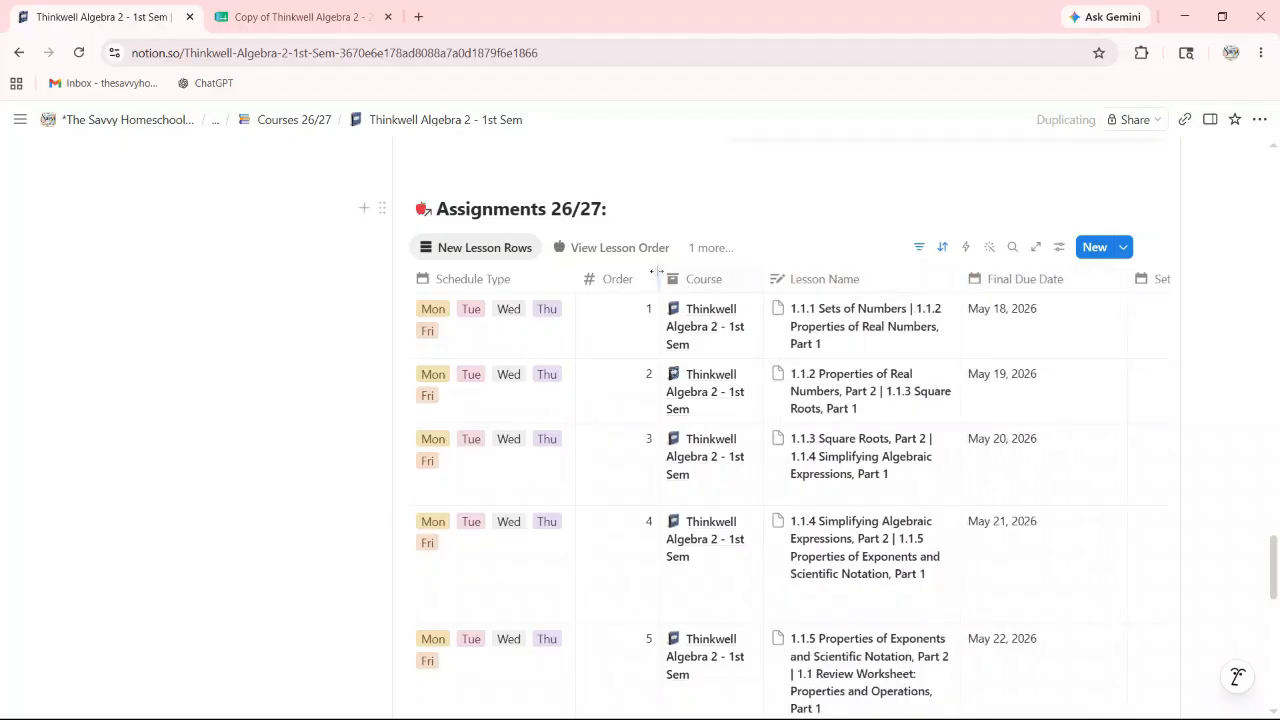
left_click_drag(566, 278, 566, 277)
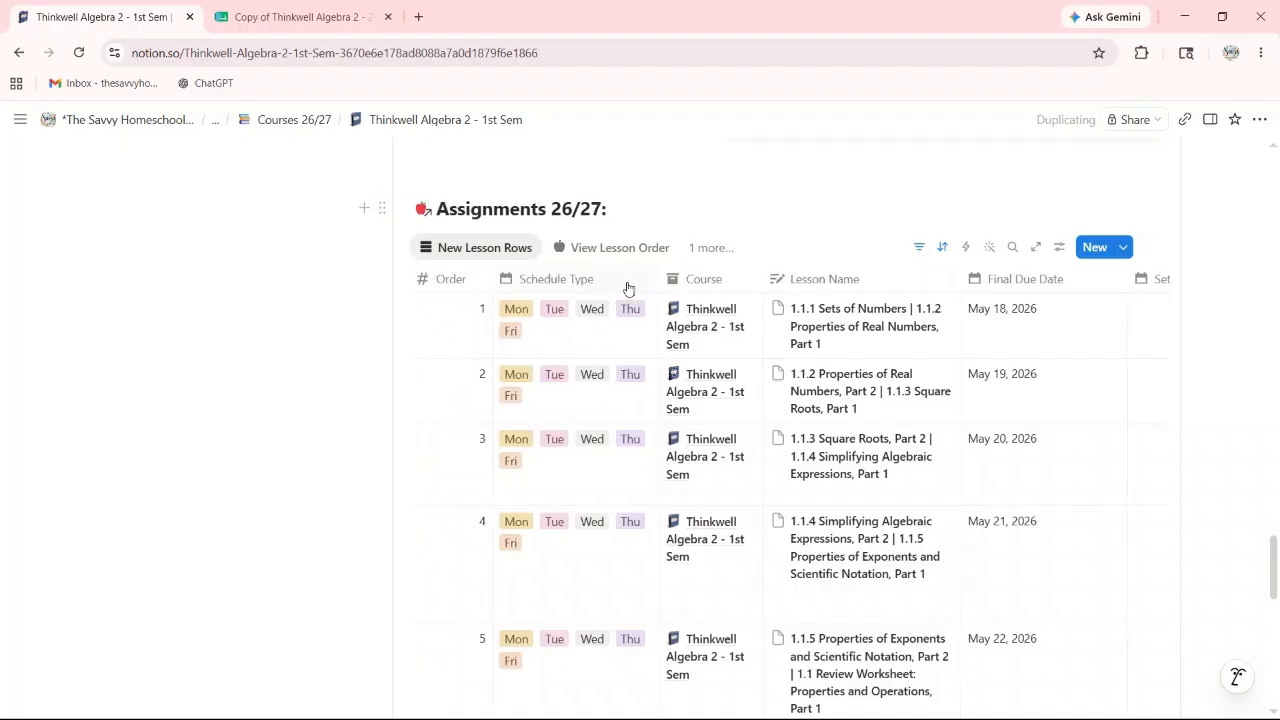
left_click_drag(603, 286, 490, 287)
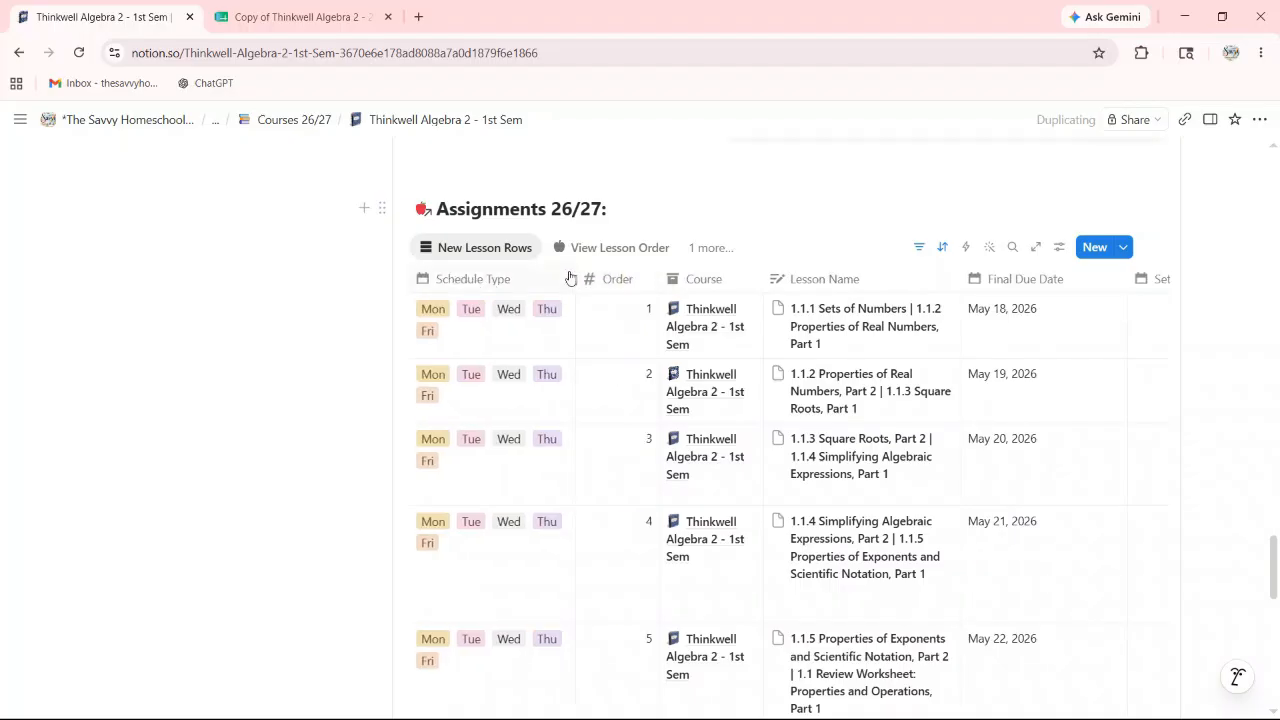
left_click_drag(574, 274, 506, 277)
scroll(950, 318, "down", 1)
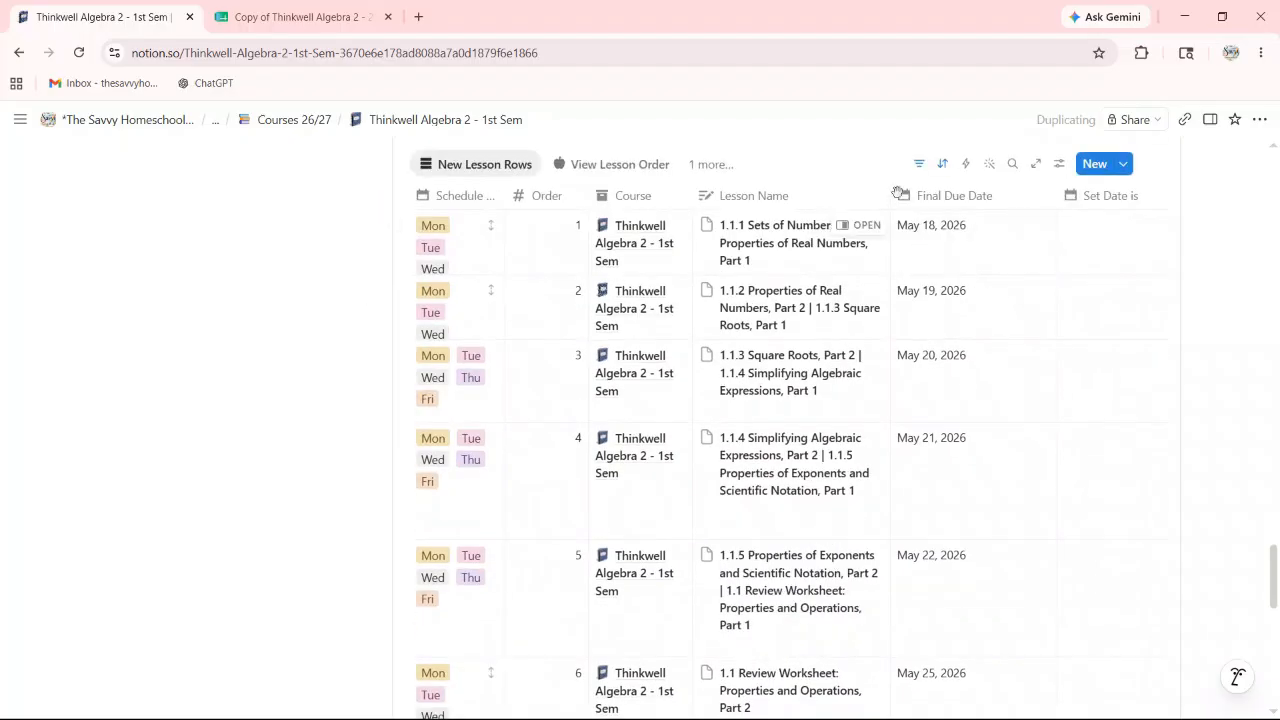
Step: Widen the Lesson Name column so the lesson names wrap onto fewer lines across all 11 rows
left_click_drag(891, 196, 928, 196)
scroll(848, 293, "down", 5)
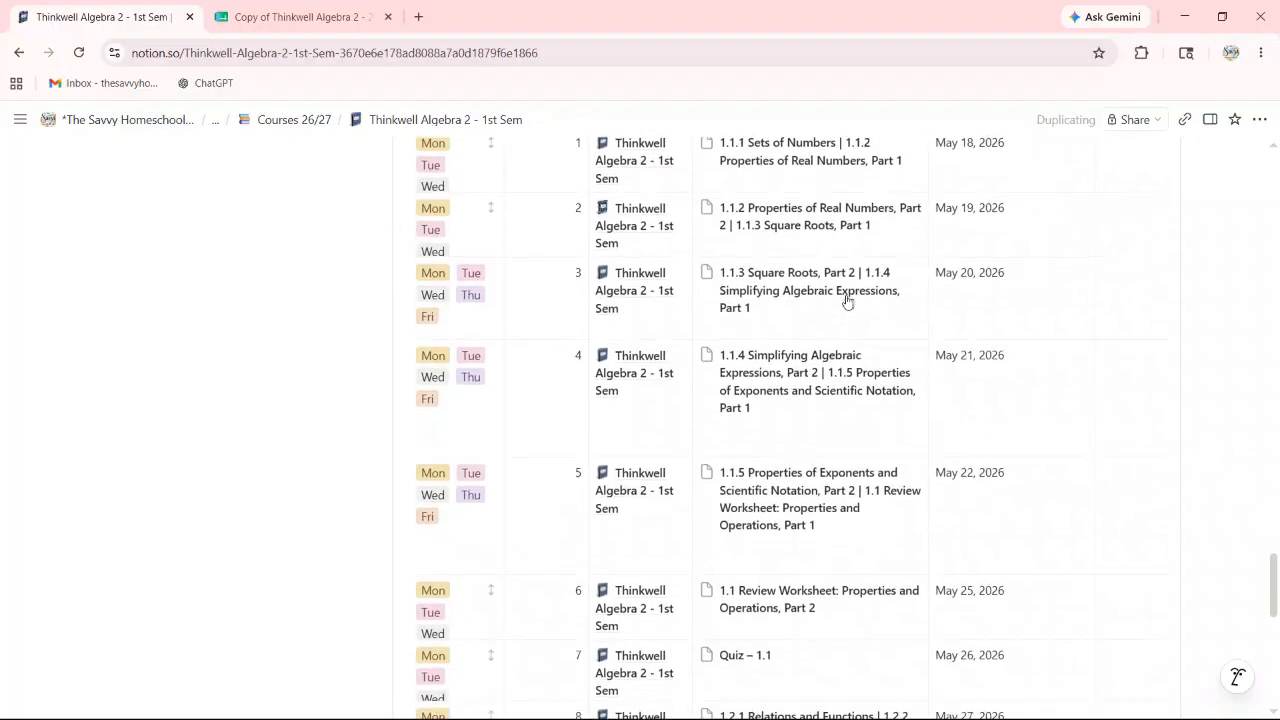
scroll(851, 337, "down", 1)
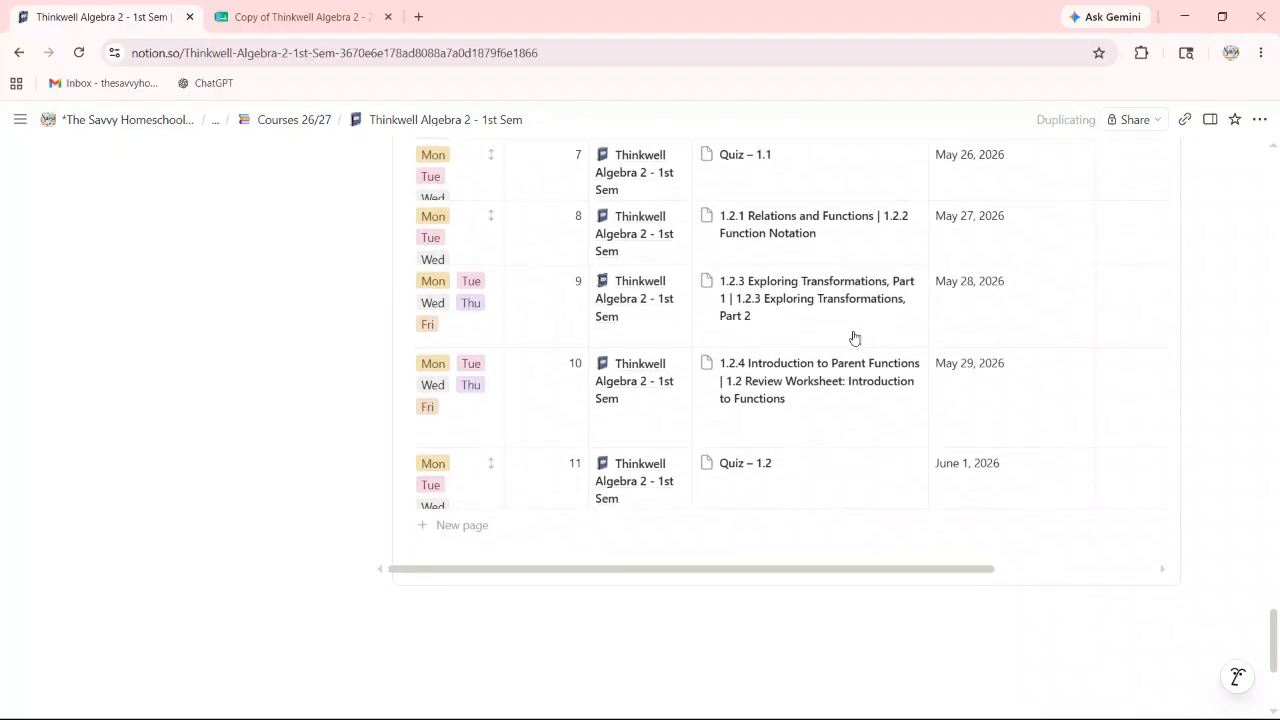
scroll(830, 371, "up", 4)
scroll(834, 373, "up", 5)
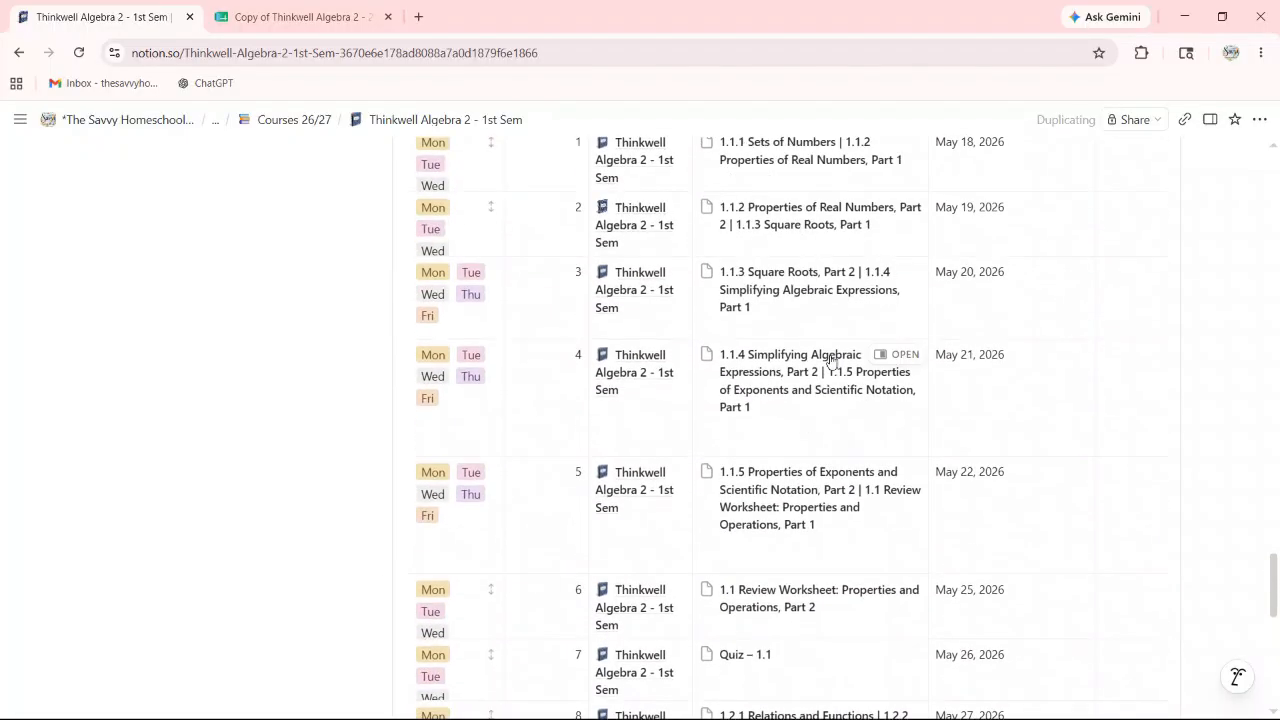
scroll(808, 462, "up", 1)
scroll(820, 451, "down", 4)
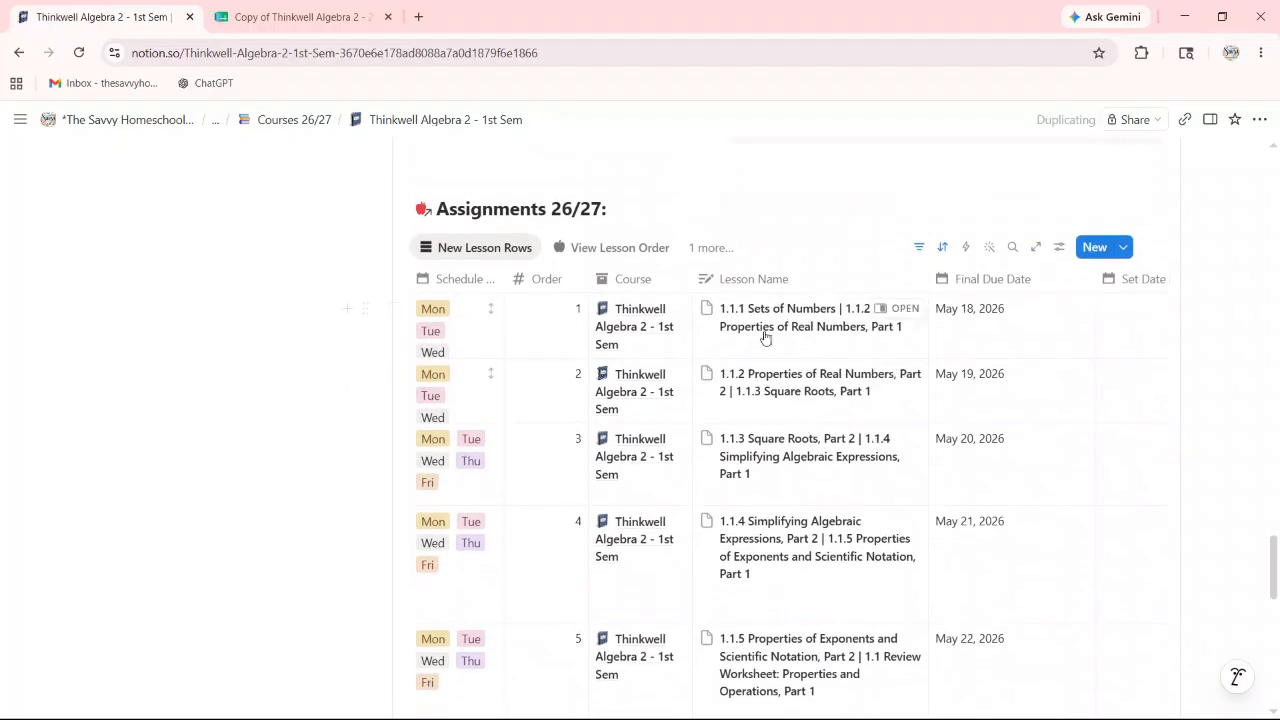
scroll(800, 338, "down", 2)
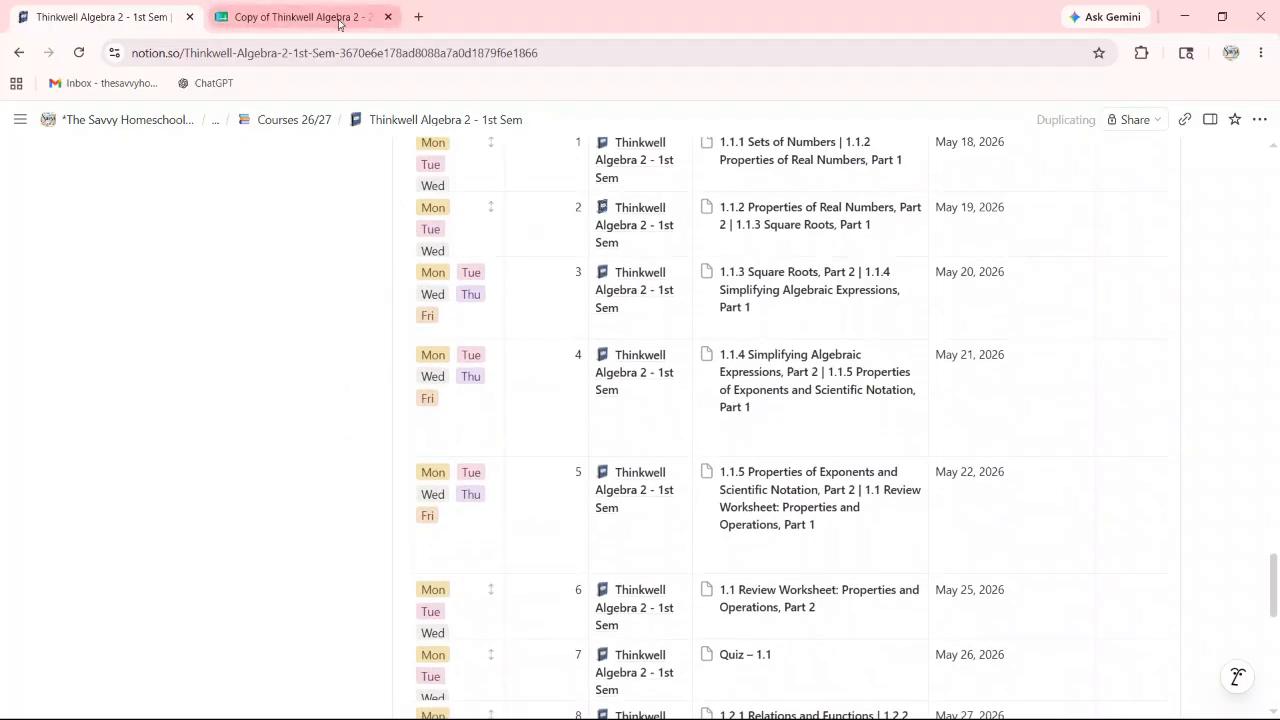
Step: Clear the selection in the lesson sheet and review column A, 1.1.1 Sets of Numbers to Test – 1.1 & 1.2
left_click(337, 17)
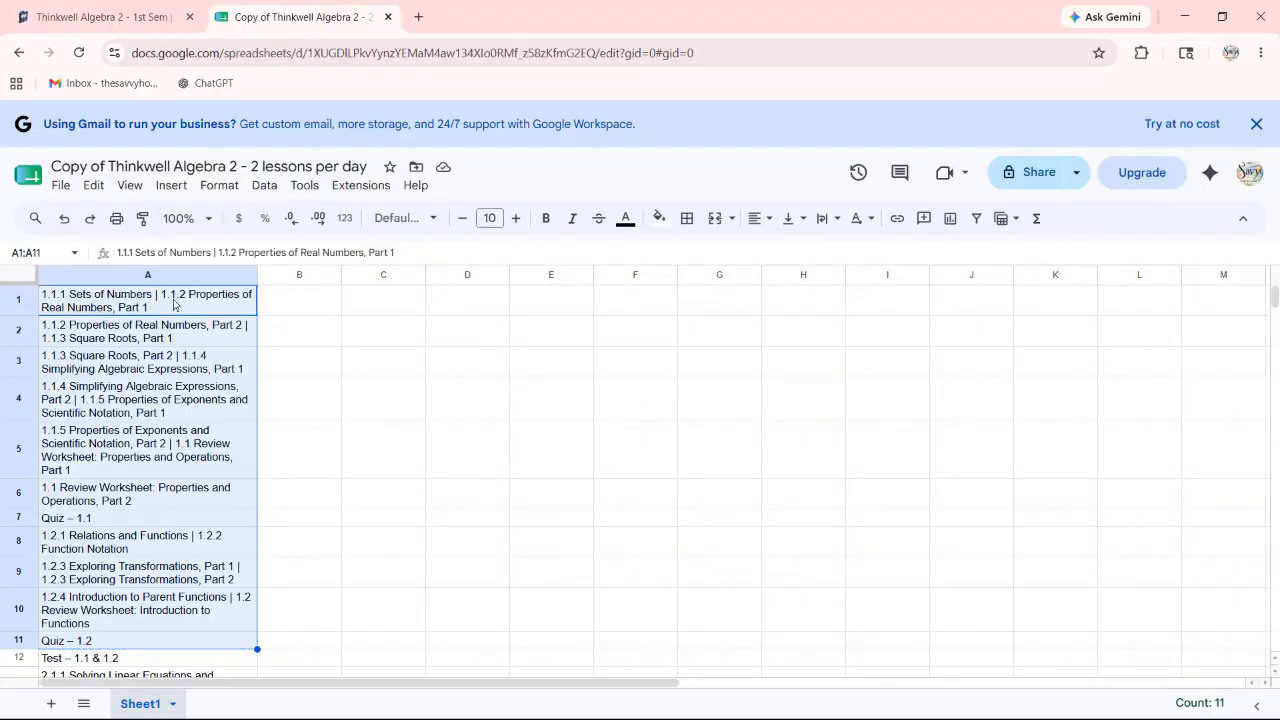
left_click(308, 339)
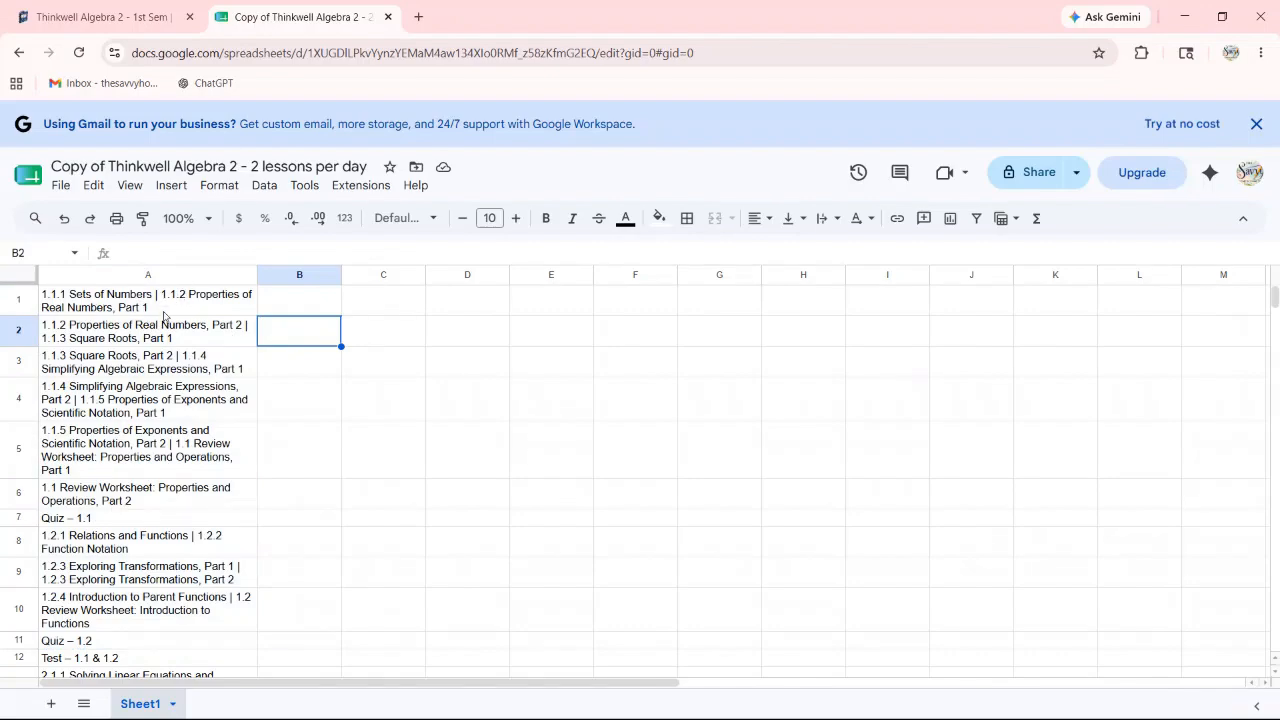
scroll(165, 318, "down", 1)
scroll(167, 320, "up", 1)
scroll(167, 330, "down", 6)
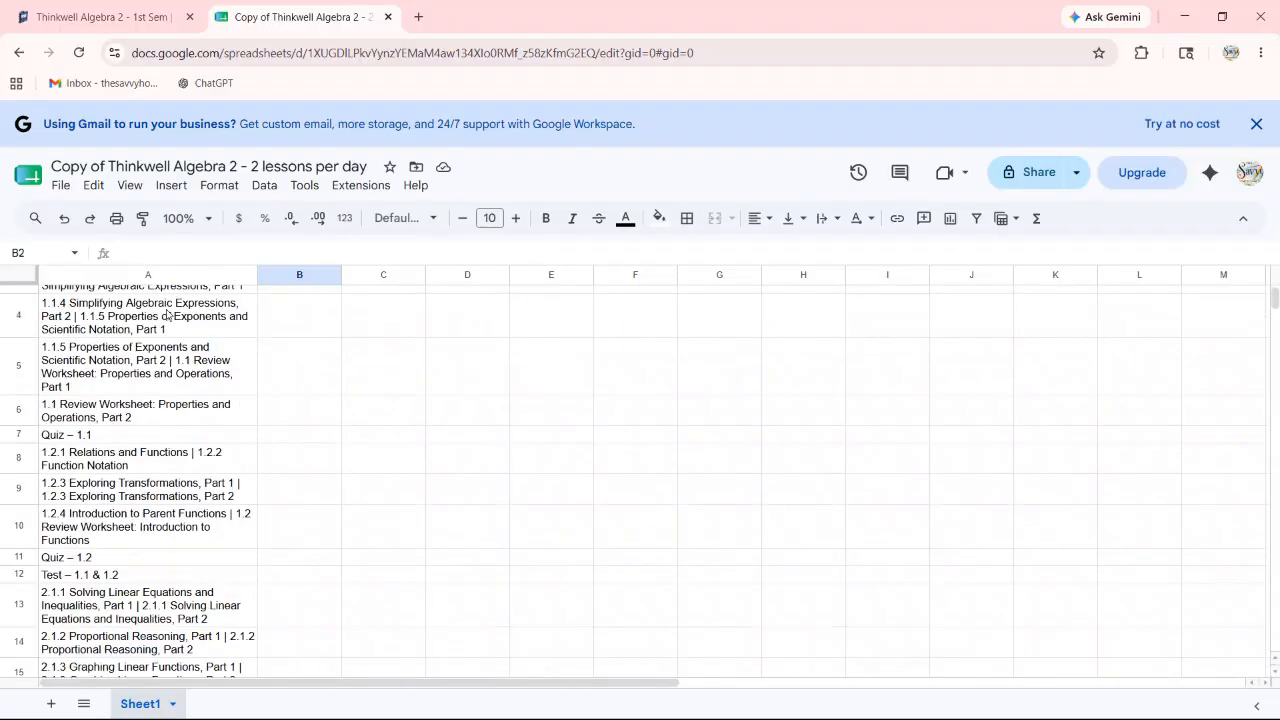
scroll(167, 333, "down", 5)
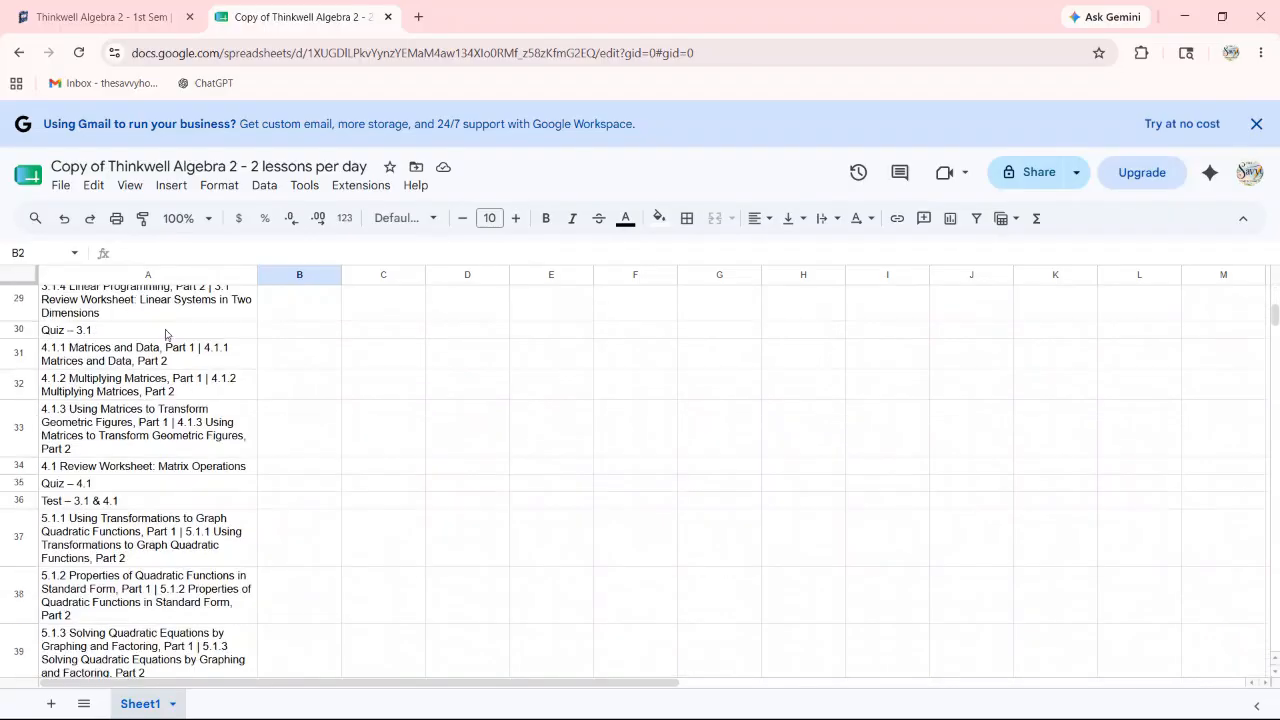
scroll(168, 336, "up", 2)
scroll(167, 336, "up", 9)
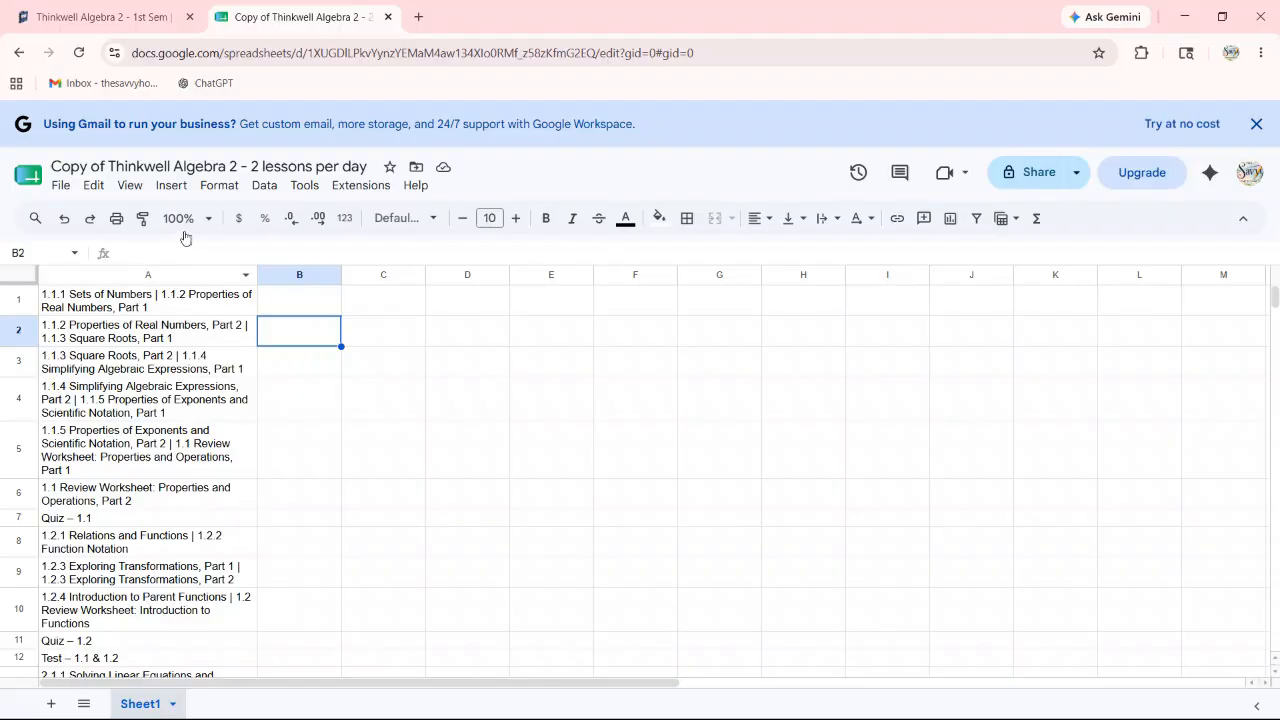
scroll(194, 340, "down", 3)
scroll(198, 343, "up", 3)
Step: Scroll through the Notion Assignments 26/27 rows to compare their pasted lesson names with the sheet
left_click(95, 20)
scroll(811, 310, "up", 3)
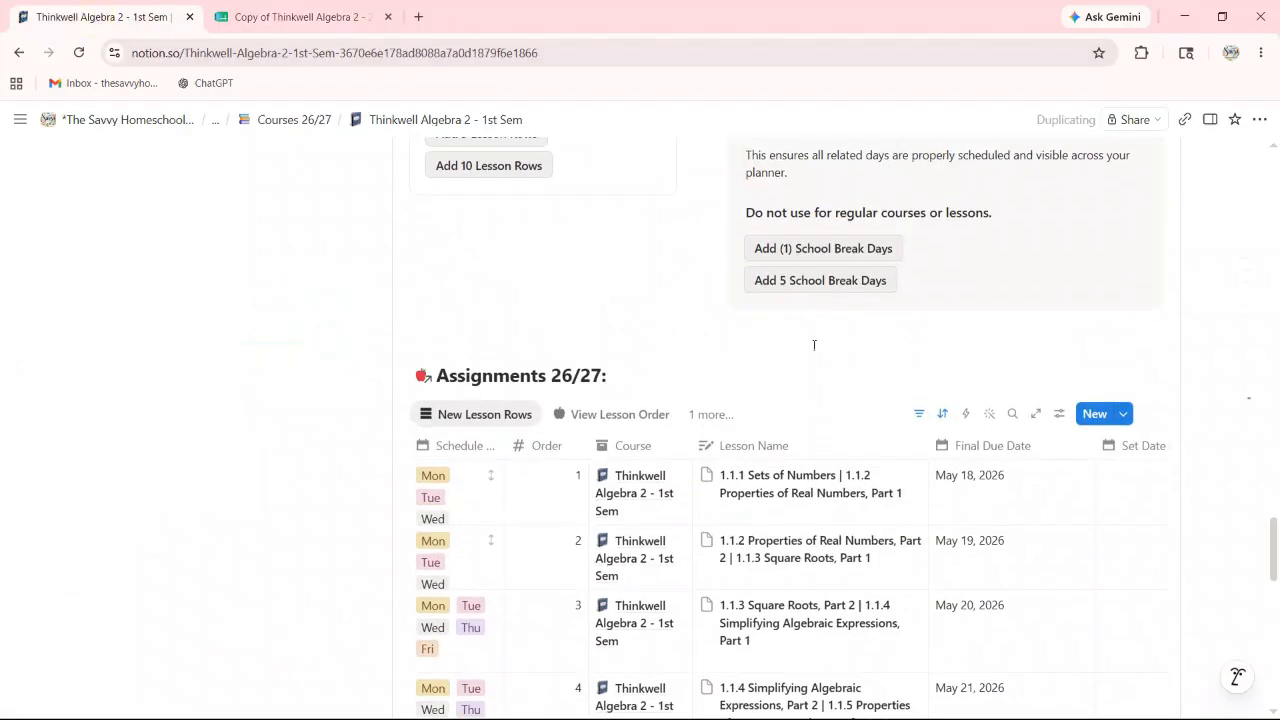
scroll(818, 488, "down", 7)
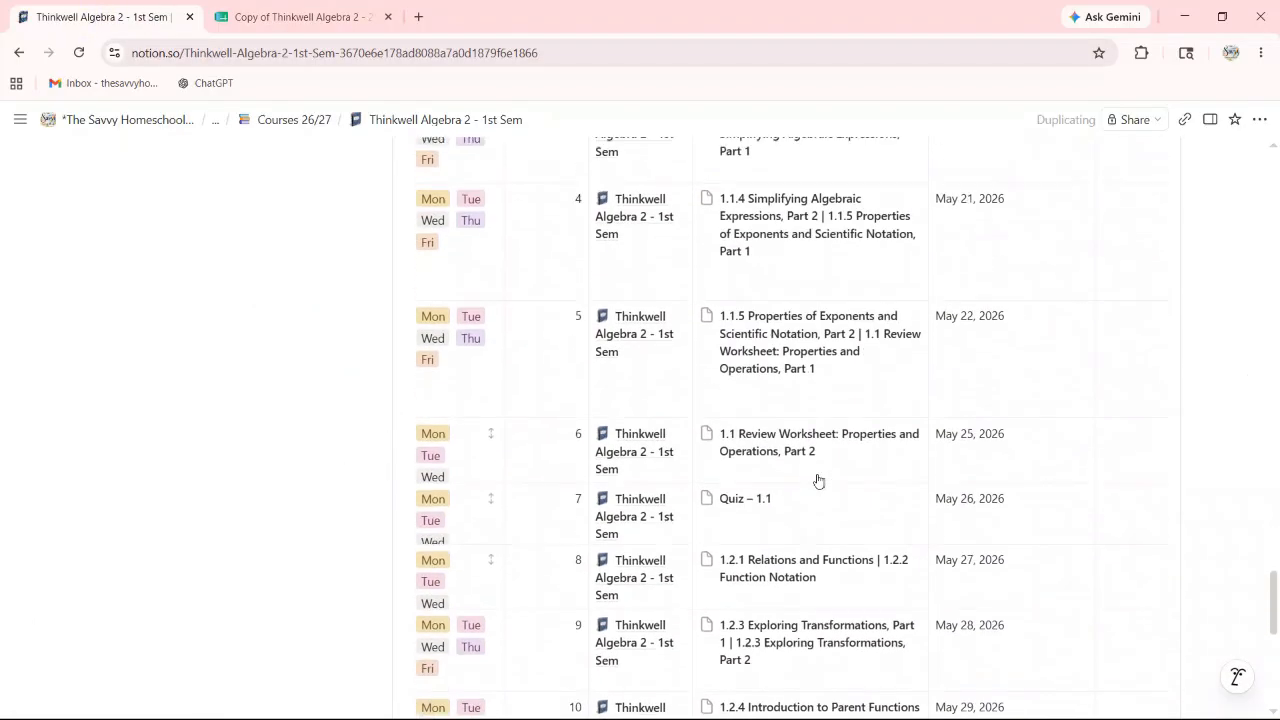
scroll(818, 481, "down", 2)
scroll(817, 474, "up", 4)
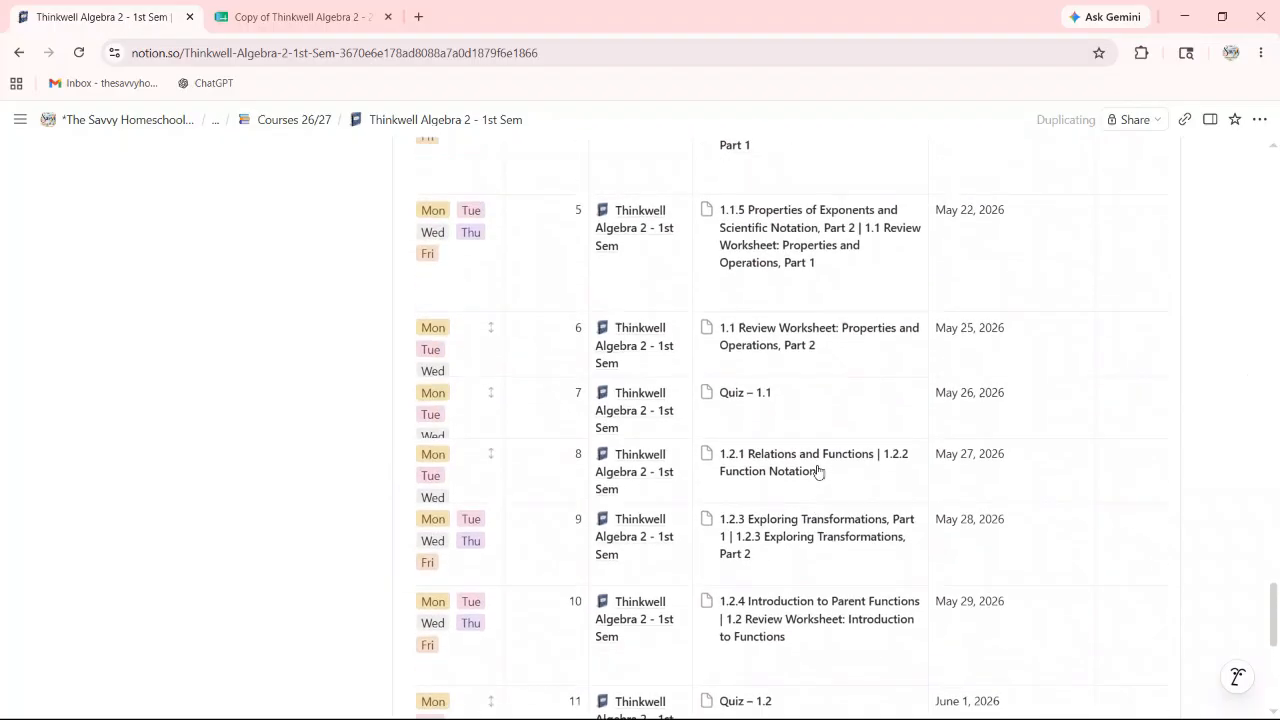
scroll(437, 203, "up", 2)
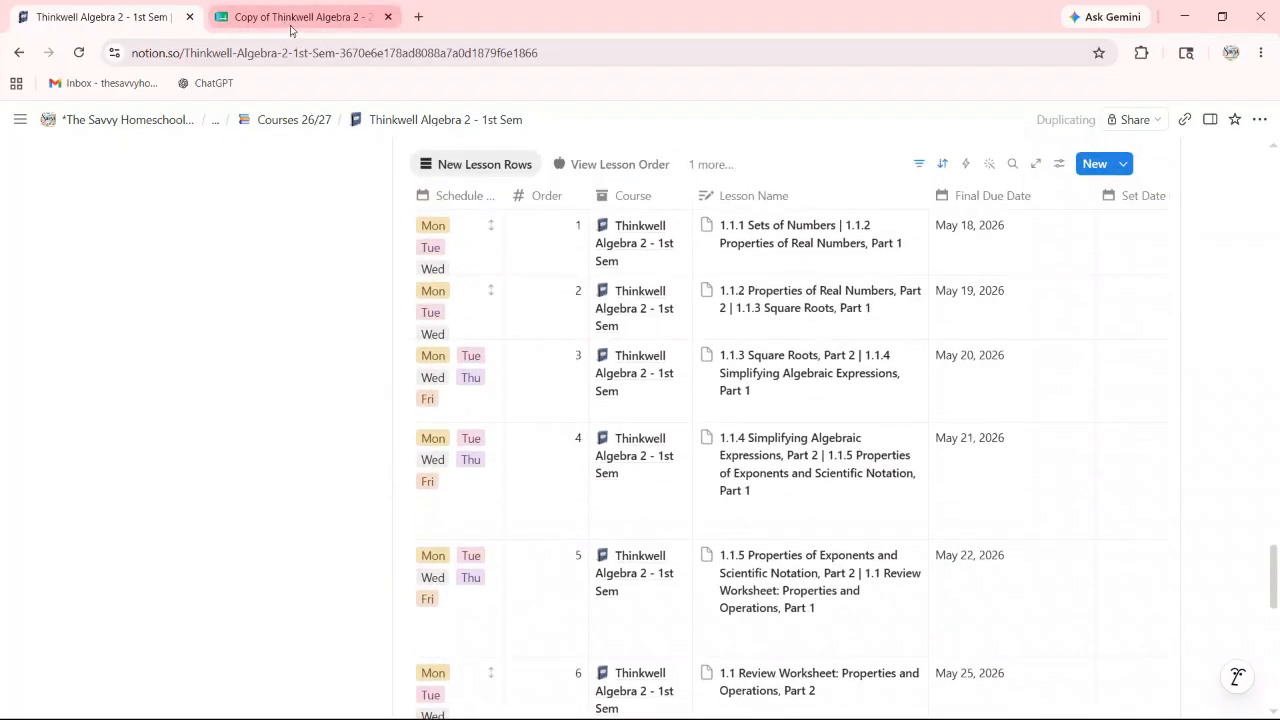
Step: Enter the label Day 1 in cell C1 of the lesson sheet, retyping it once
left_click(294, 22)
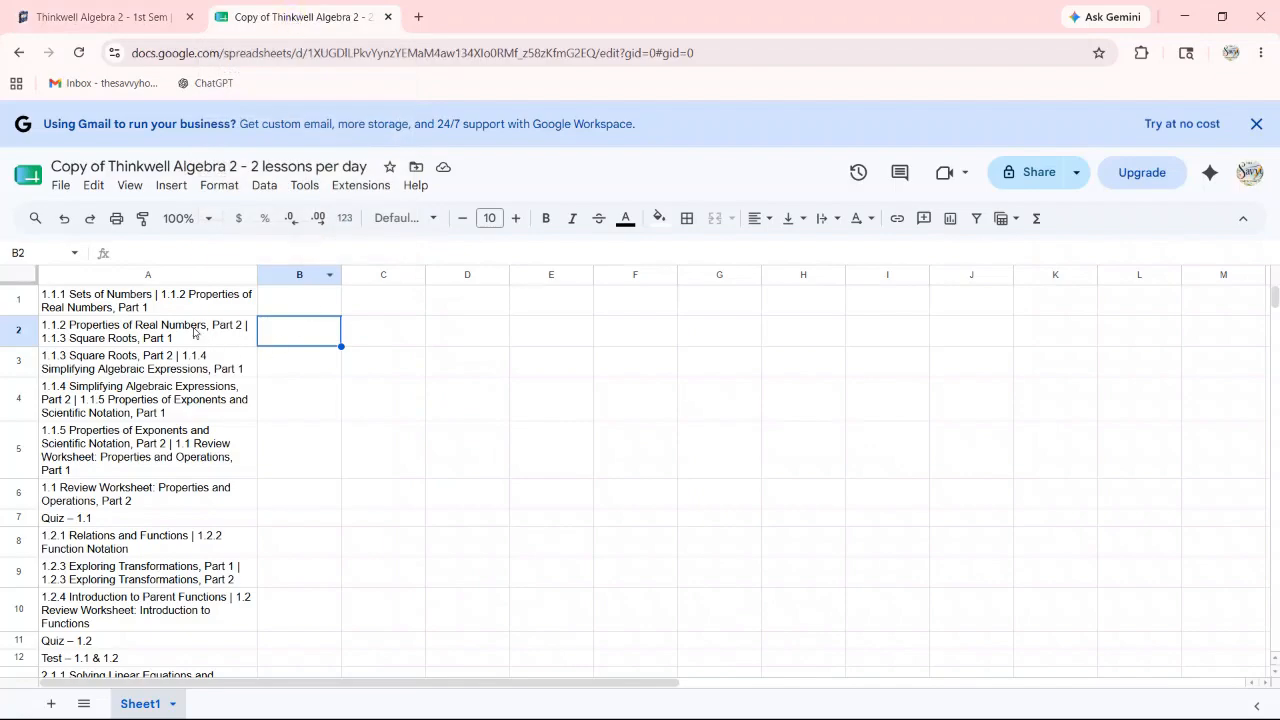
left_click(379, 313)
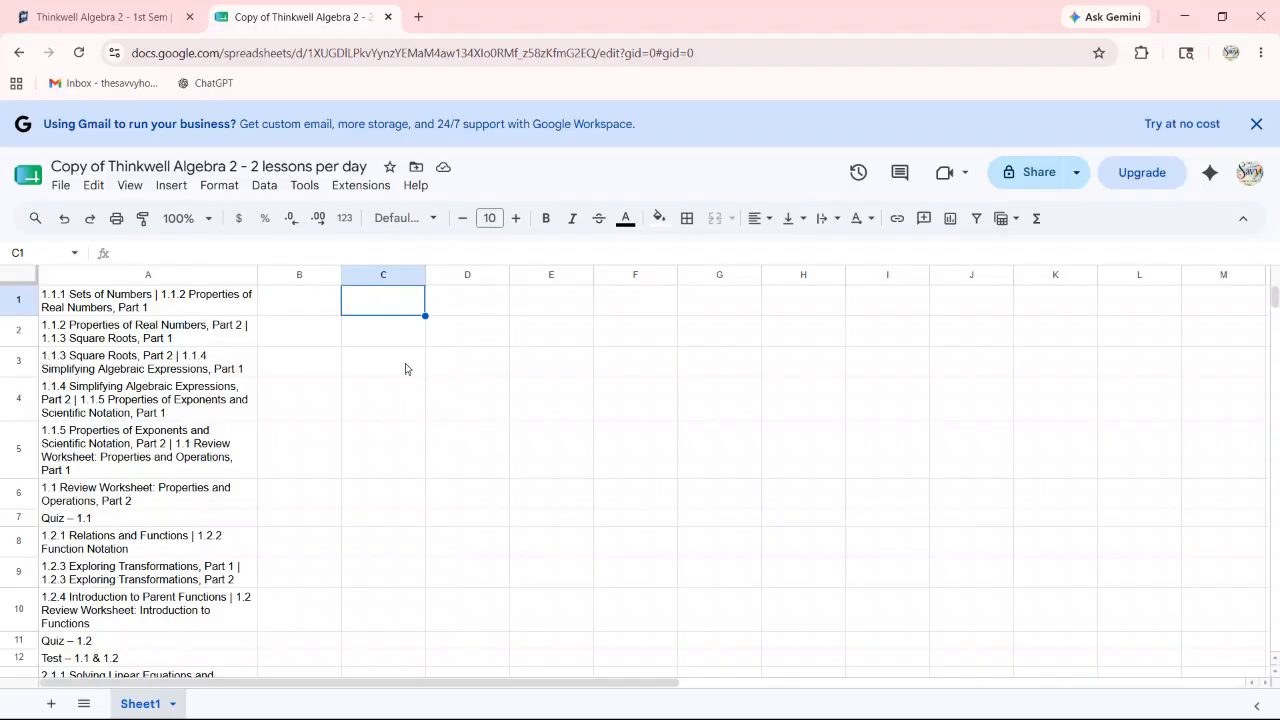
type("Day1")
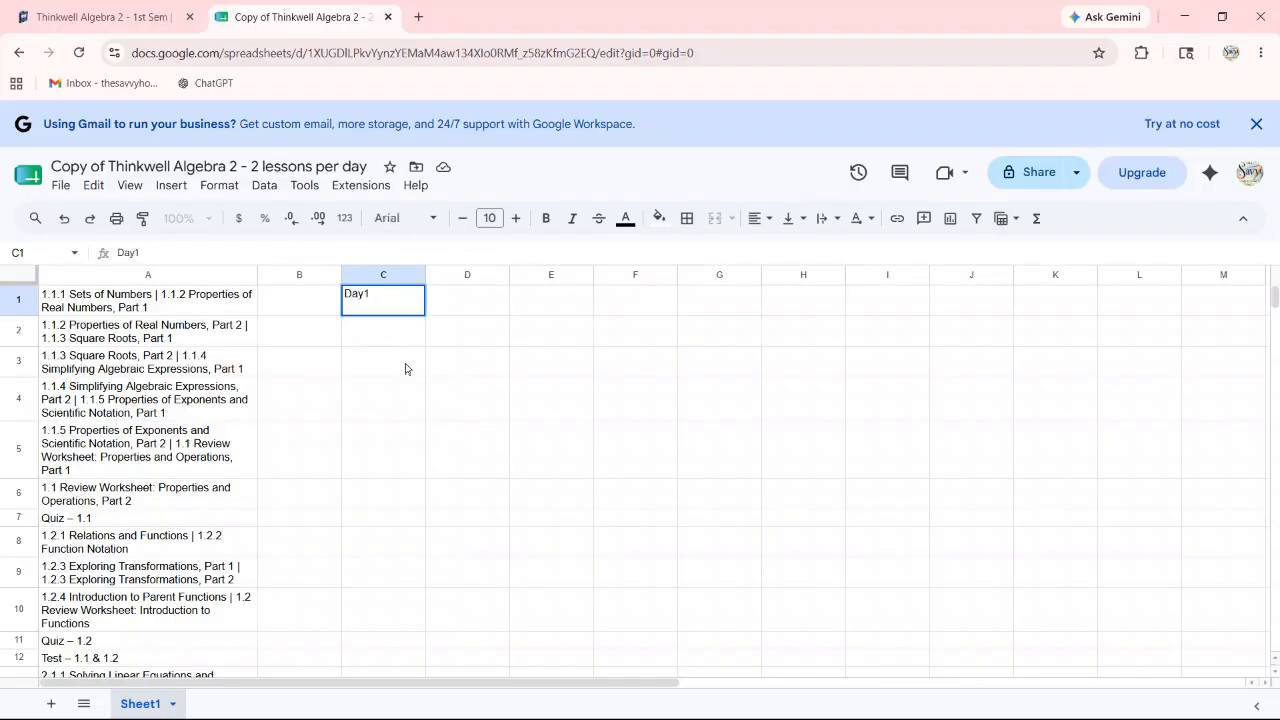
key("Return")
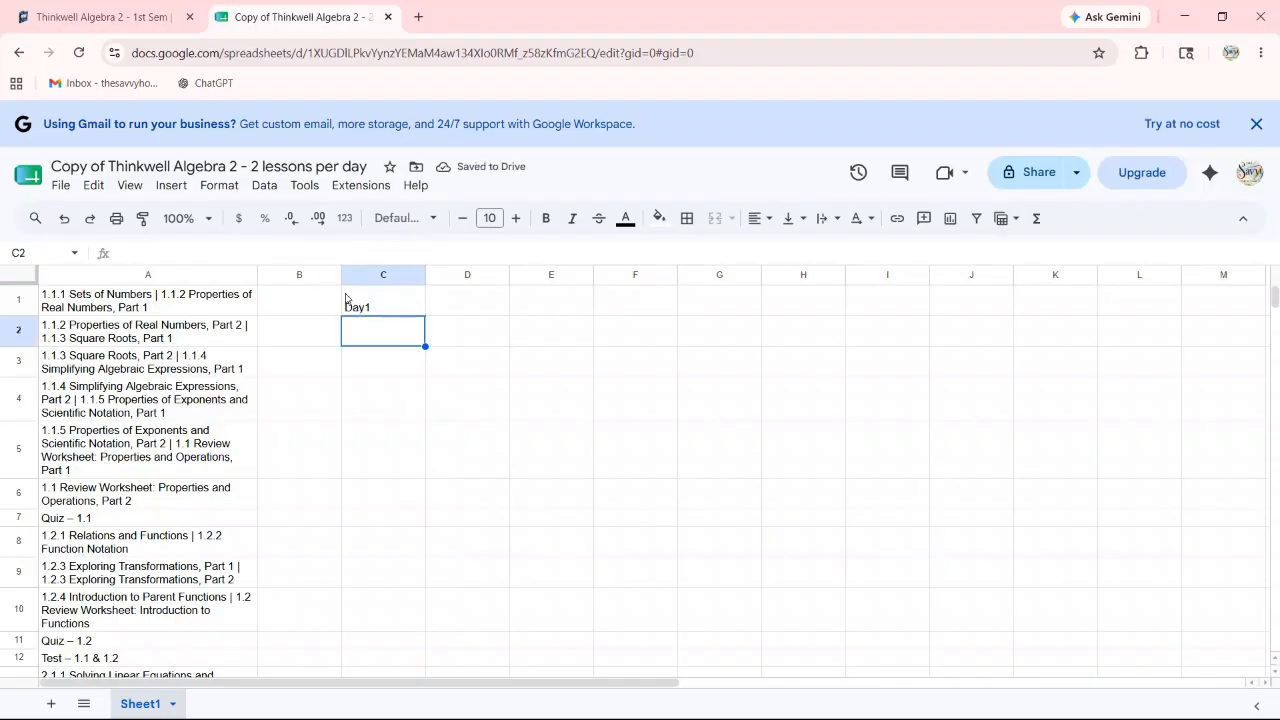
left_click(389, 303)
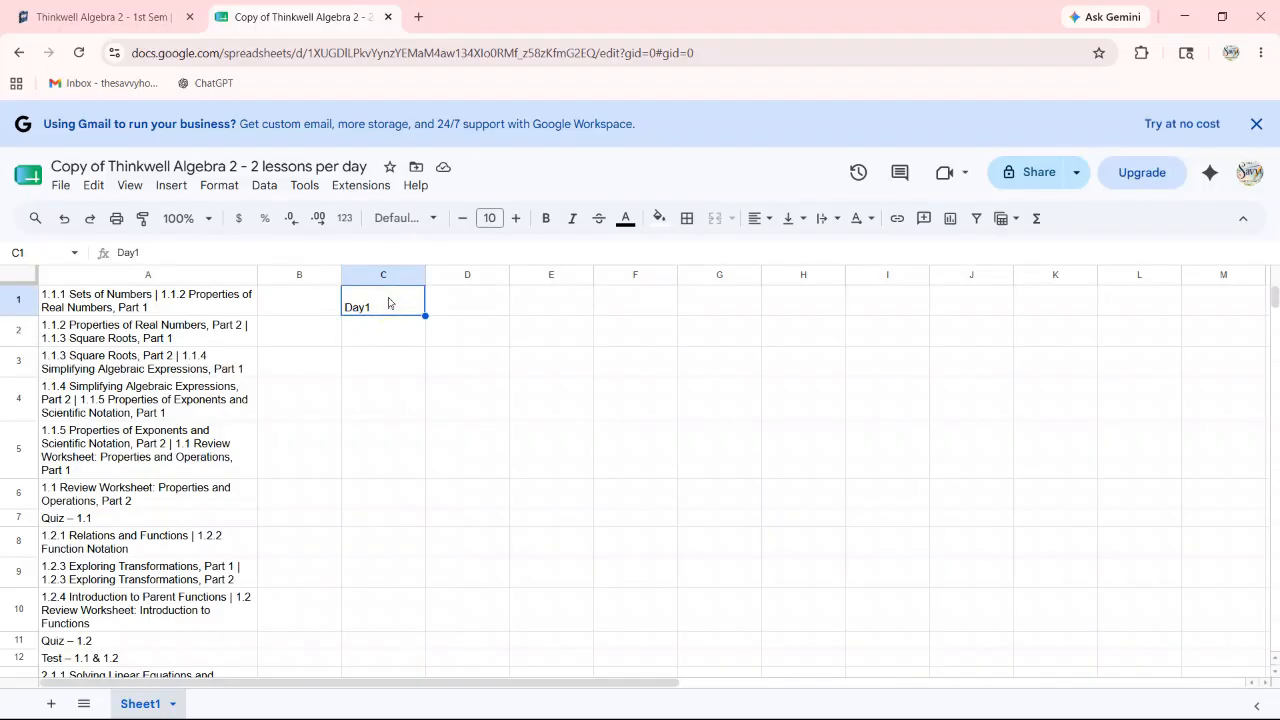
type("DAy")
key("BackSpace")
type("a")
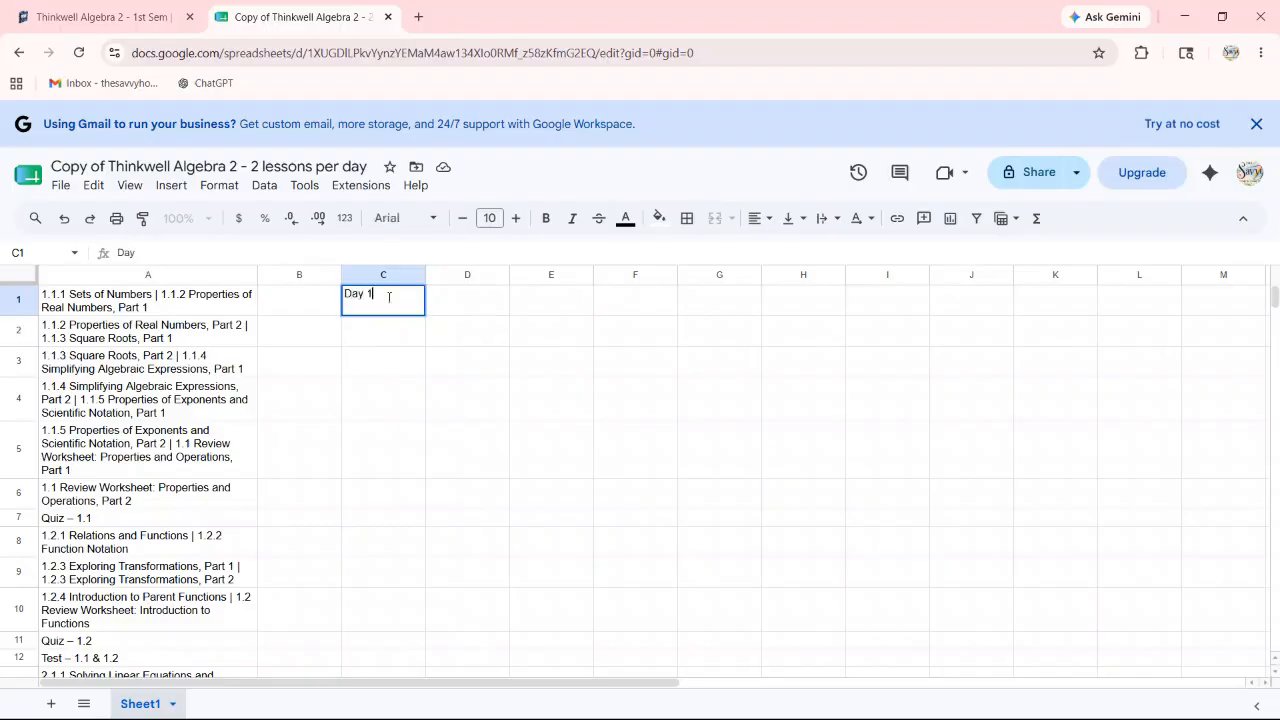
key("Return")
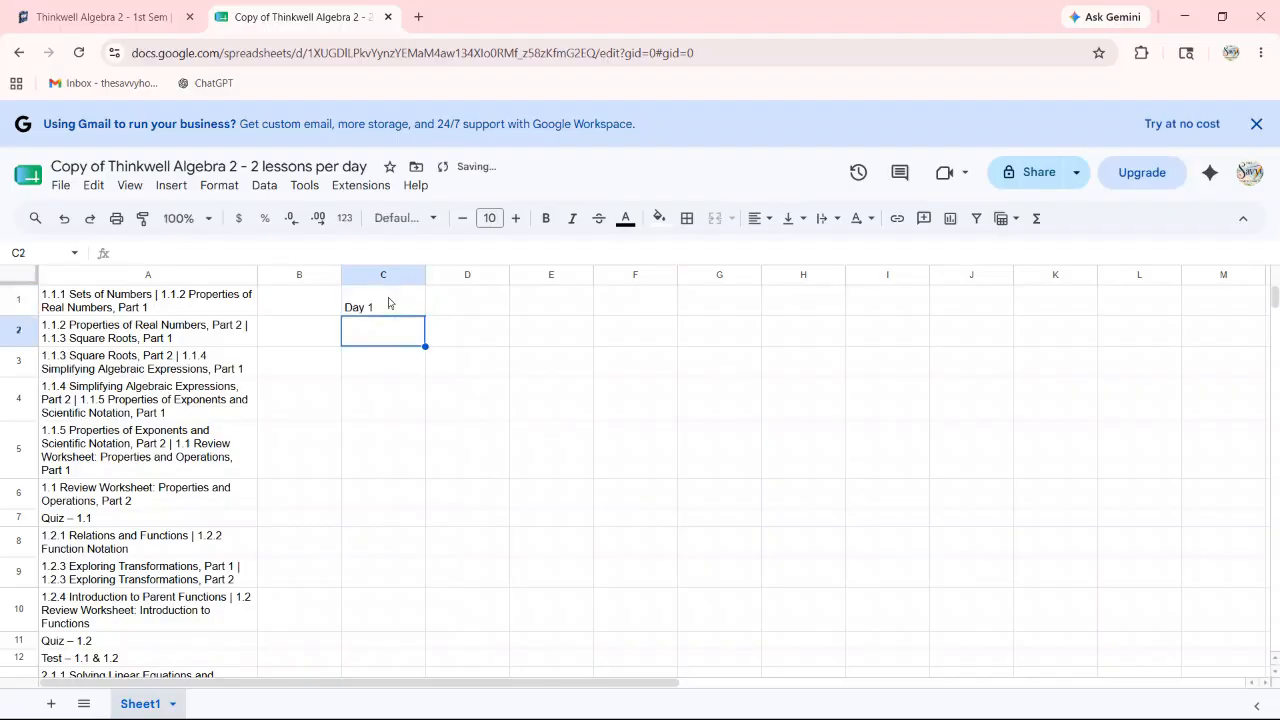
Step: Enter Day 2 in cell C2 and reselect C1
type("Day 2")
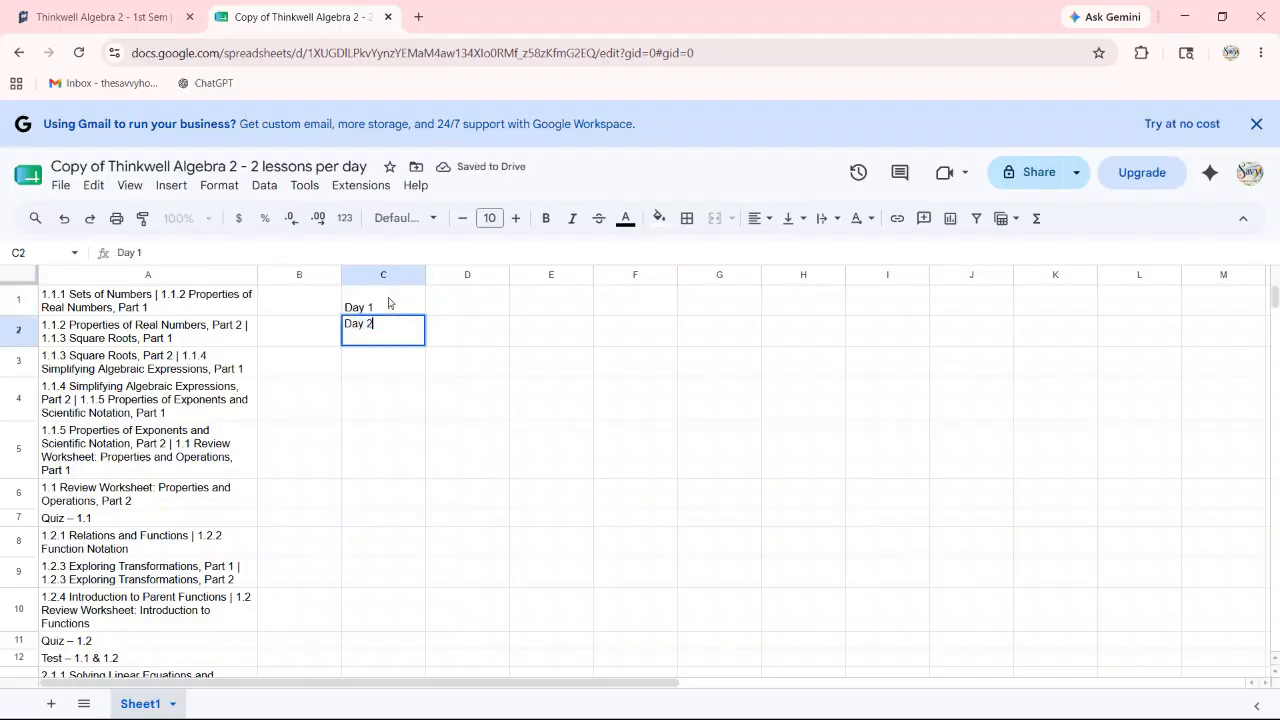
key("Return")
left_click(389, 303)
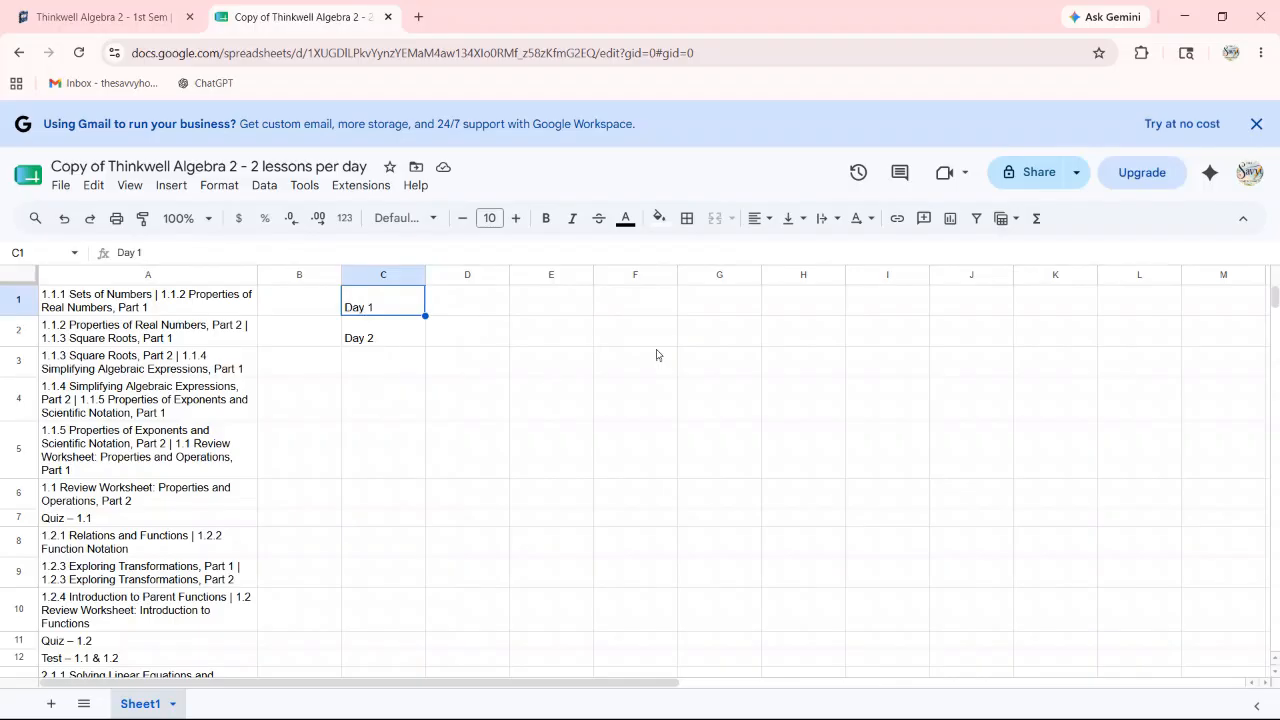
Step: Extend the Day 1 and Day 2 labels in column C down to row 11
key("shift+Down")
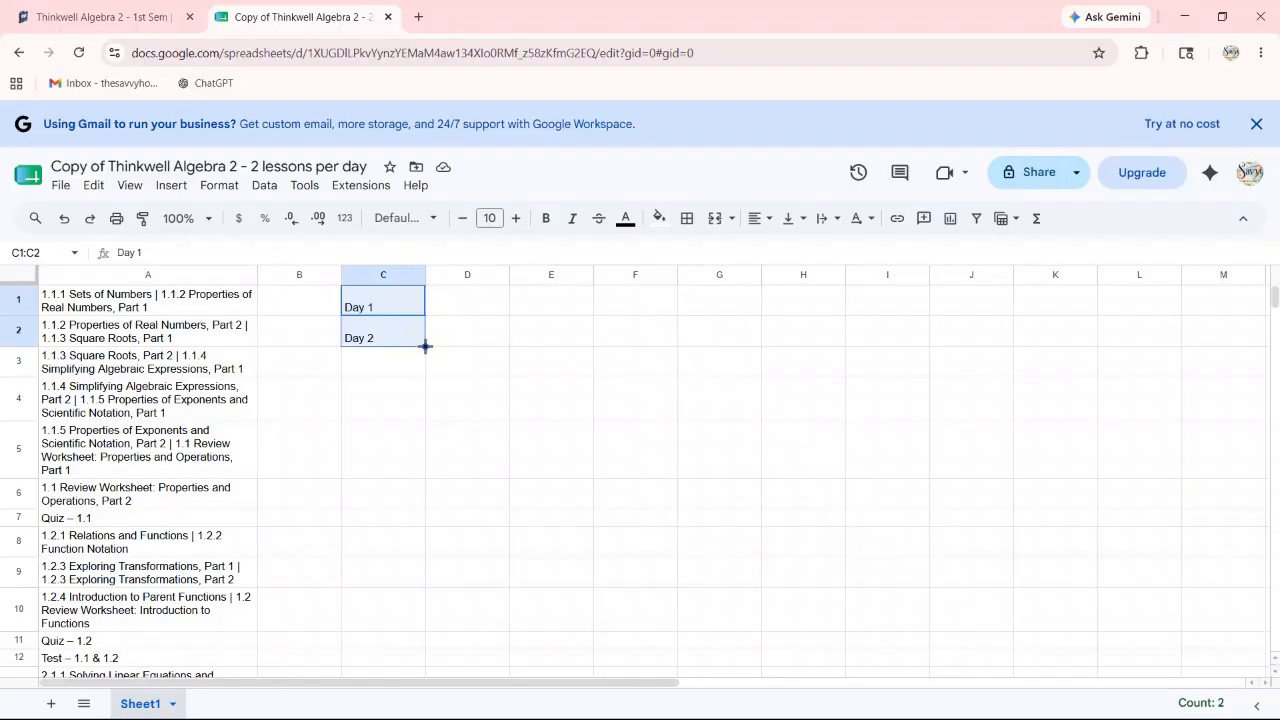
left_click_drag(425, 347, 395, 642)
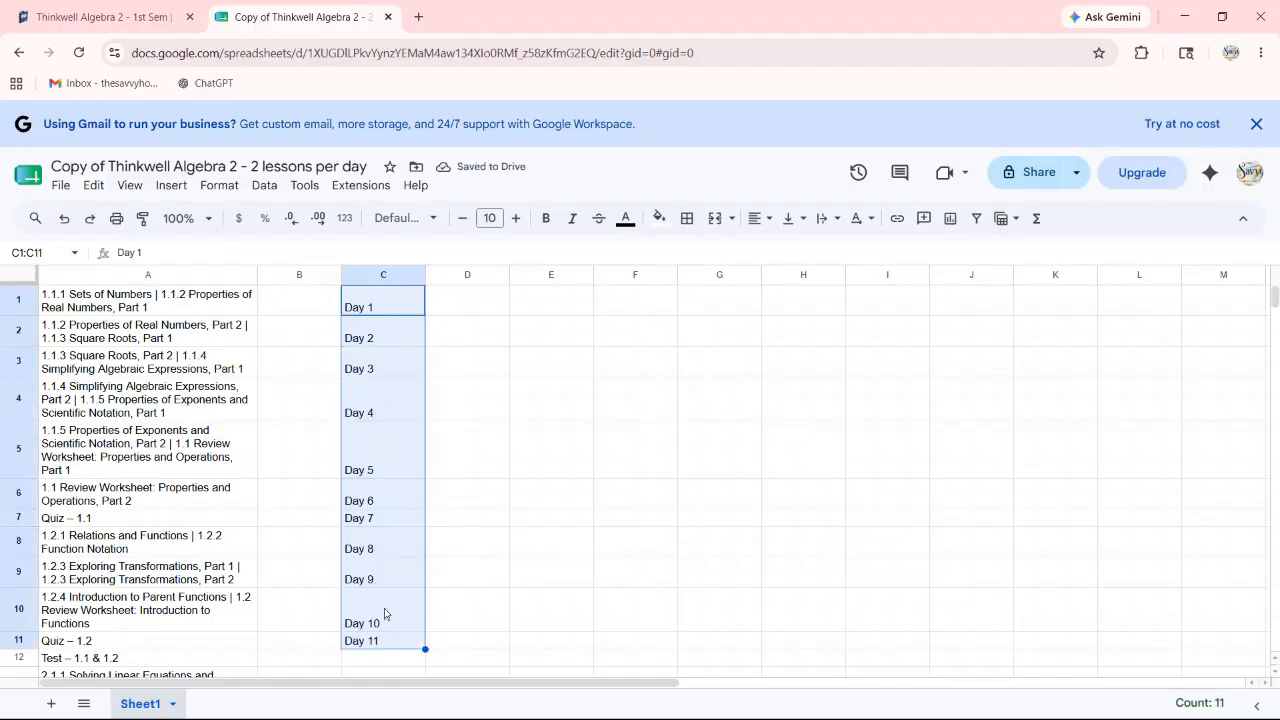
scroll(403, 334, "down", 2)
scroll(424, 488, "up", 2)
Step: Select C1:C11 and delete all the Day labels
left_click(473, 369)
left_click(403, 310)
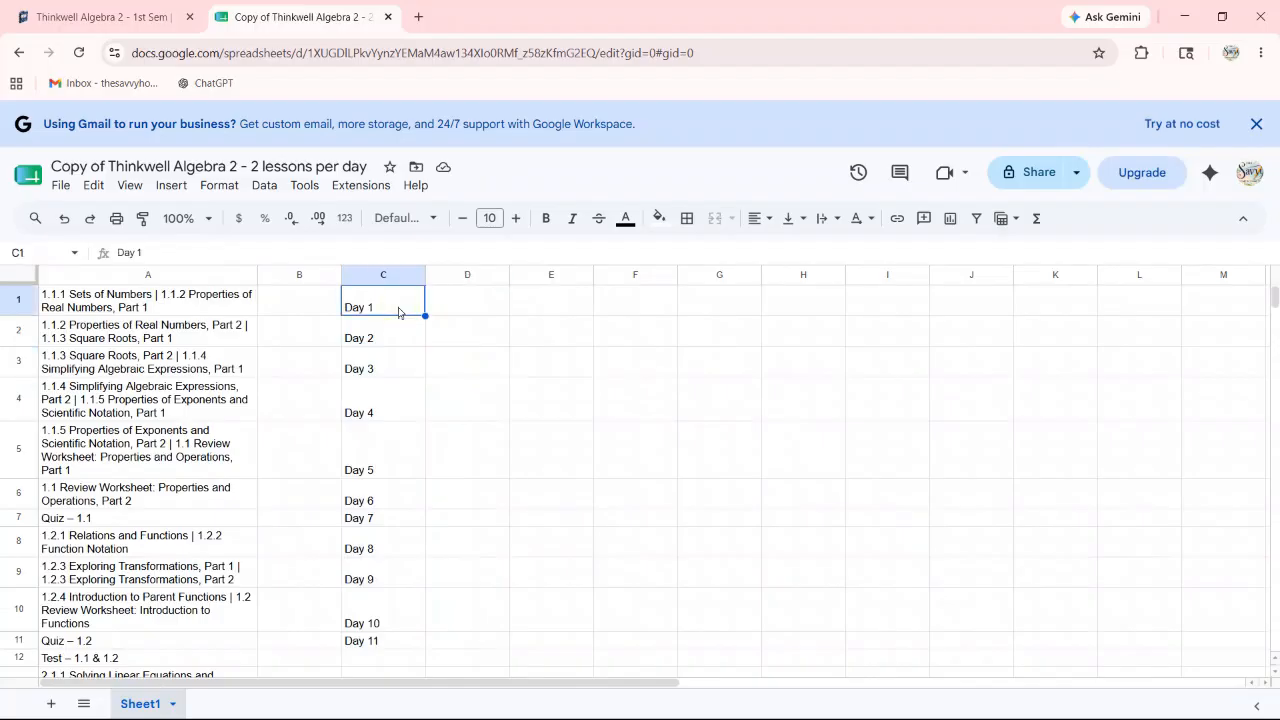
key("shift+Down")
key("shift+Down")
key("shift+Down")
key("shift+Down")
key("shift+Down")
key("shift+Down")
key("shift+Down")
key("shift+Down")
key("shift+Down")
key("shift+Down")
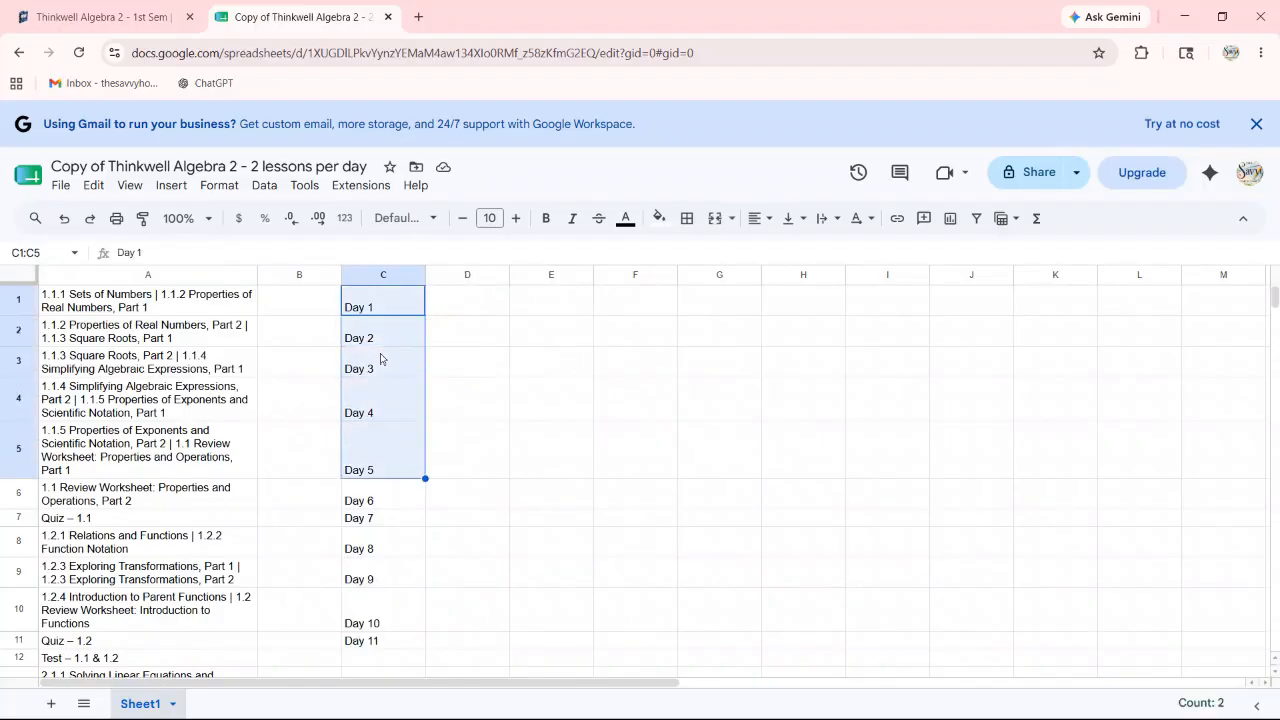
key("Delete")
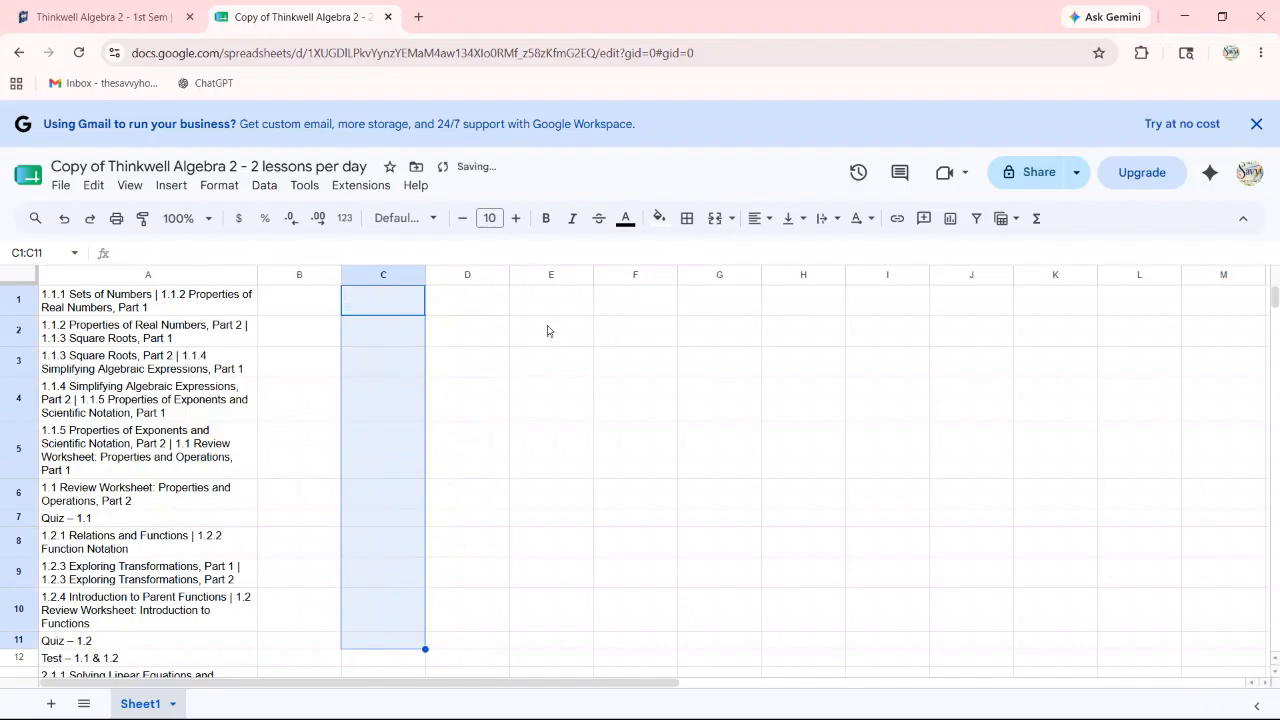
Step: Return to the Thinkwell Algebra 2 - 1st Sem page in Notion and go to All Assignments 26/27
left_click(97, 17)
scroll(906, 428, "up", 1)
scroll(906, 428, "up", 8)
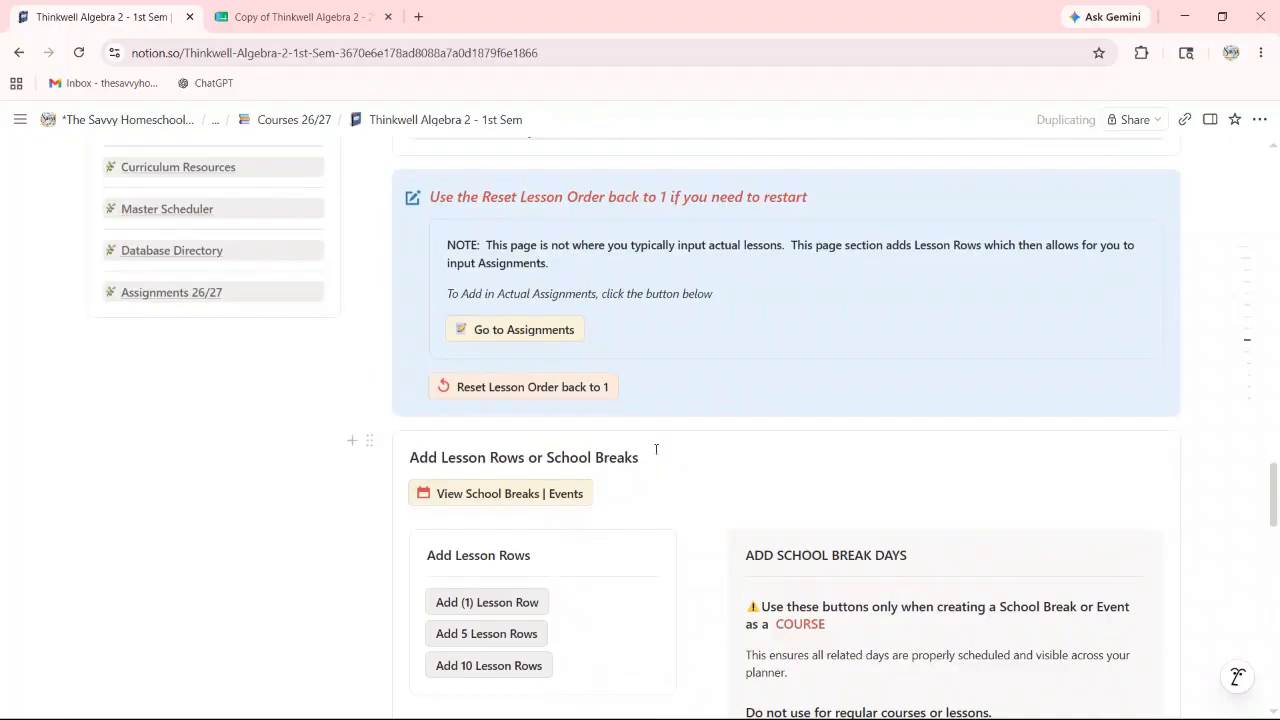
scroll(656, 449, "down", 4)
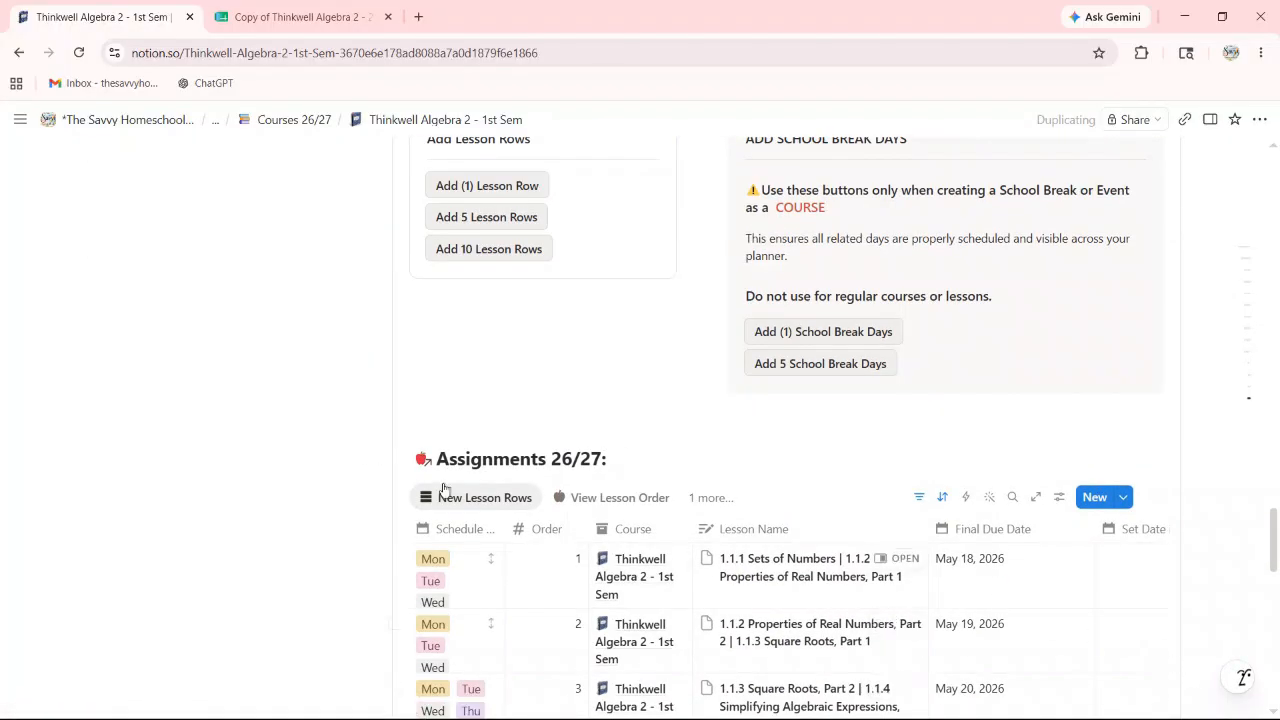
scroll(412, 440, "up", 1)
scroll(412, 440, "up", 4)
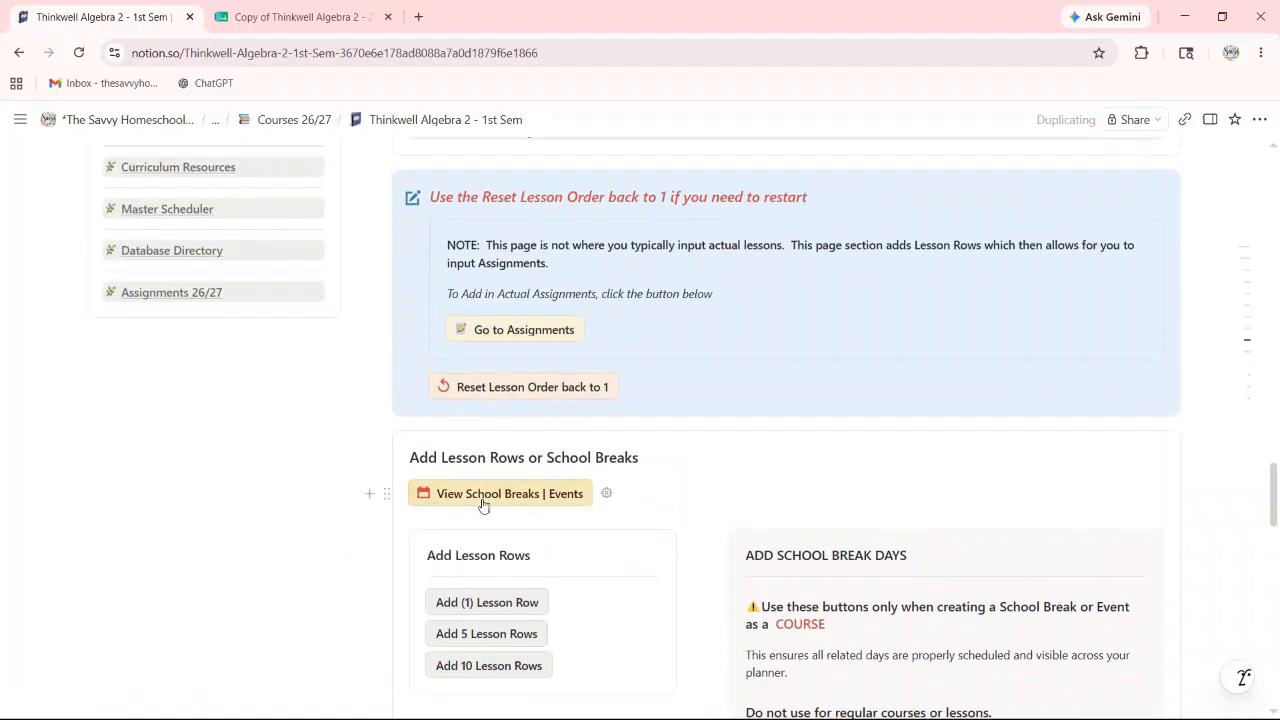
scroll(571, 514, "down", 9)
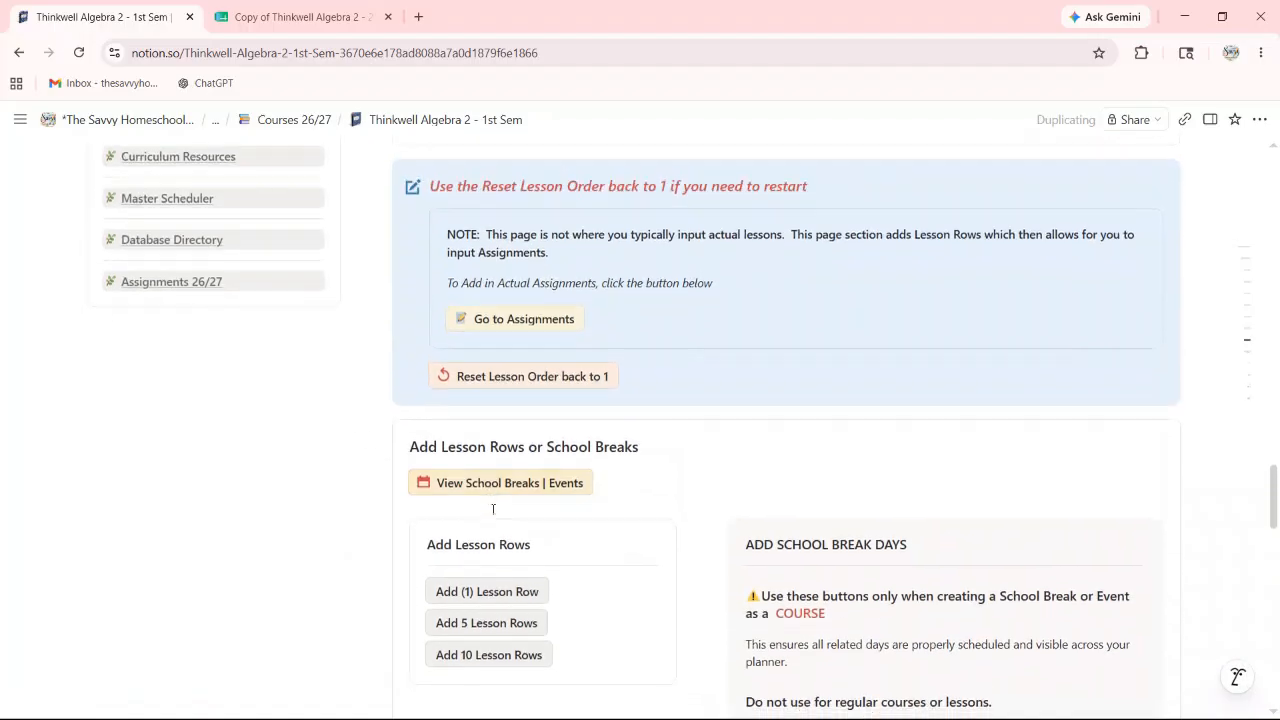
scroll(663, 521, "down", 5)
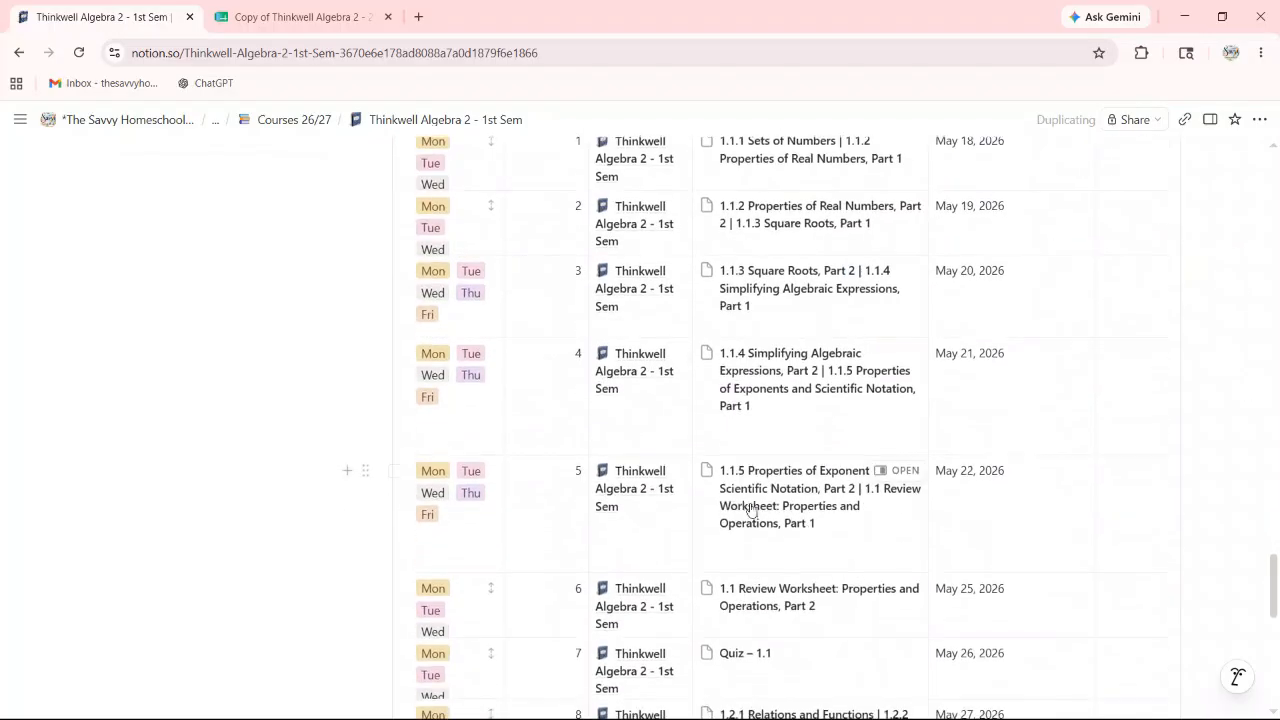
scroll(931, 569, "down", 2)
scroll(651, 426, "up", 12)
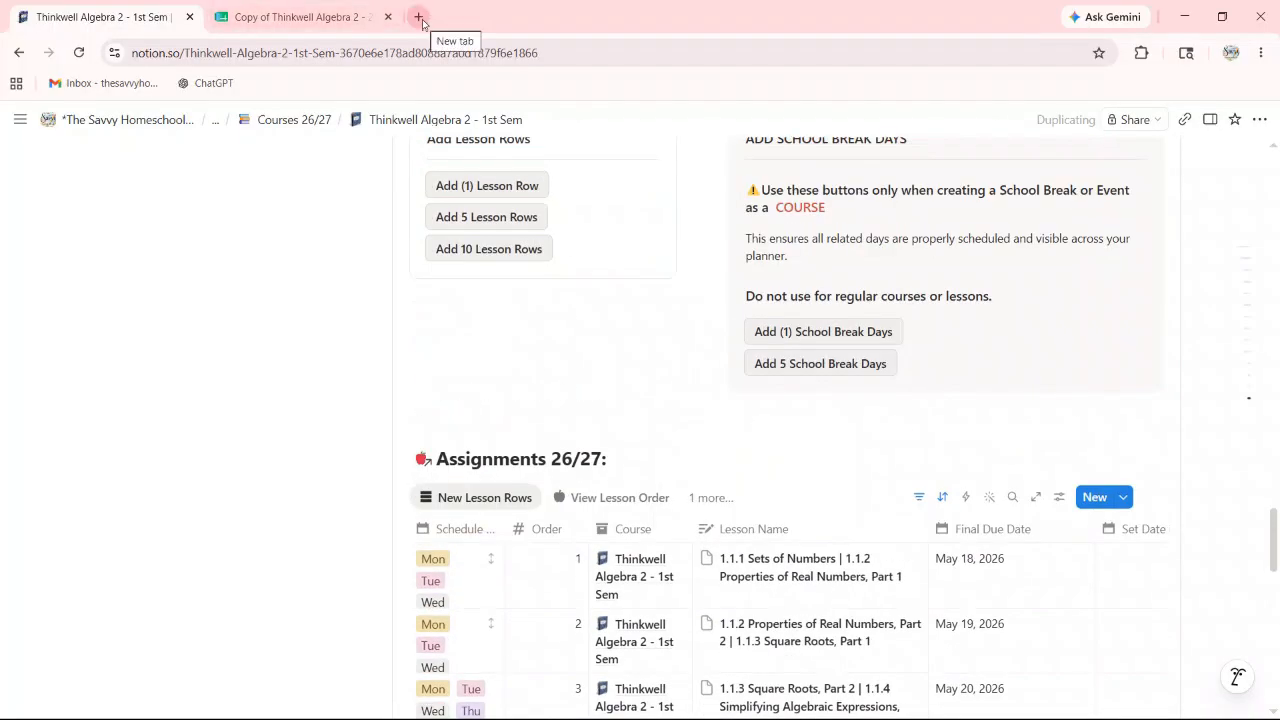
scroll(951, 573, "down", 5)
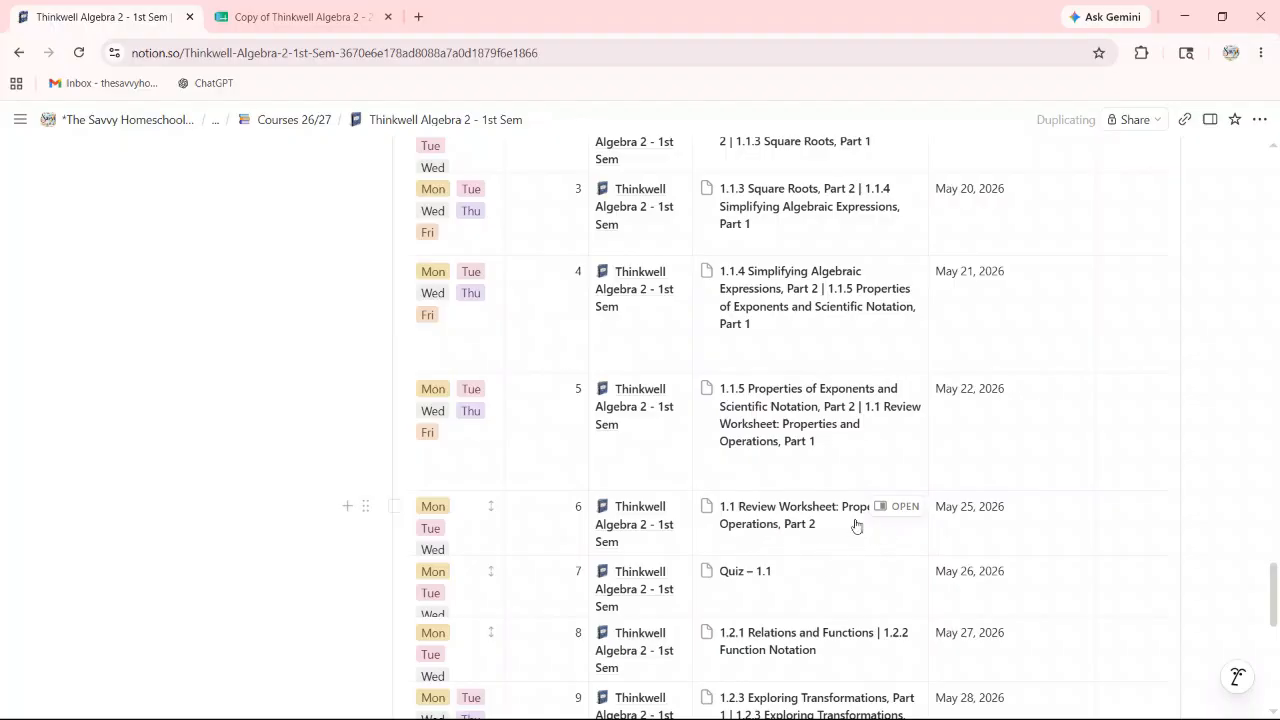
scroll(768, 538, "up", 1)
scroll(880, 580, "down", 1)
scroll(866, 546, "up", 2)
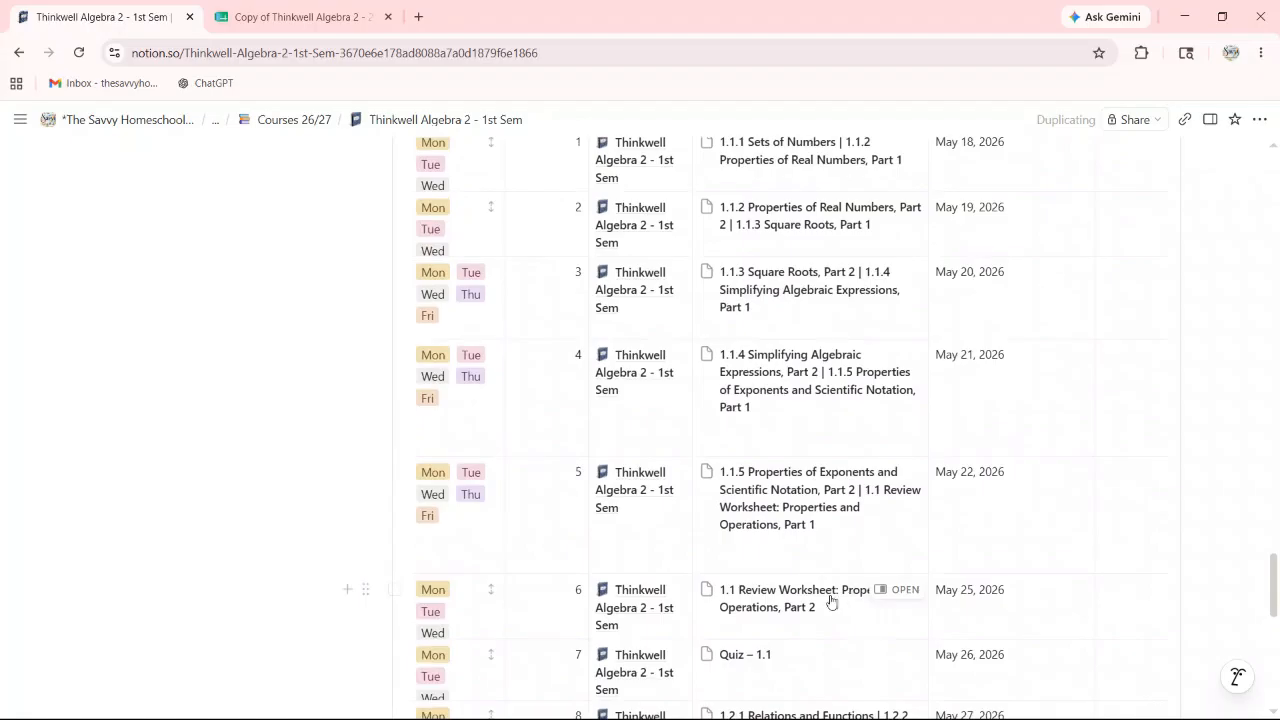
scroll(800, 606, "down", 2)
scroll(790, 520, "up", 8)
scroll(779, 507, "up", 8)
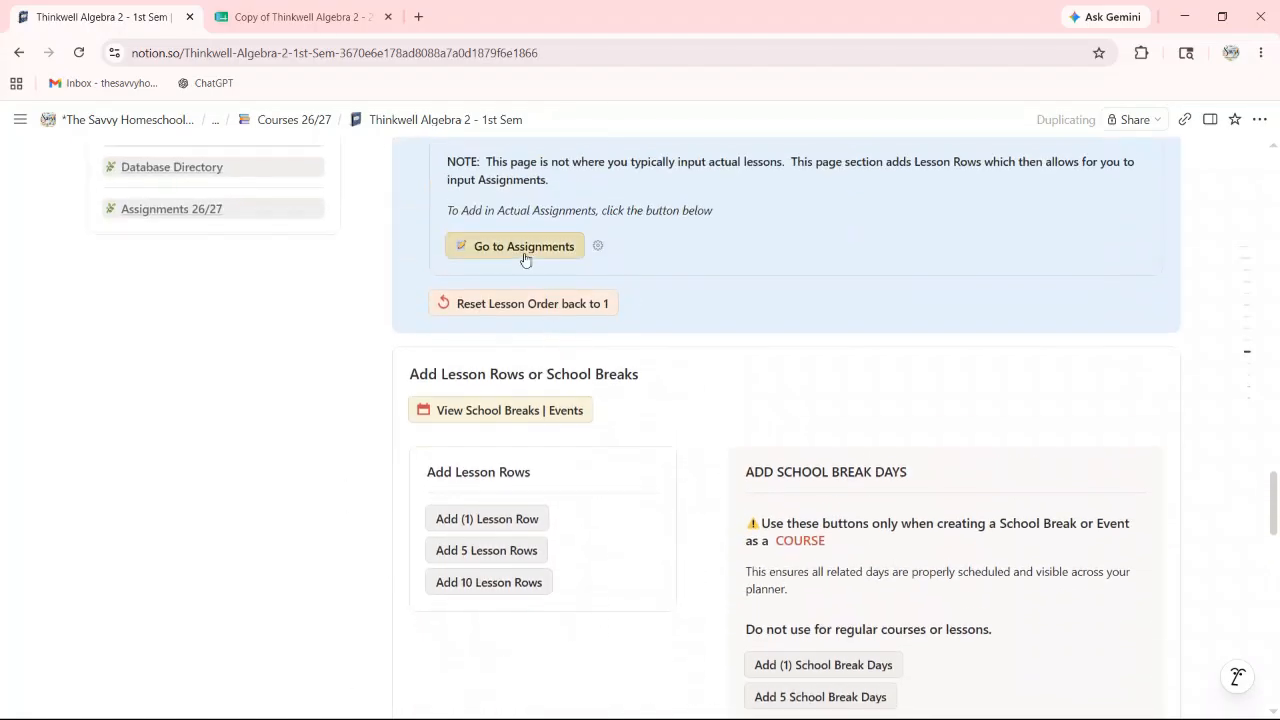
left_click(522, 250)
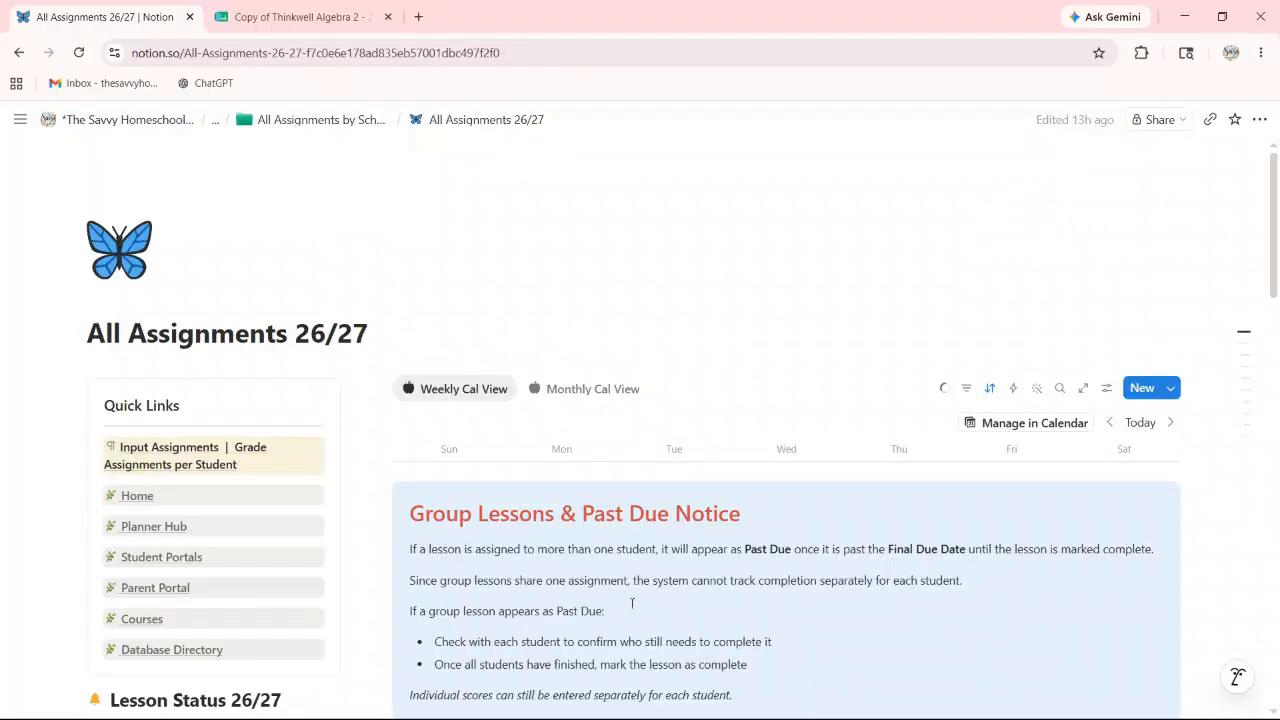
Step: Scroll down and briefly expand, then collapse, the All Assignments database
scroll(645, 578, "down", 5)
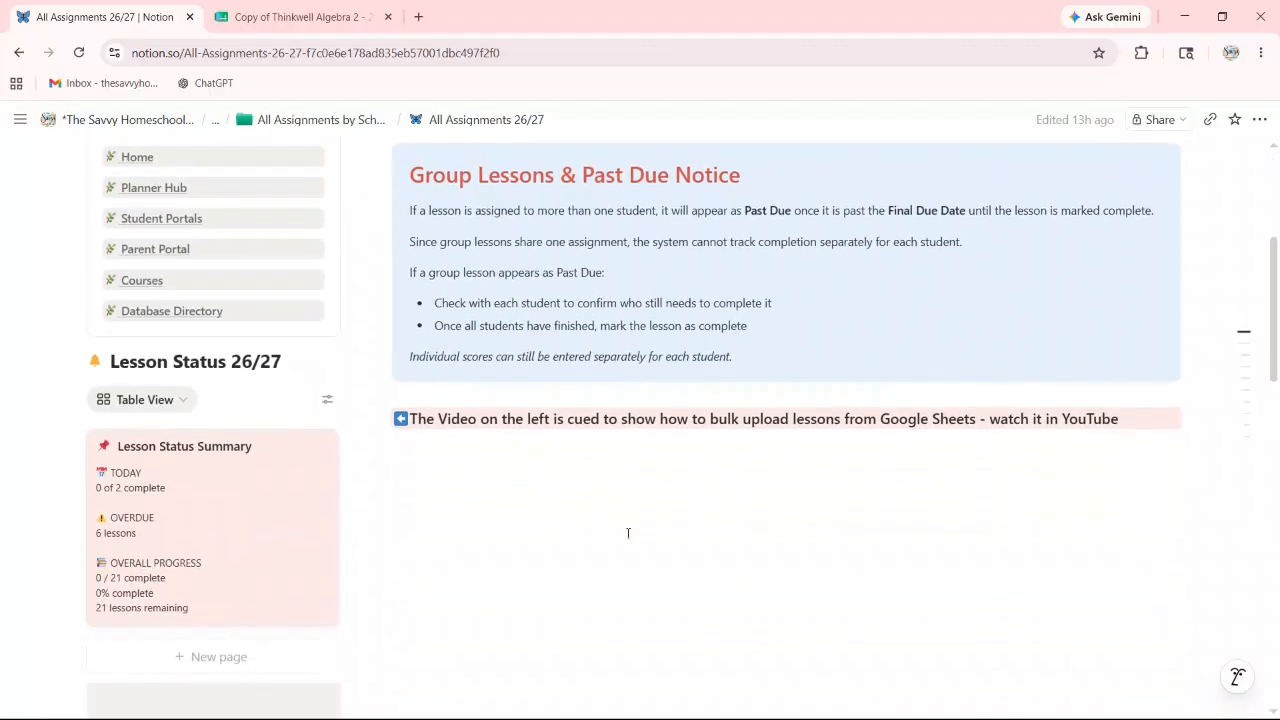
scroll(627, 535, "down", 3)
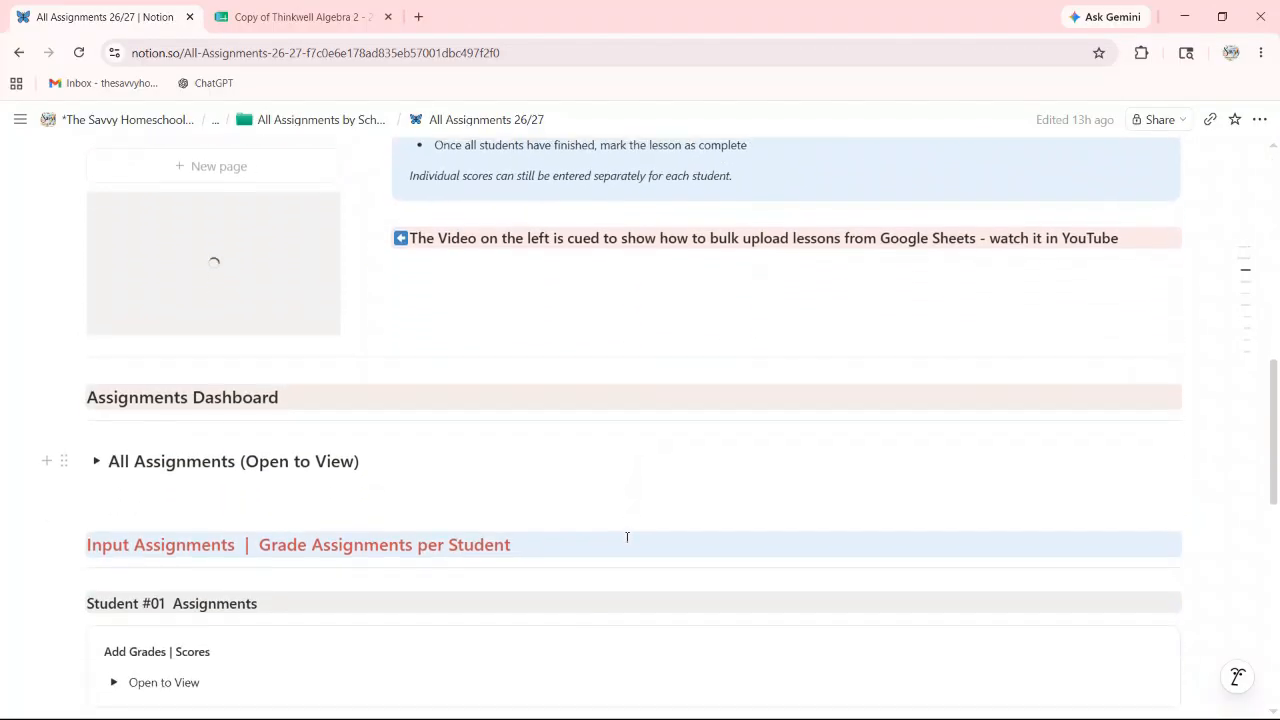
scroll(628, 535, "down", 1)
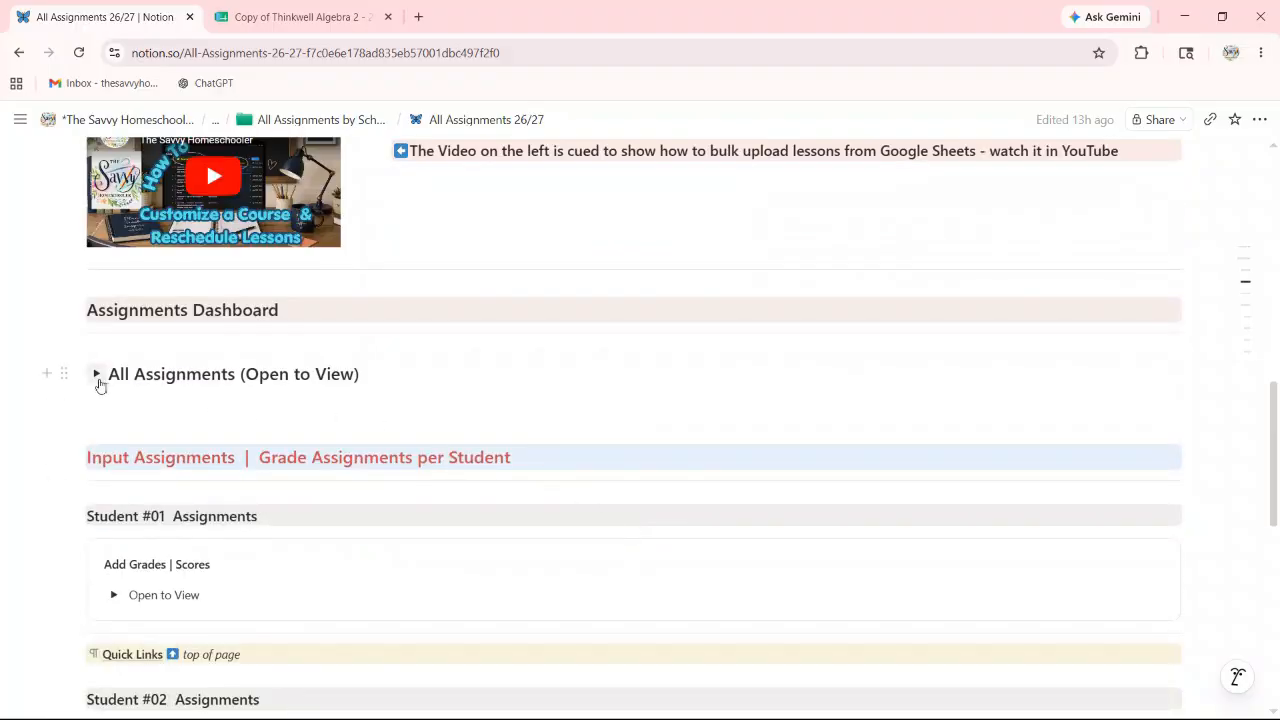
left_click(97, 375)
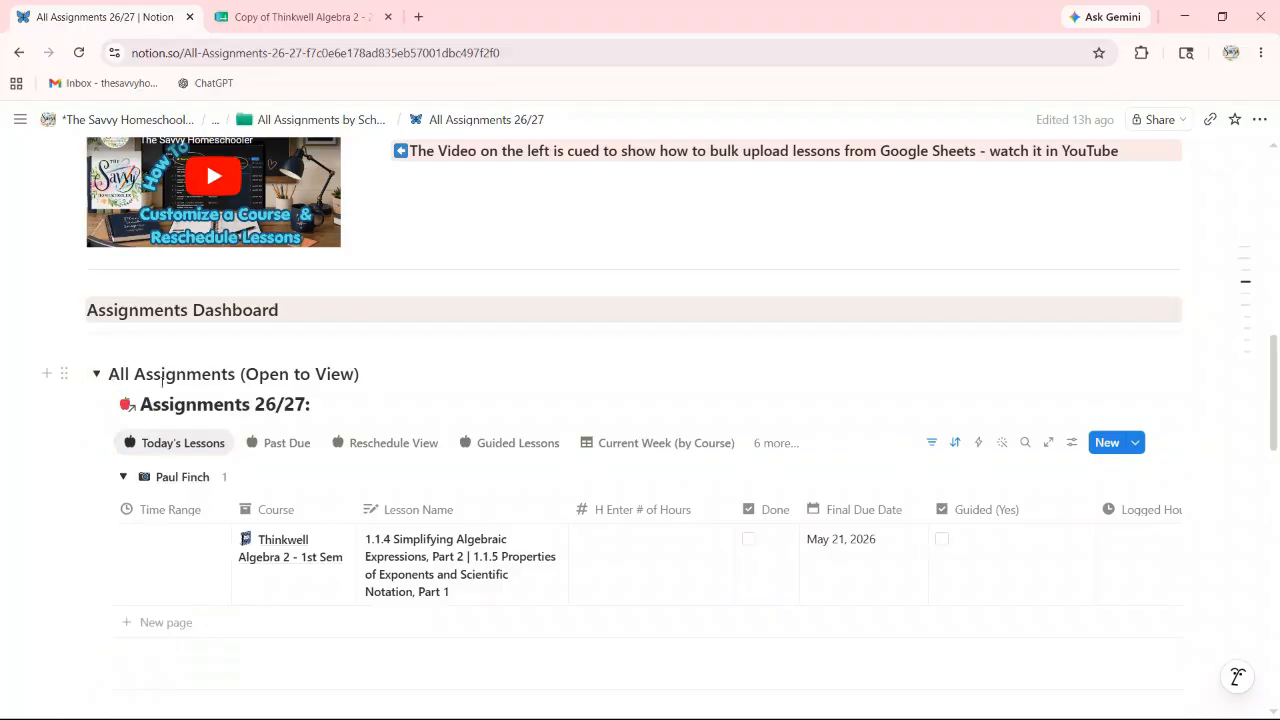
left_click(100, 376)
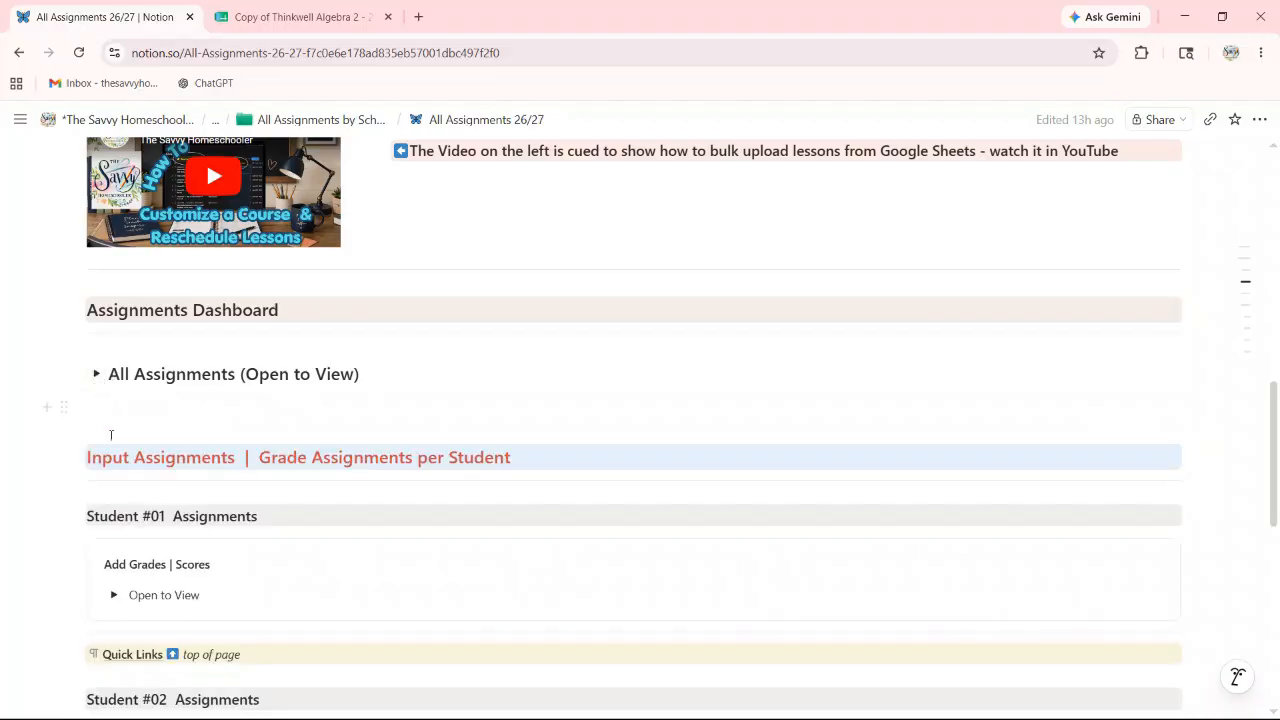
scroll(114, 440, "down", 2)
scroll(227, 436, "down", 2)
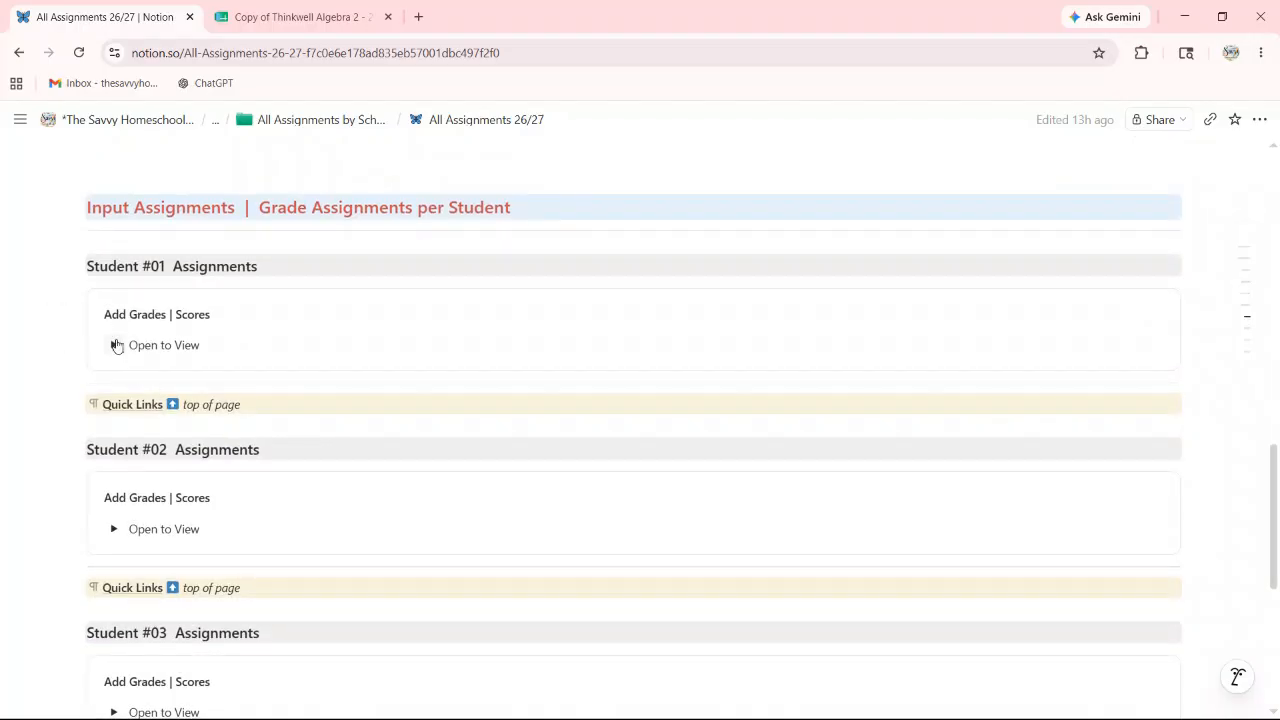
Step: Expand Student #02's assignments to list the Thinkwell Algebra 2 lessons due from May 18, 2026
left_click(114, 529)
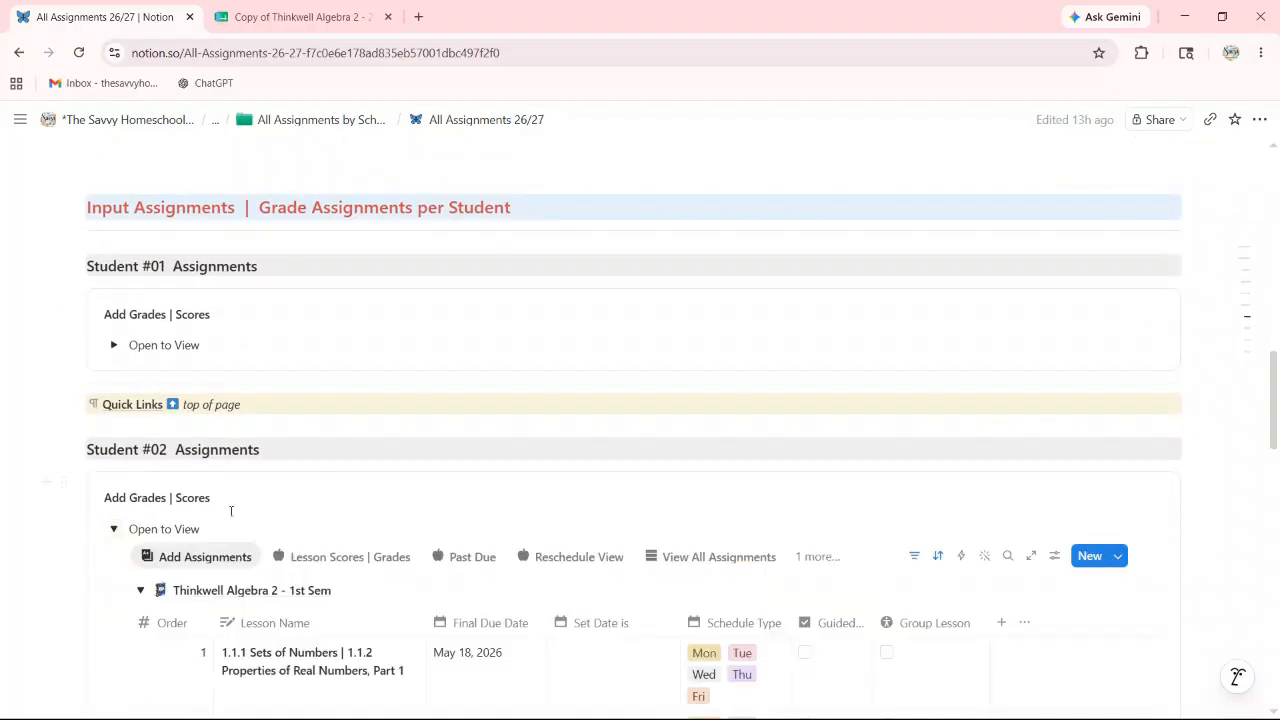
scroll(260, 510, "down", 2)
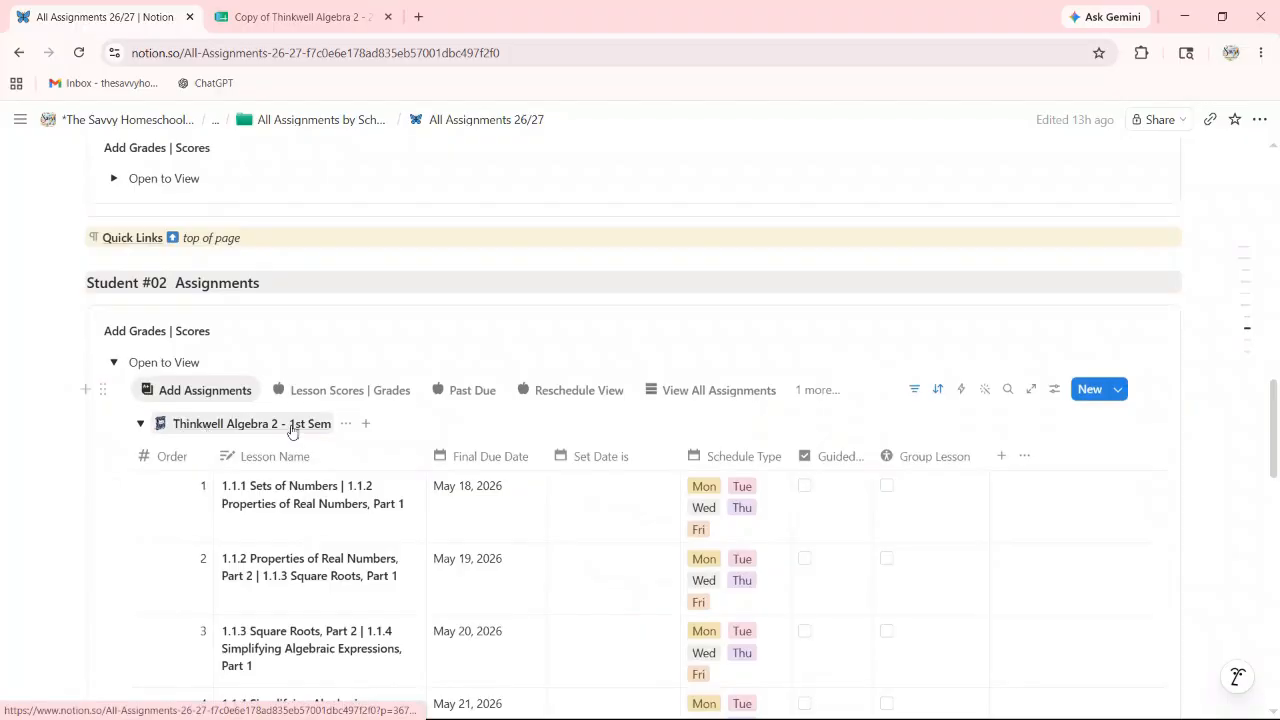
scroll(294, 437, "down", 2)
scroll(294, 437, "down", 3)
scroll(177, 317, "up", 3)
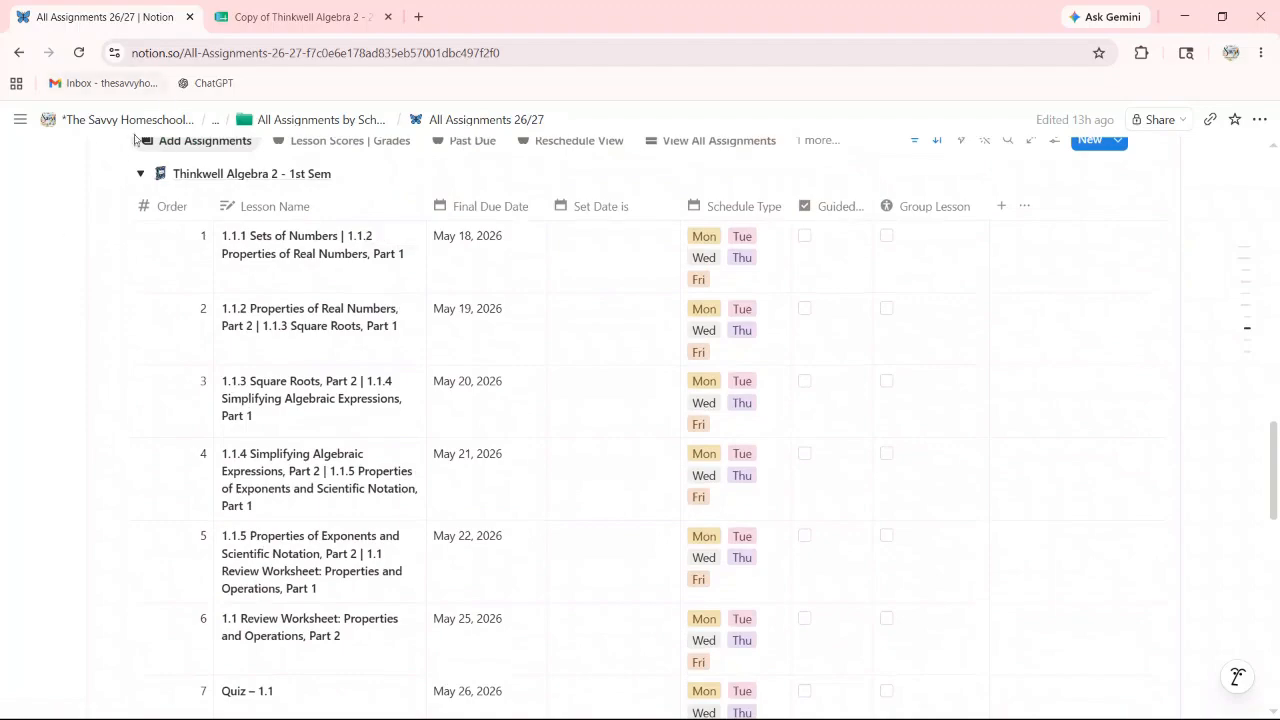
left_click(141, 175)
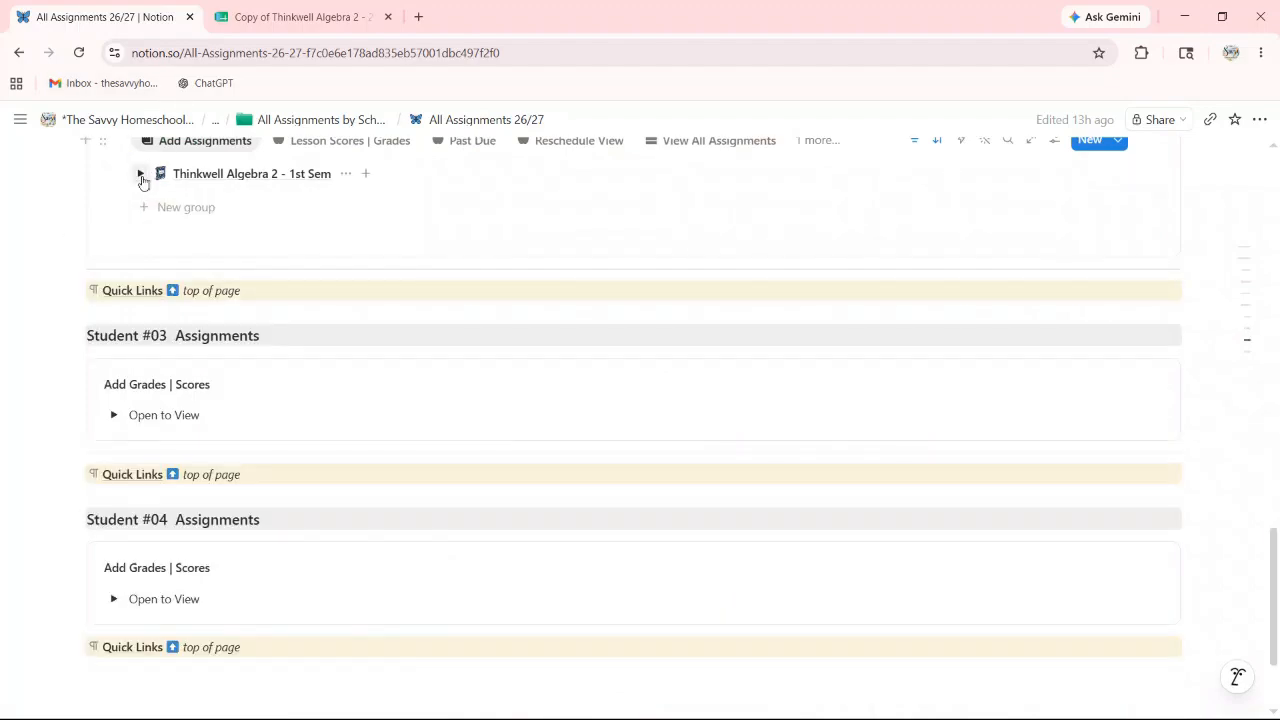
left_click(141, 175)
scroll(400, 300, "up", 1)
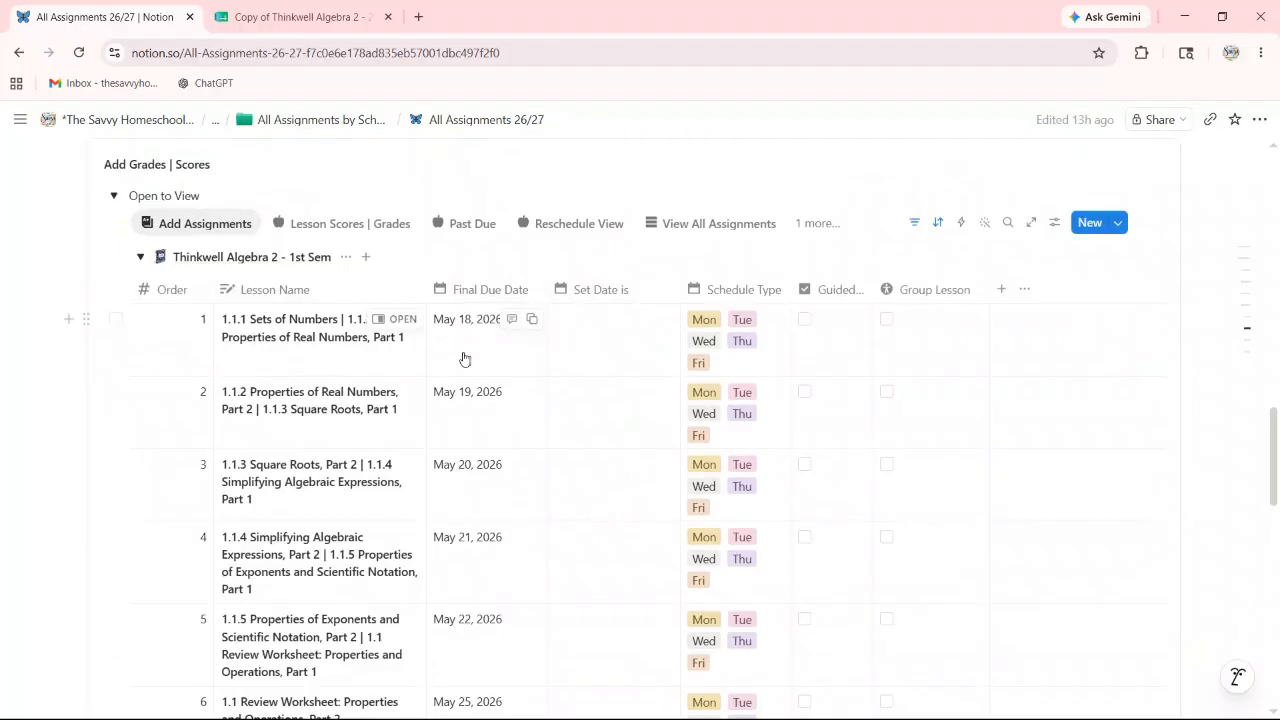
Step: Switch the assignments list to the Reschedule View
left_click(577, 229)
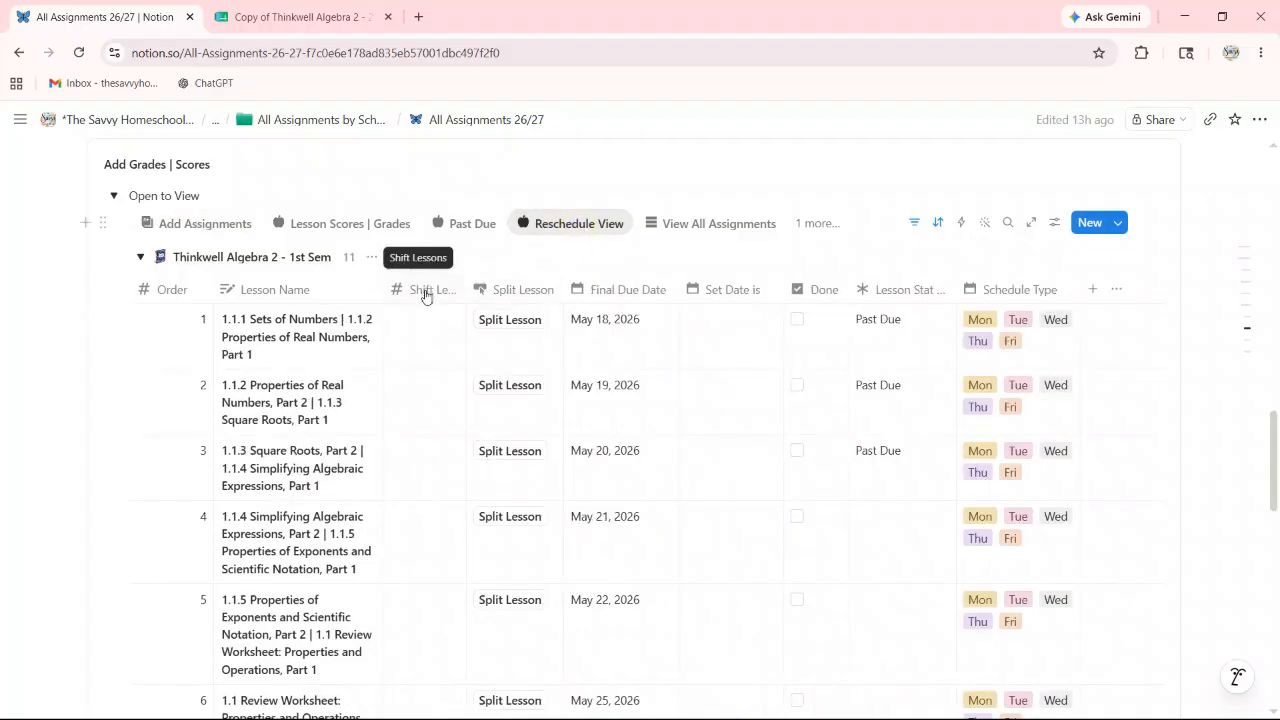
scroll(457, 366, "down", 3)
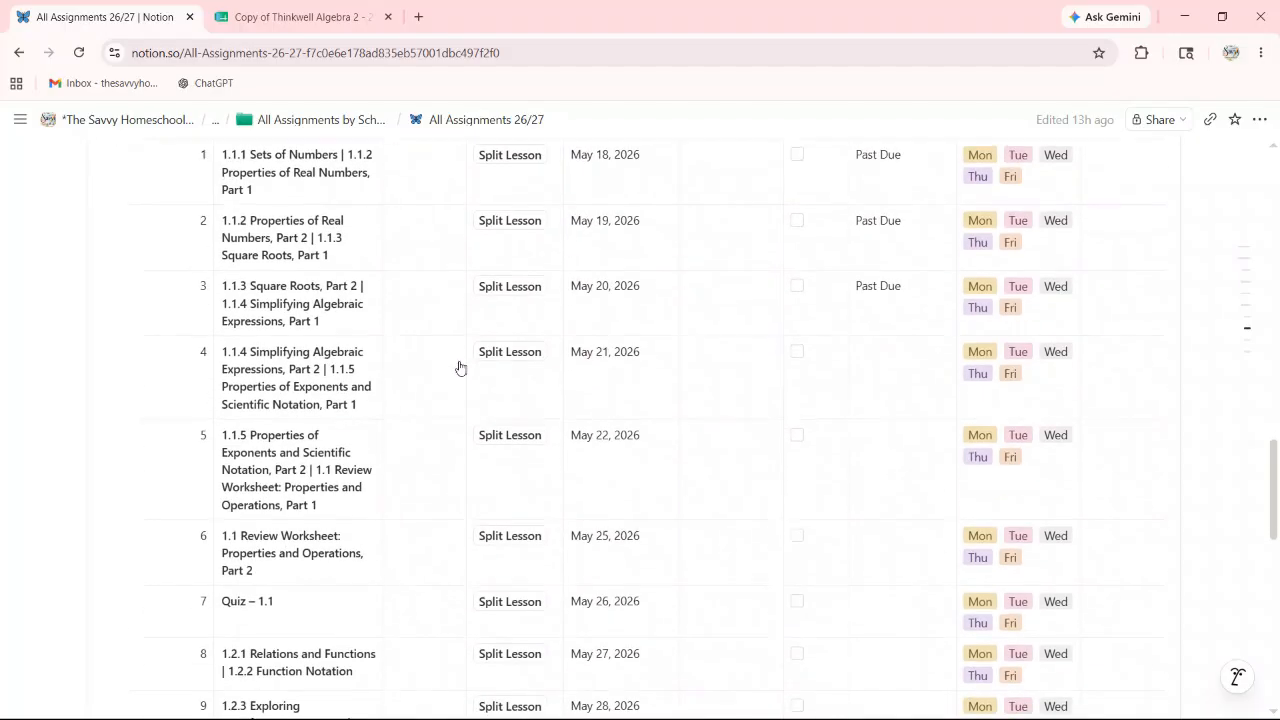
scroll(786, 337, "up", 2)
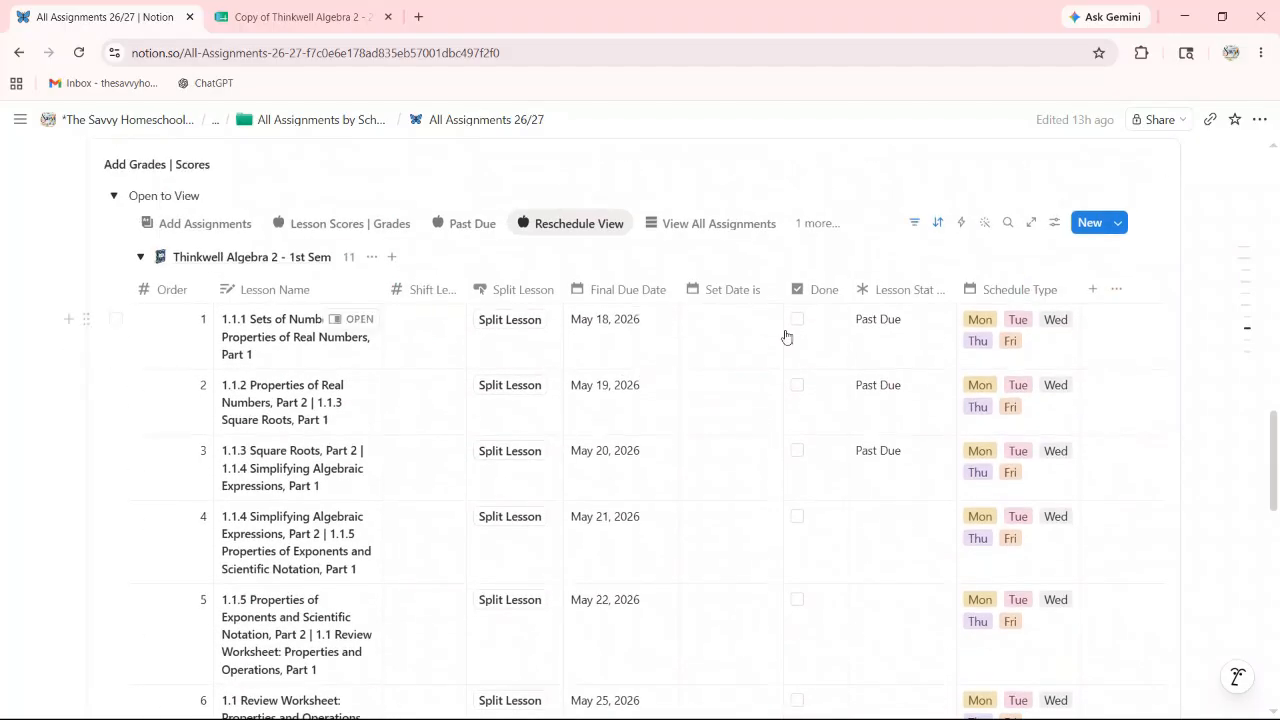
Step: Mark the first three Algebra 2 lessons, due May 18–20, 2026, as Done
left_click(797, 321)
left_click(797, 387)
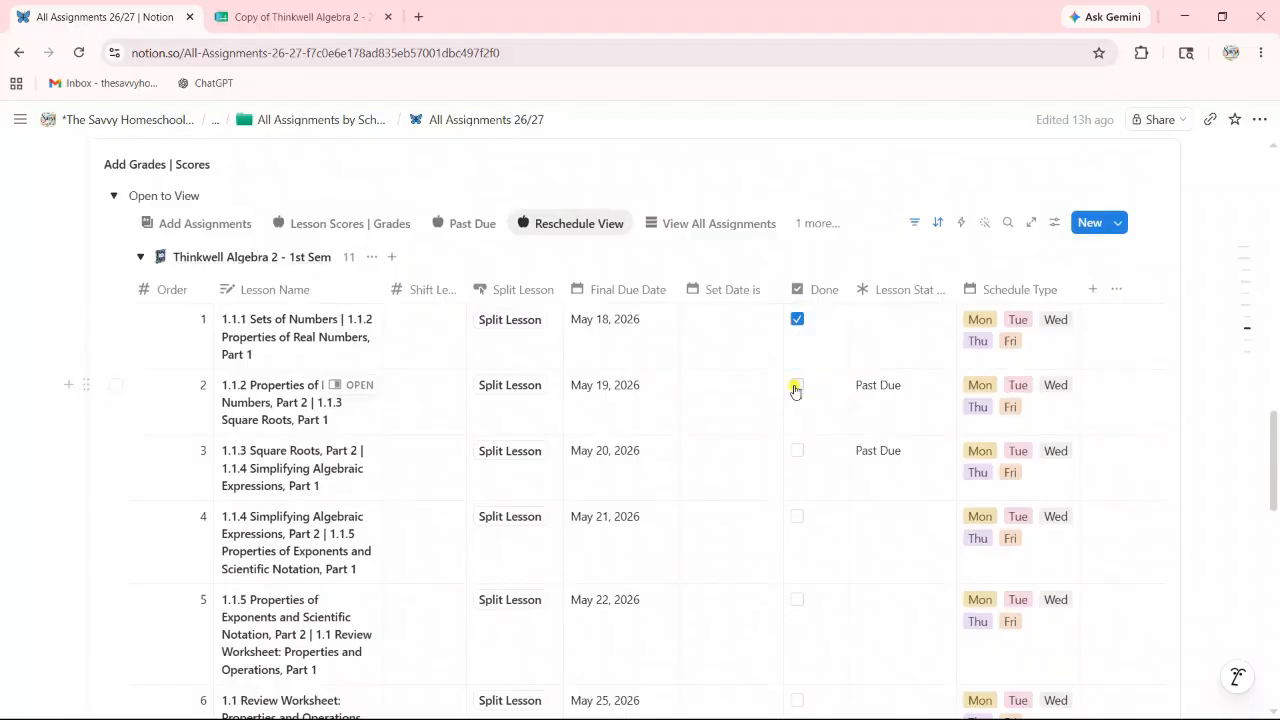
left_click(796, 455)
scroll(751, 517, "down", 2)
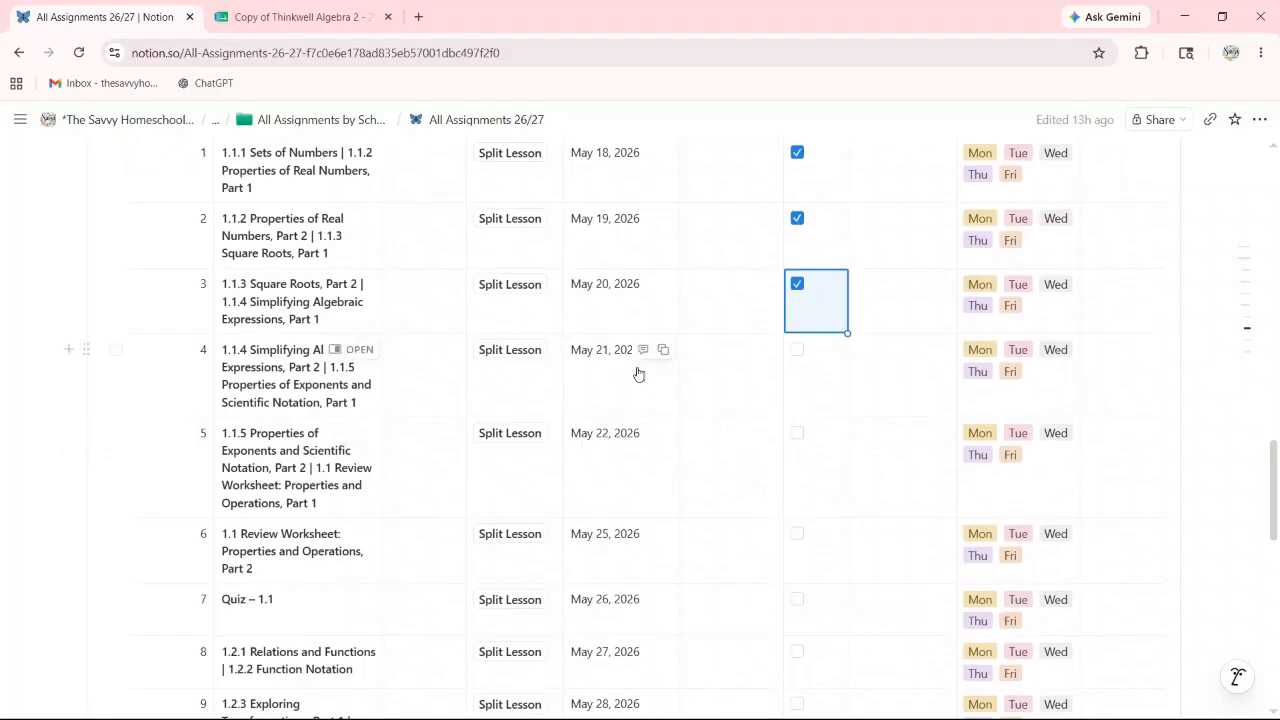
scroll(638, 374, "down", 1)
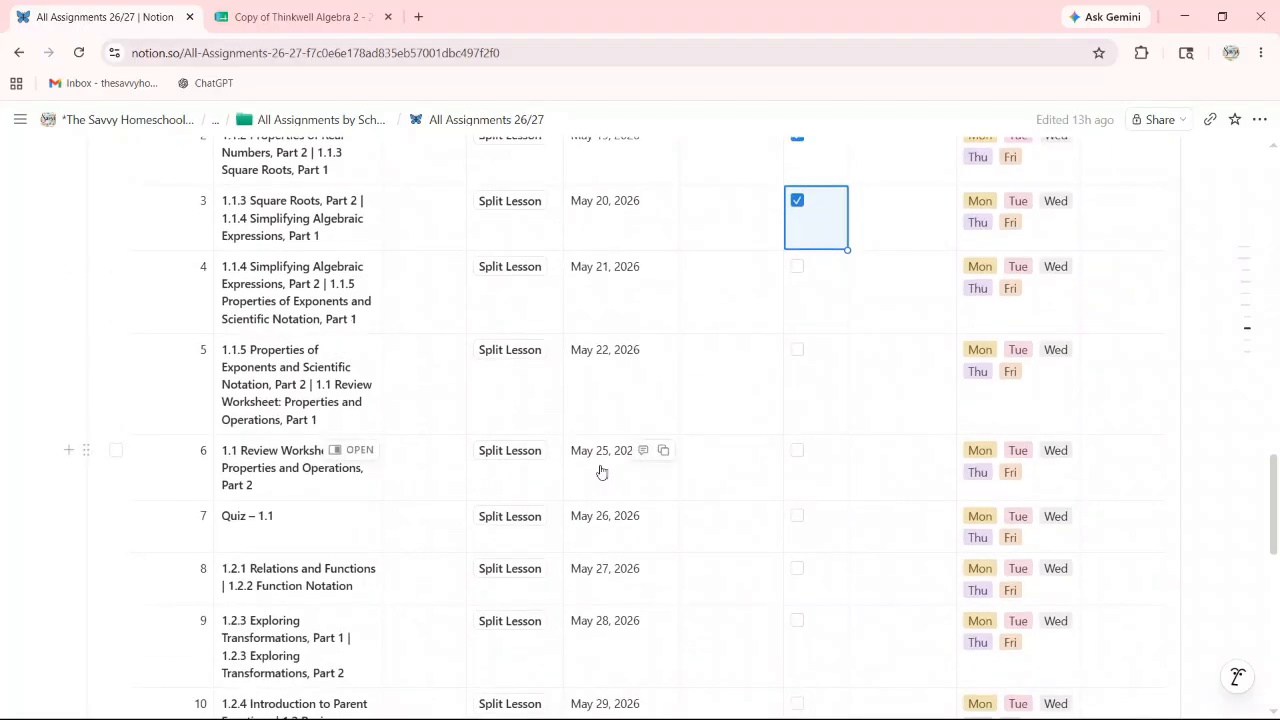
scroll(604, 472, "down", 2)
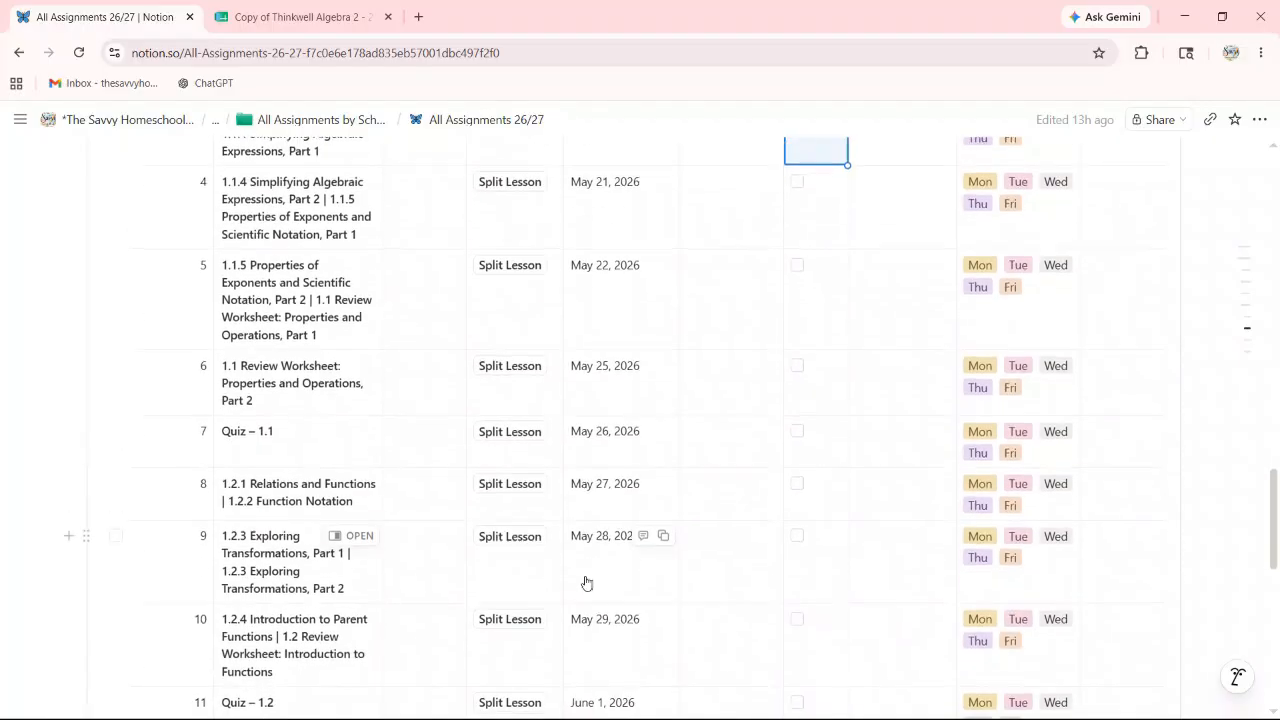
scroll(577, 516, "up", 4)
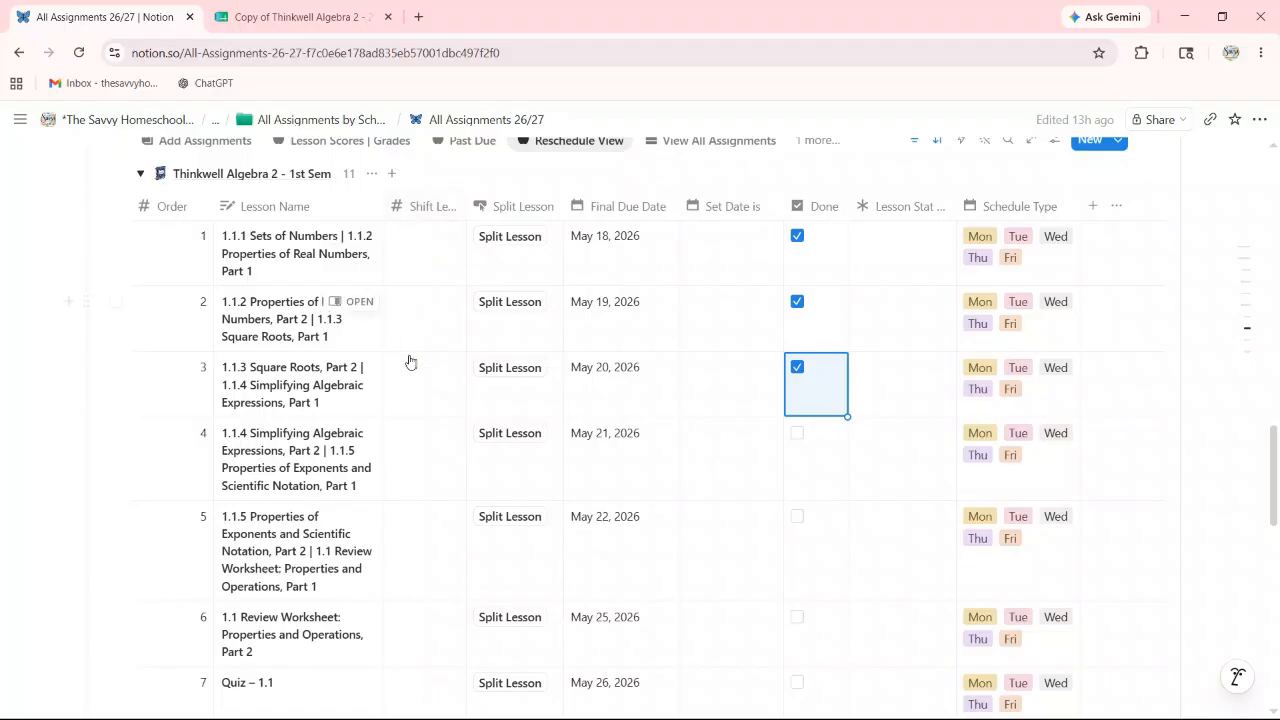
scroll(426, 606, "down", 1)
scroll(430, 608, "down", 1)
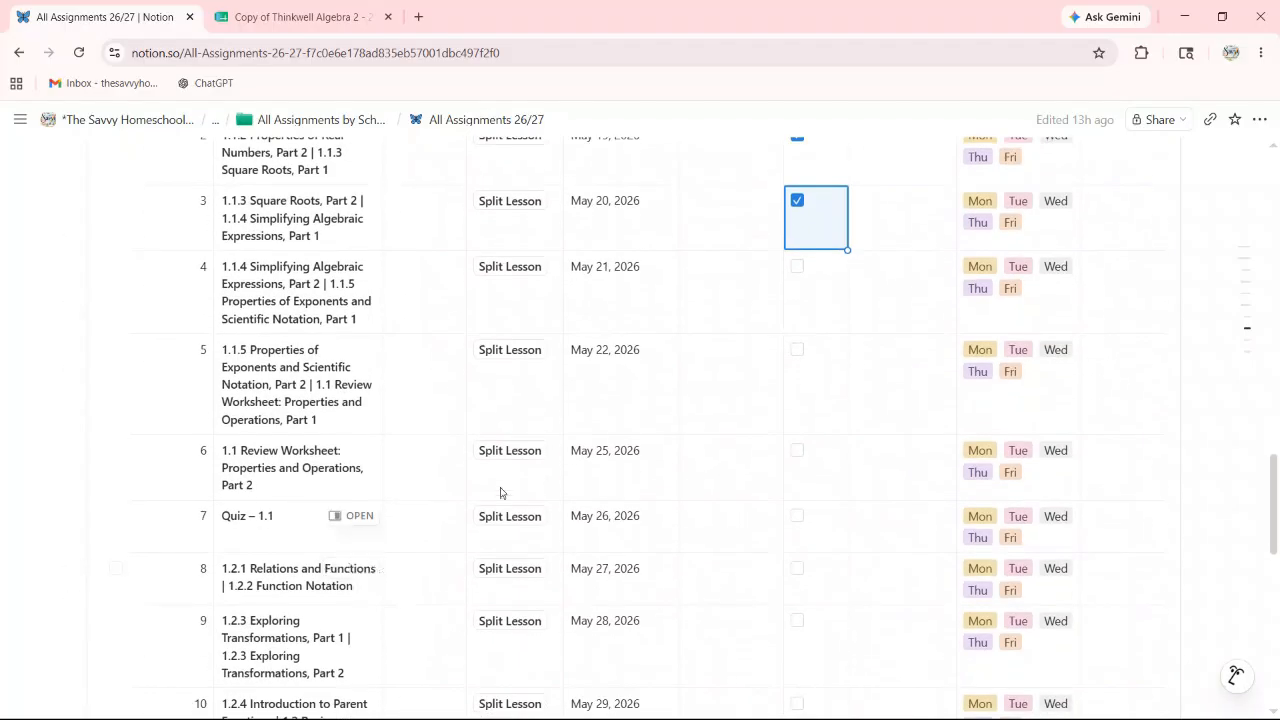
Step: Set Shift Lessons to 1 for row 6, 1.1 Review Worksheet Part 2
left_click(436, 473)
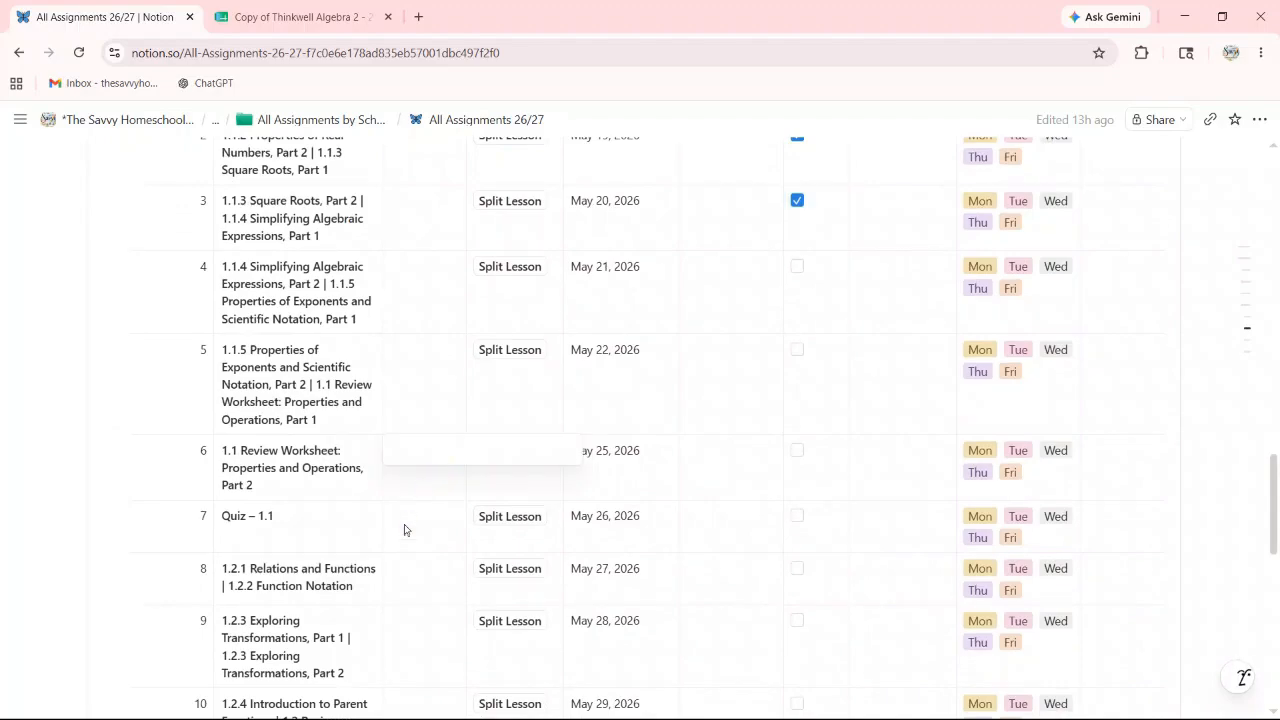
key("Escape")
type("1")
key("Return")
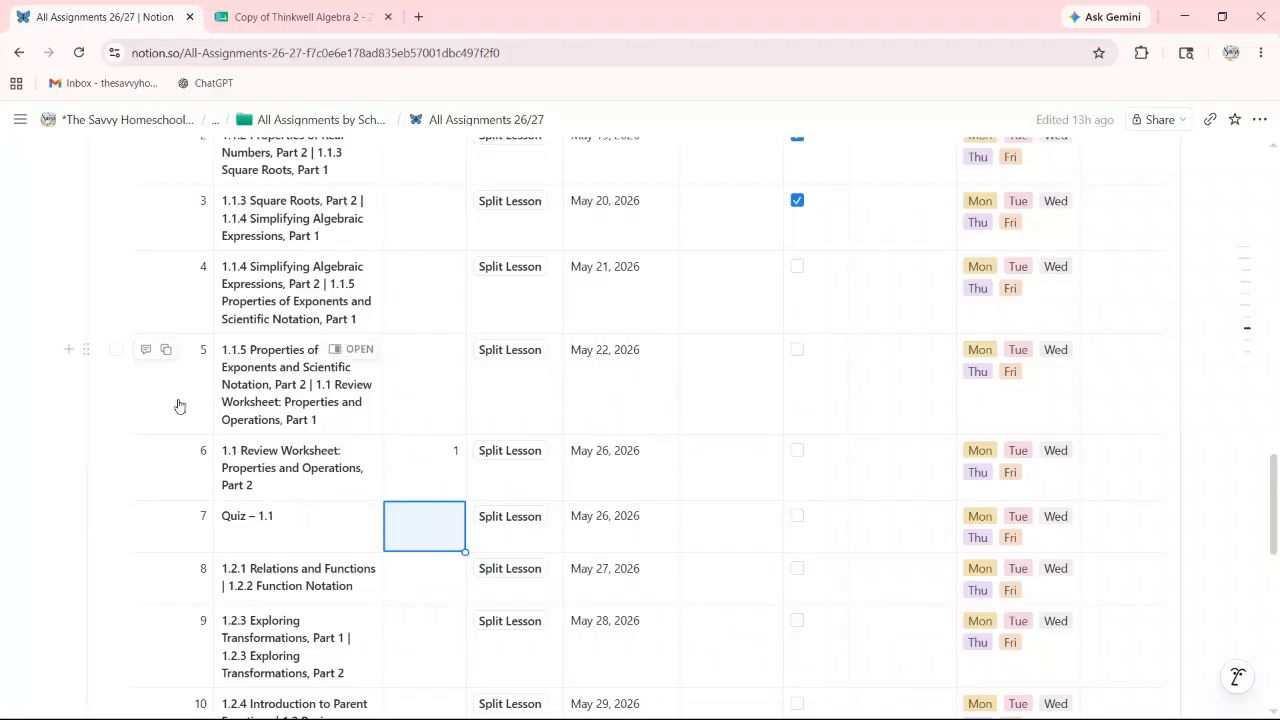
left_click(428, 478)
key("Return")
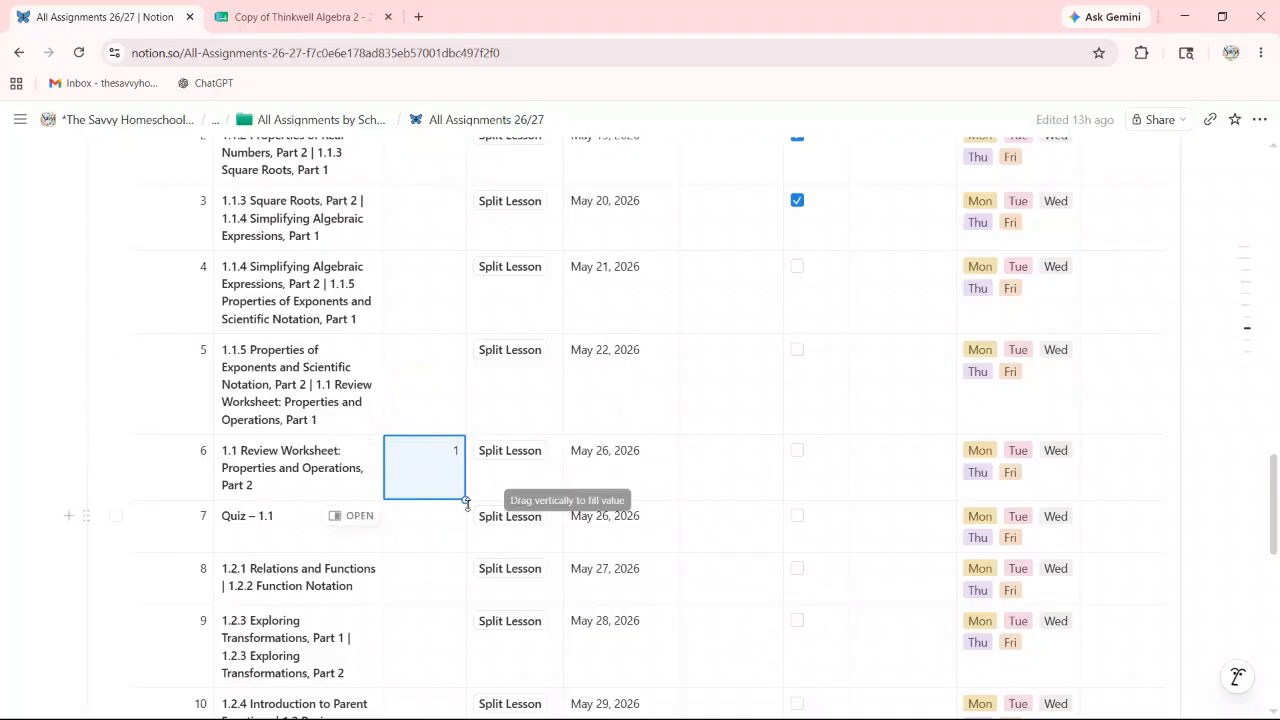
Step: Copy the shift of 1 down through row 11, moving due dates to May 26–June 2, 2026
left_click_drag(464, 500, 440, 457)
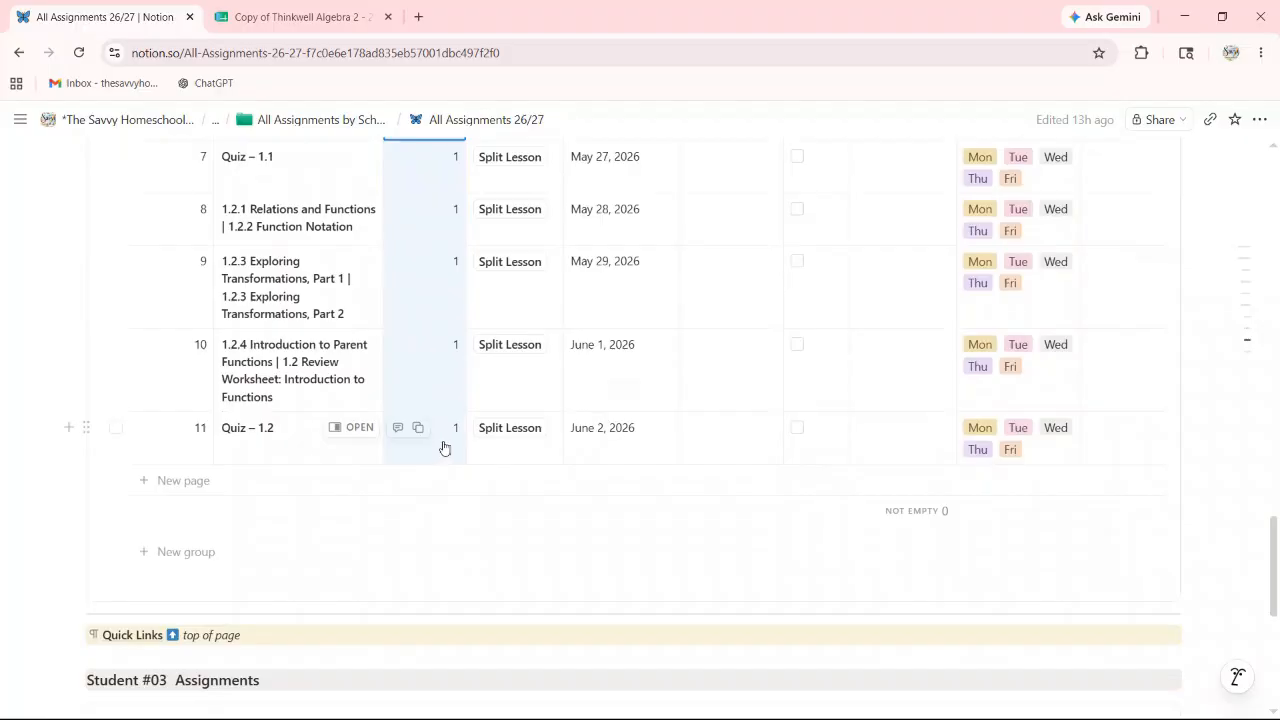
scroll(574, 420, "up", 3)
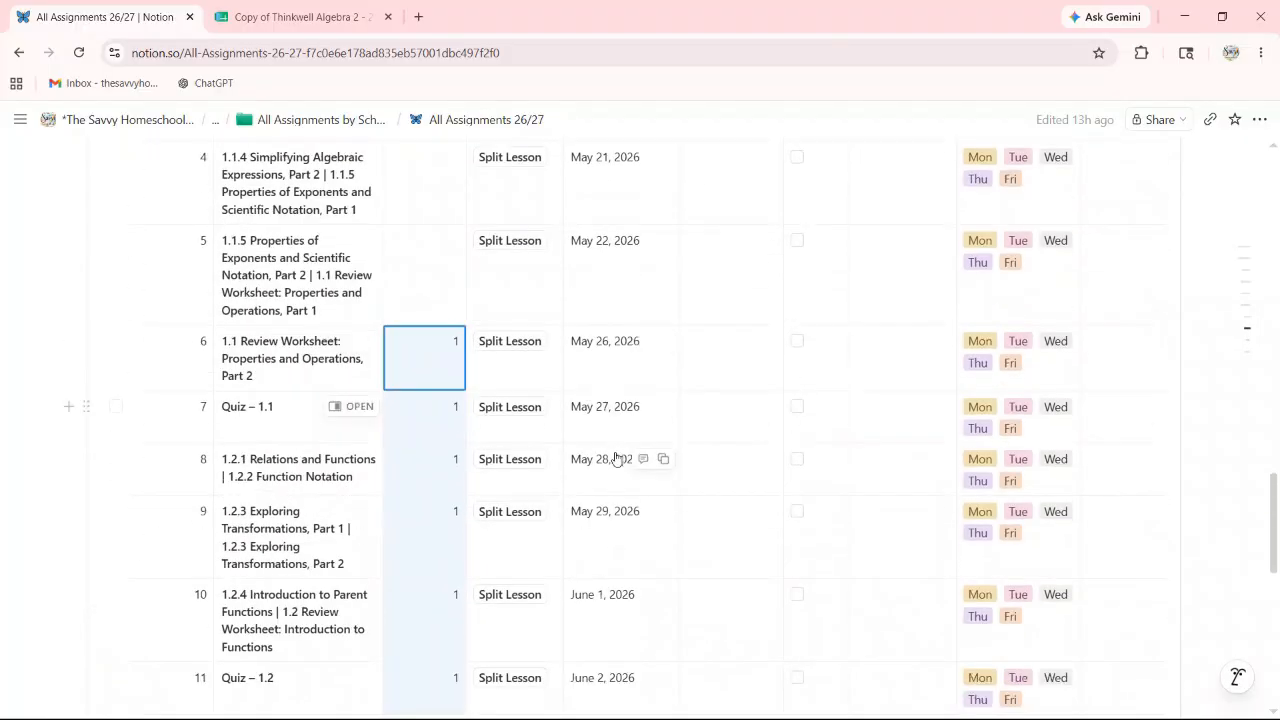
scroll(607, 575, "down", 1)
scroll(609, 579, "down", 1)
scroll(520, 406, "up", 1)
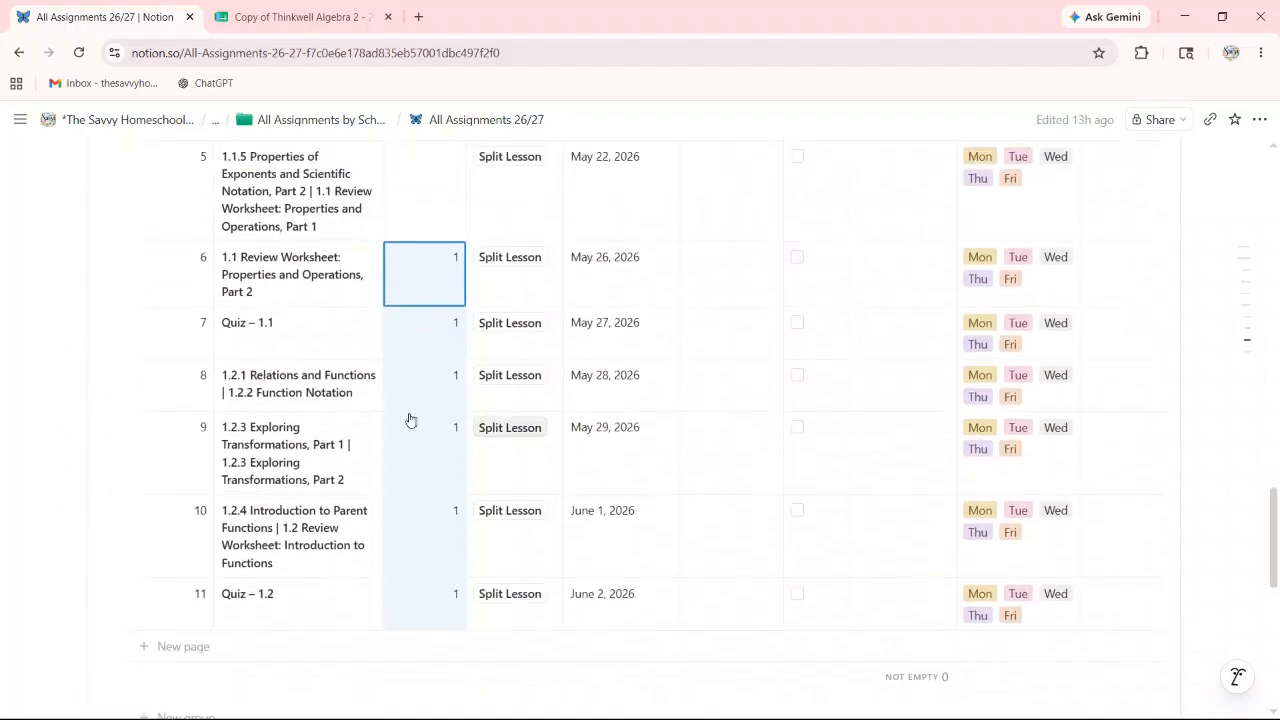
scroll(540, 400, "up", 1)
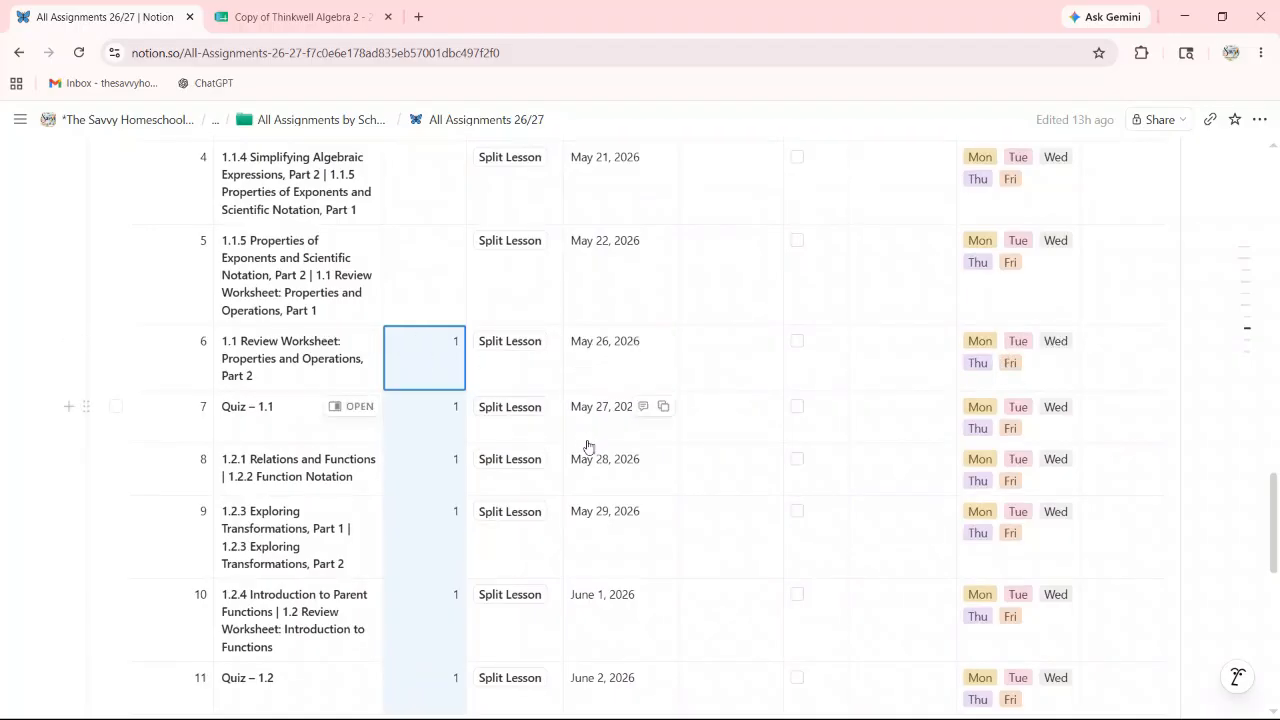
scroll(605, 450, "down", 2)
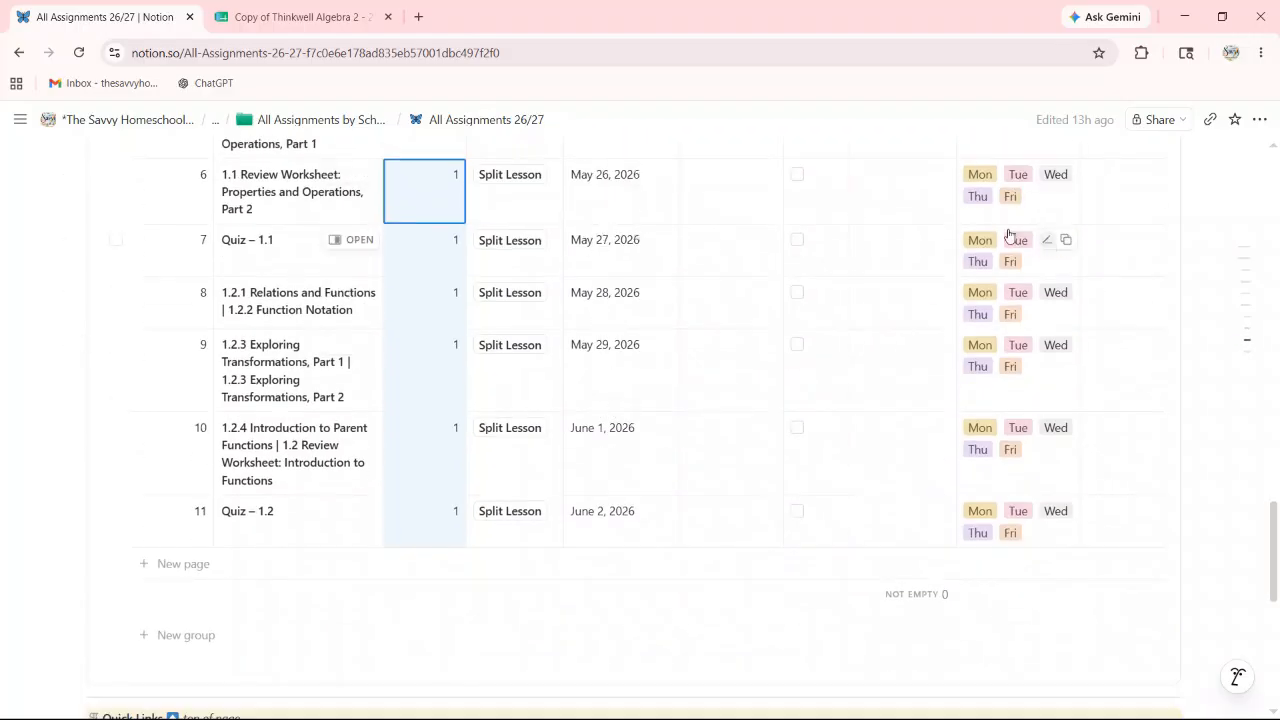
scroll(640, 340, "up", 2)
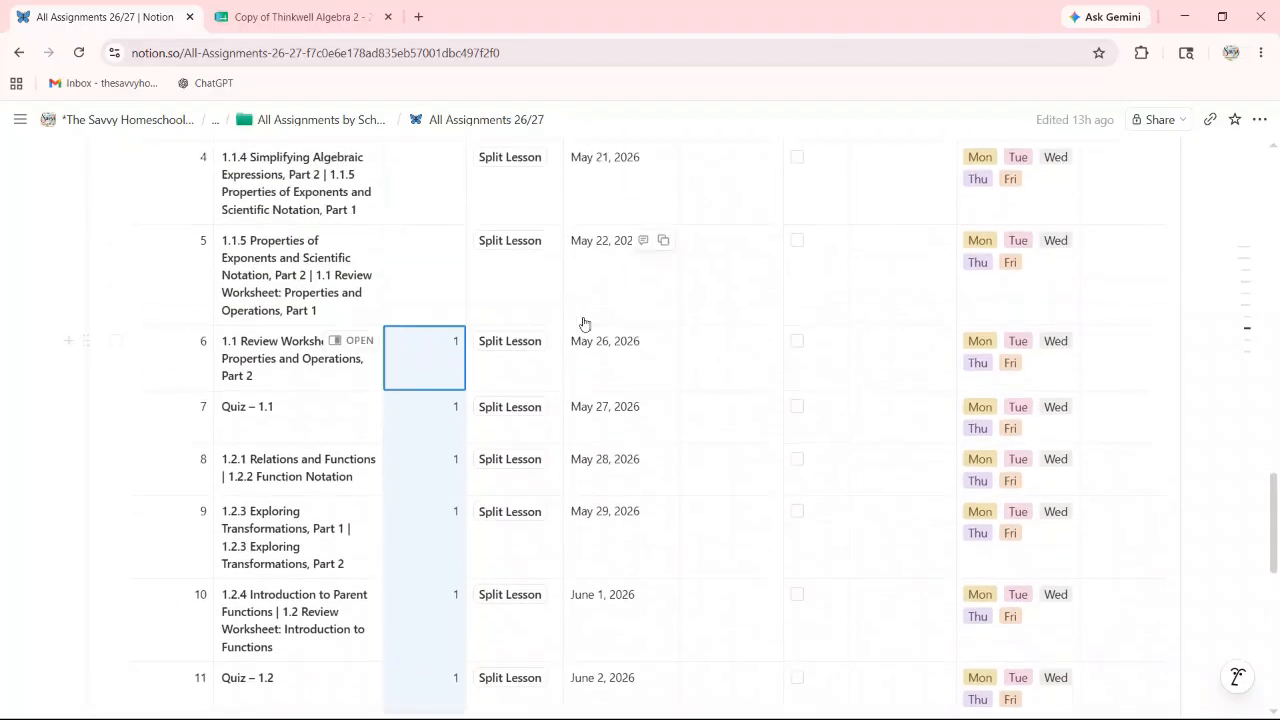
scroll(603, 371, "down", 1)
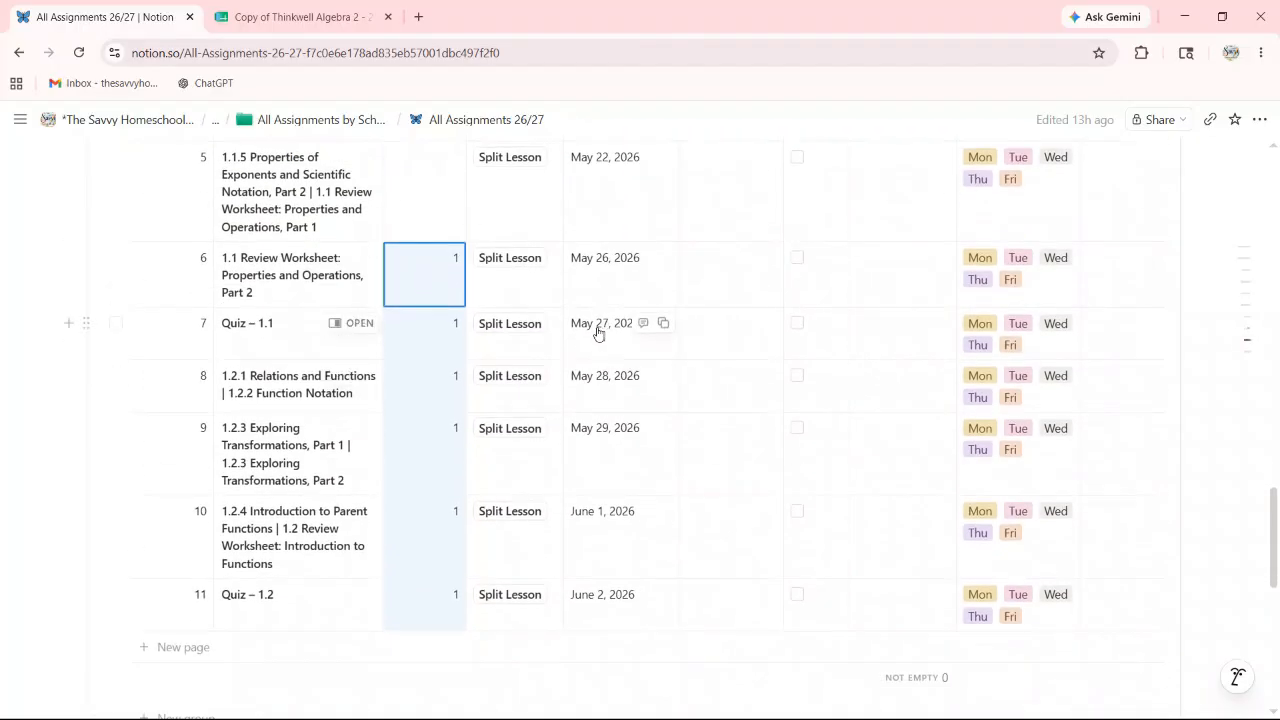
scroll(440, 305, "down", 3)
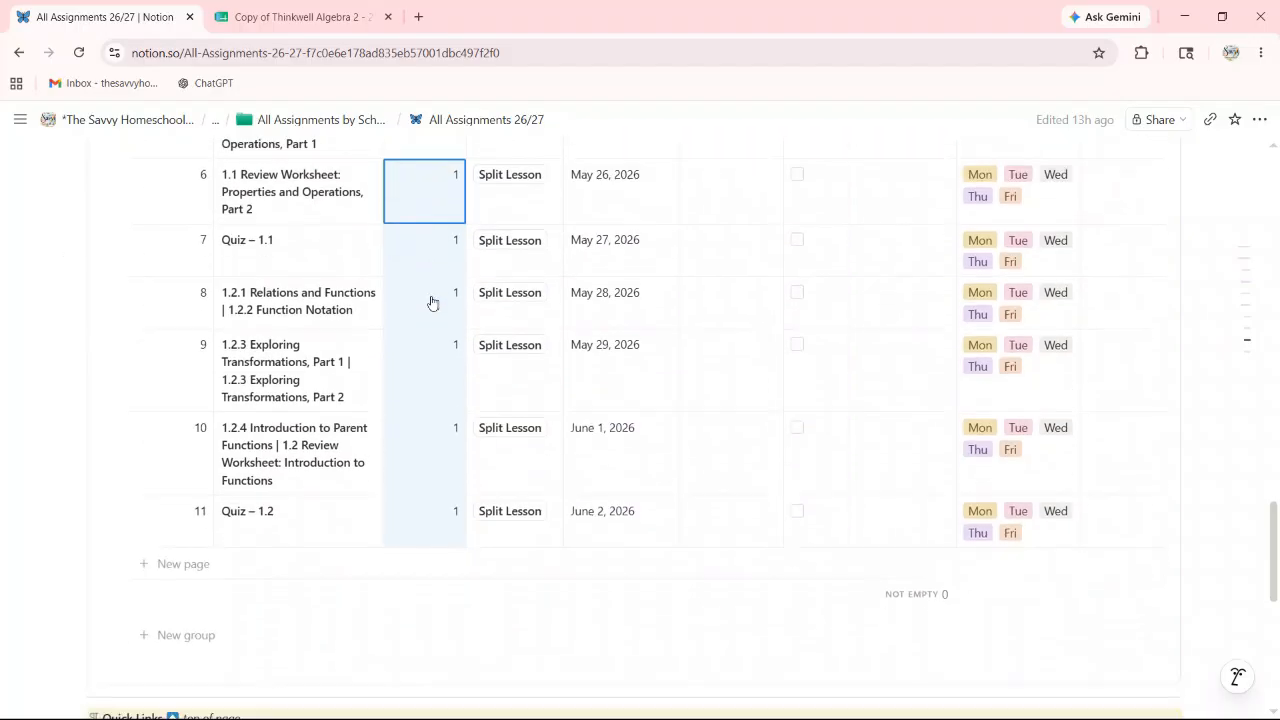
scroll(432, 313, "up", 4)
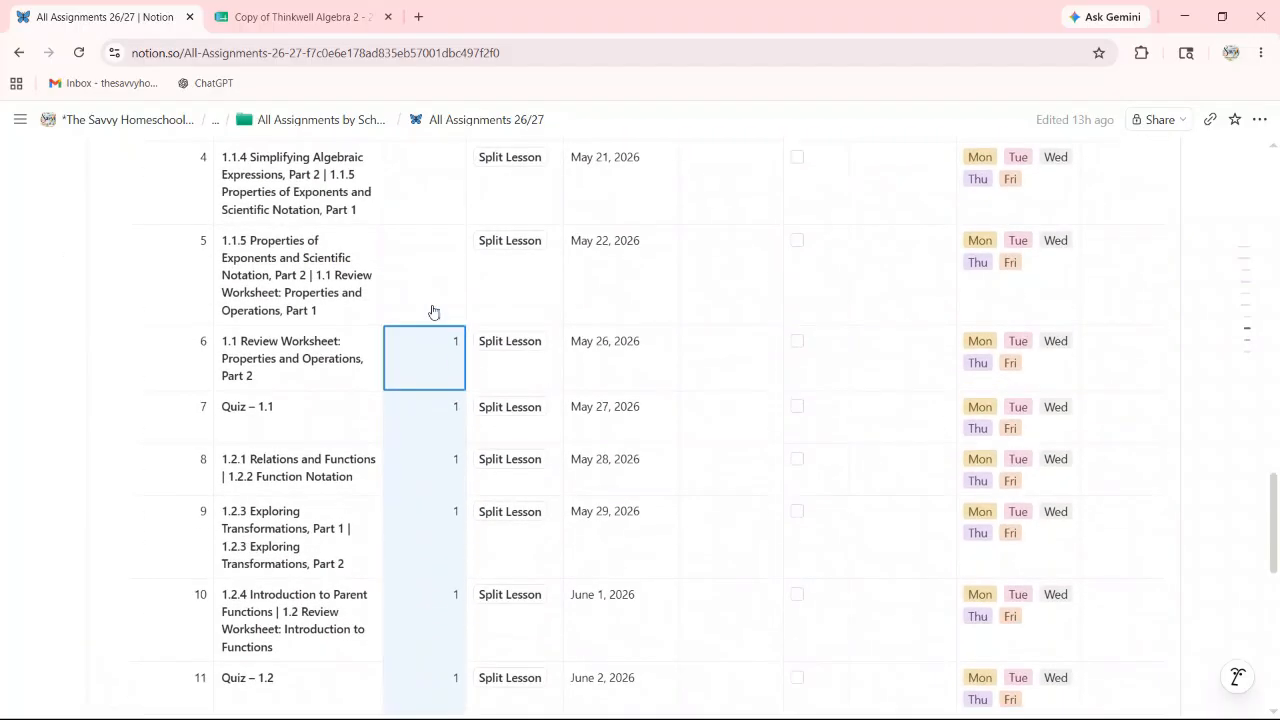
scroll(430, 364, "up", 2)
scroll(430, 364, "down", 2)
scroll(400, 394, "up", 2)
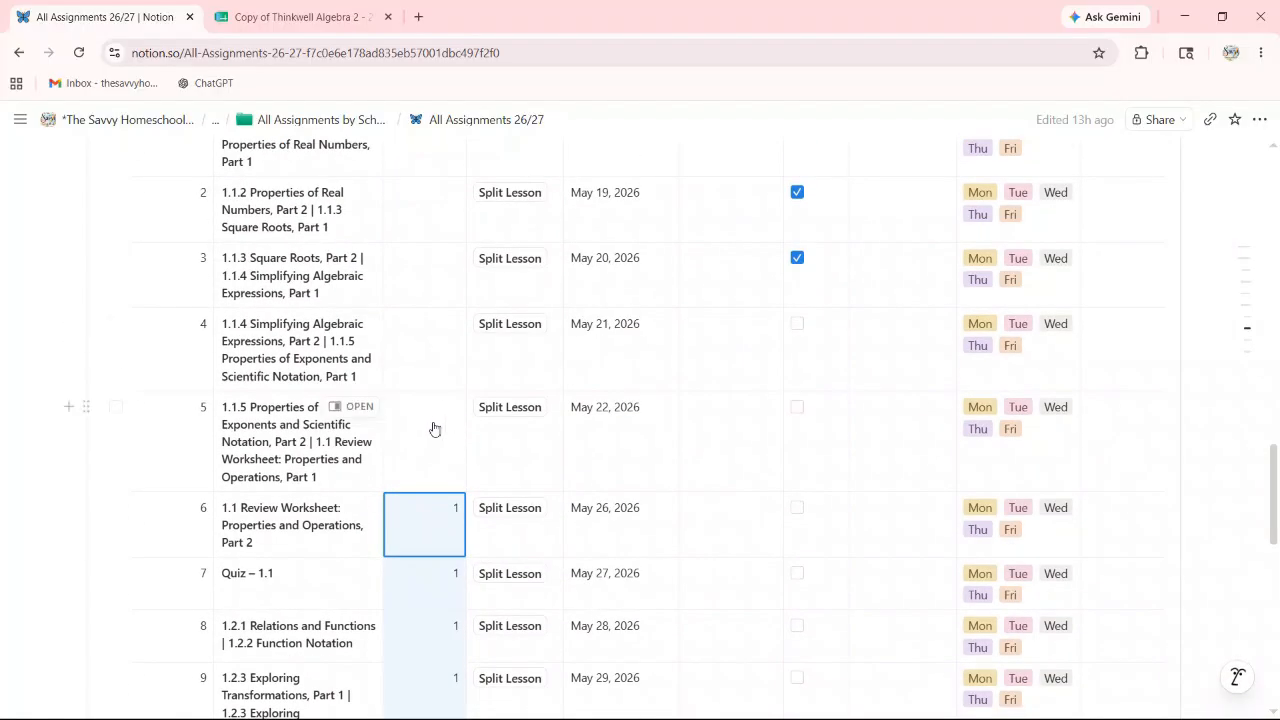
scroll(437, 434, "up", 1)
scroll(436, 414, "up", 1)
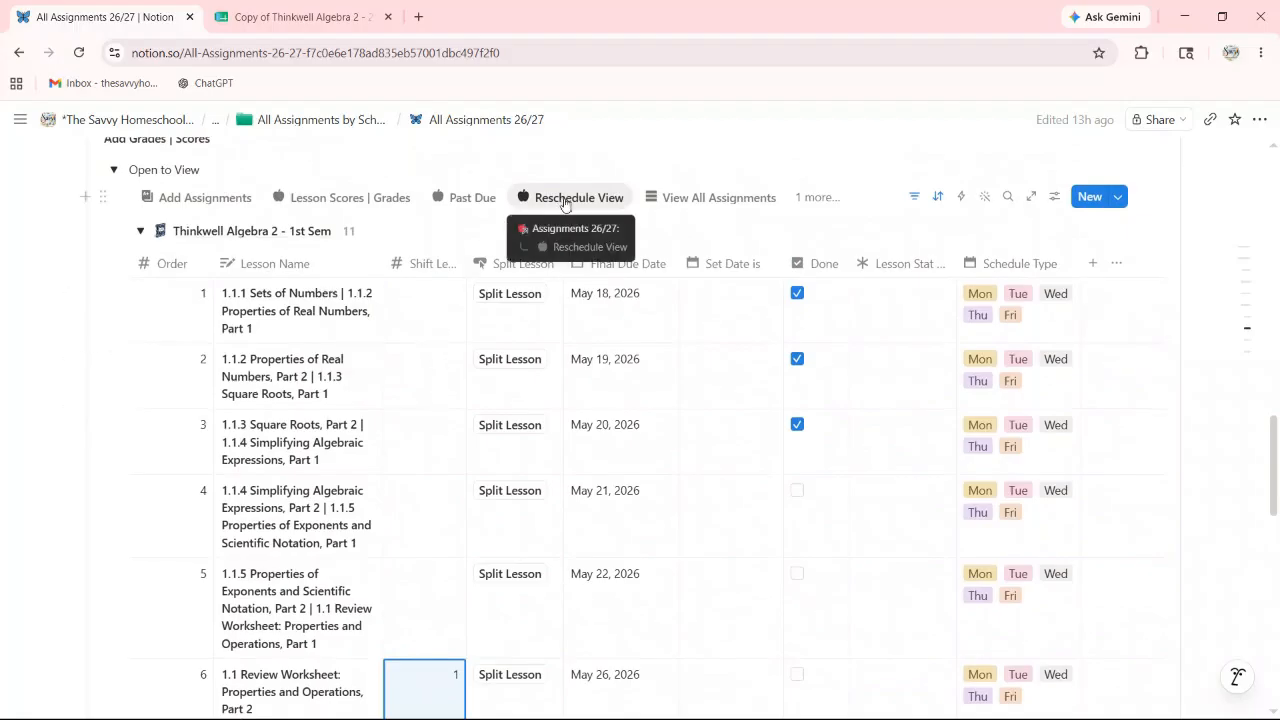
Step: Open the Thinkwell Algebra 2 - 1st Sem course page from its group title in Student #02's list
scroll(340, 160, "up", 1)
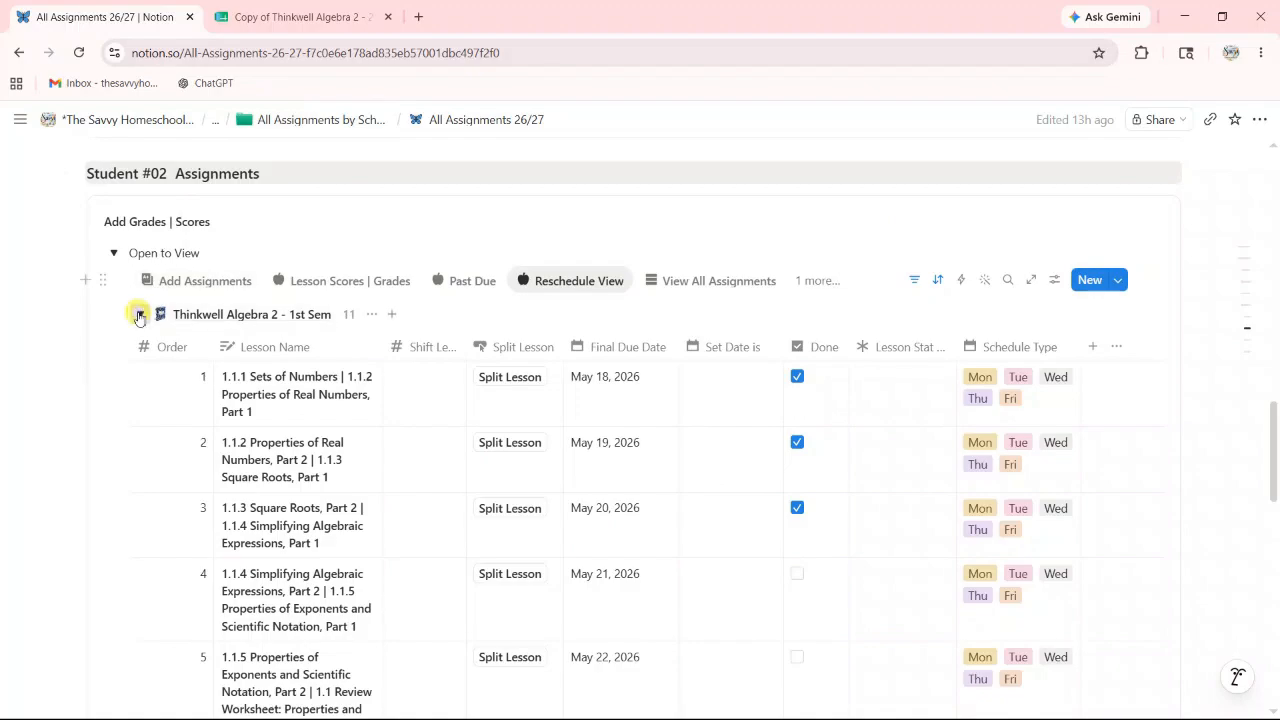
left_click(140, 315)
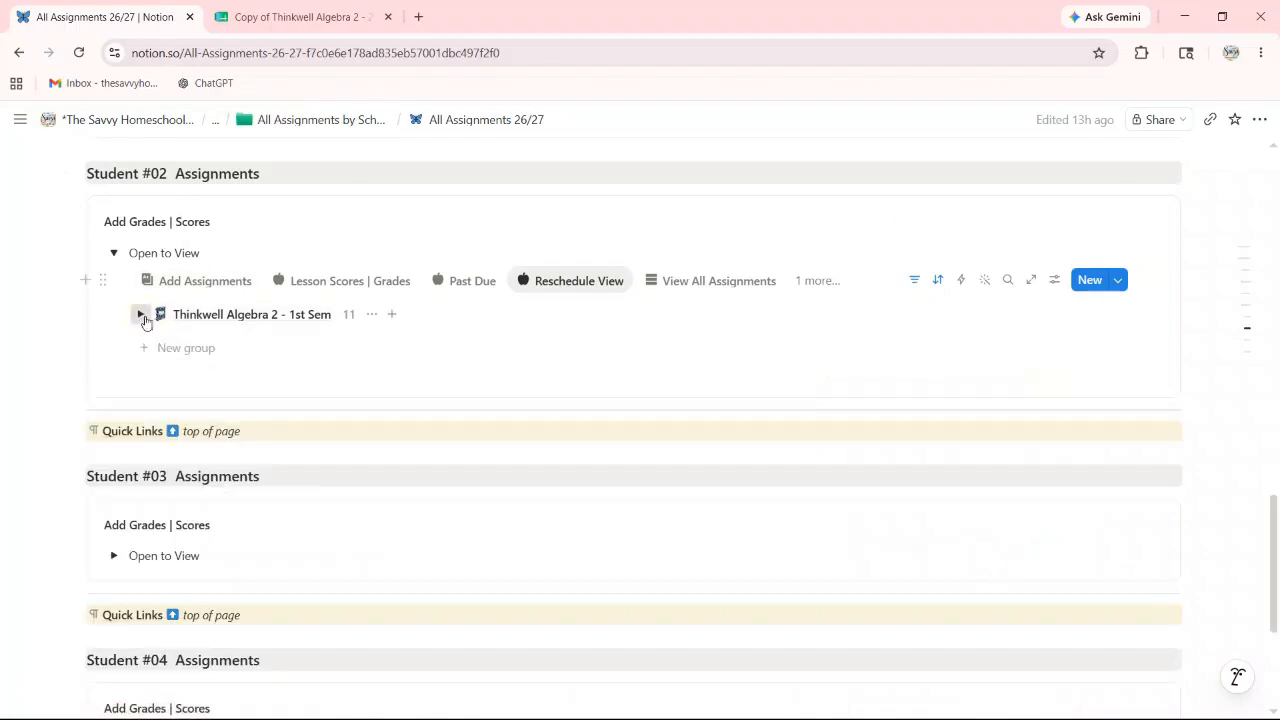
left_click(141, 315)
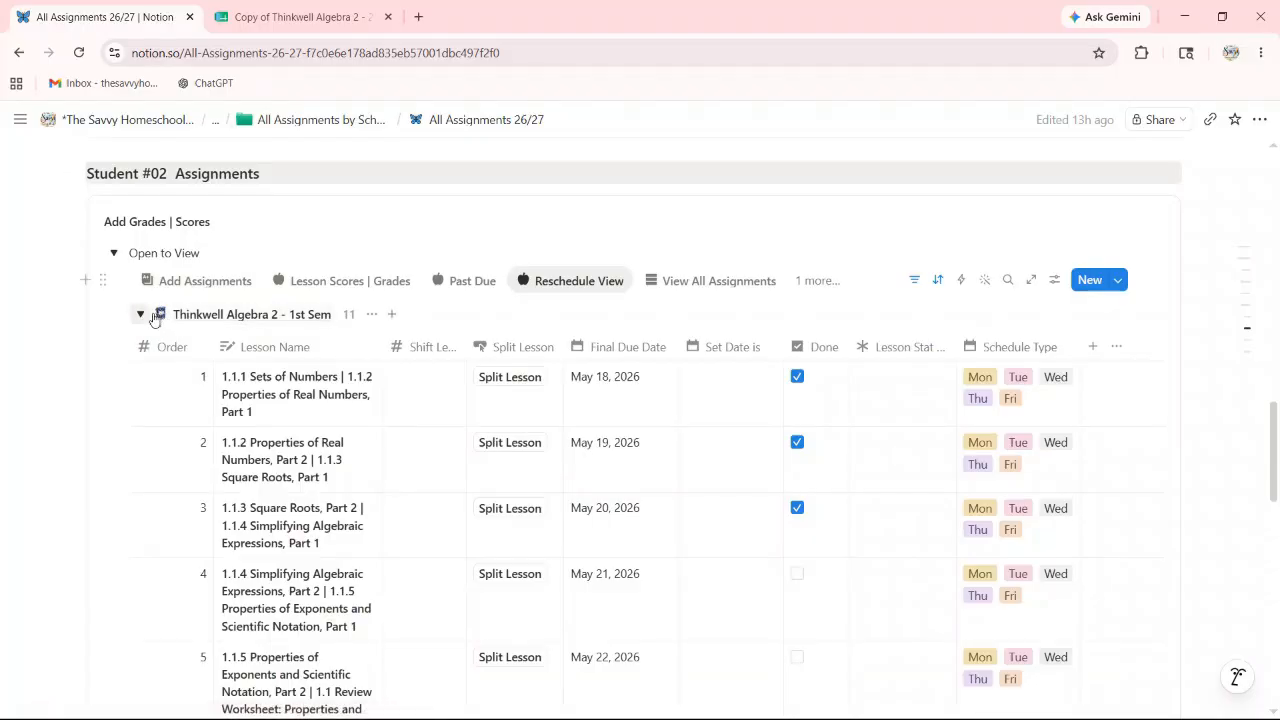
left_click(208, 316)
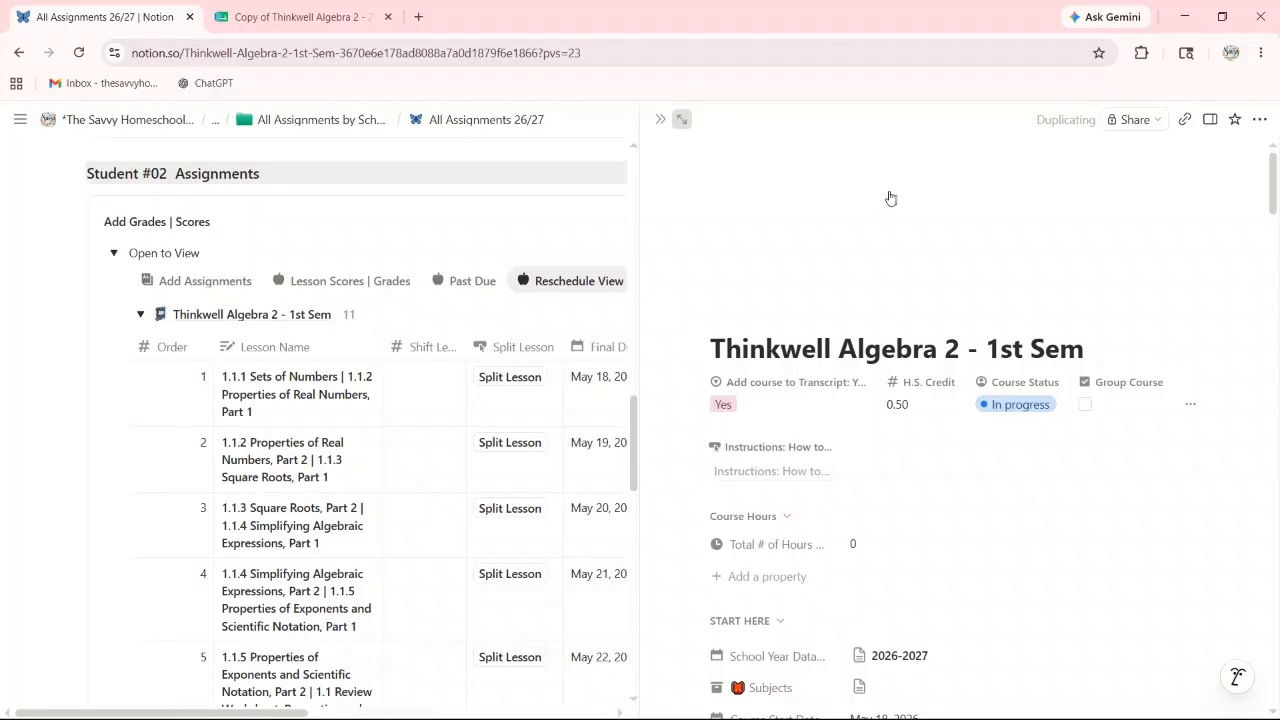
Step: Scroll down the course page and open 'View School Breaks | Events'
scroll(749, 257, "down", 10)
scroll(729, 280, "down", 15)
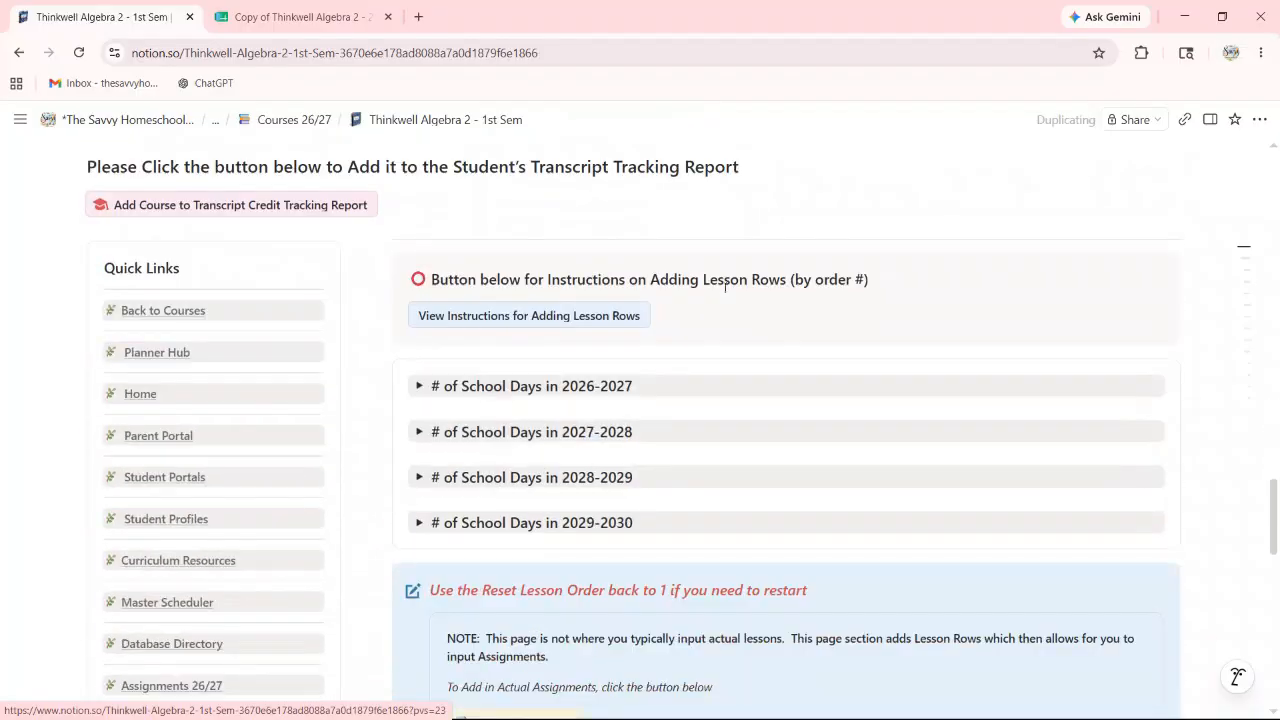
scroll(725, 285, "down", 6)
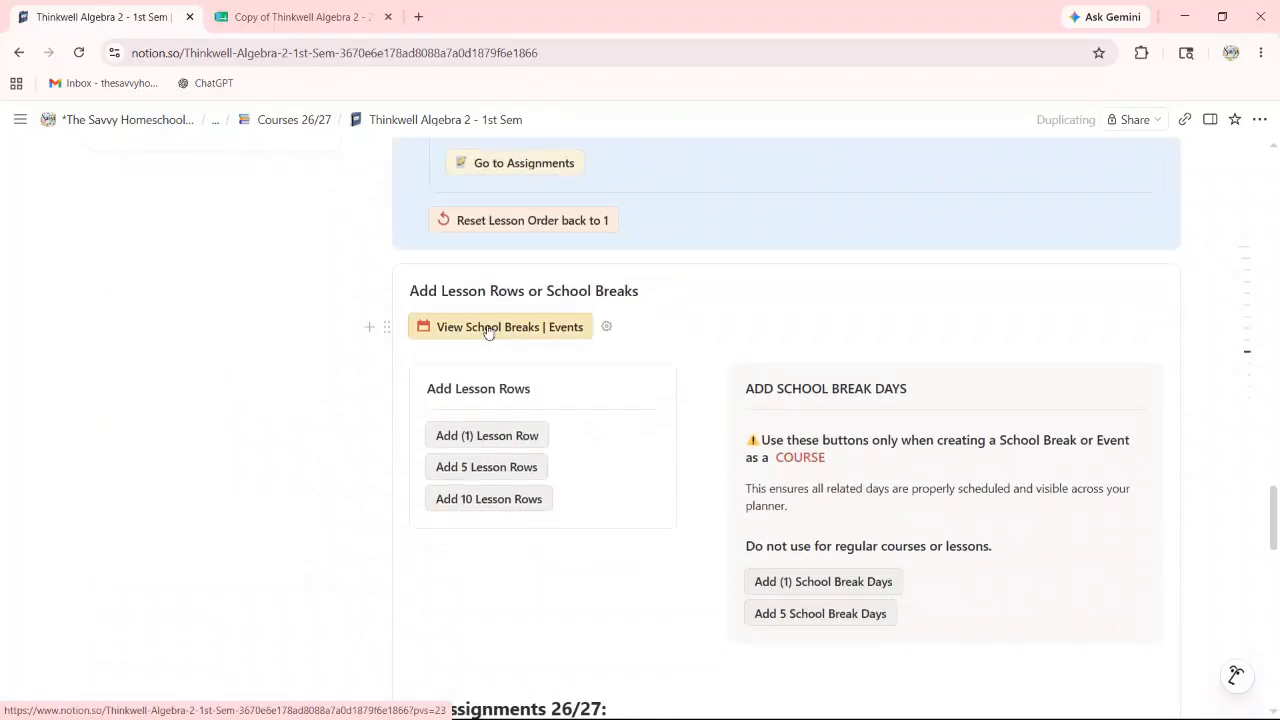
left_click(488, 328)
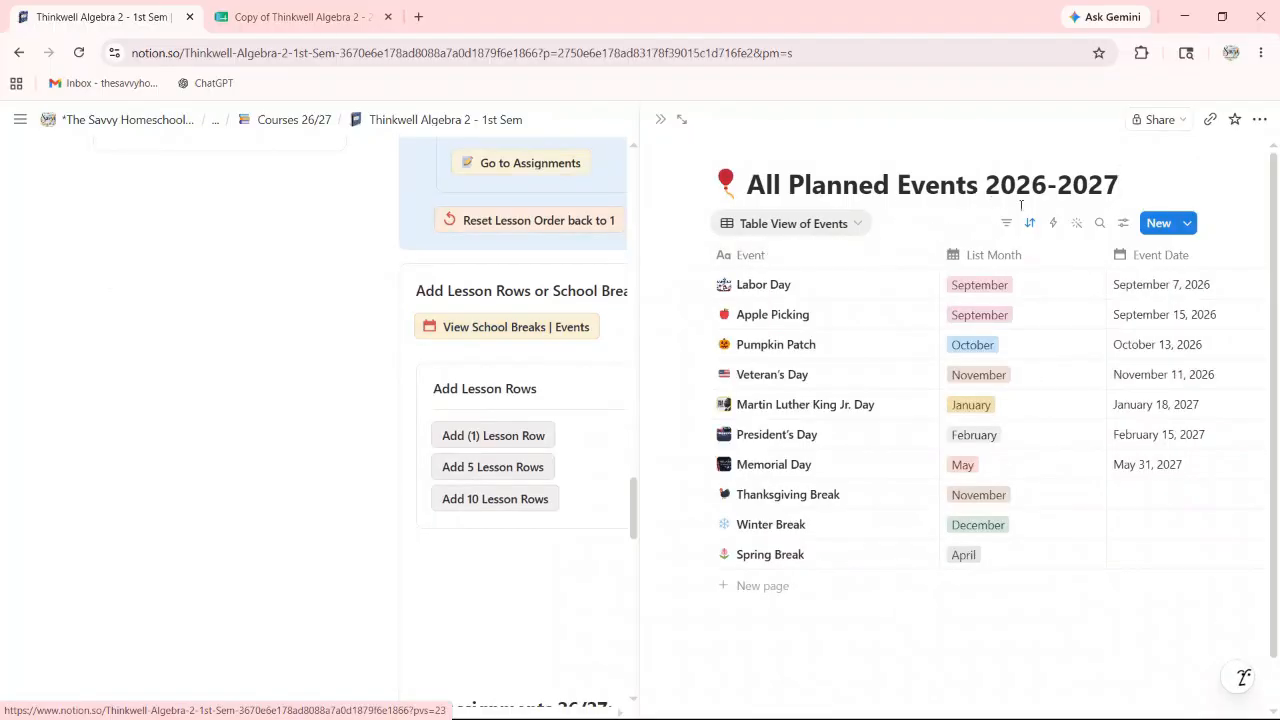
Step: Review the All Planned Events 2026-2027 table and open its 'Table View of Events' views list
scroll(1057, 337, "down", 1)
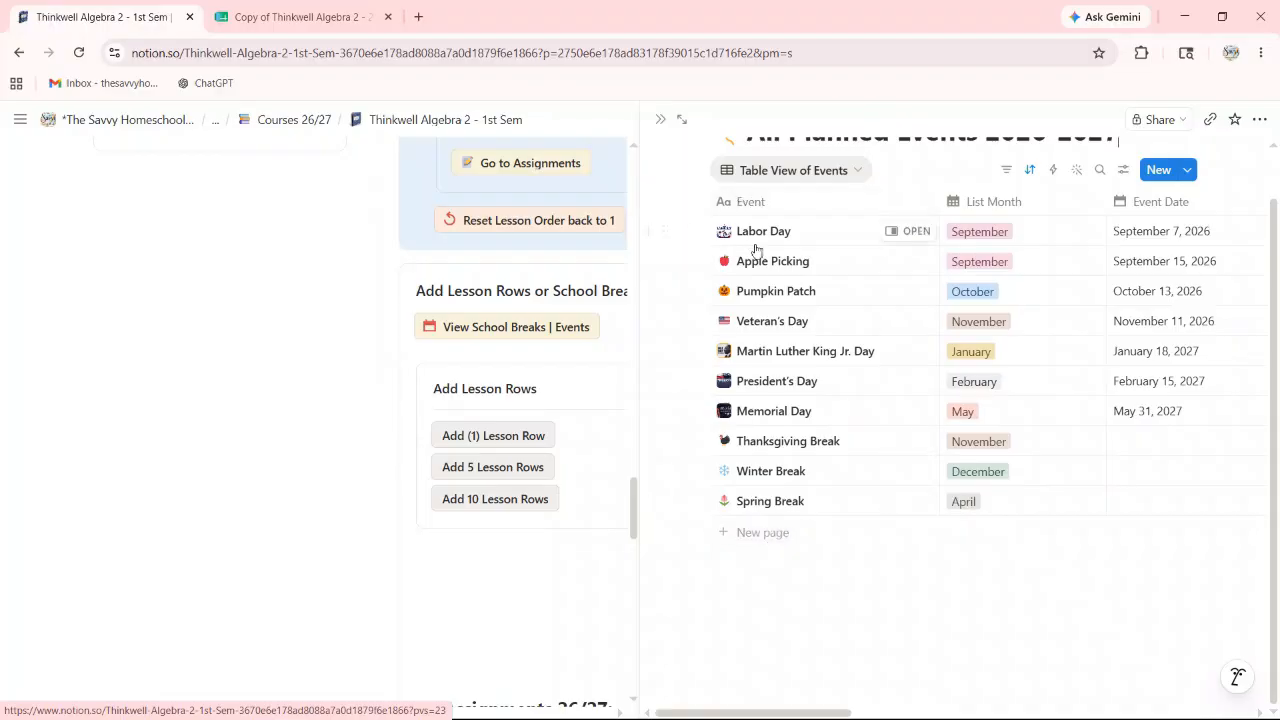
scroll(778, 259, "up", 1)
scroll(814, 380, "down", 1)
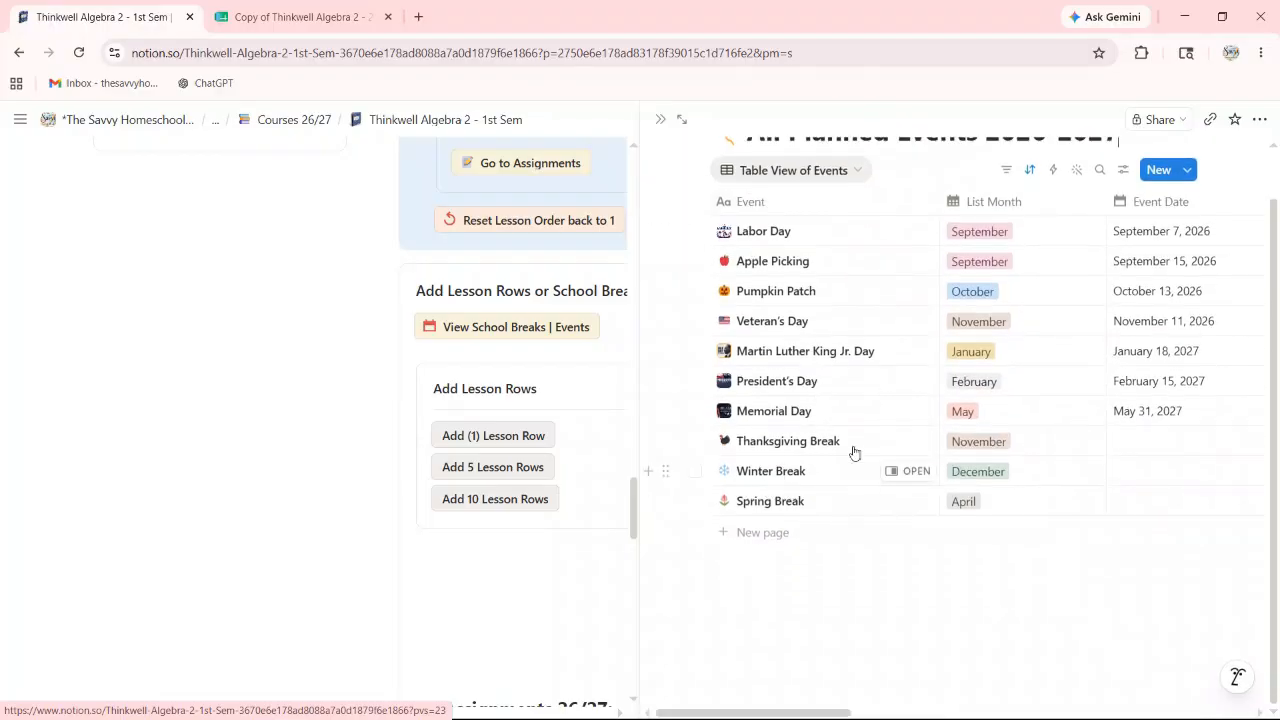
scroll(909, 389, "up", 1)
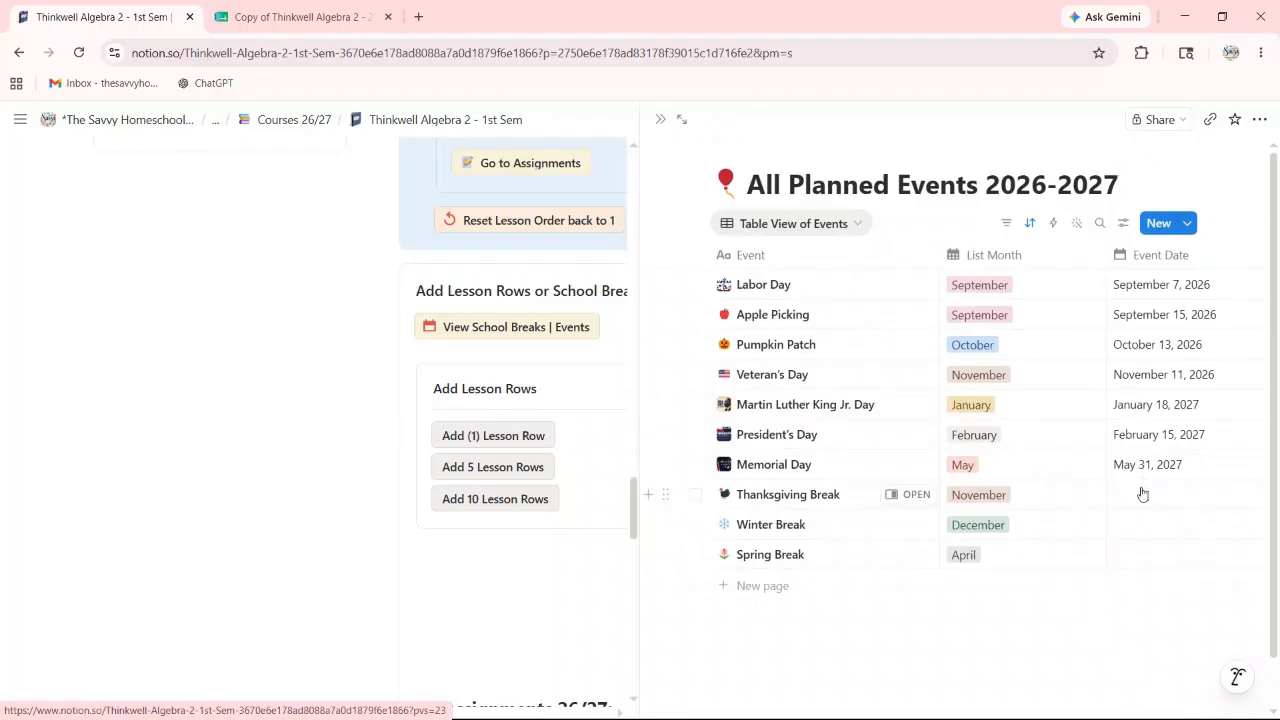
left_click(857, 224)
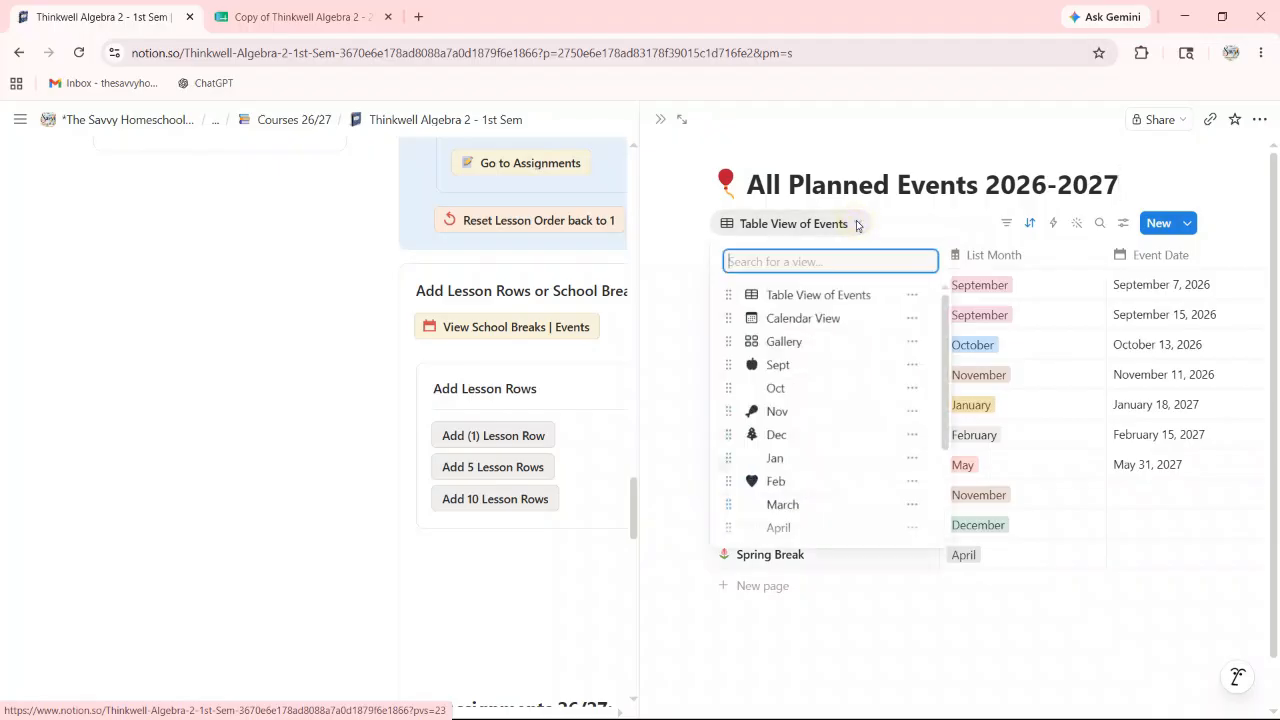
Step: Switch All Planned Events to Calendar View, showing May 2026
left_click(800, 317)
scroll(911, 285, "down", 2)
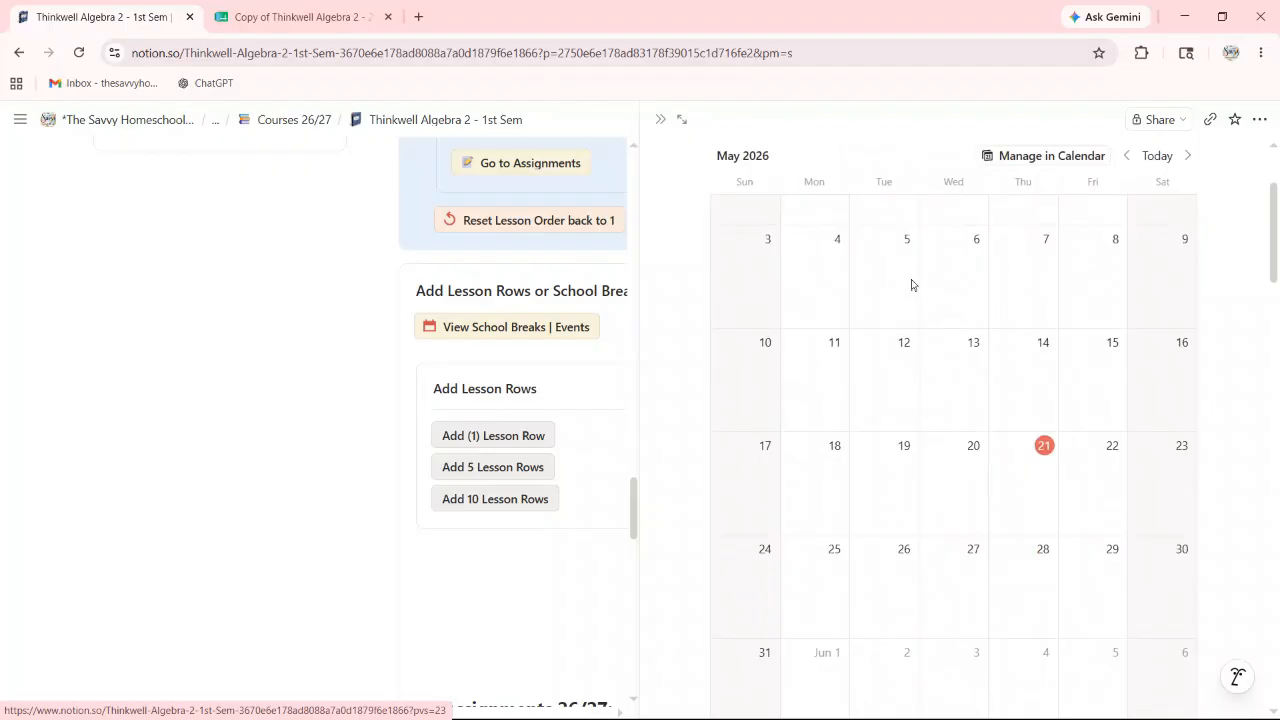
scroll(912, 283, "down", 1)
scroll(921, 278, "down", 2)
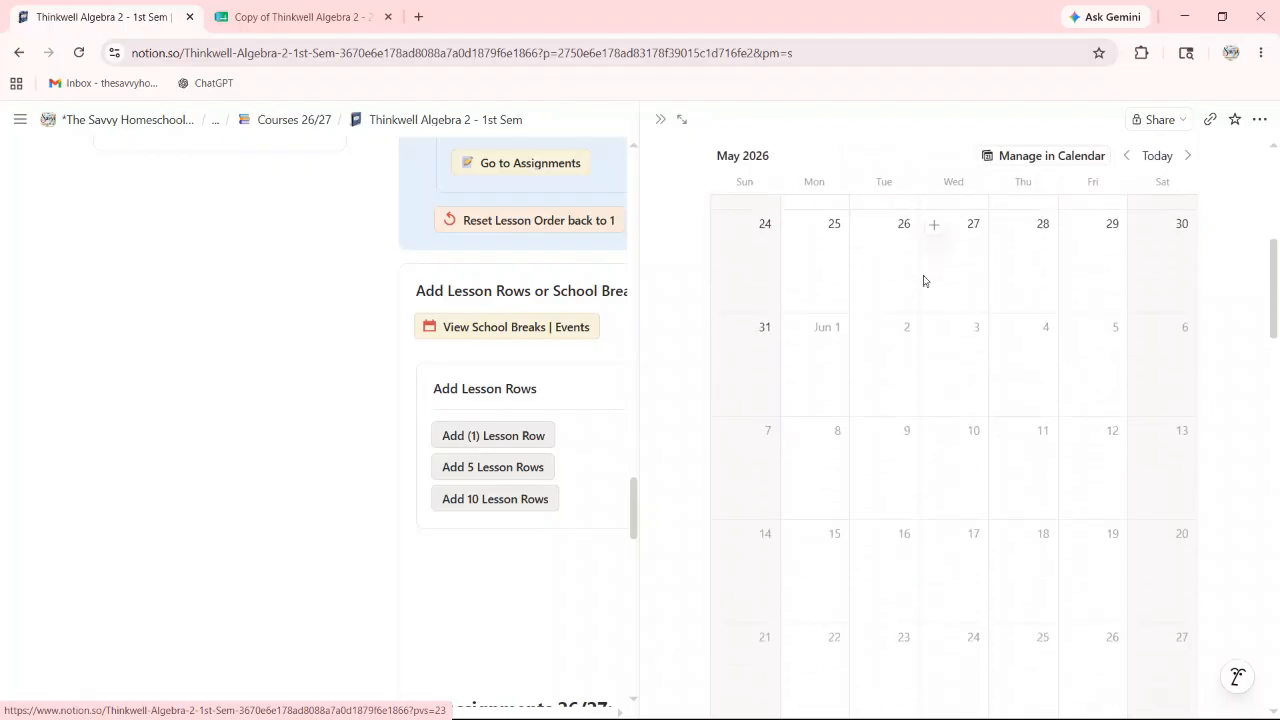
scroll(925, 283, "up", 1)
scroll(925, 285, "up", 4)
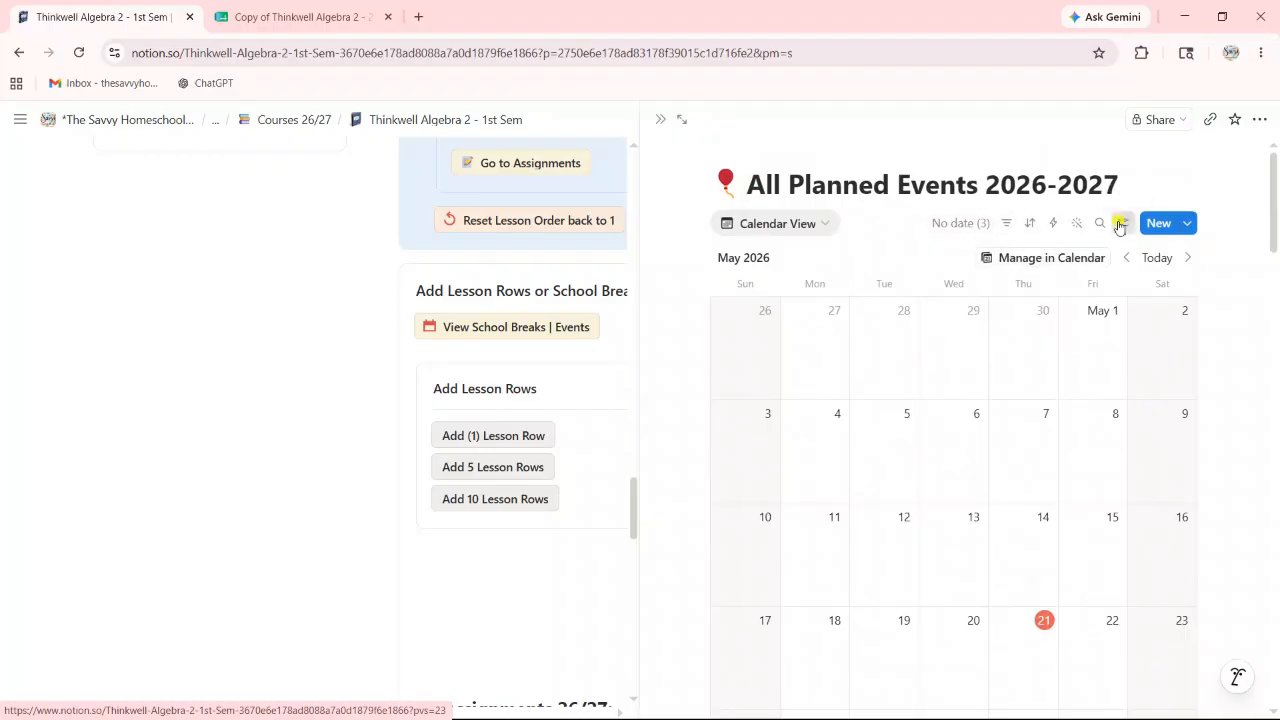
Step: Make calendar entries show Event Date, Event Image and Event Location
left_click(1122, 223)
left_click(1184, 344)
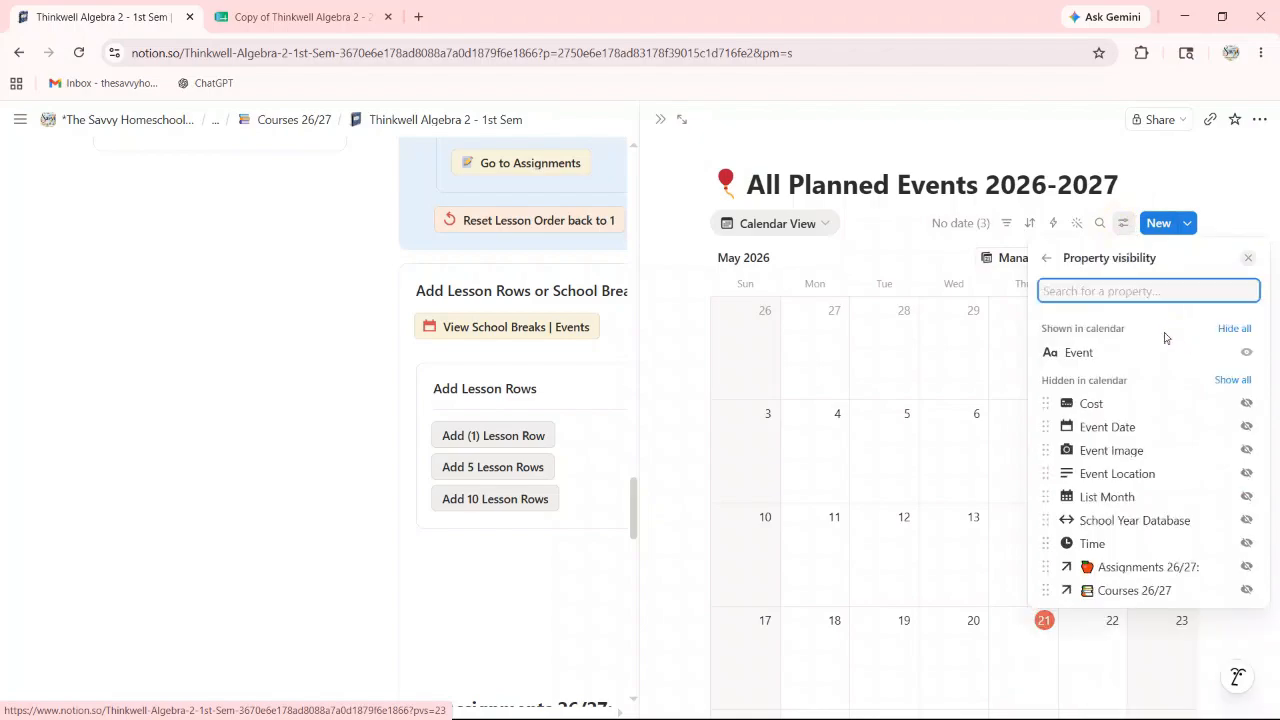
left_click(1247, 428)
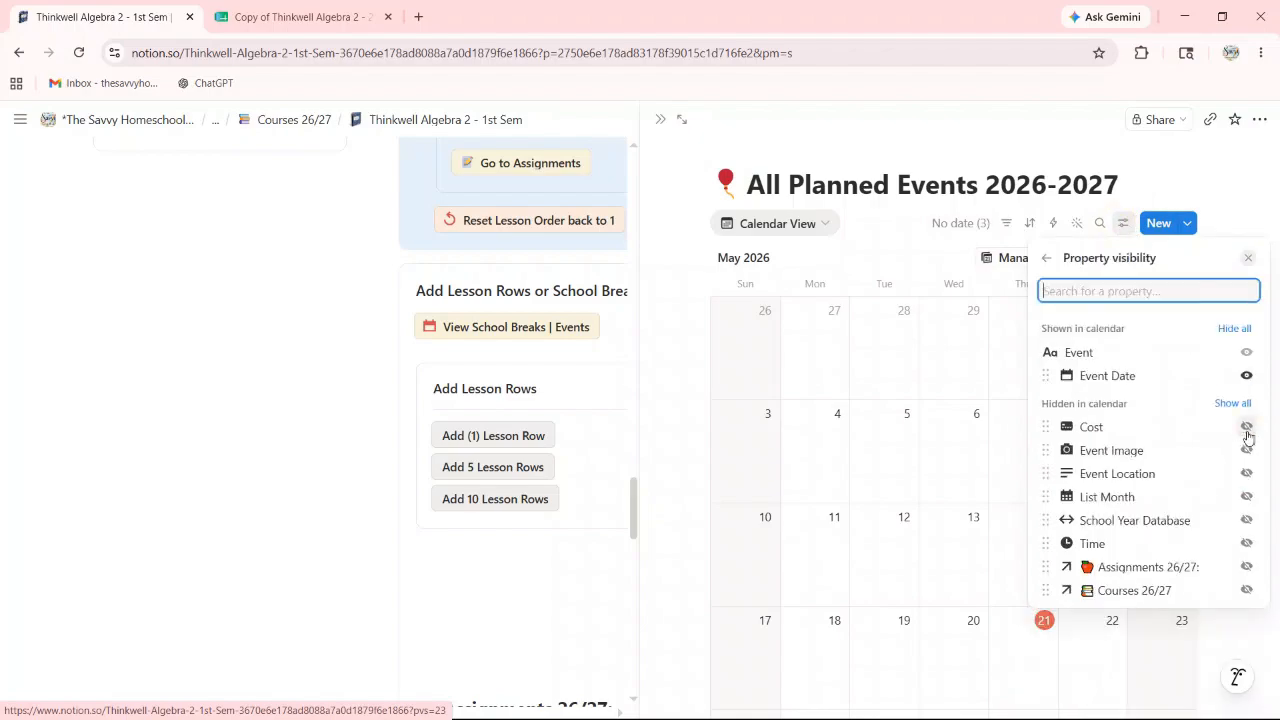
left_click(1245, 450)
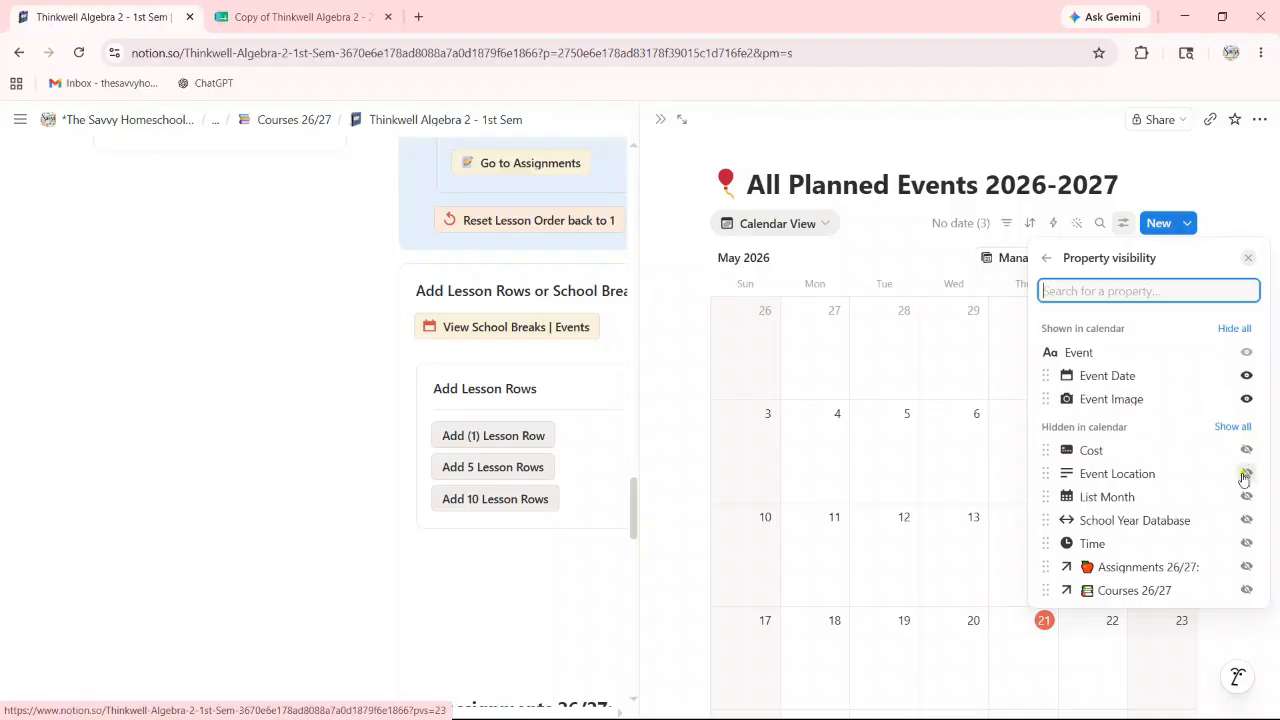
left_click(1245, 474)
left_click(1047, 258)
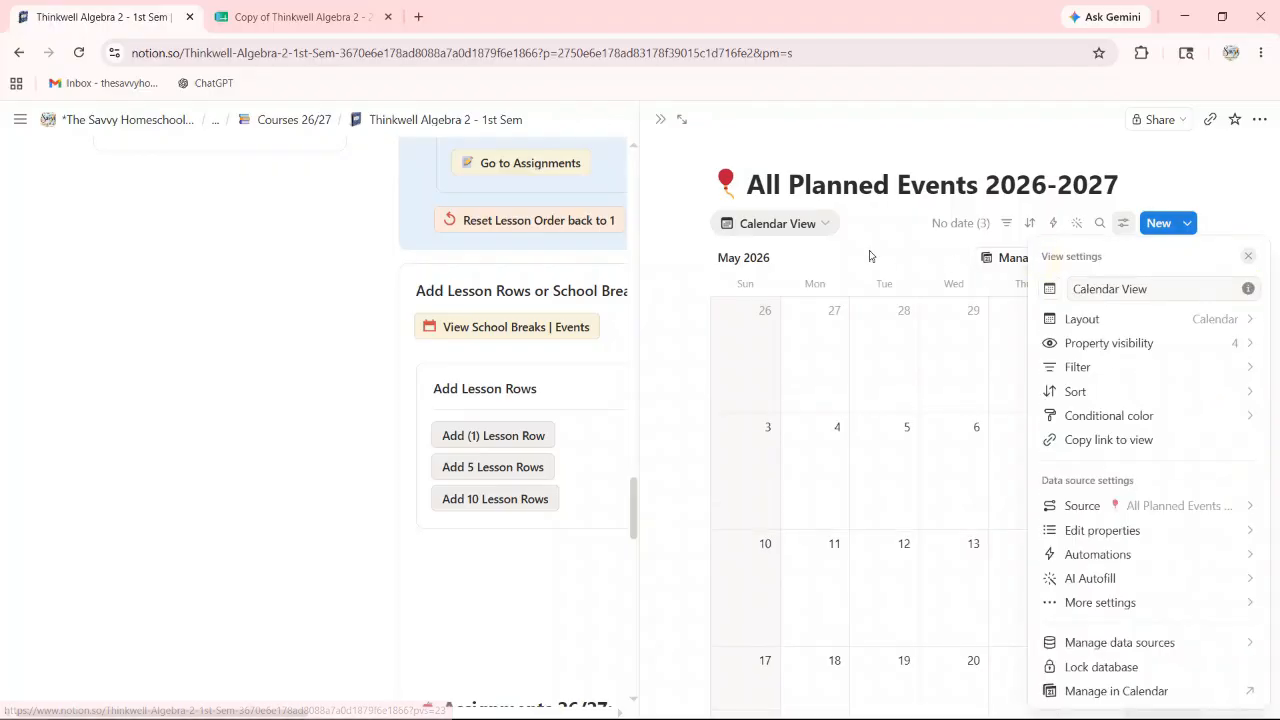
left_click(888, 244)
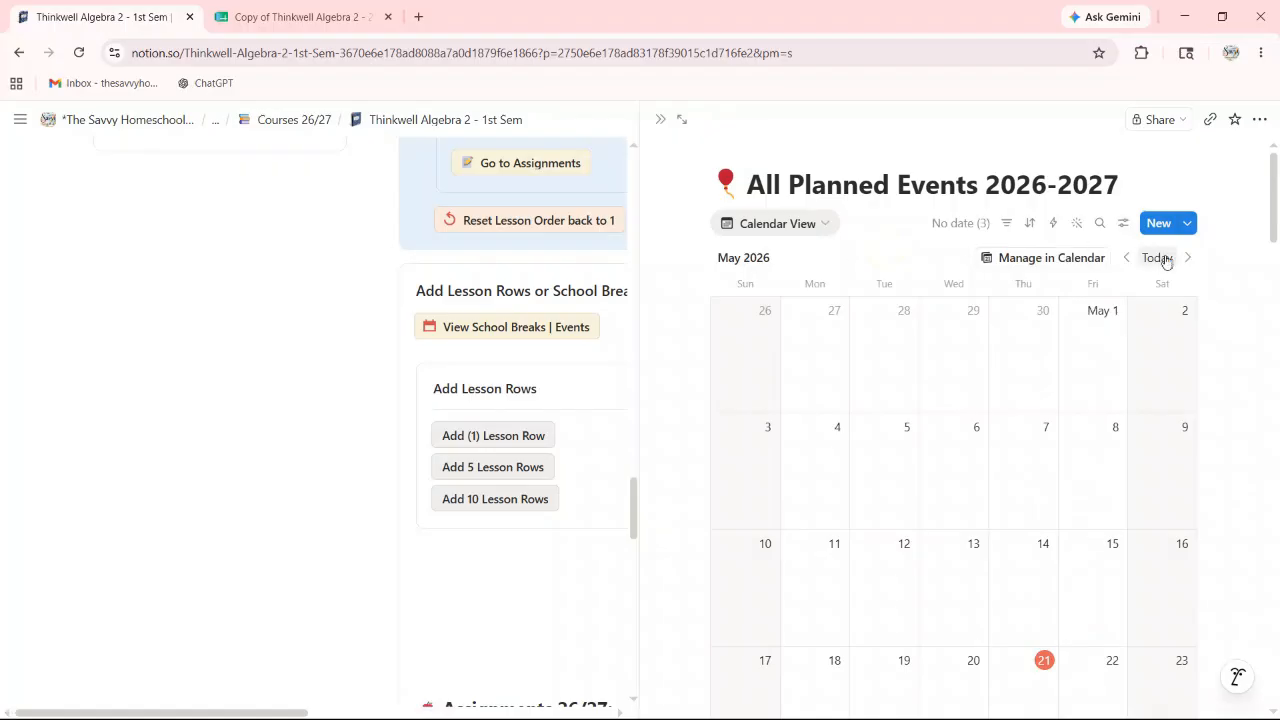
Step: Advance the calendar to August 2026, then open the events database as a full page
left_click(1188, 259)
left_click(1188, 259)
left_click(1188, 259)
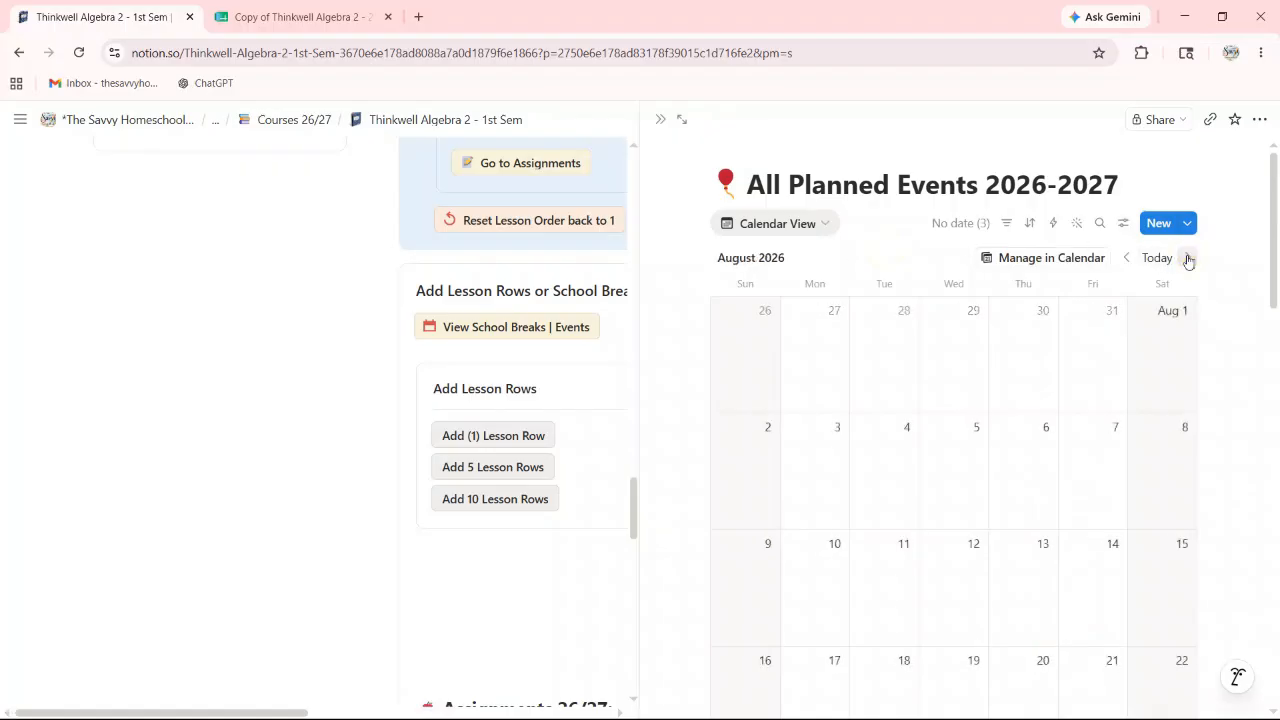
left_click(1188, 259)
scroll(840, 432, "down", 1)
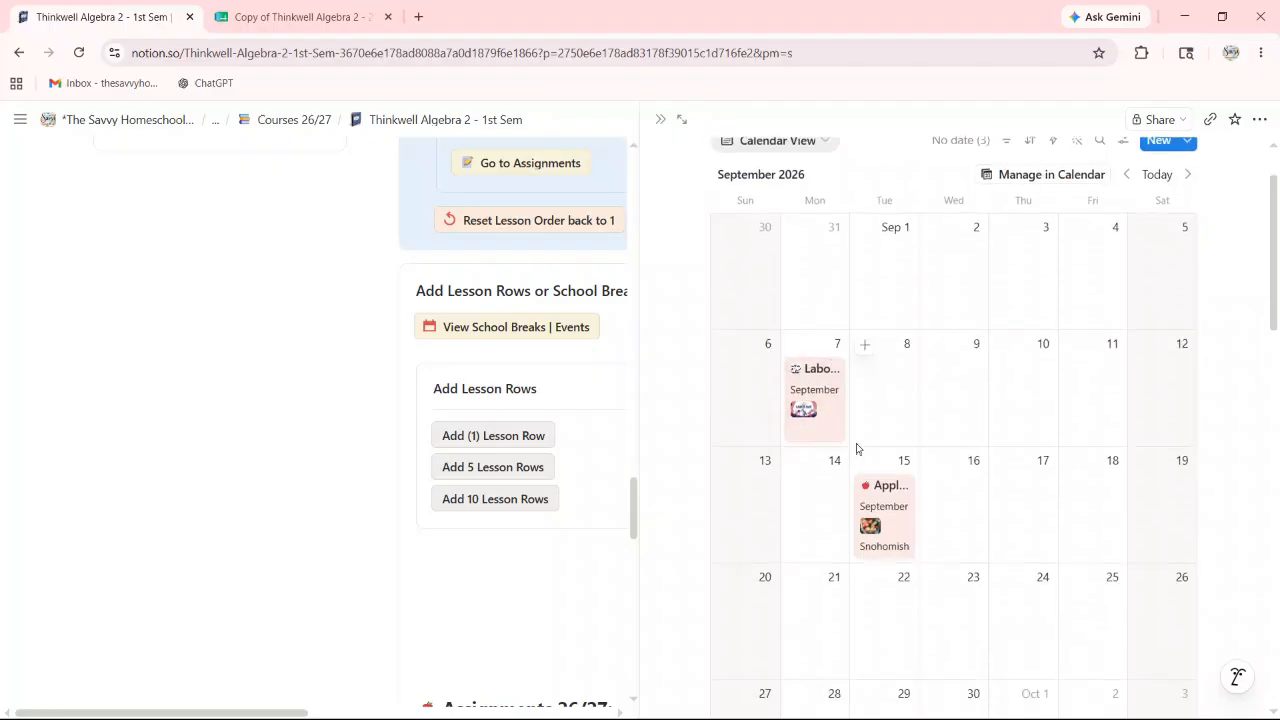
left_click(679, 121)
left_click(668, 121)
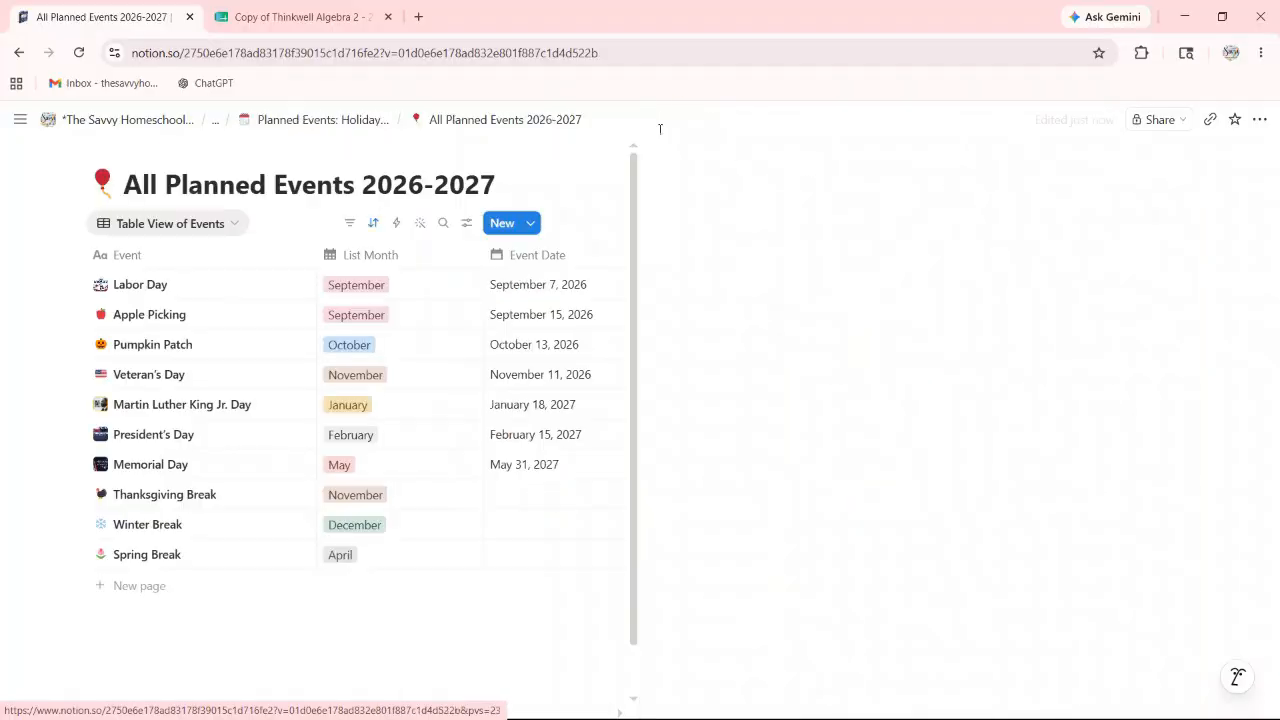
Step: Show All Planned Events 2026-2027 as Calendar View, checking September 2026's Labor Day and Apple Picking
scroll(436, 183, "down", 1)
scroll(436, 183, "up", 1)
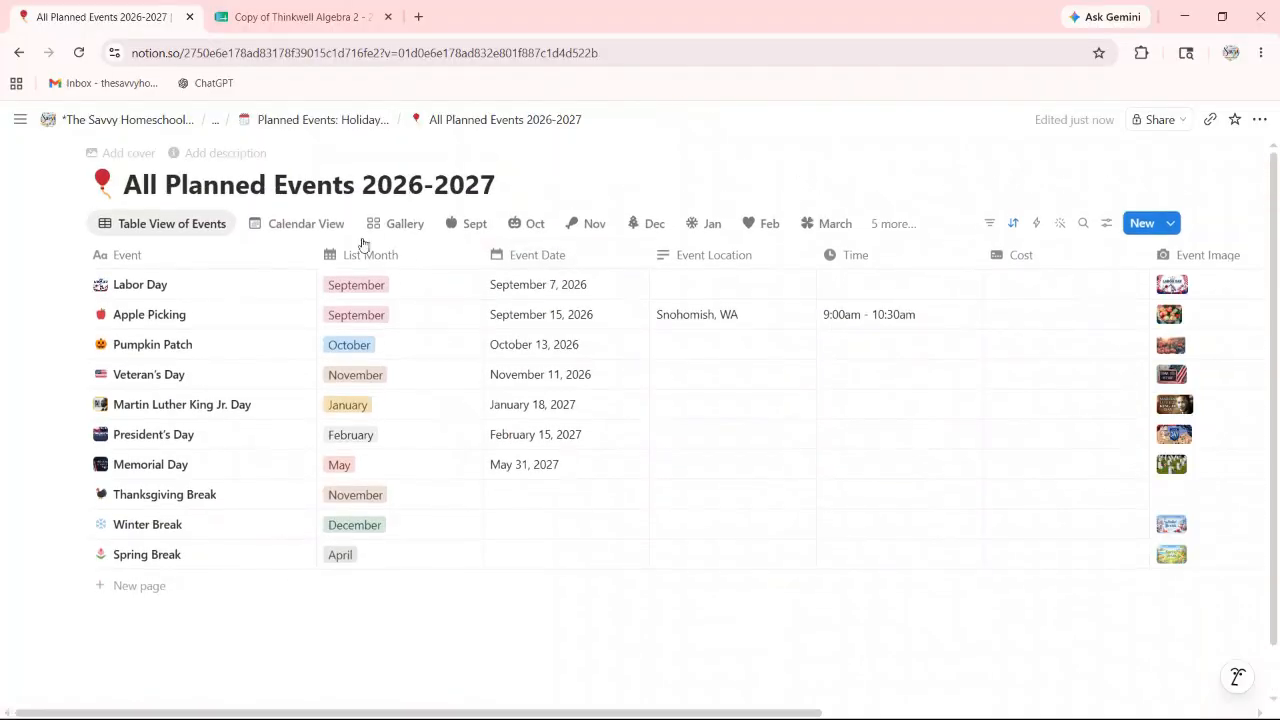
left_click(318, 224)
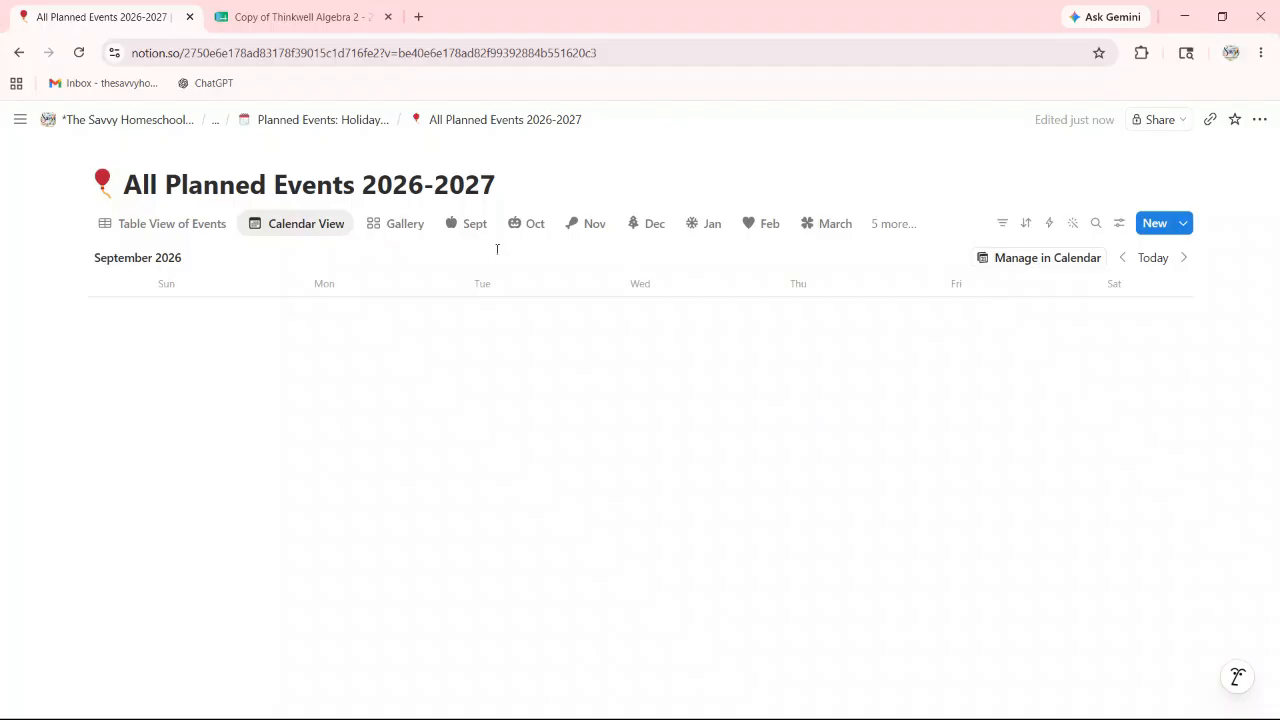
scroll(371, 301, "down", 1)
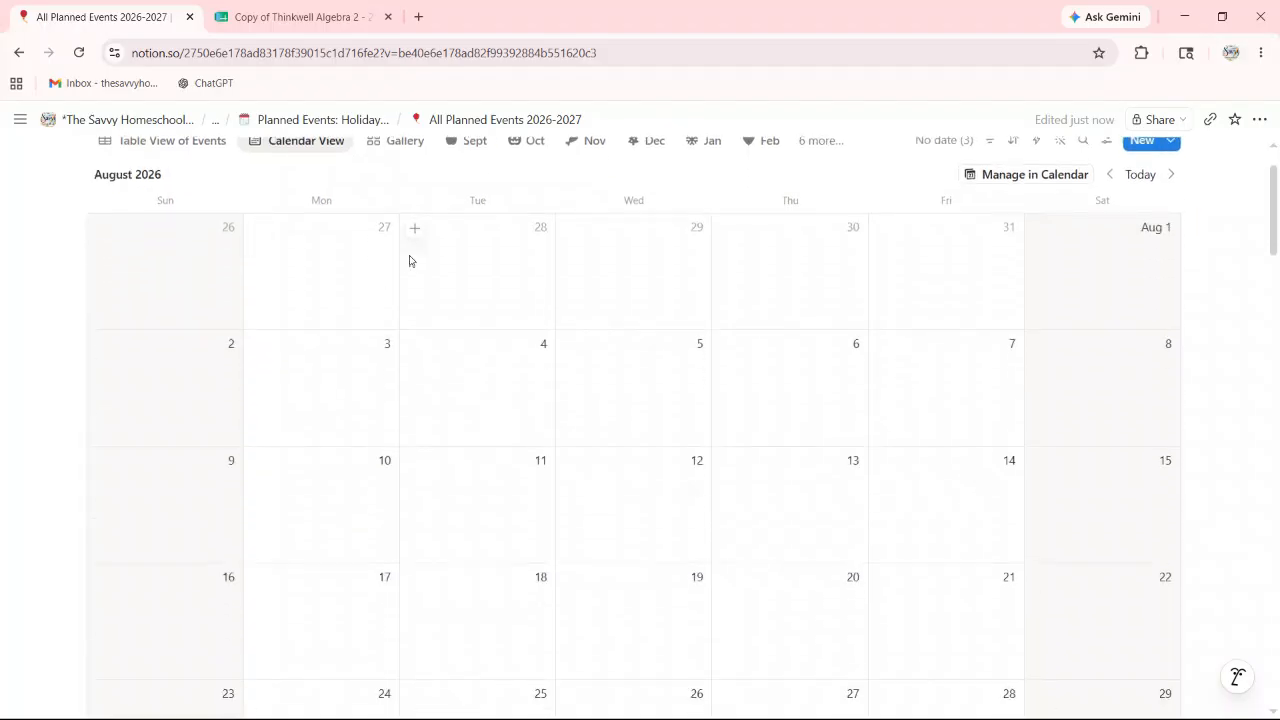
scroll(400, 262, "down", 3)
scroll(412, 264, "down", 5)
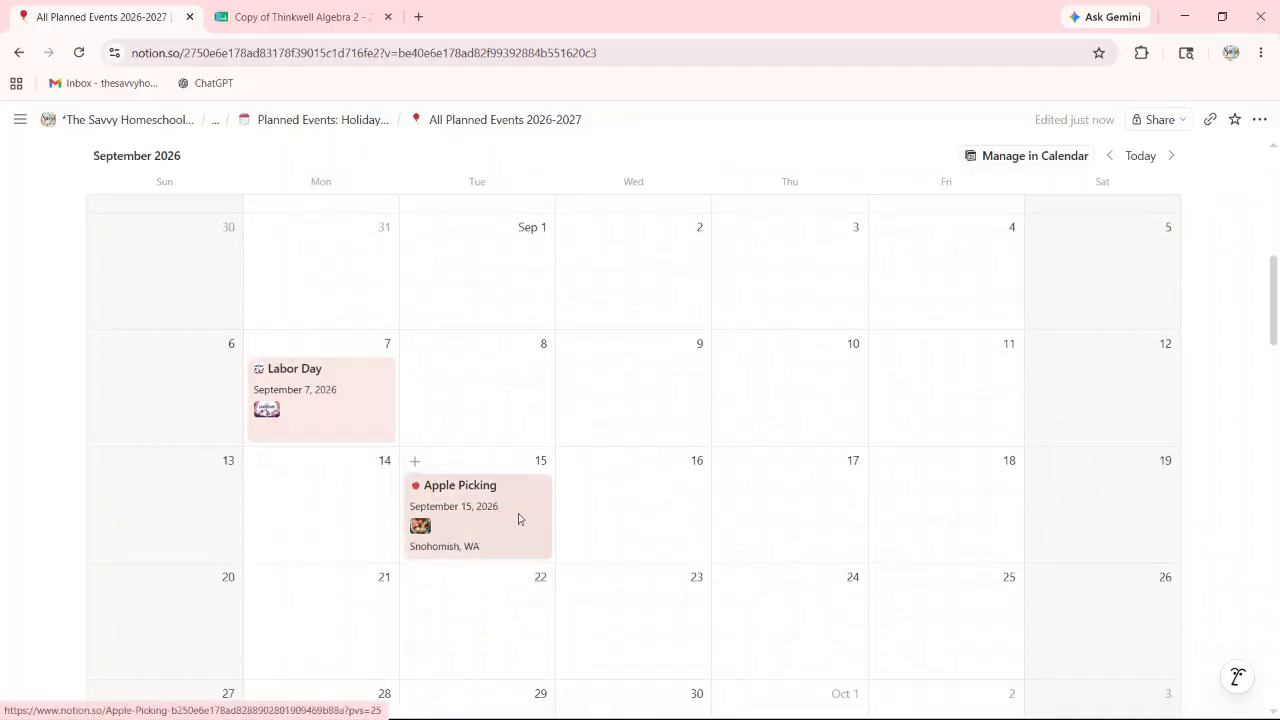
scroll(505, 465, "up", 6)
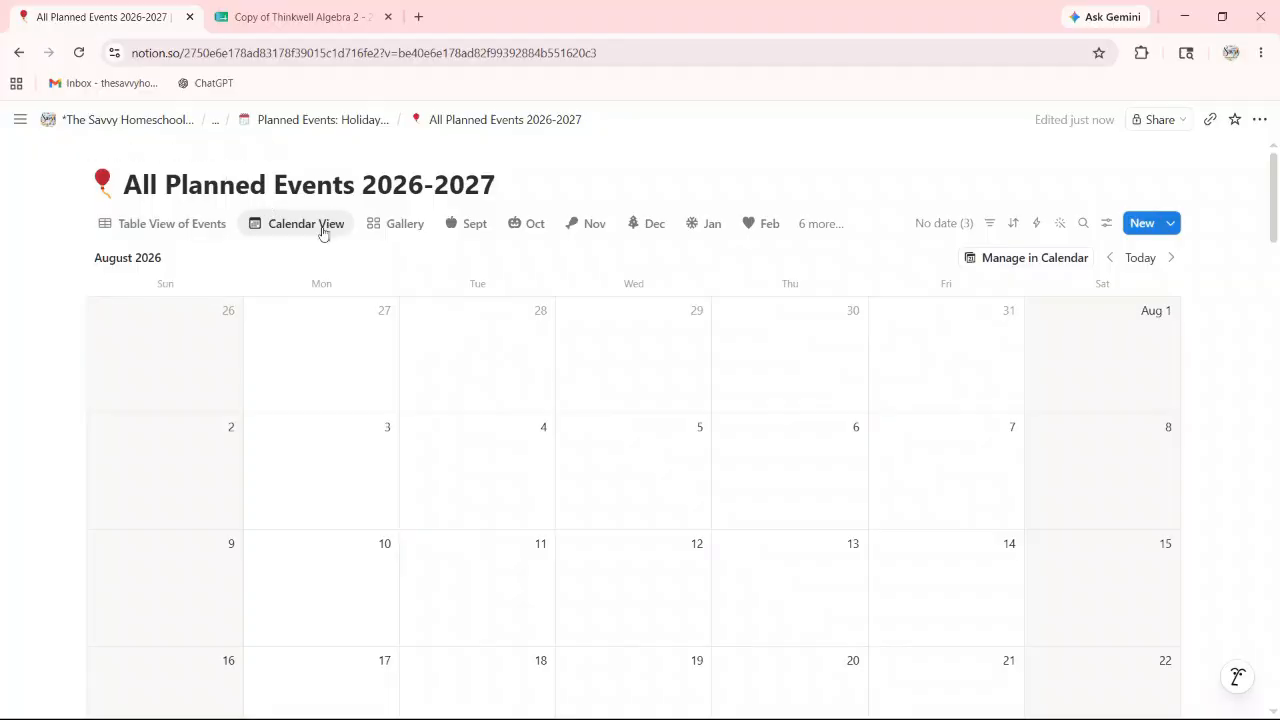
mouse_move(137, 124)
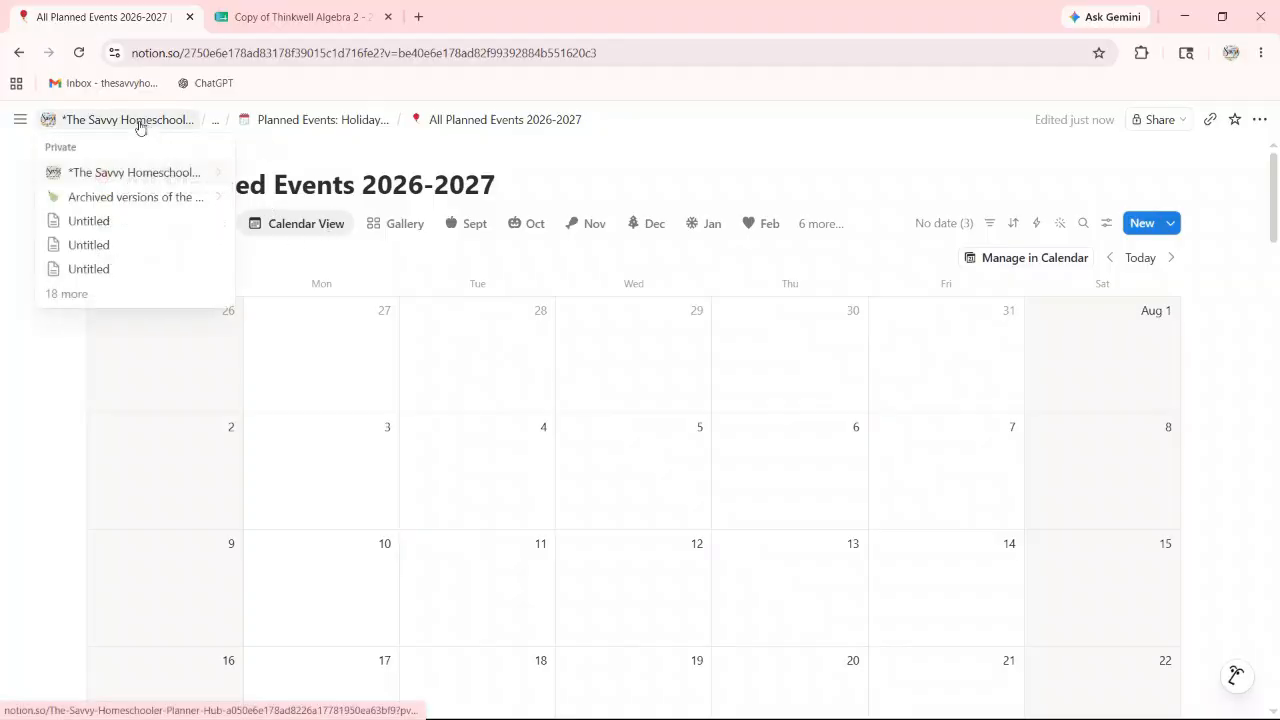